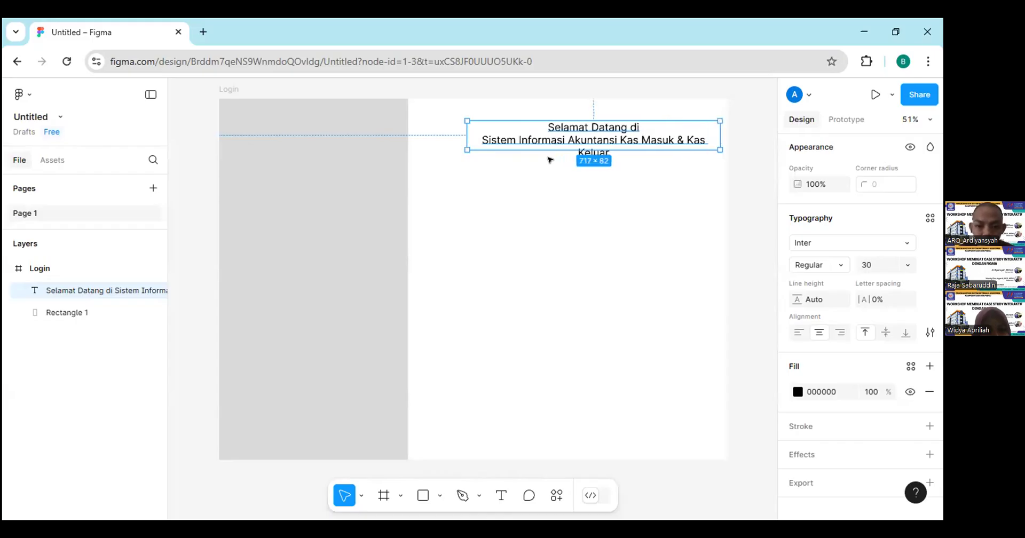
- Move the welcome heading slightly left in the Login frame, to about X 678, Y 65
key("Escape")
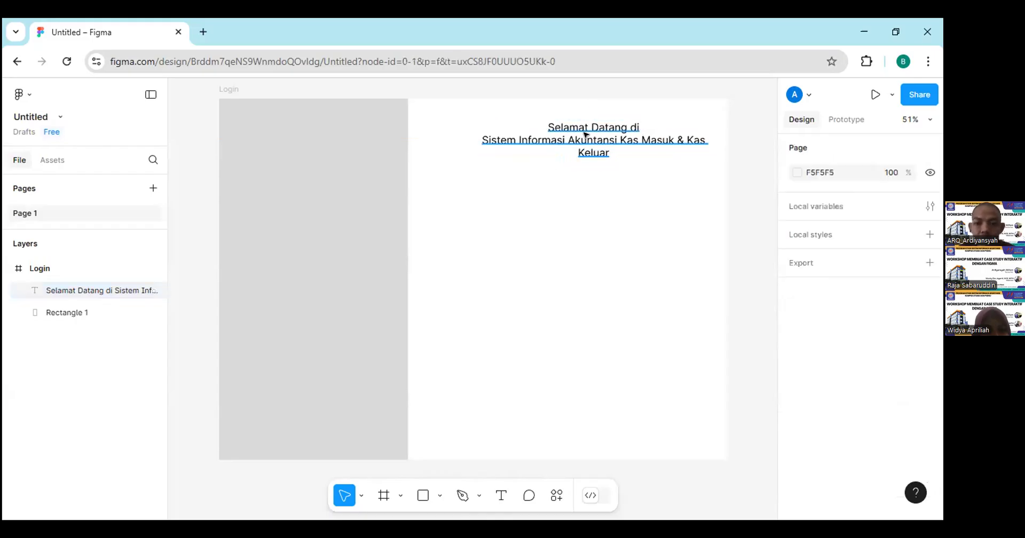
left_click(587, 136)
left_click_drag(589, 135, 587, 138)
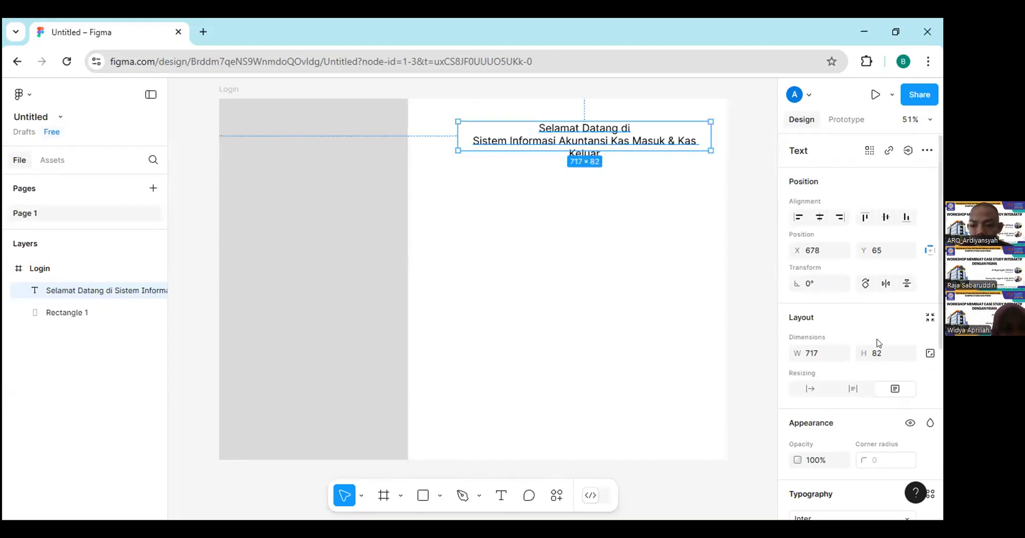
- Set the welcome heading's font size to 28
scroll(910, 336, "down", 4)
left_click(909, 334)
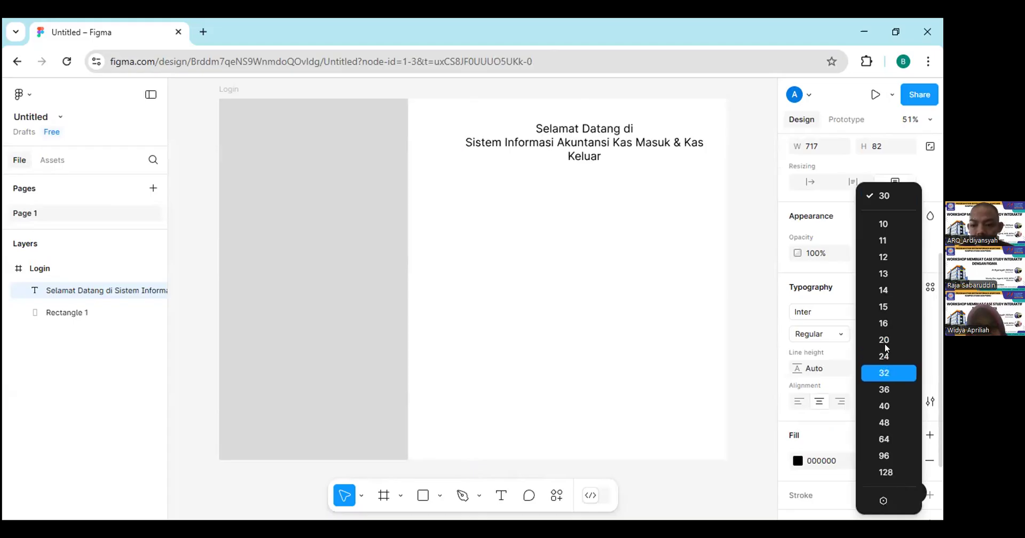
key("Escape")
left_click(870, 334)
type("28")
key("Return")
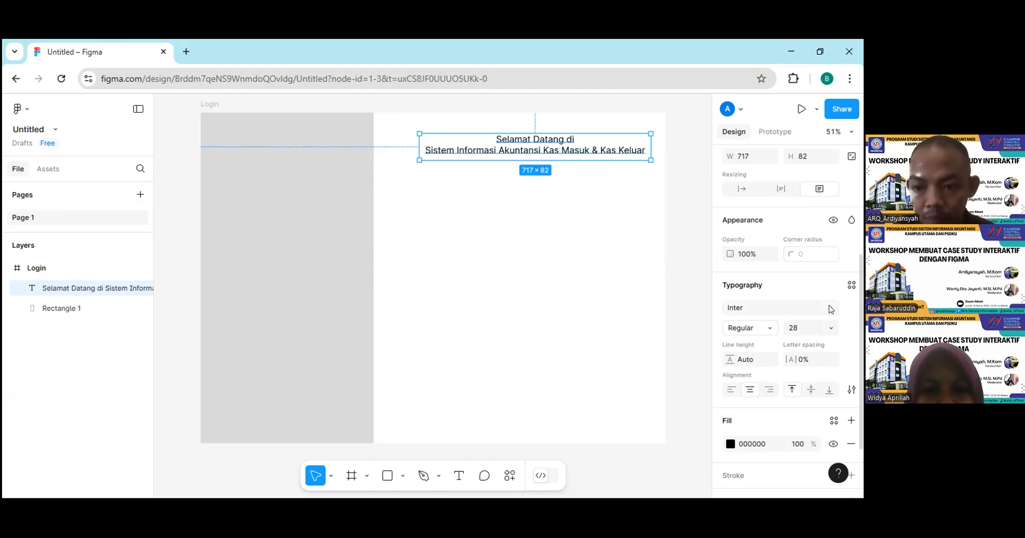
left_click(831, 308)
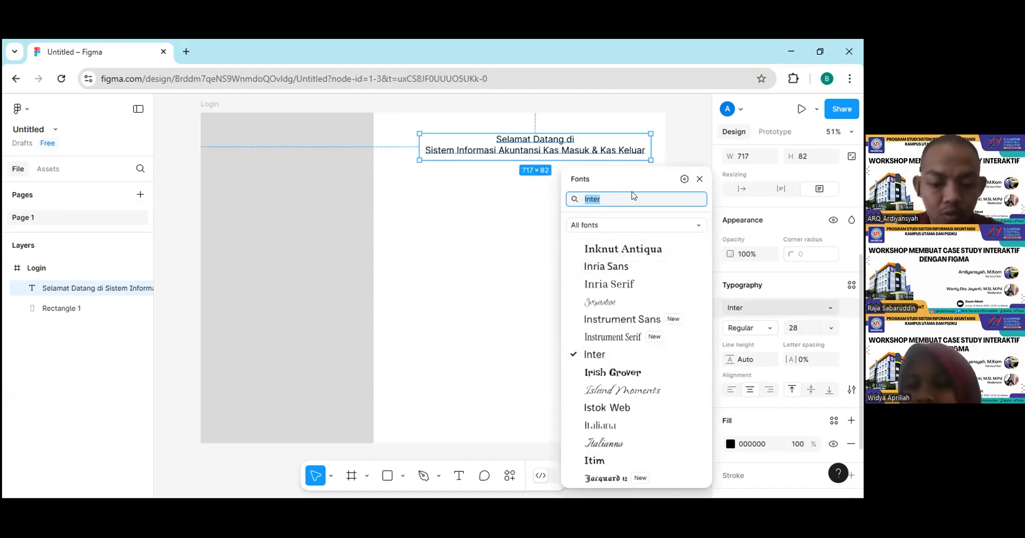
type("noto san")
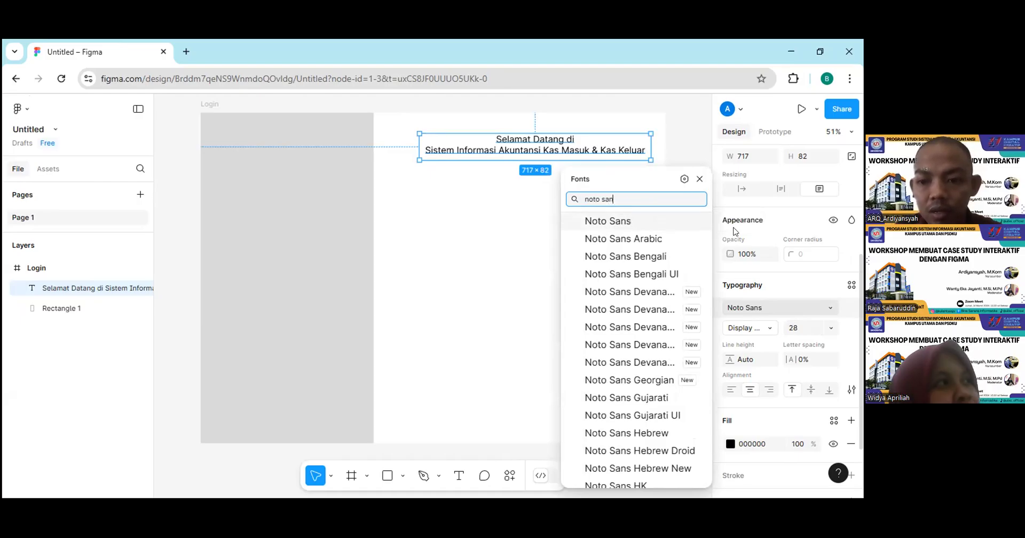
left_click(828, 310)
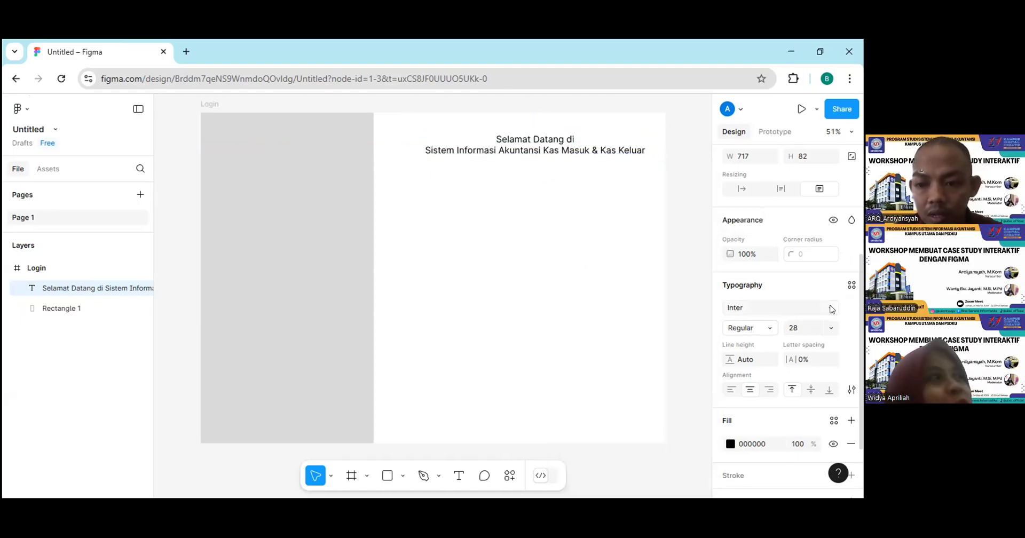
left_click(830, 309)
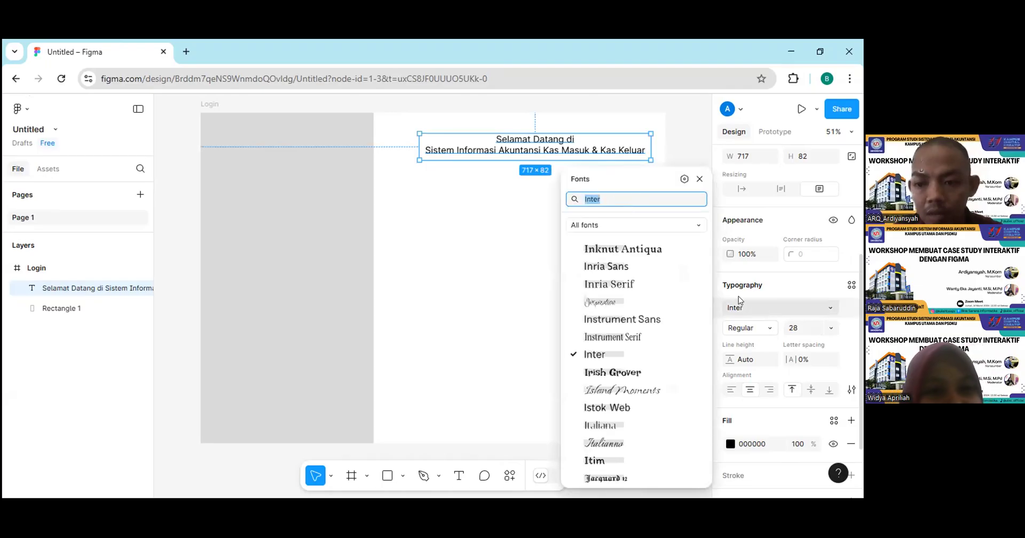
scroll(766, 252, "down", 1)
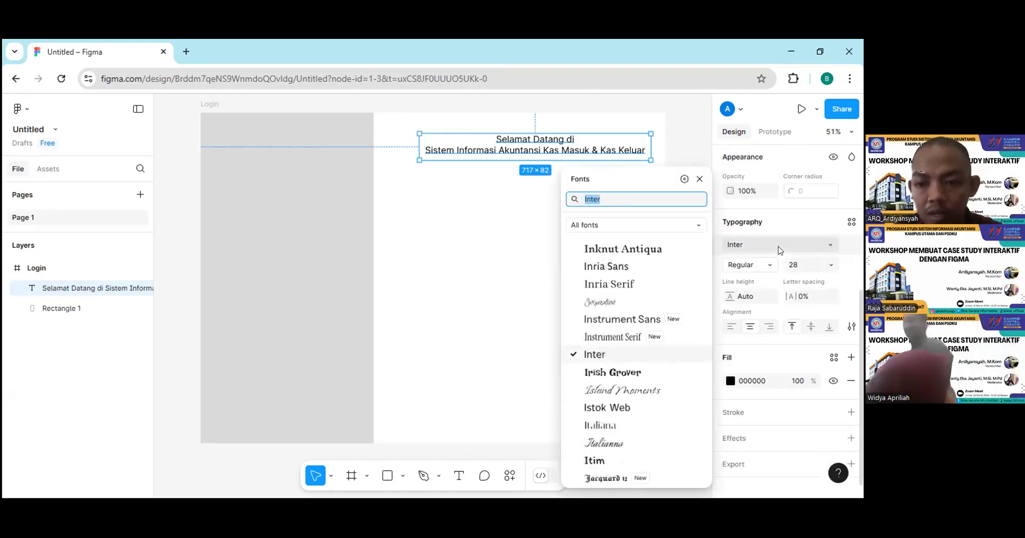
left_click(834, 244)
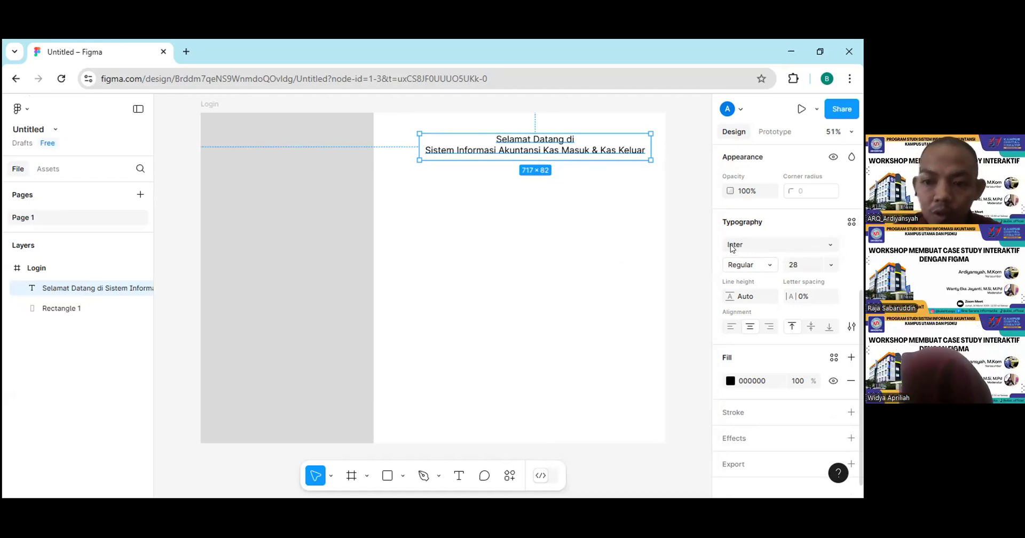
- Change the welcome heading's font to Noto Sans in the SemiBold style
left_click(827, 245)
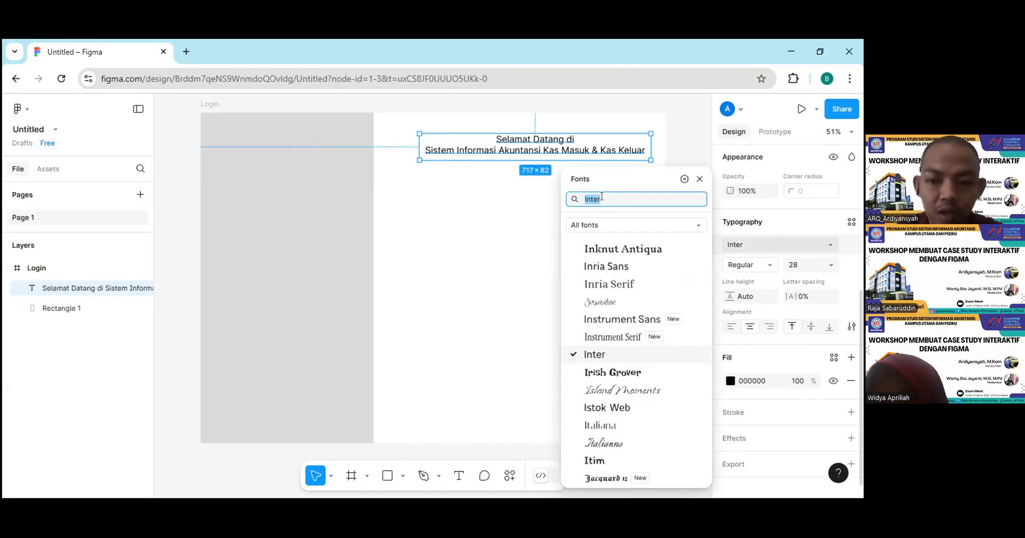
type("noto")
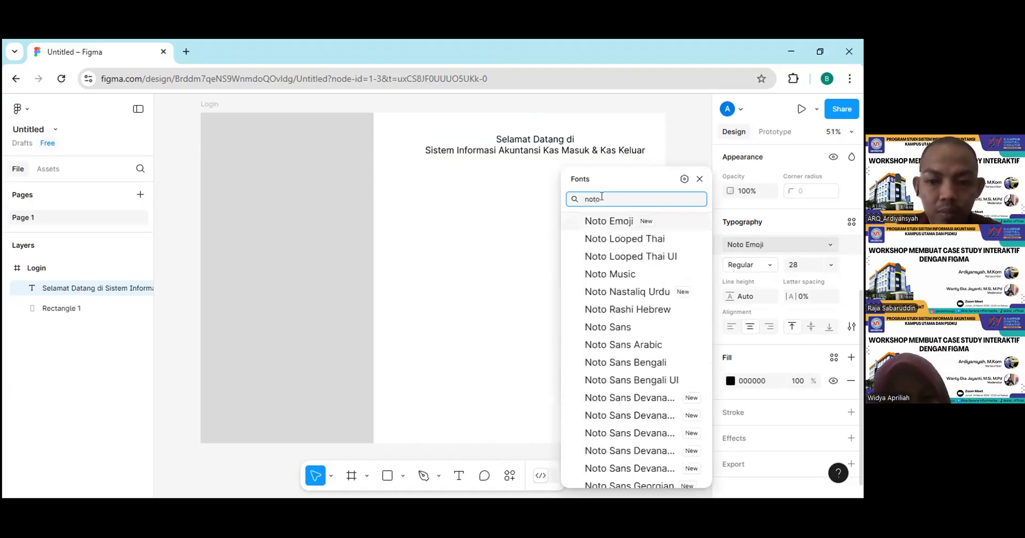
type(" sa")
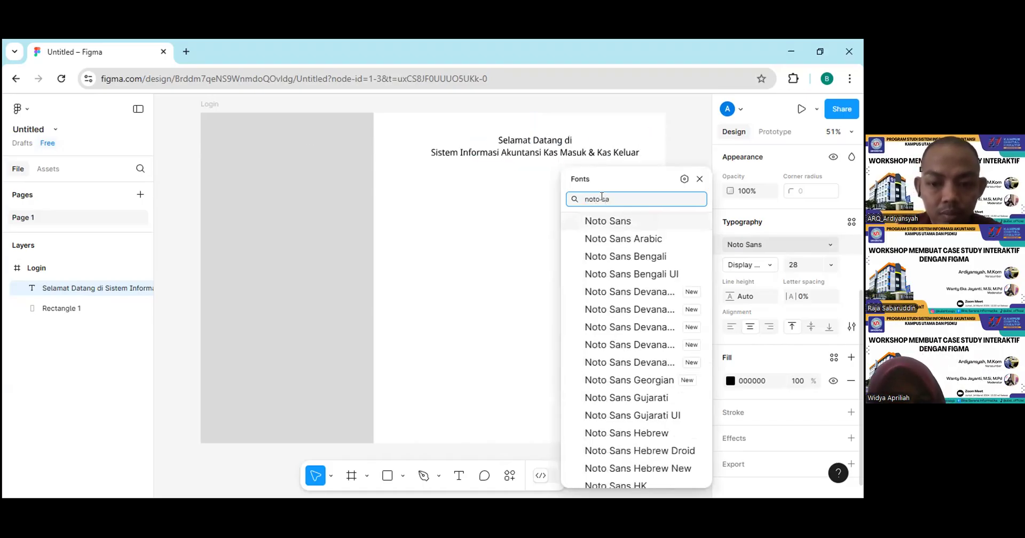
type("n")
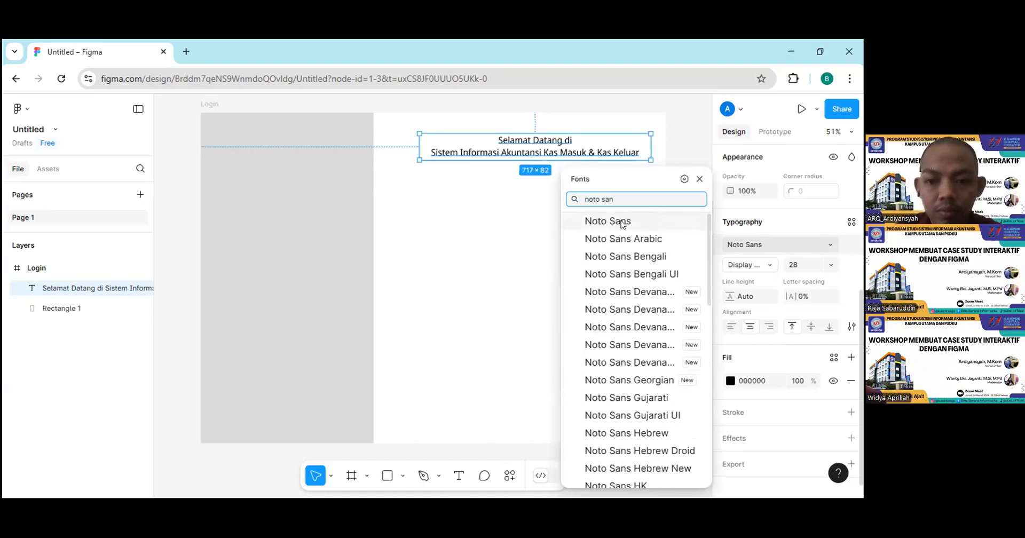
left_click(622, 220)
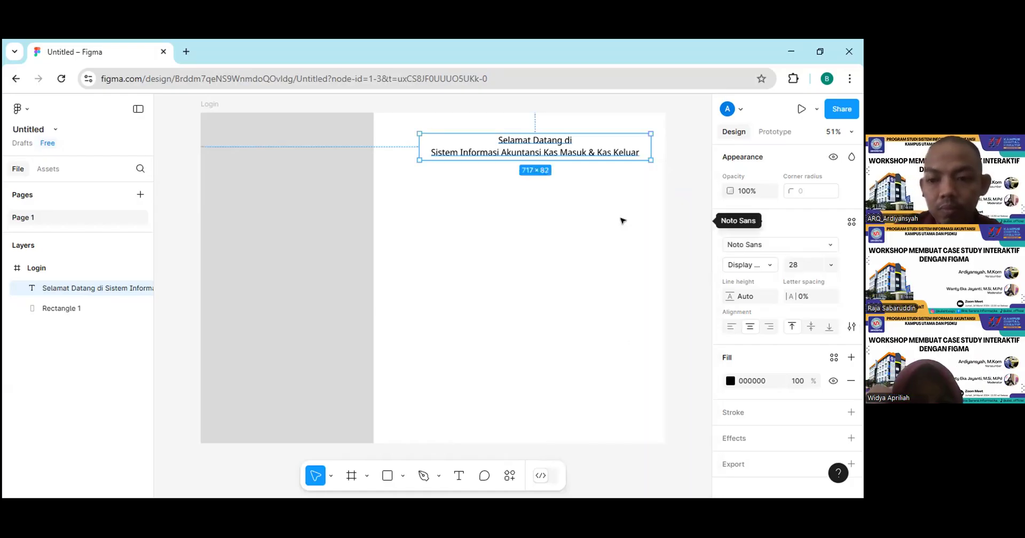
left_click(769, 265)
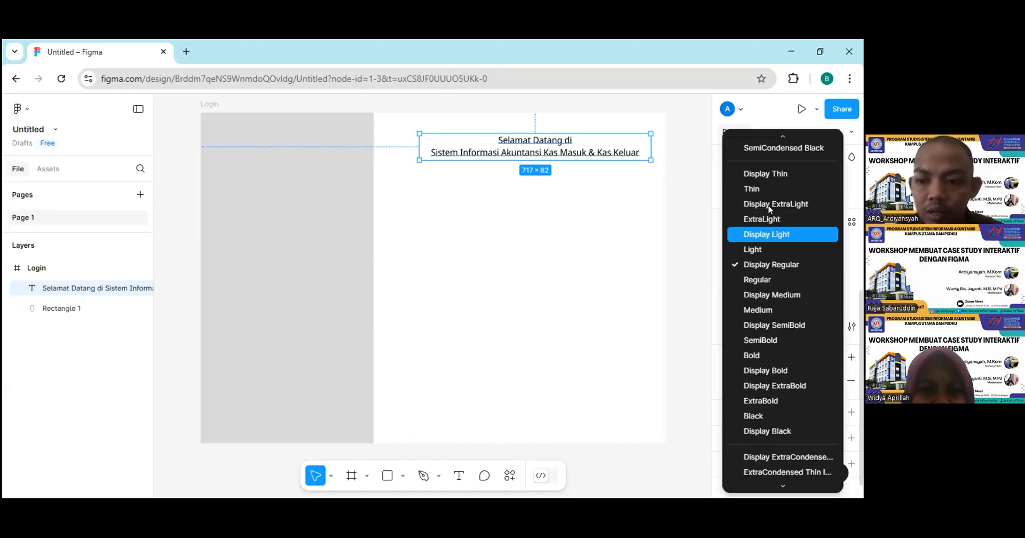
left_click(762, 340)
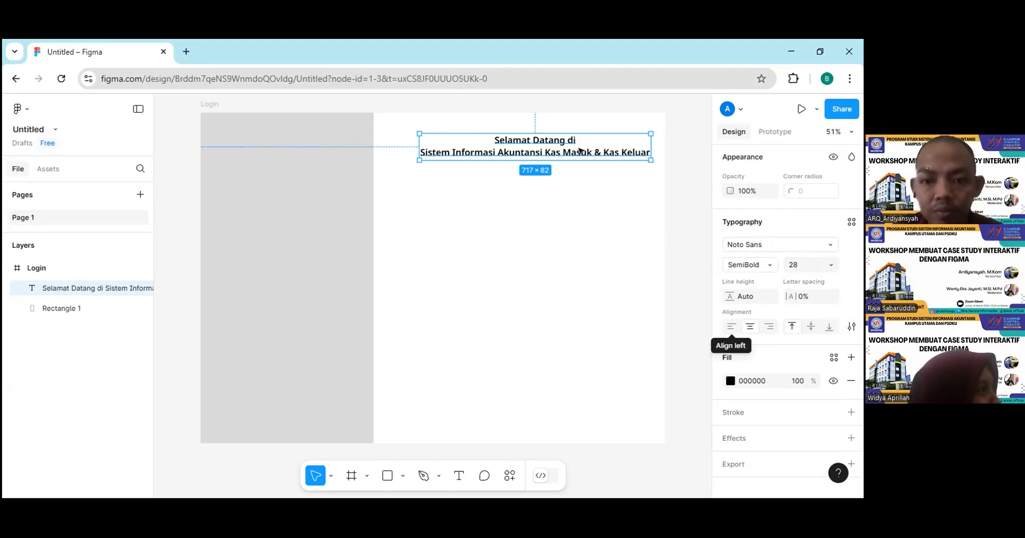
- Shift the welcome heading further left to about X 645, Y 65, and deselect it
left_click_drag(572, 151, 565, 151)
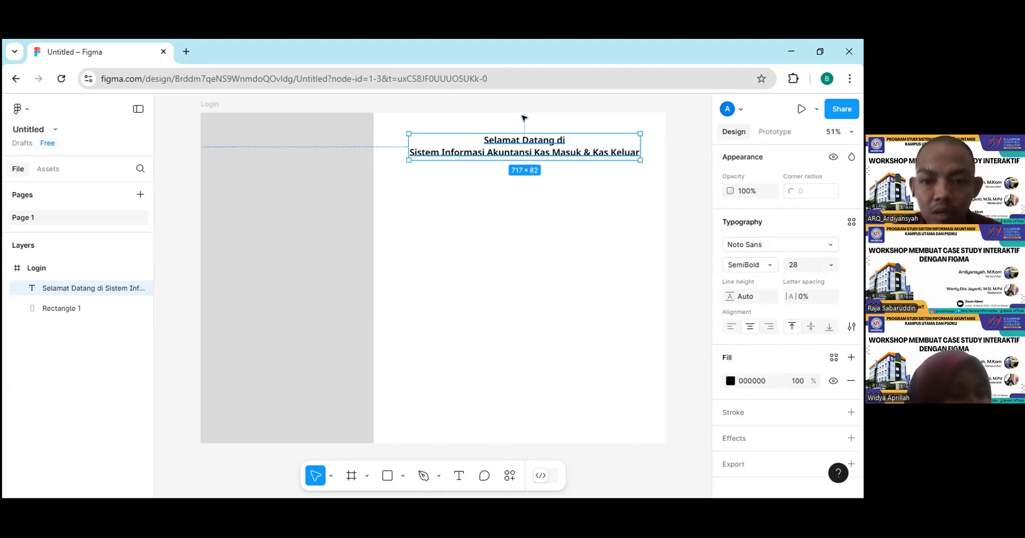
left_click(675, 178)
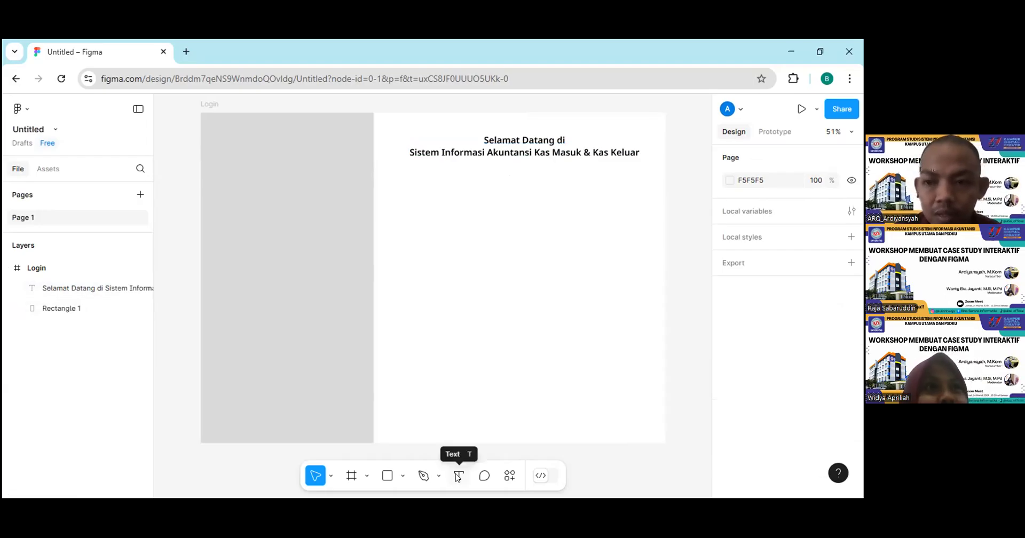
left_click(75, 290)
key("ctrl+r")
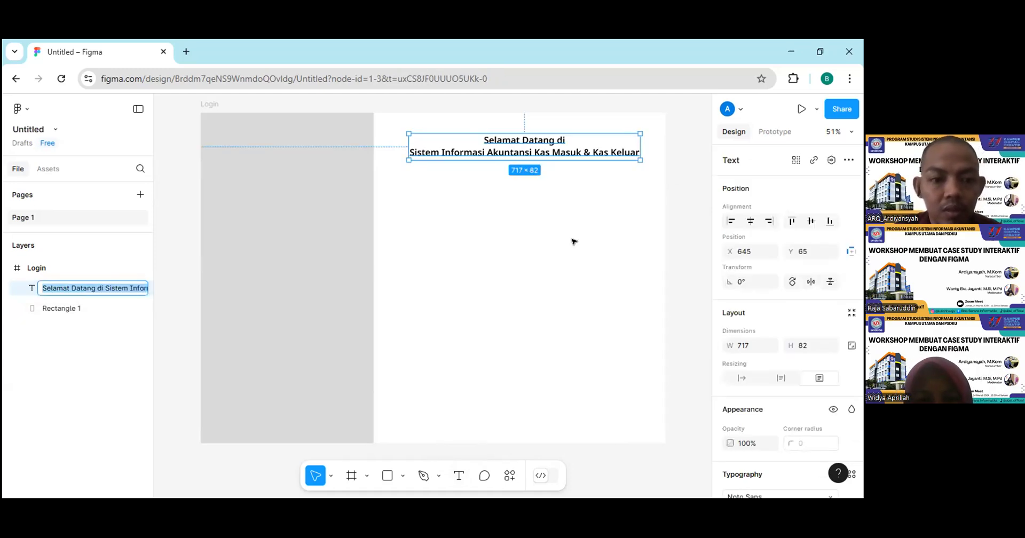
left_click(573, 241)
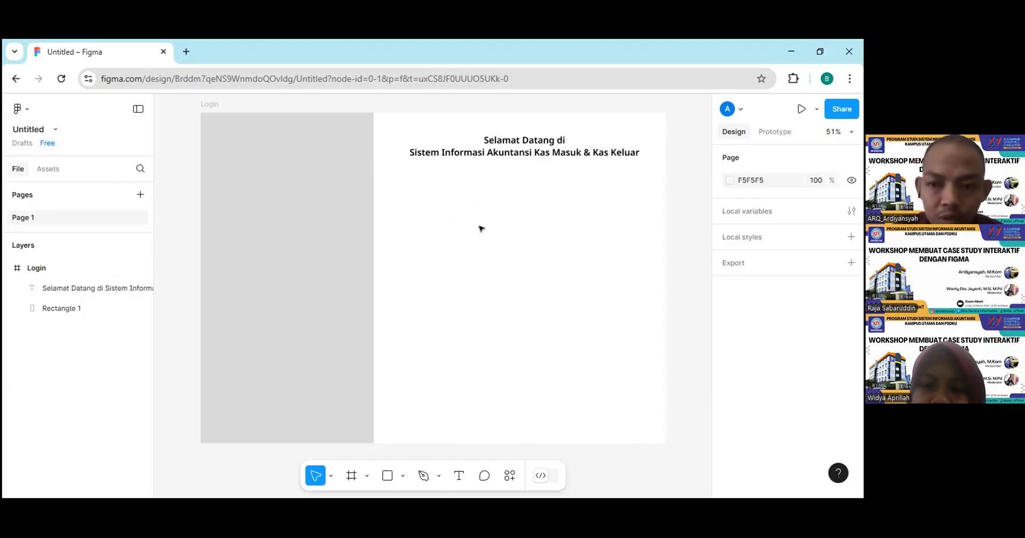
- Draw a rectangle about 602 × 59 below the welcome heading and place it at about X 703, Y 334
left_click(387, 476)
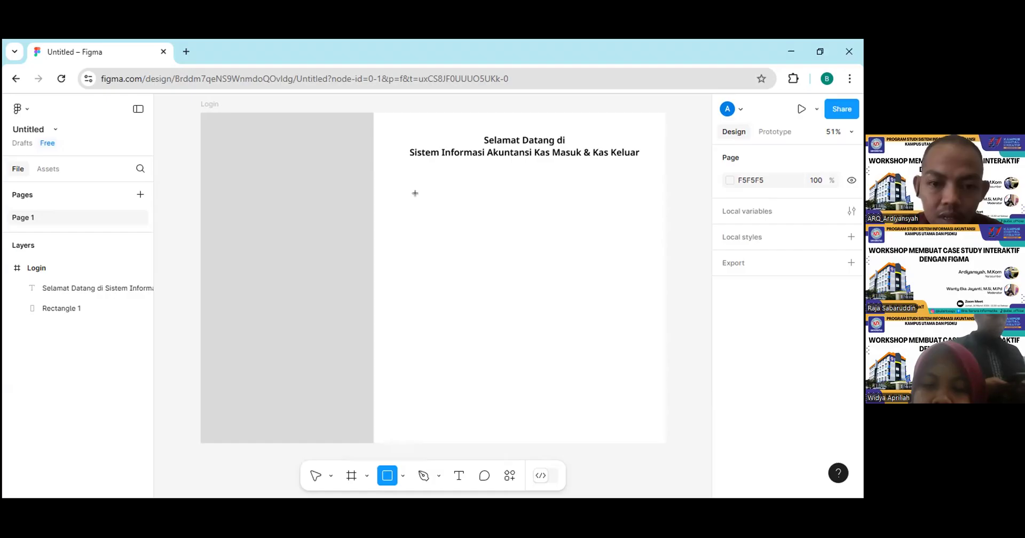
left_click_drag(418, 195, 525, 215)
left_click_drag(587, 208, 609, 211)
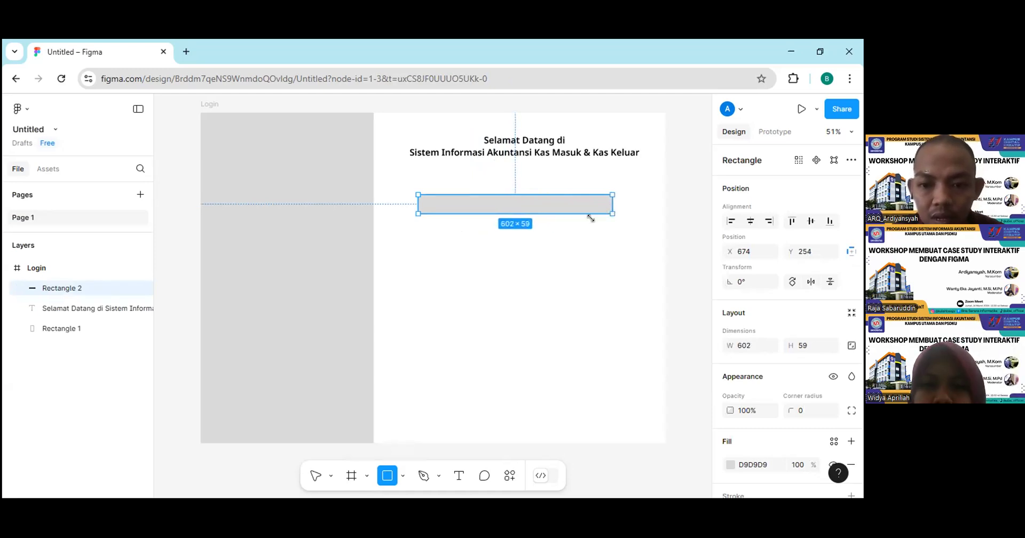
key("v")
left_click_drag(544, 207, 548, 233)
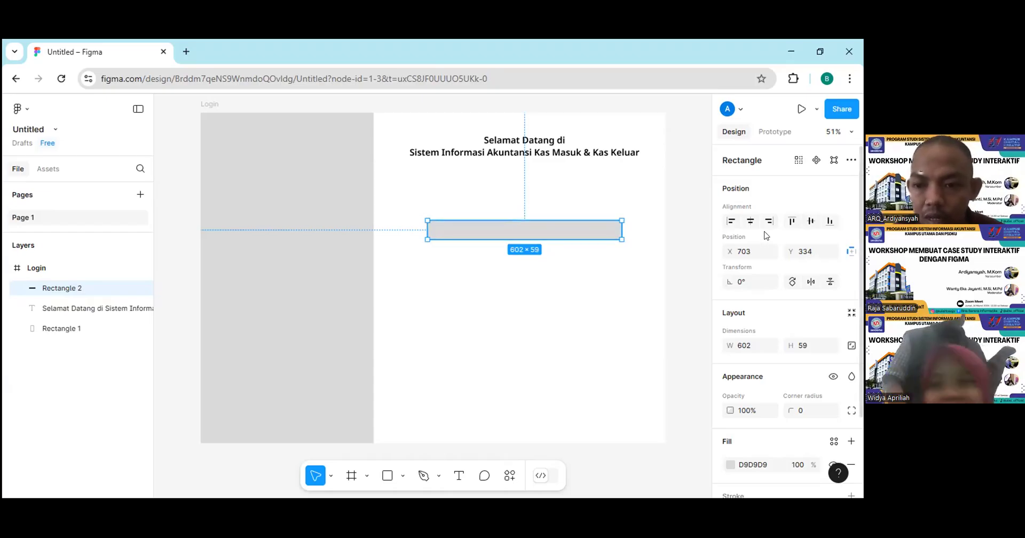
- Set the new rectangle's width to 585
scroll(781, 258, "down", 2)
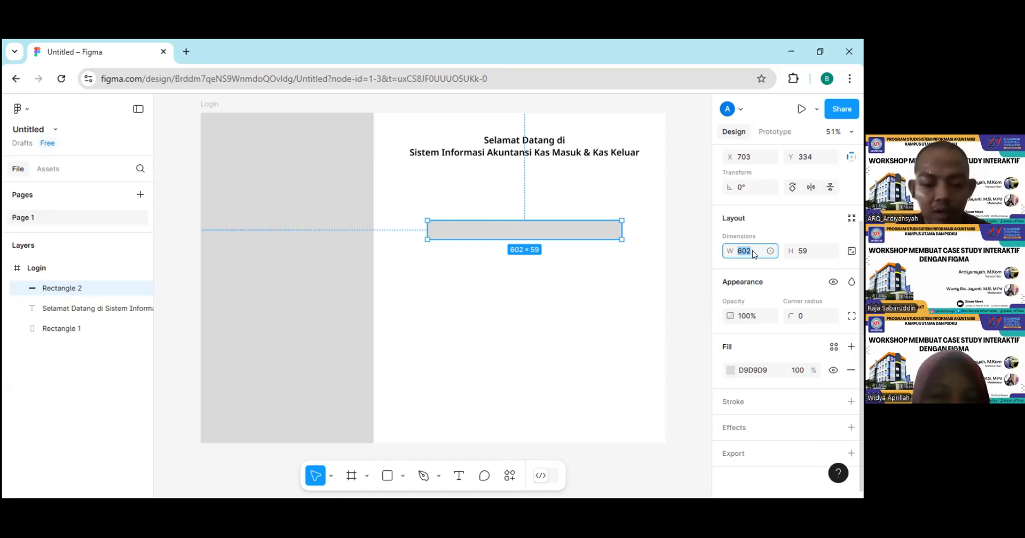
type("585")
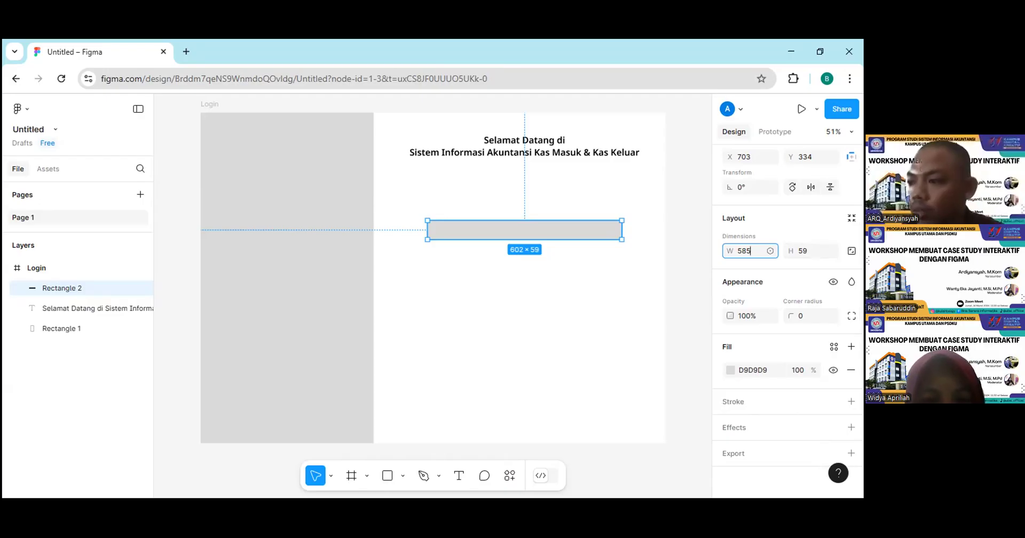
key("Return")
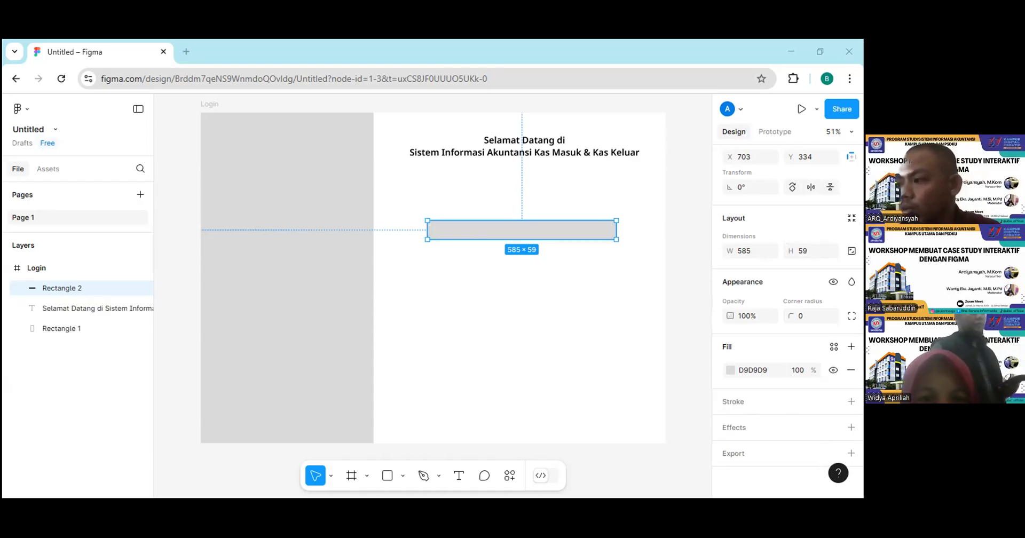
- Set the new rectangle's width to 579 and its height to 68
left_click(753, 251)
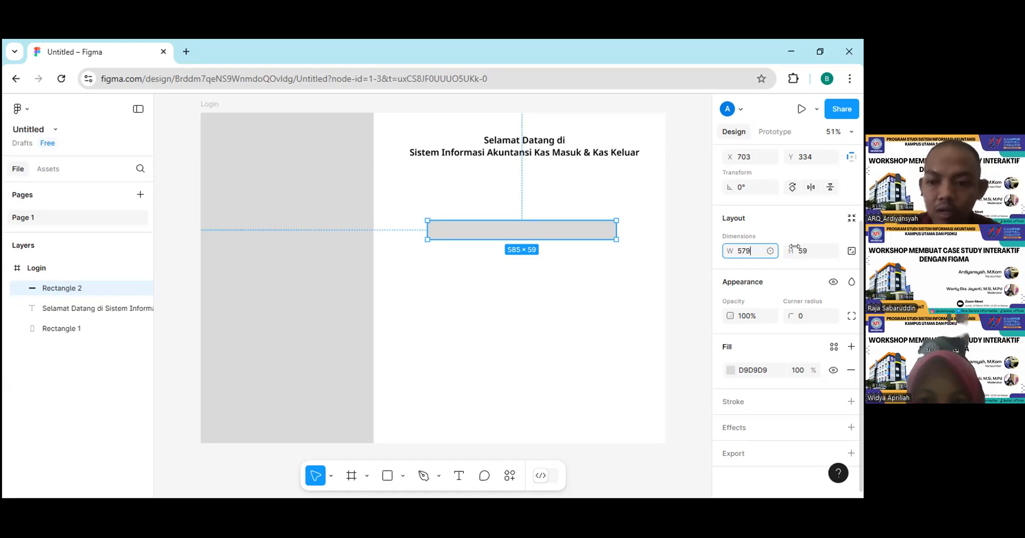
left_click(806, 252)
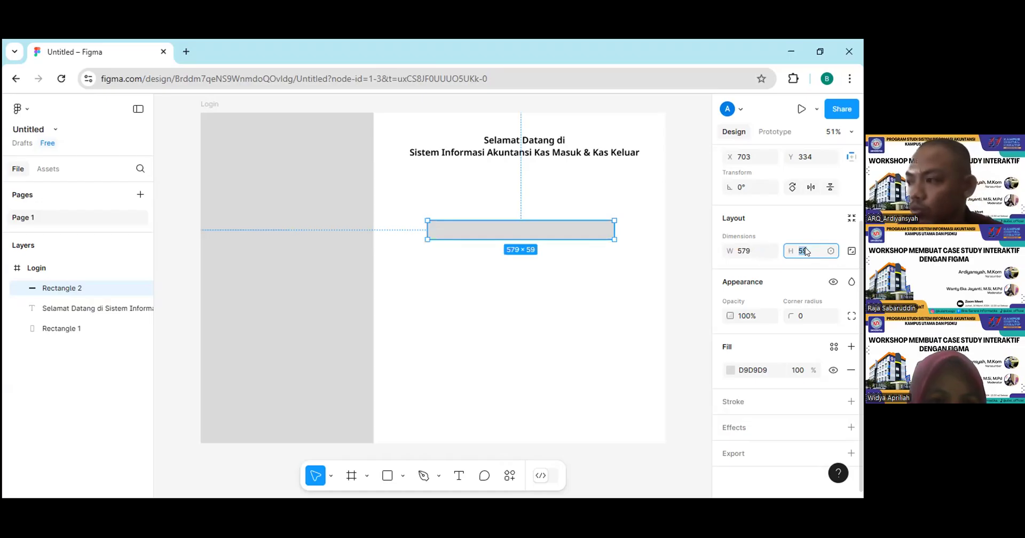
type("68")
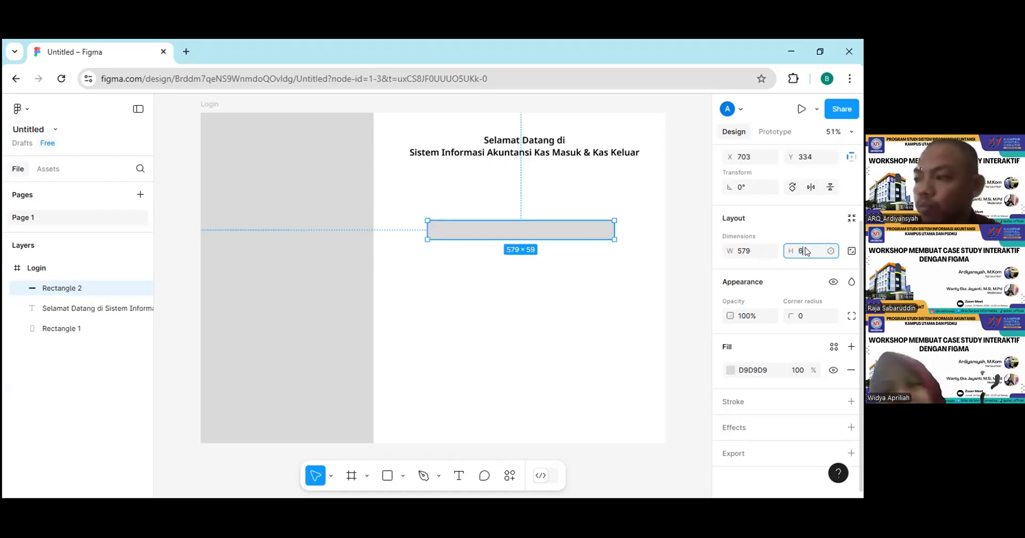
key("Return")
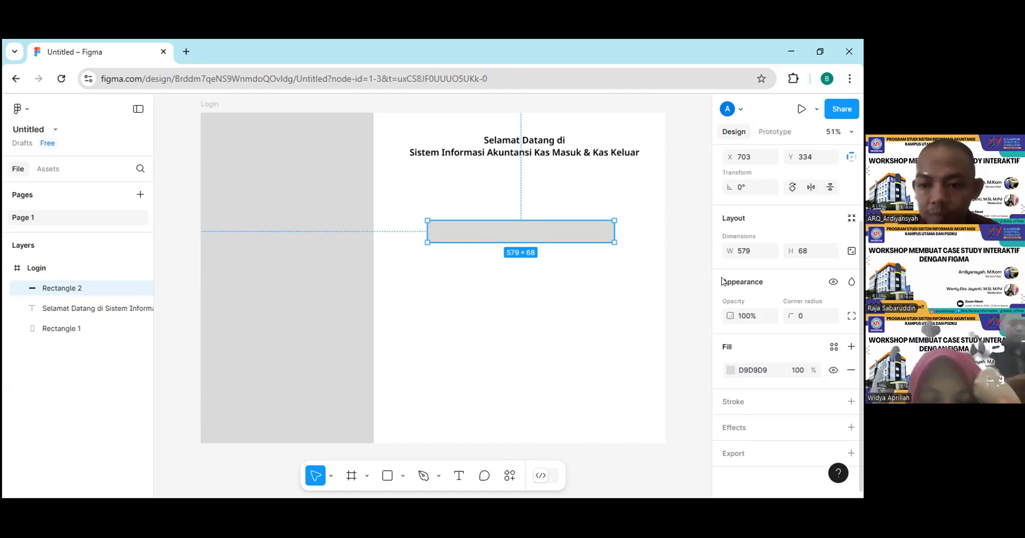
- Round the corners of the rectangle below the welcome heading with a radius of 8 and deselect it
left_click(802, 316)
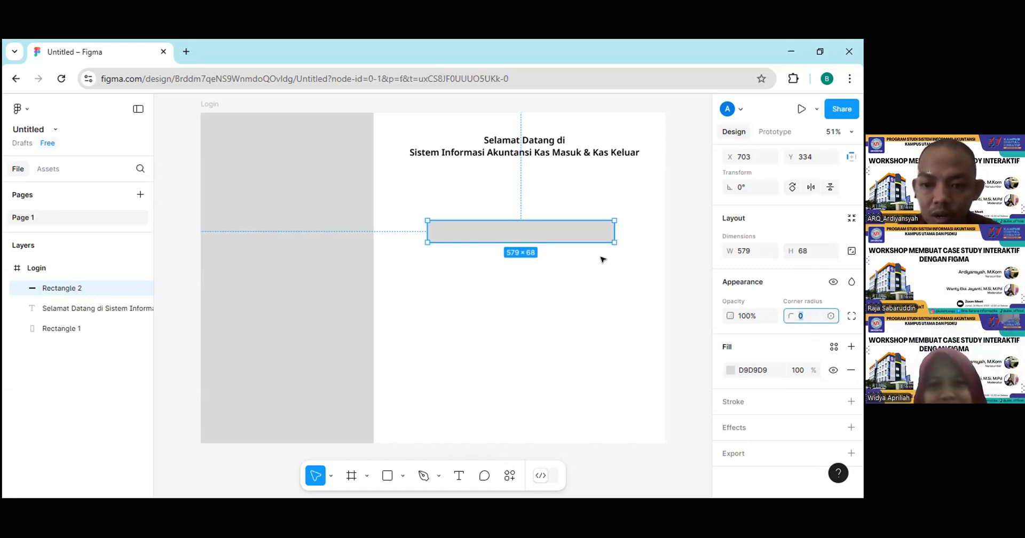
left_click(600, 258)
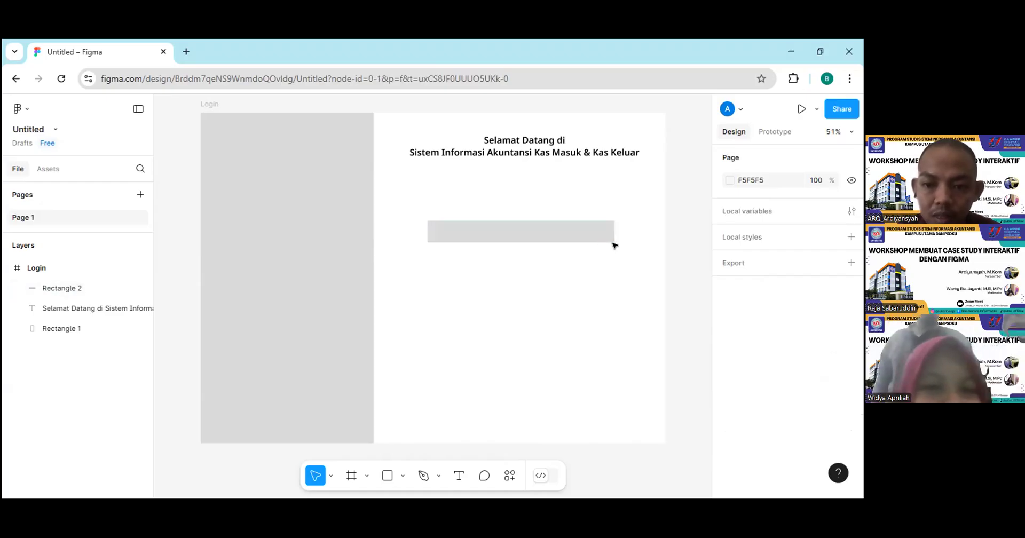
left_click(583, 237)
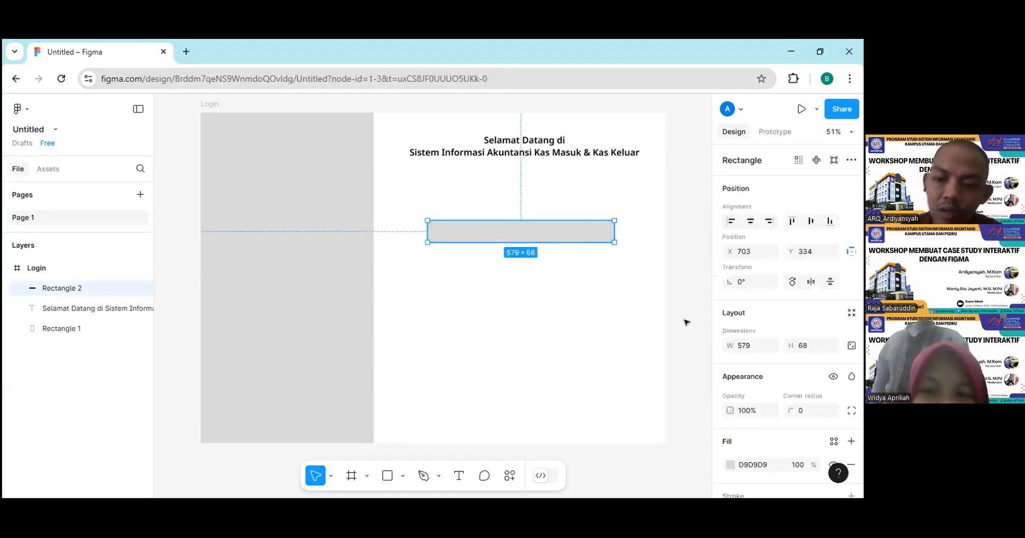
scroll(796, 309, "down", 3)
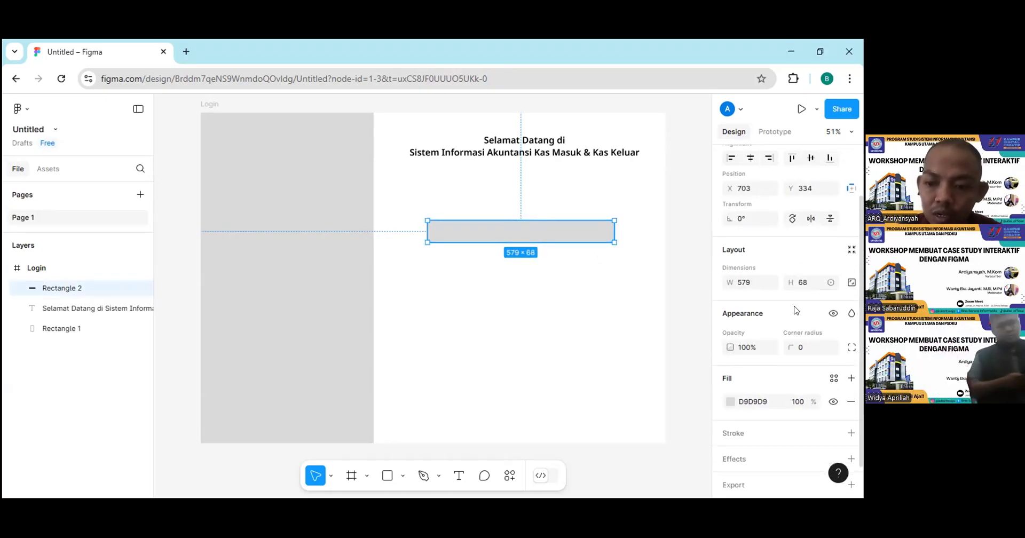
left_click(806, 317)
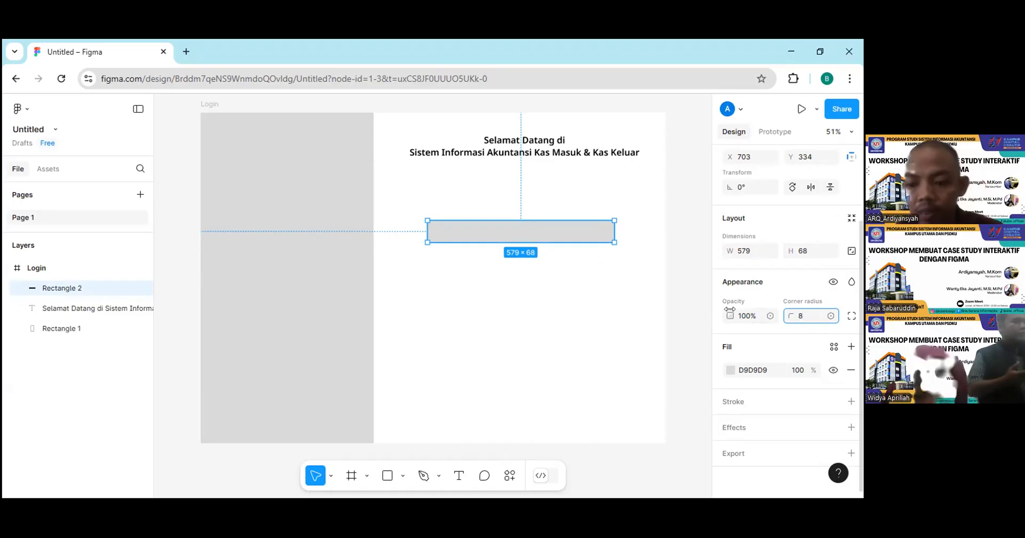
left_click(804, 317)
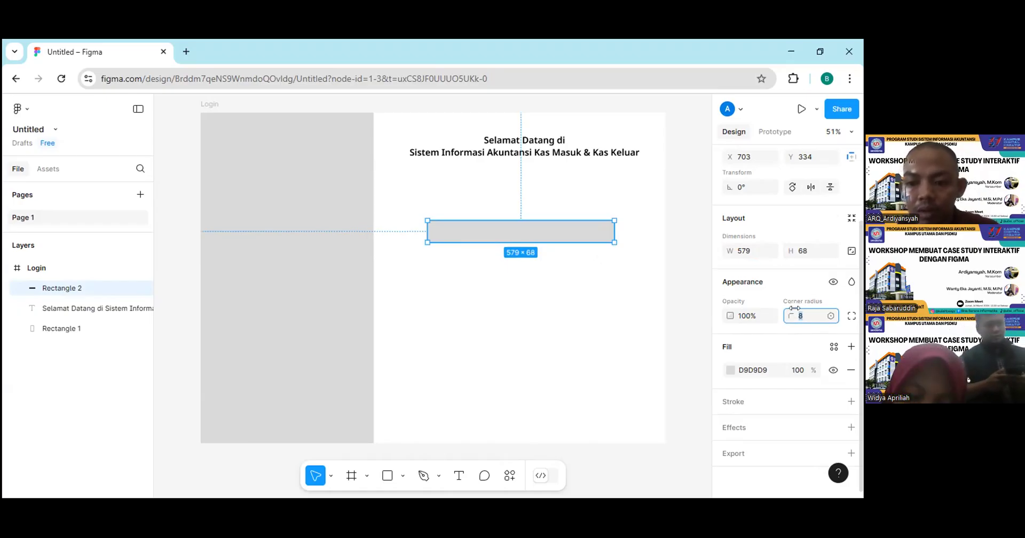
left_click(602, 260)
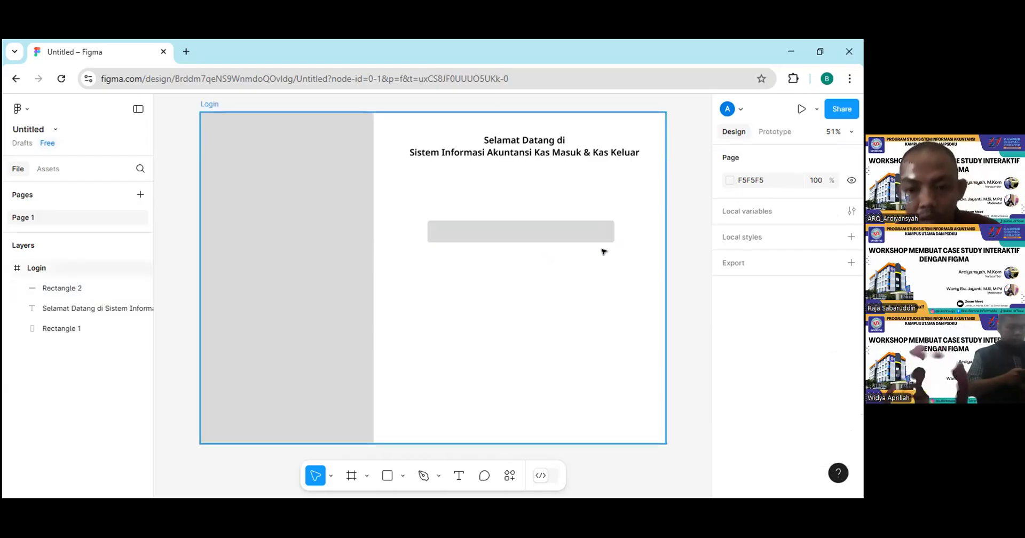
- Undo the corner rounding of the rectangle below the welcome heading
left_click(594, 253)
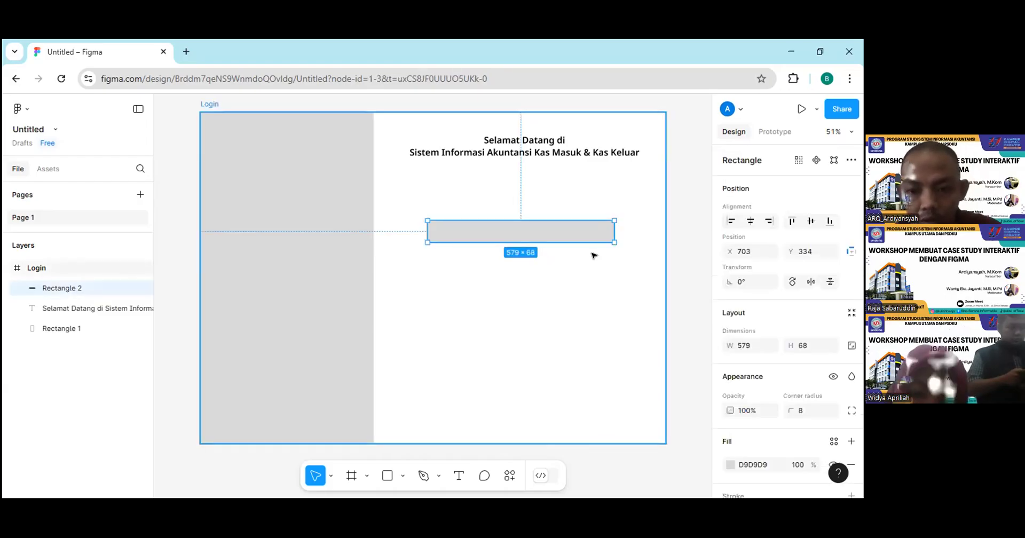
left_click(603, 248)
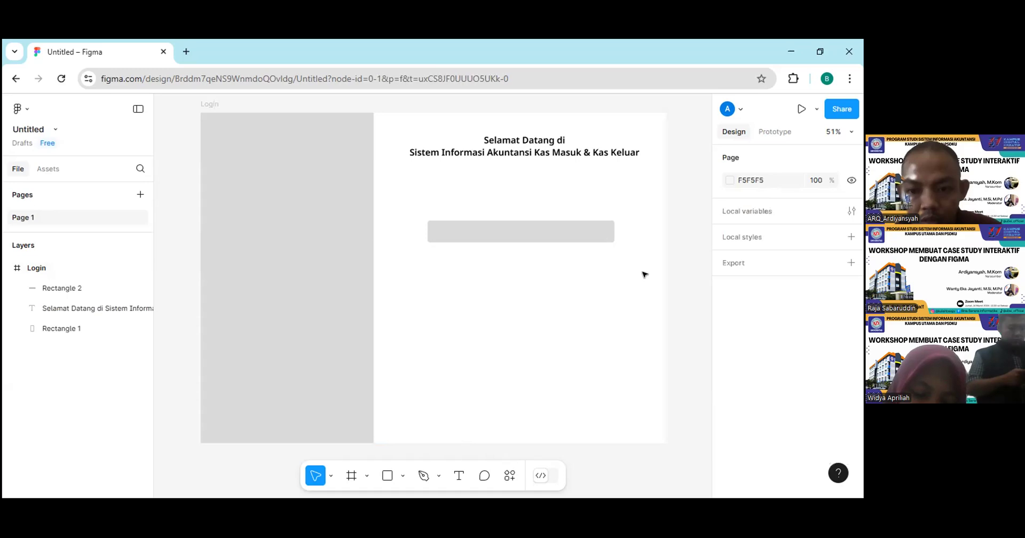
left_click(603, 264)
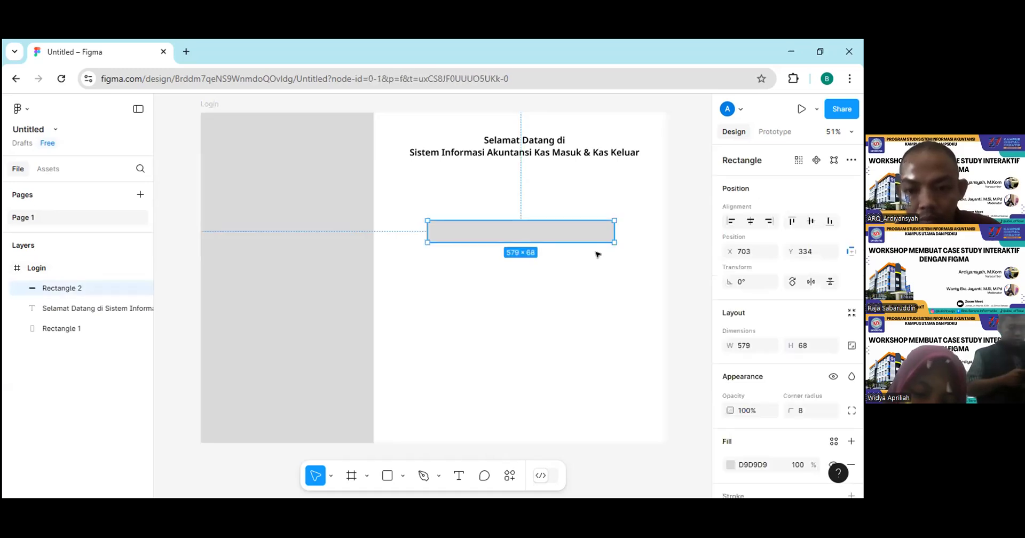
left_click(598, 255)
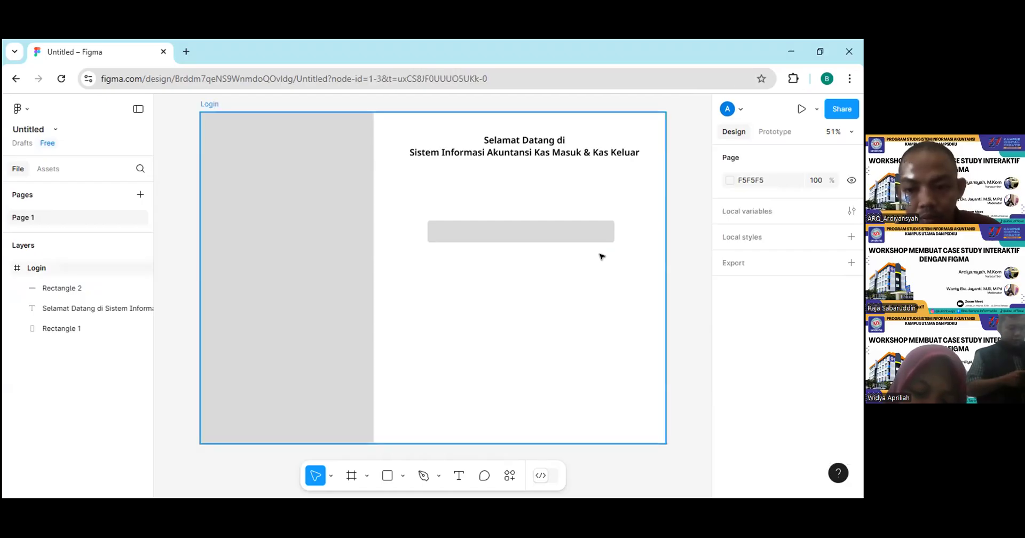
left_click(602, 257)
- Set the corner radius of the rectangle below the heading to 8
left_click(599, 233, "shift")
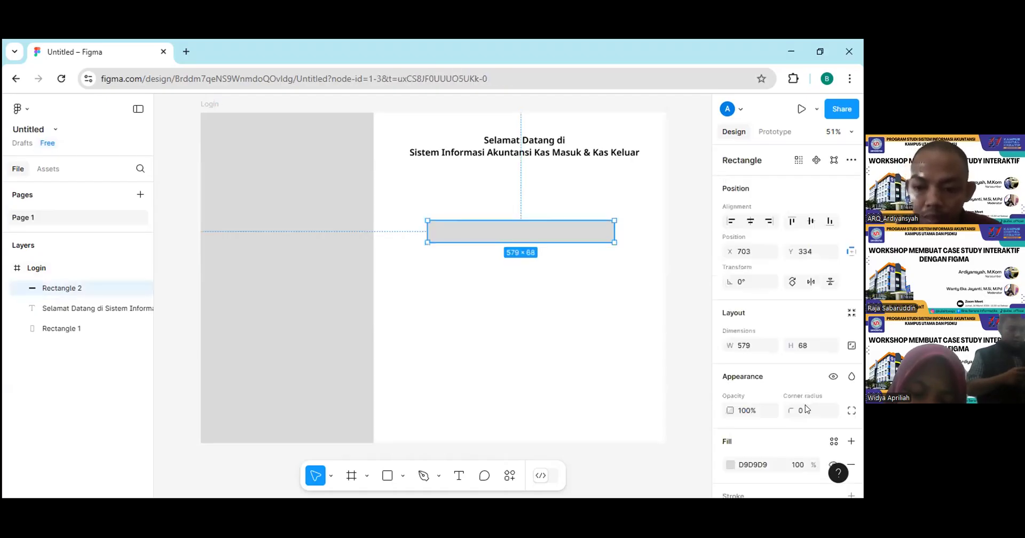
left_click(807, 409)
type("8")
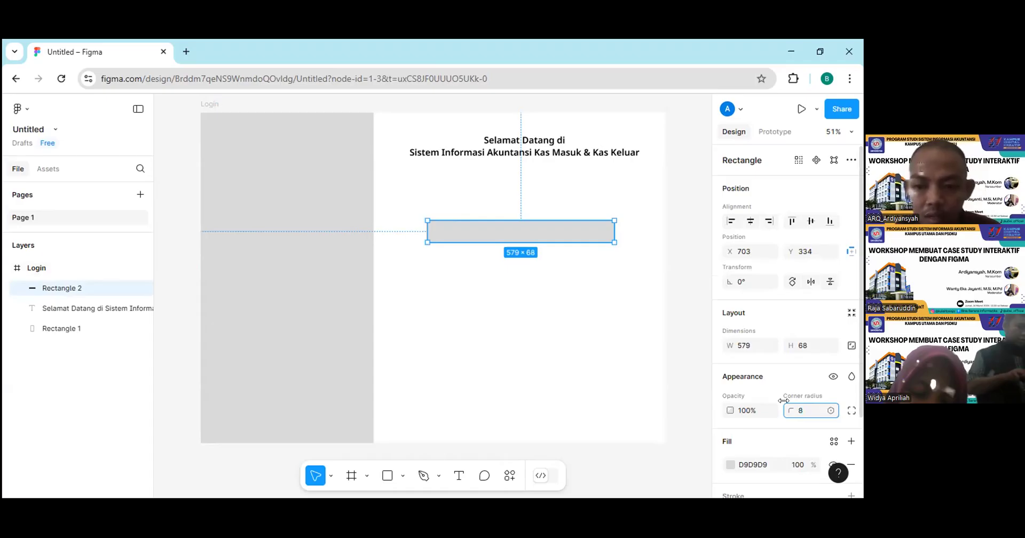
left_click(612, 278)
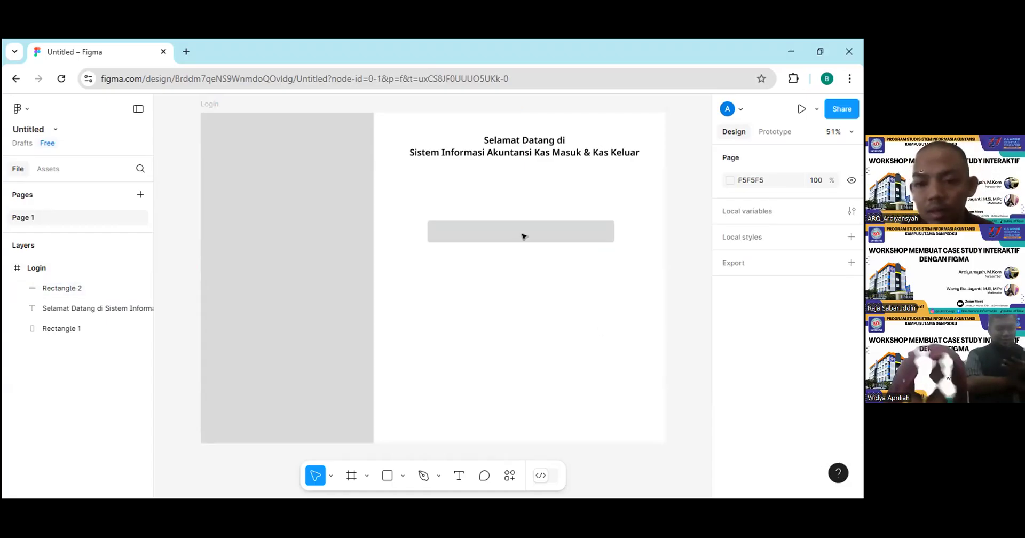
- Change the fill colour of the rounded rectangle to FFFBFB and deselect it
left_click(539, 235)
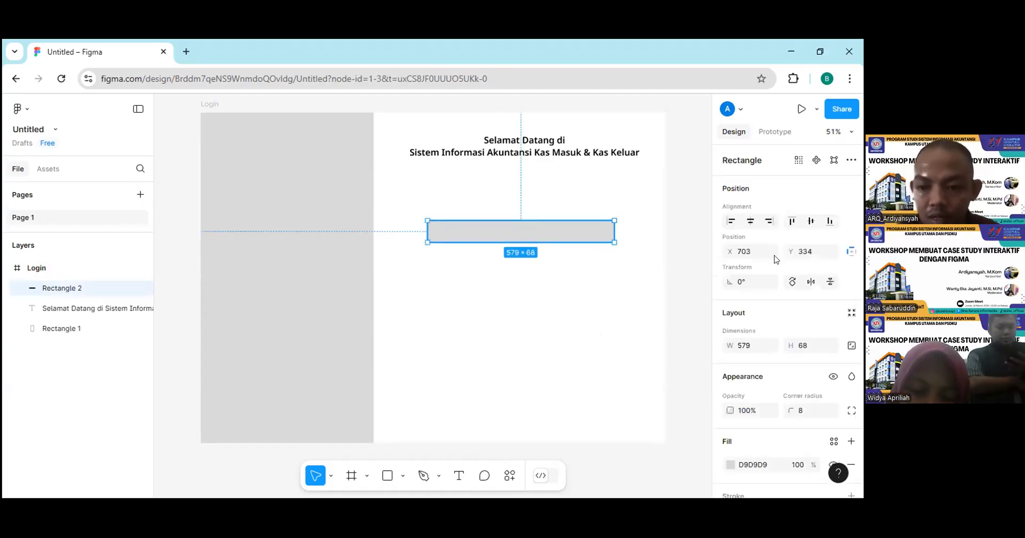
scroll(775, 267, "down", 3)
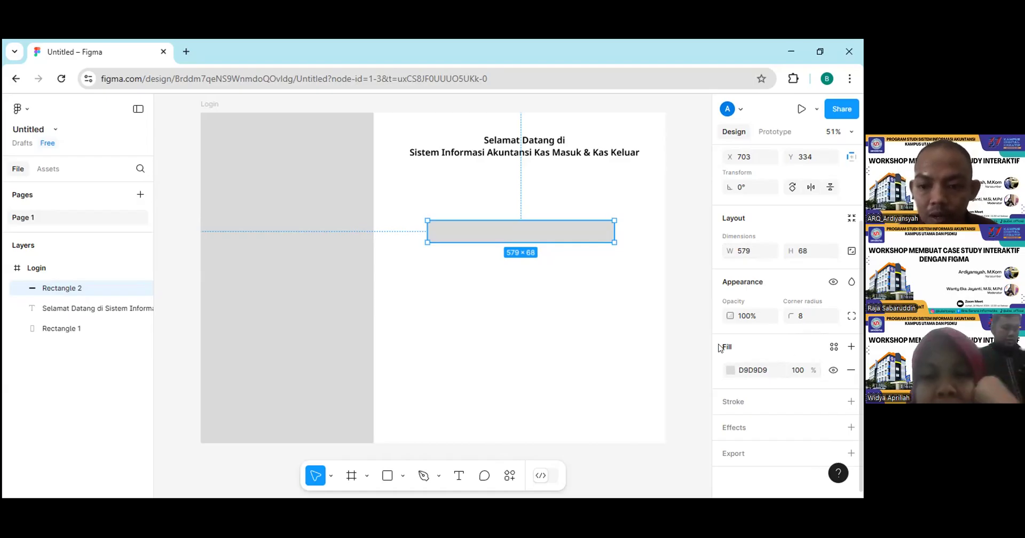
left_click(753, 370)
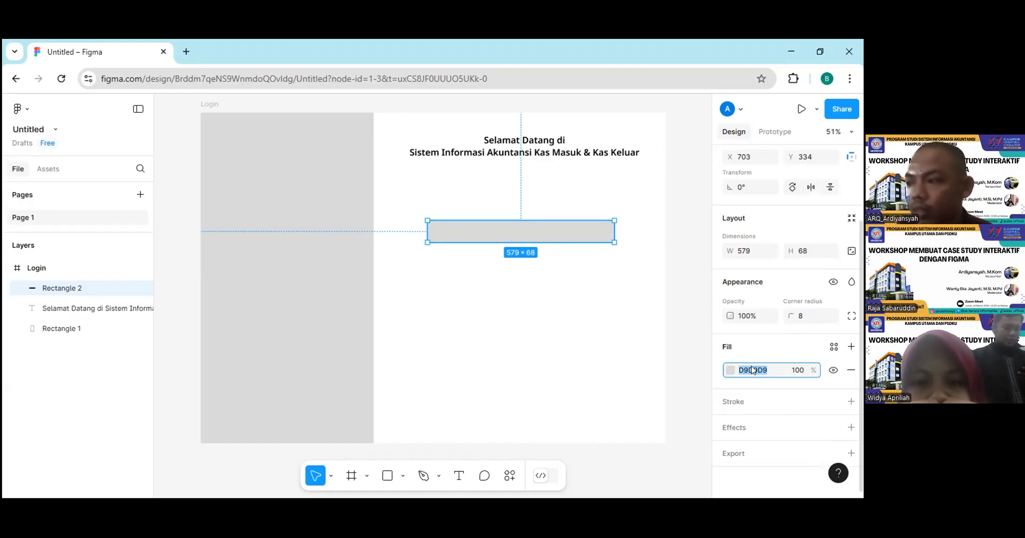
type("FFFBFB")
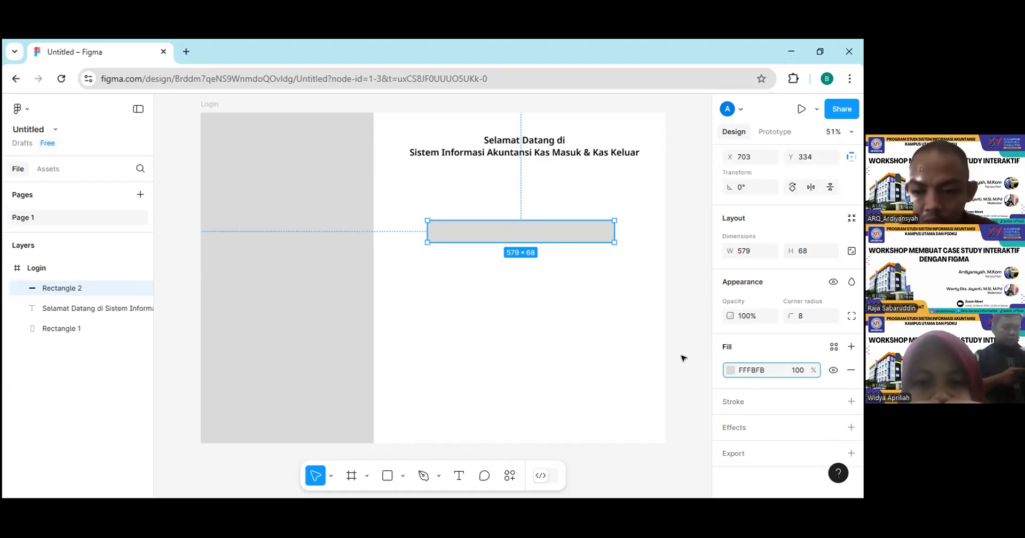
key("Return")
left_click(597, 241)
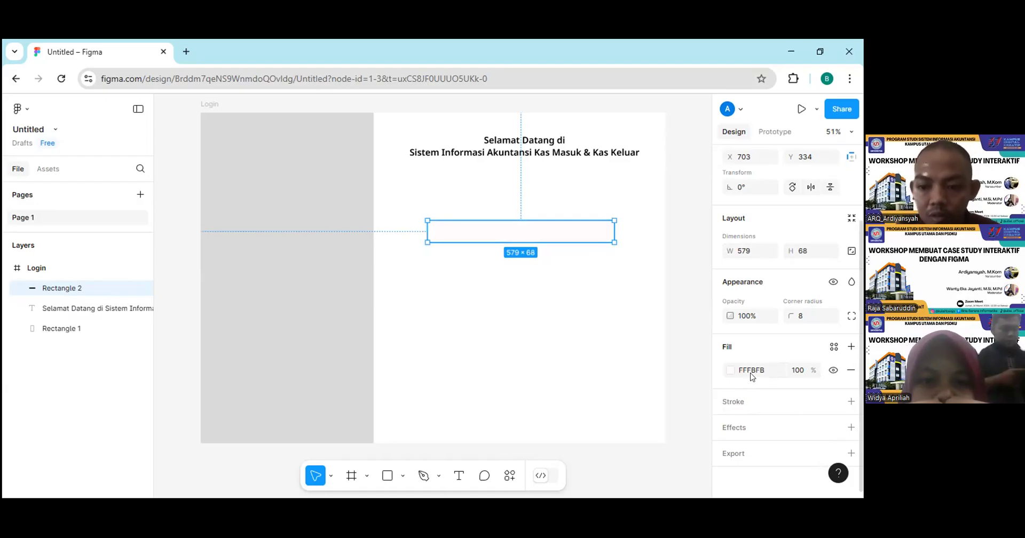
left_click(553, 258)
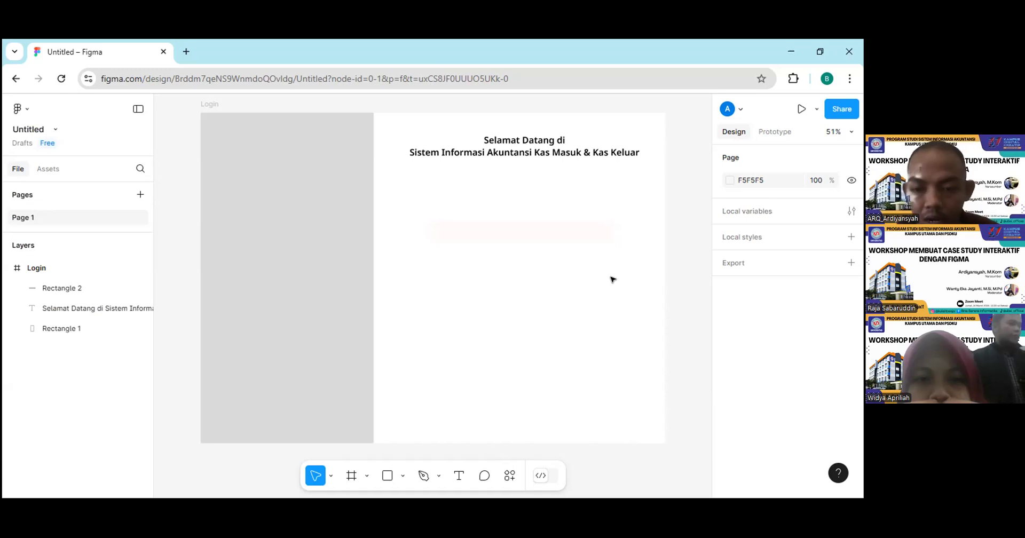
- Add a black (000000) inside stroke with weight 1 to the rounded rectangle
left_click(530, 231)
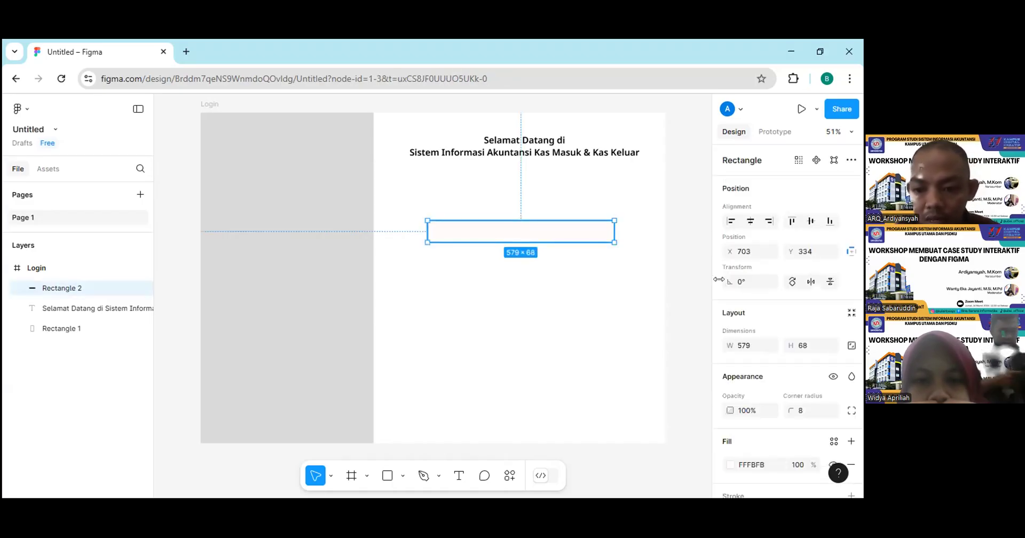
scroll(752, 286, "down", 3)
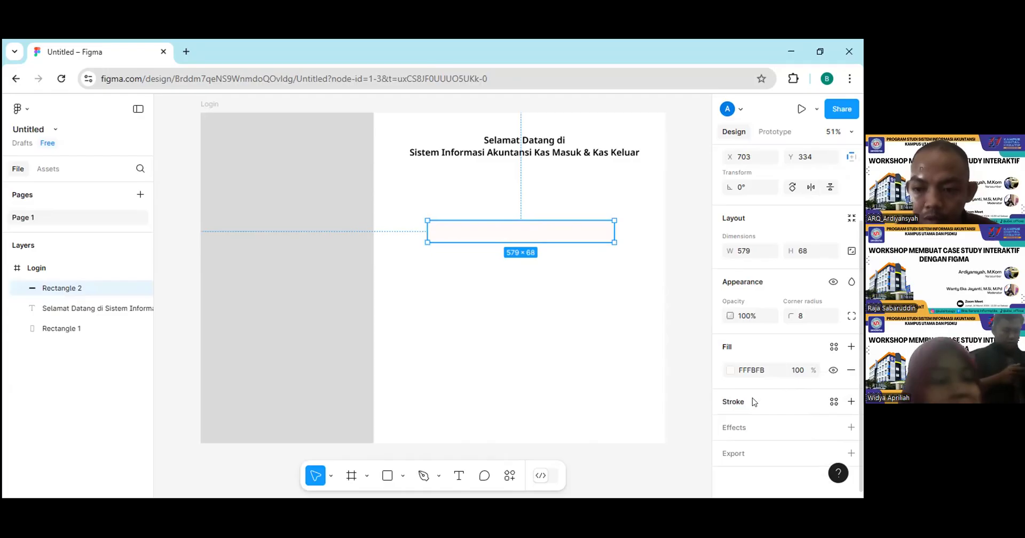
left_click(851, 402)
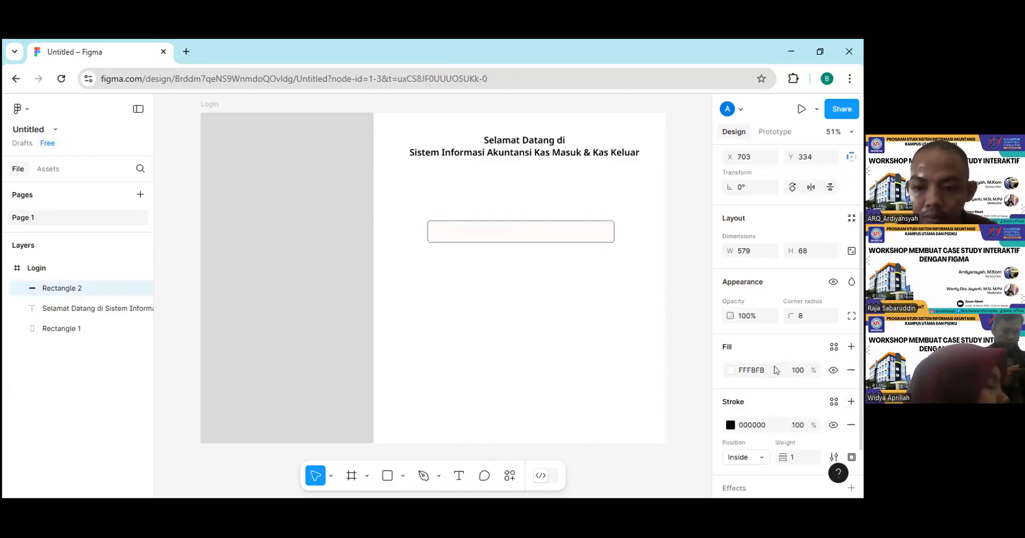
scroll(776, 370, "down", 1)
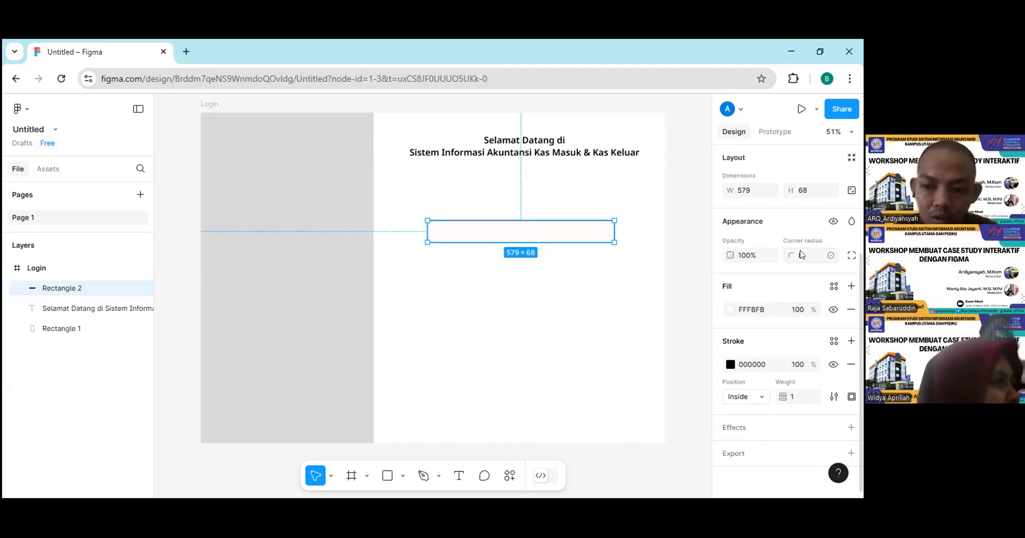
- Review the rounded rectangle's corner radius, fill and stroke settings and its look on the Login frame
left_click(800, 257)
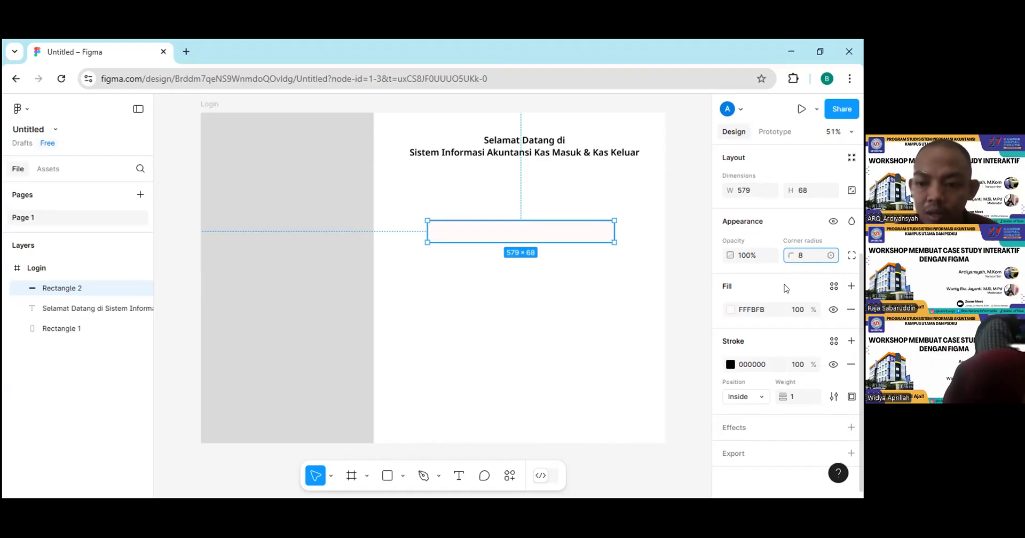
left_click(760, 311)
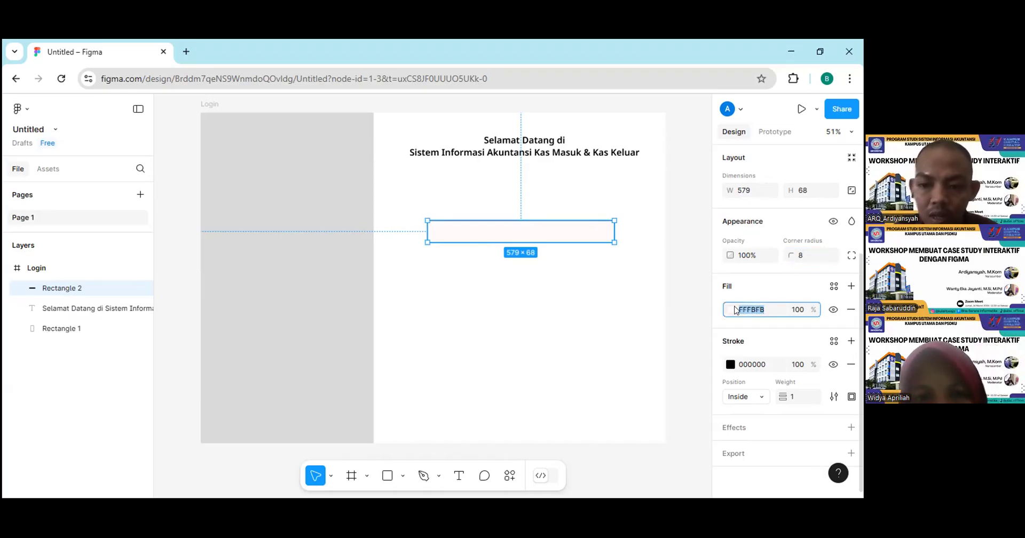
left_click(759, 365)
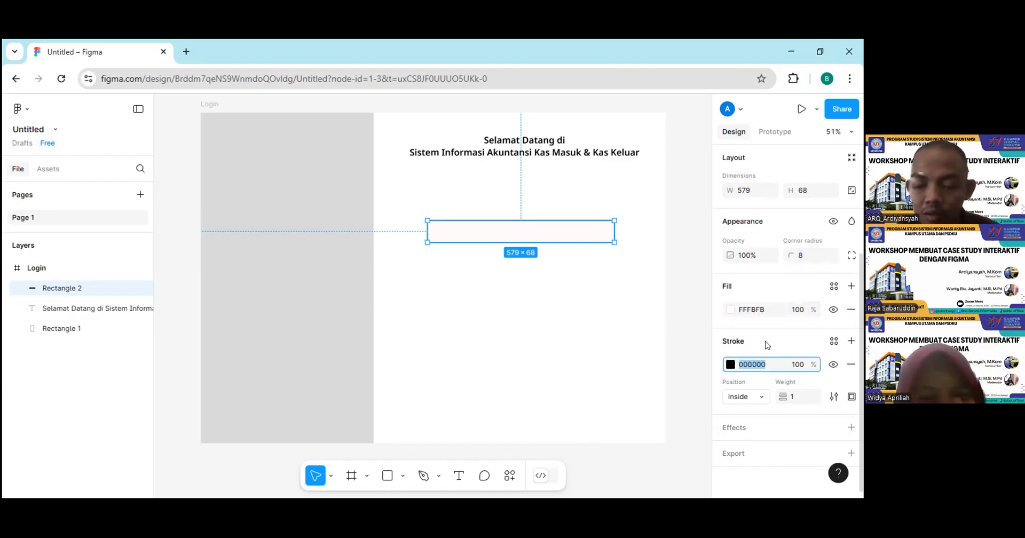
left_click(767, 345)
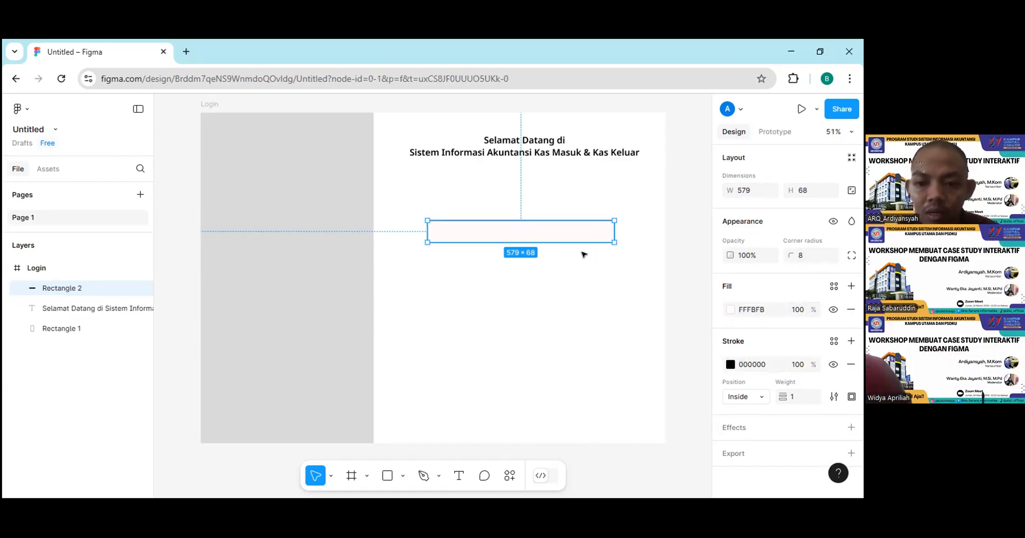
left_click(573, 267)
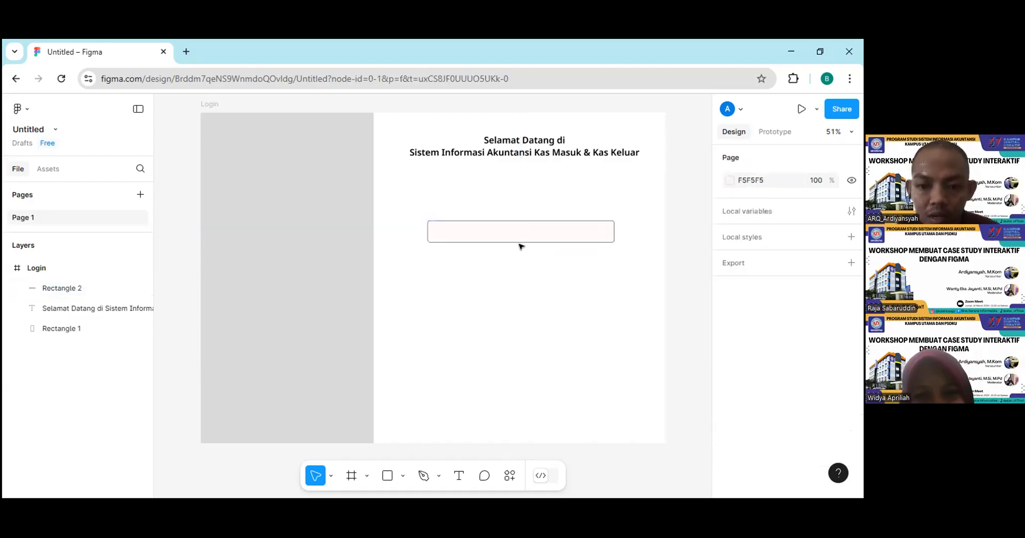
left_click(483, 253)
left_click(492, 266)
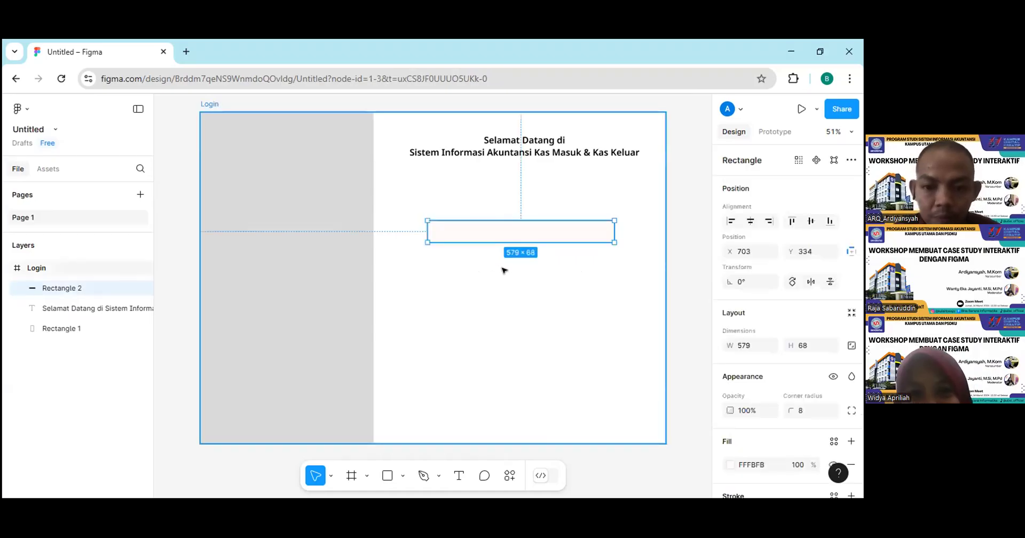
key("Escape")
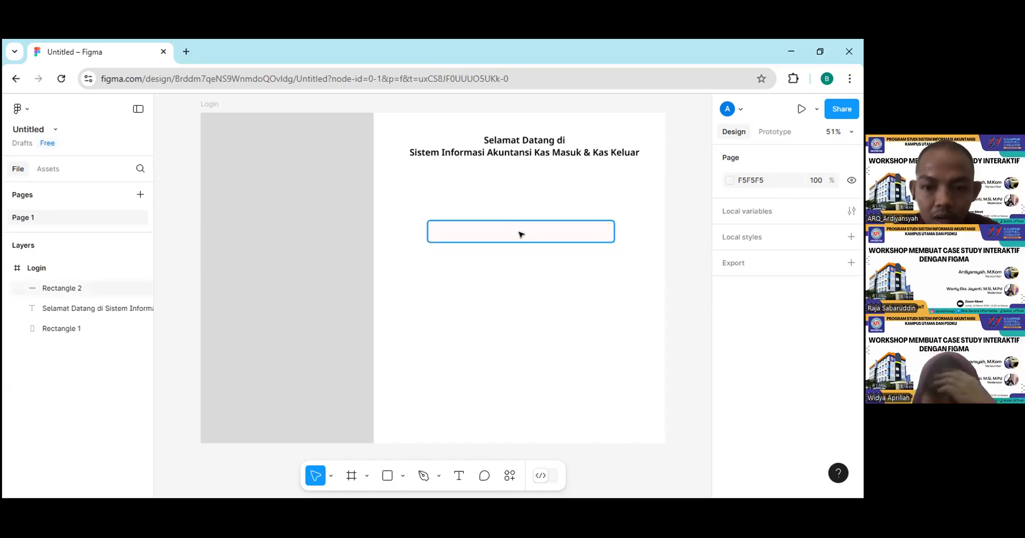
left_click(540, 285)
key("Tab")
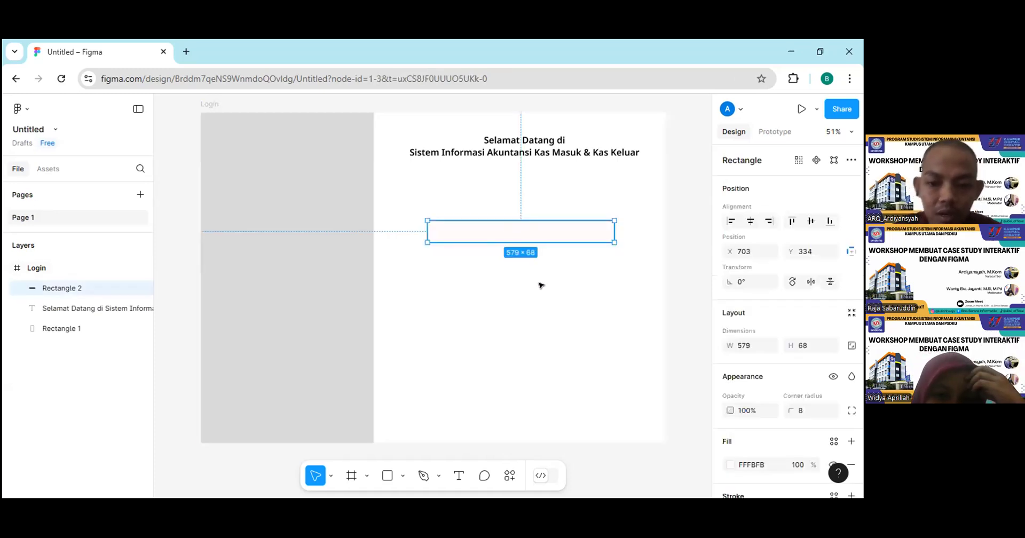
key("Escape")
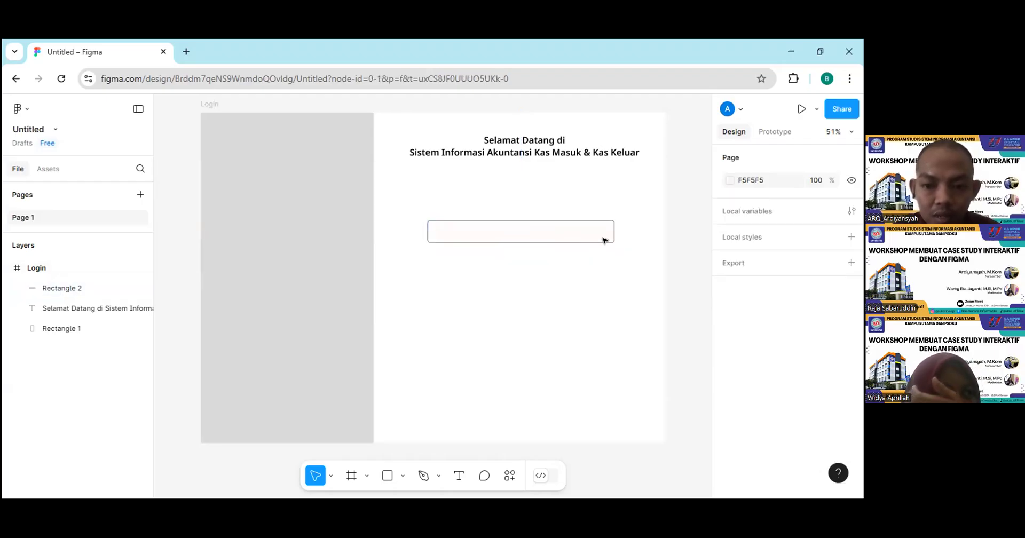
left_click(573, 235)
scroll(754, 363, "down", 3)
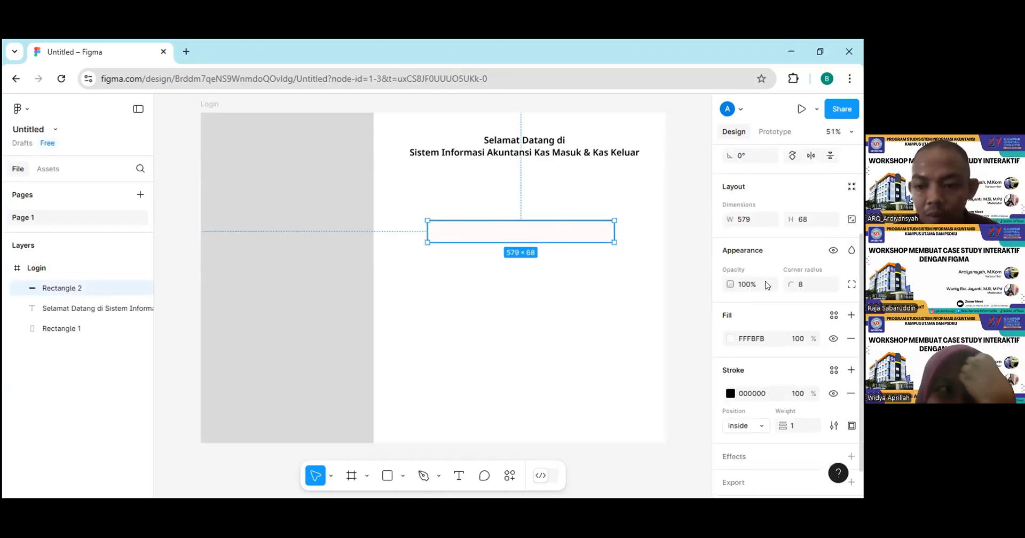
scroll(754, 363, "down", 1)
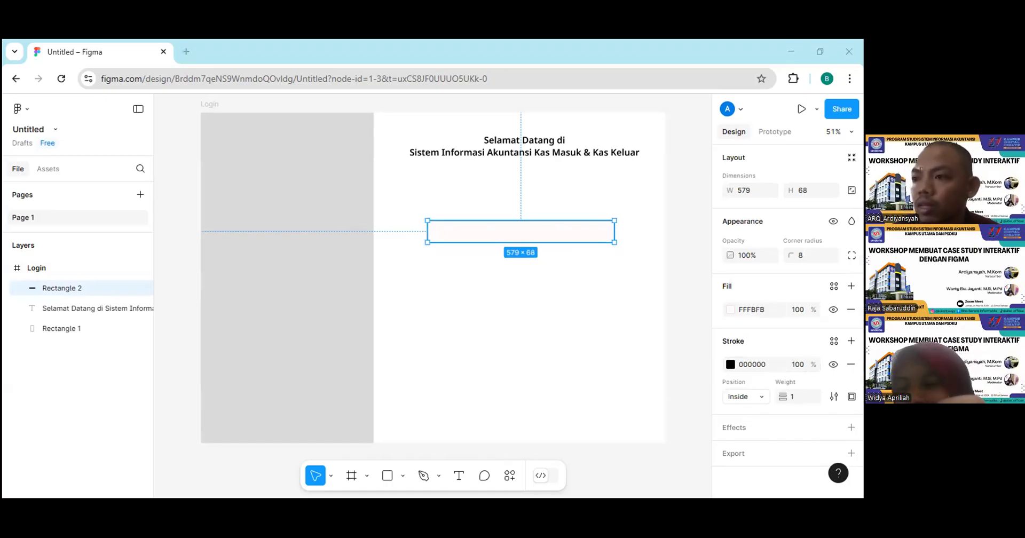
- Try a light grey CCCCCC stroke on the rounded rectangle and check how its outline looks when deselected
left_click(770, 366)
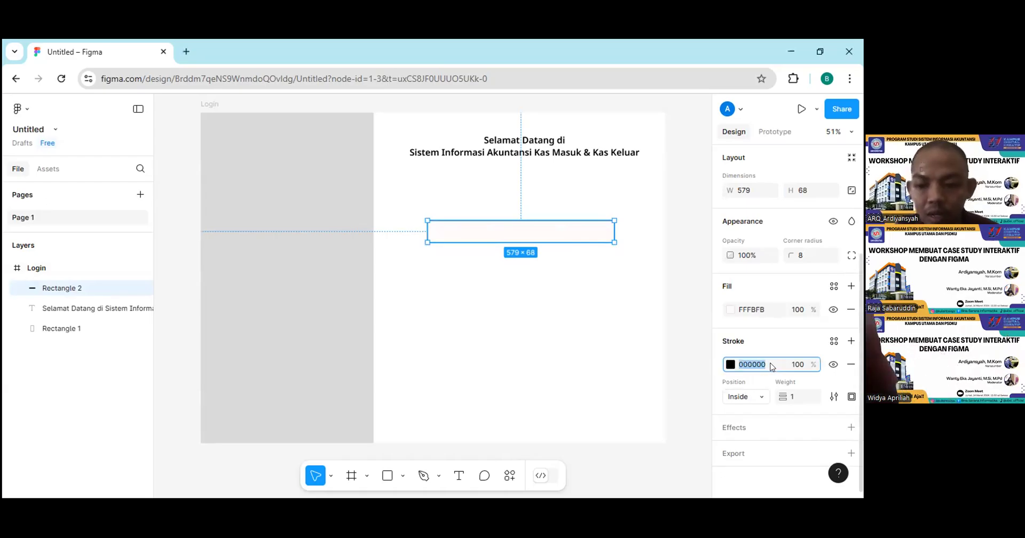
type("CCCC")
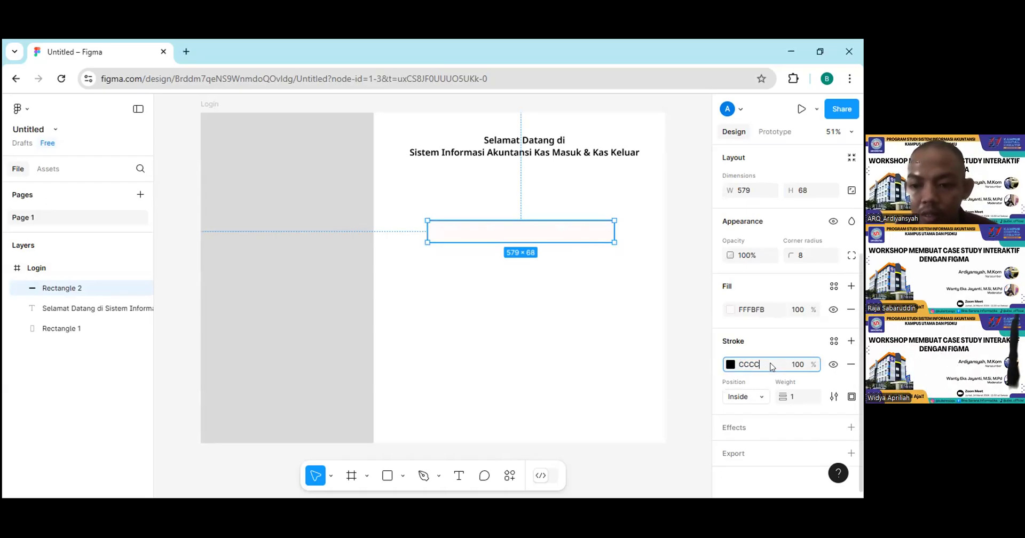
type("CC")
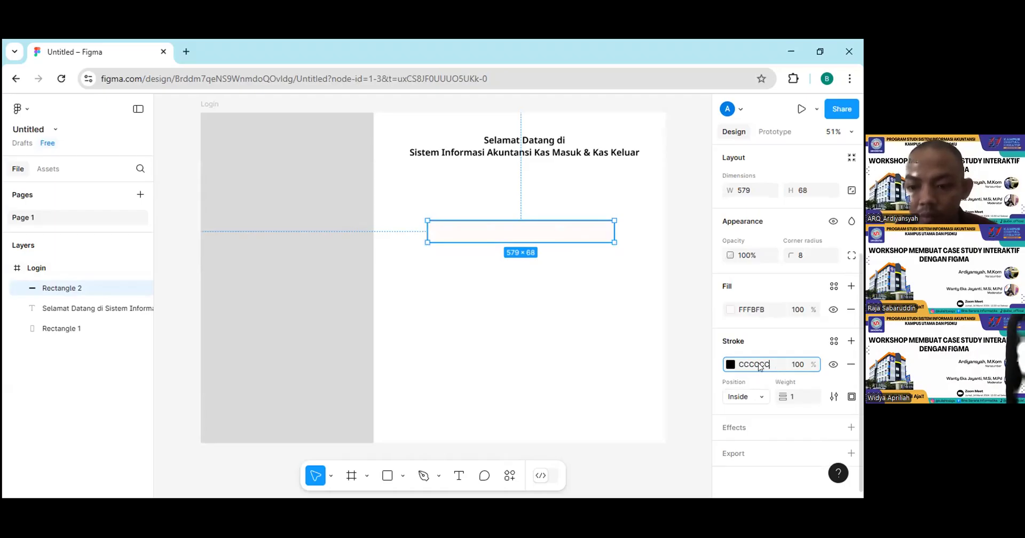
double_click(753, 368)
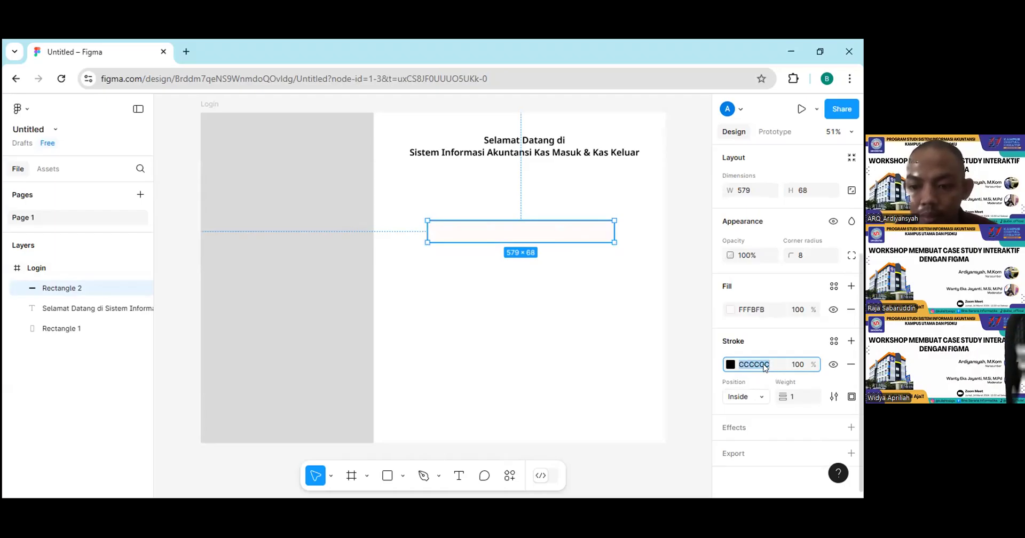
left_click(742, 369)
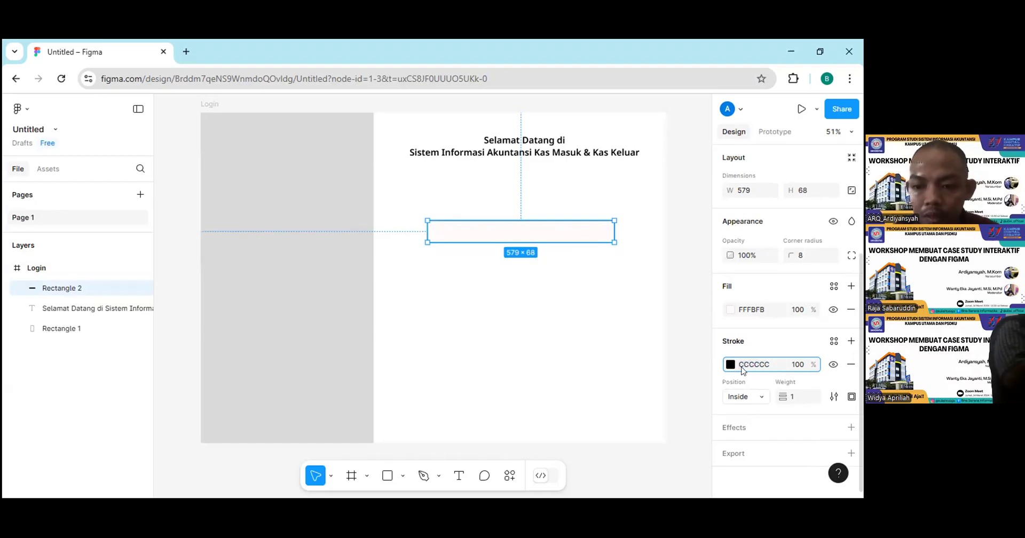
key("Return")
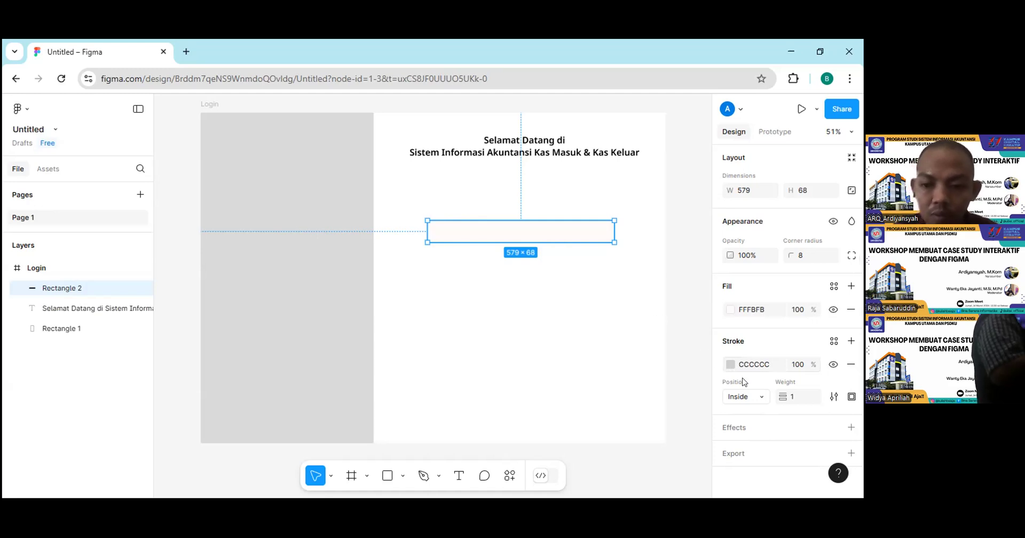
left_click(566, 282)
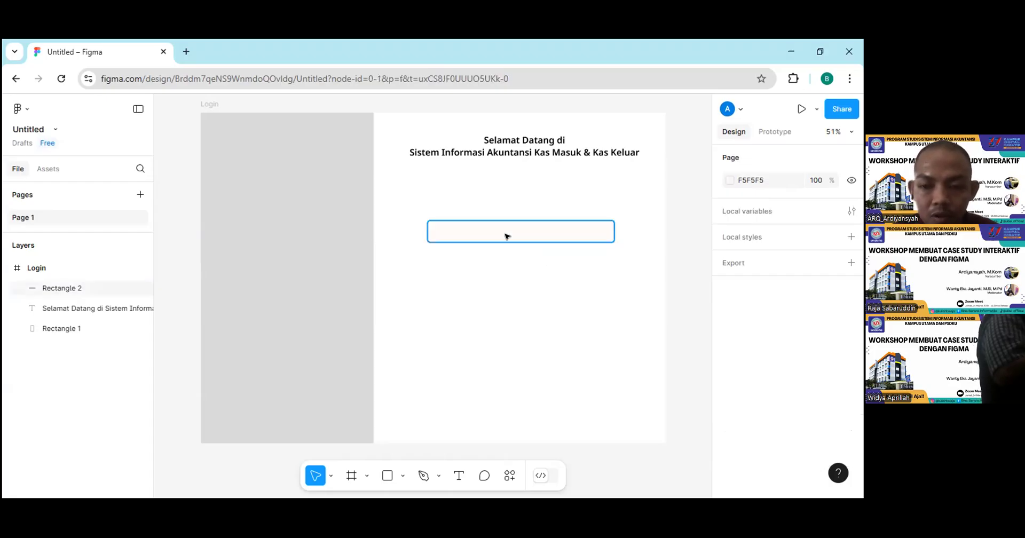
left_click(540, 241)
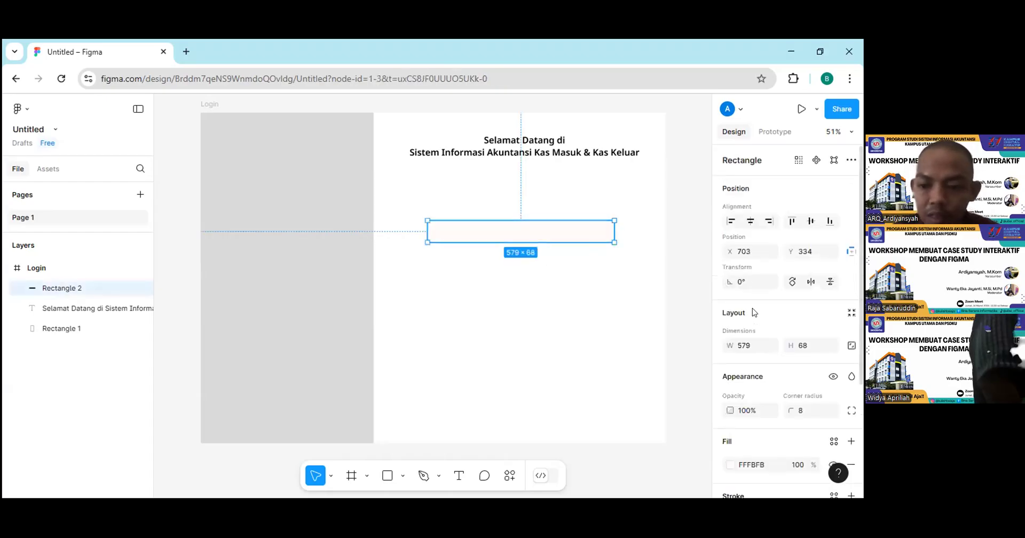
scroll(754, 312, "down", 3)
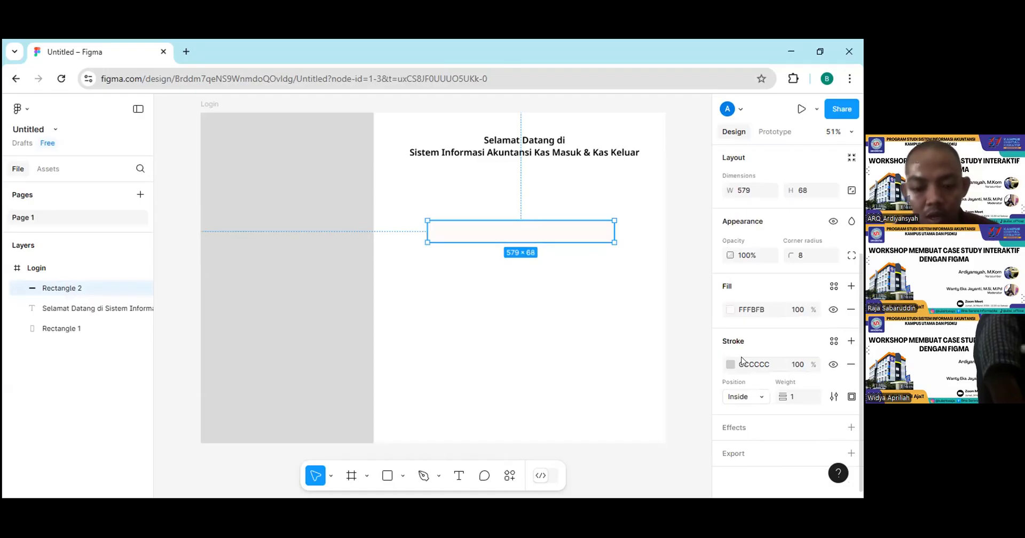
left_click(696, 332)
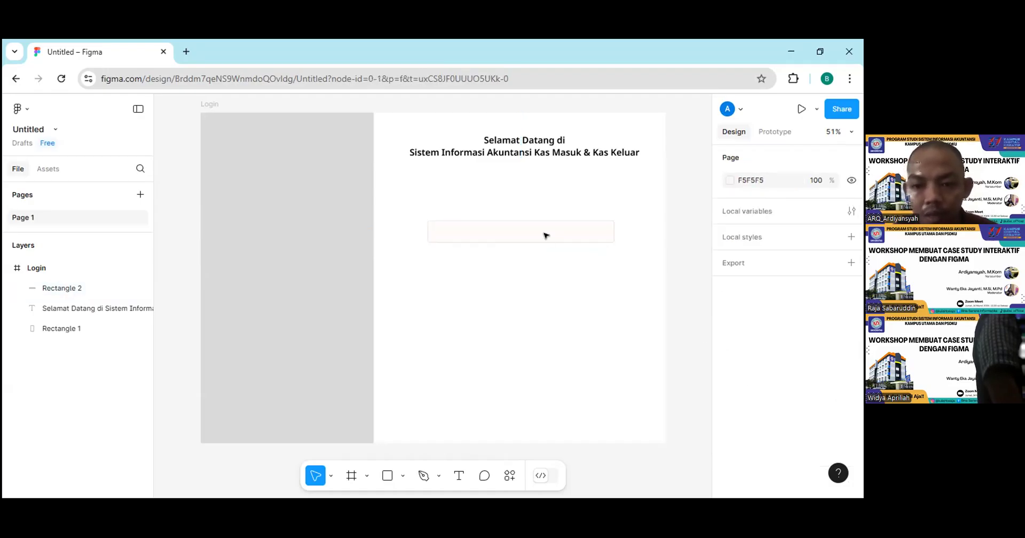
left_click(549, 238)
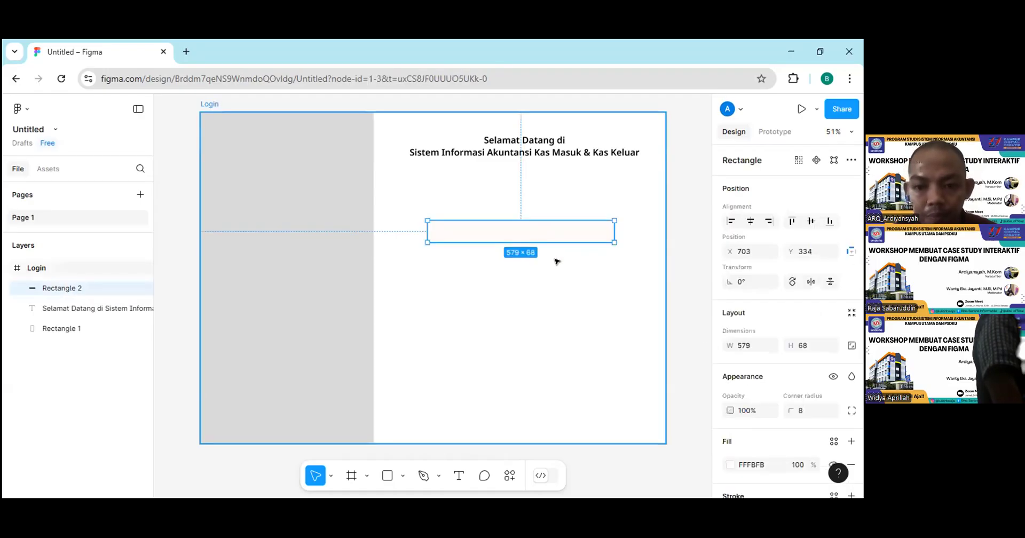
key("Escape")
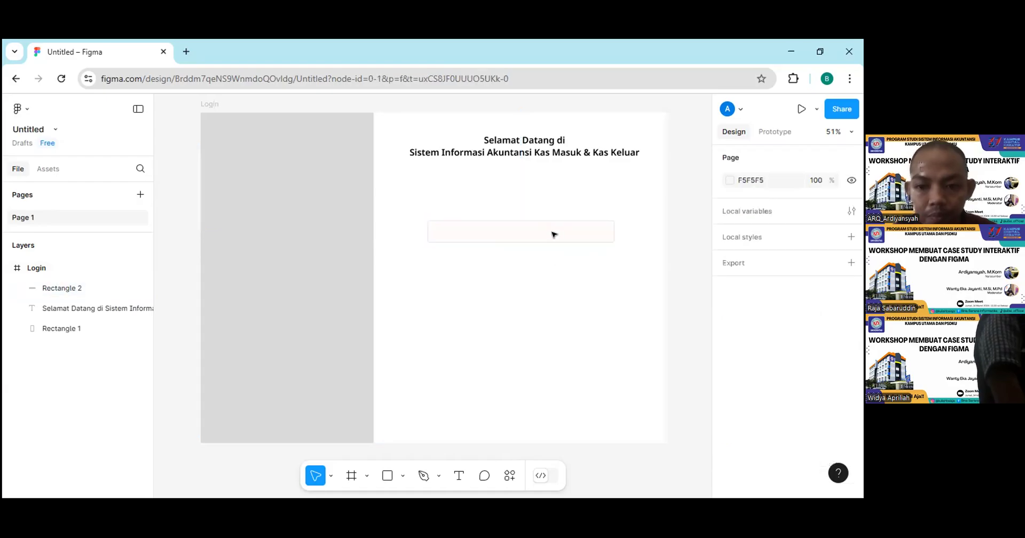
- Darken the rounded rectangle's stroke colour to 1D1C1C and deselect the shape
left_click(581, 234)
scroll(732, 368, "down", 3)
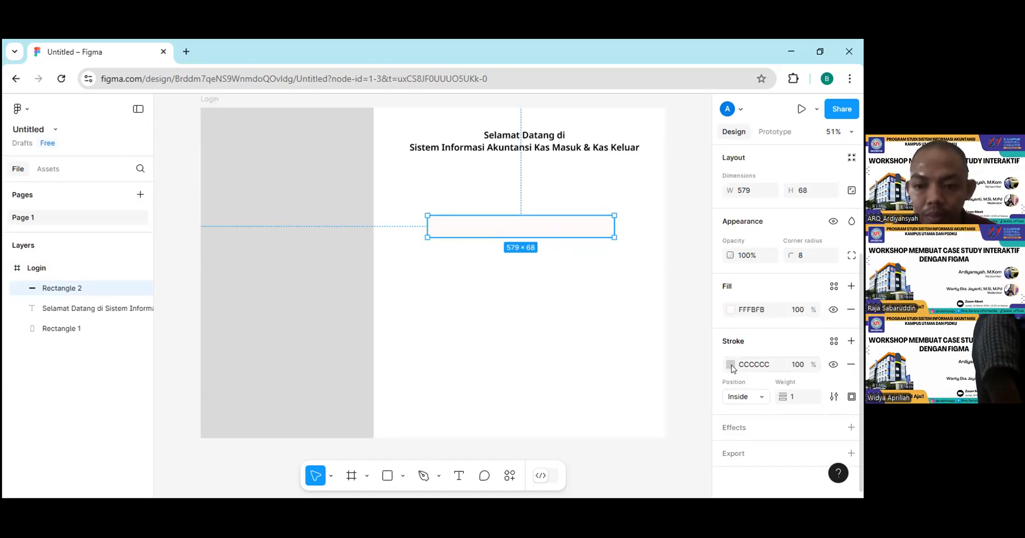
left_click(730, 365)
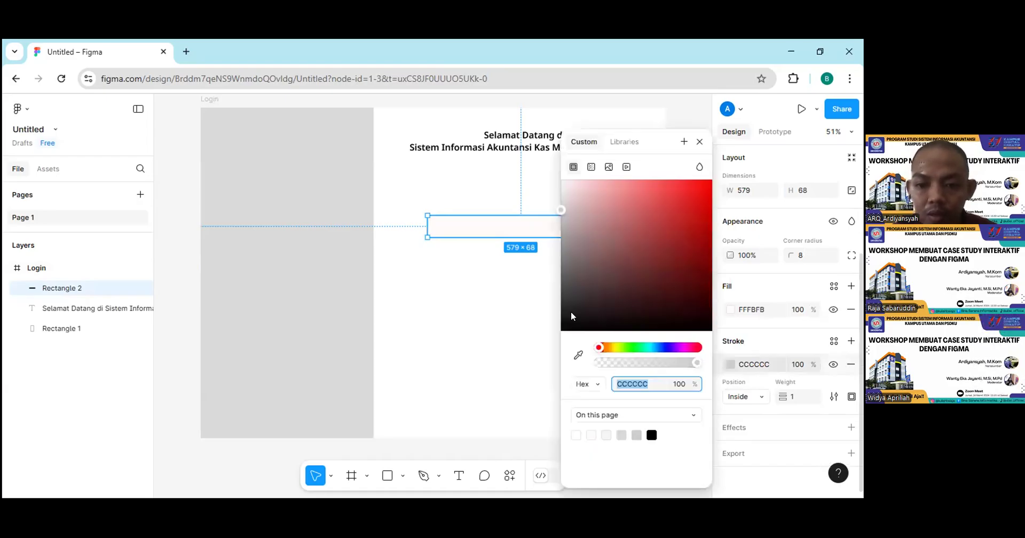
left_click_drag(567, 315, 563, 316)
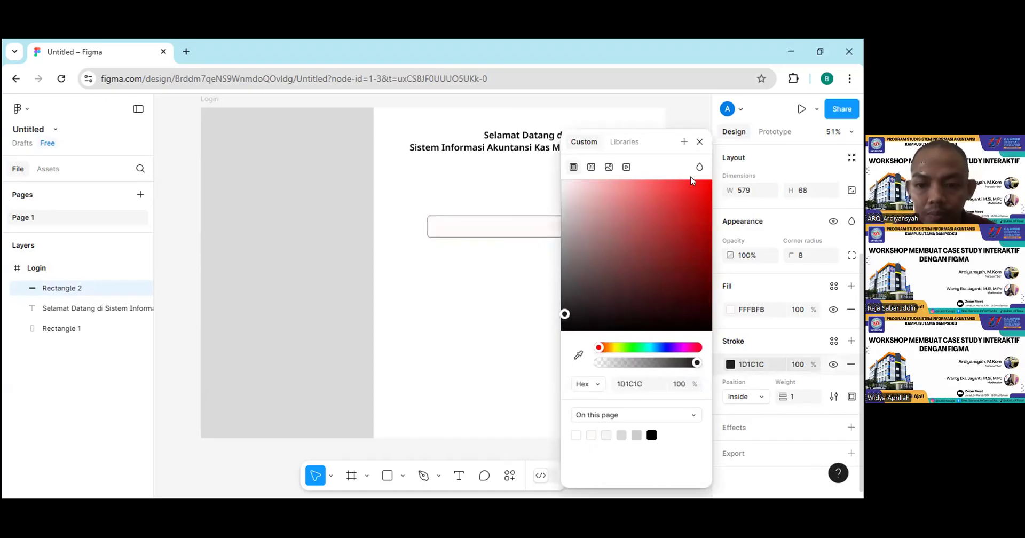
key("Escape")
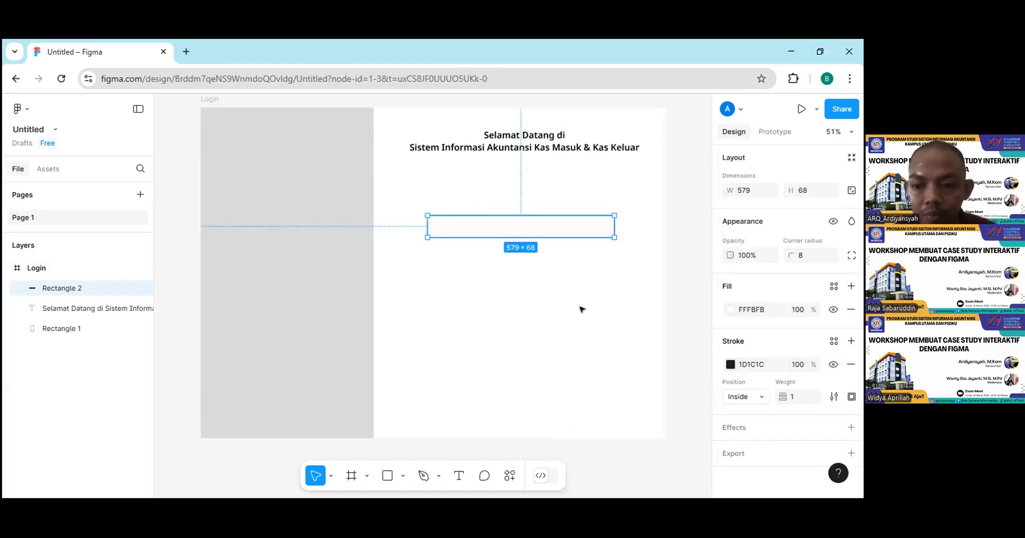
left_click(515, 269)
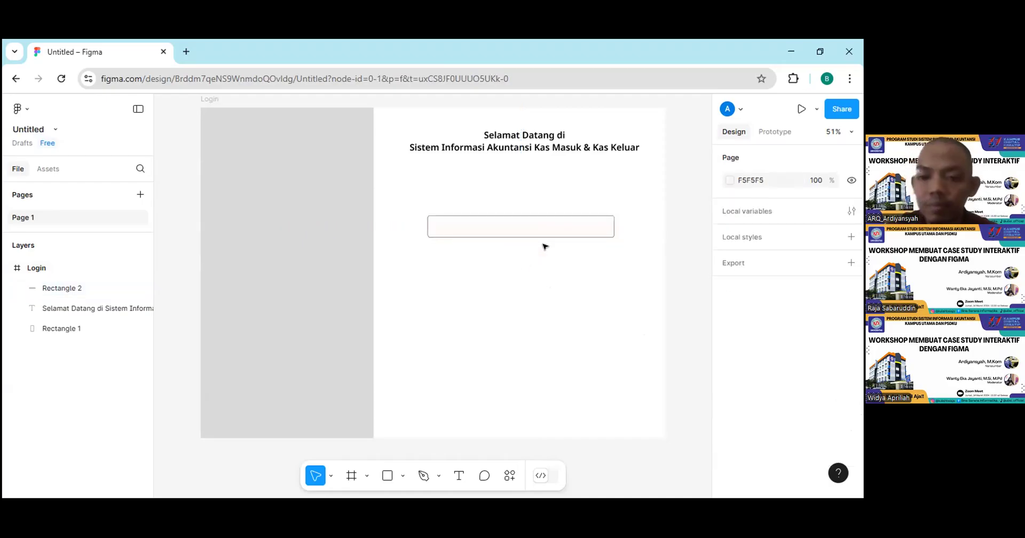
- Rename the rounded rectangle's layer as "input username"
left_click(470, 224)
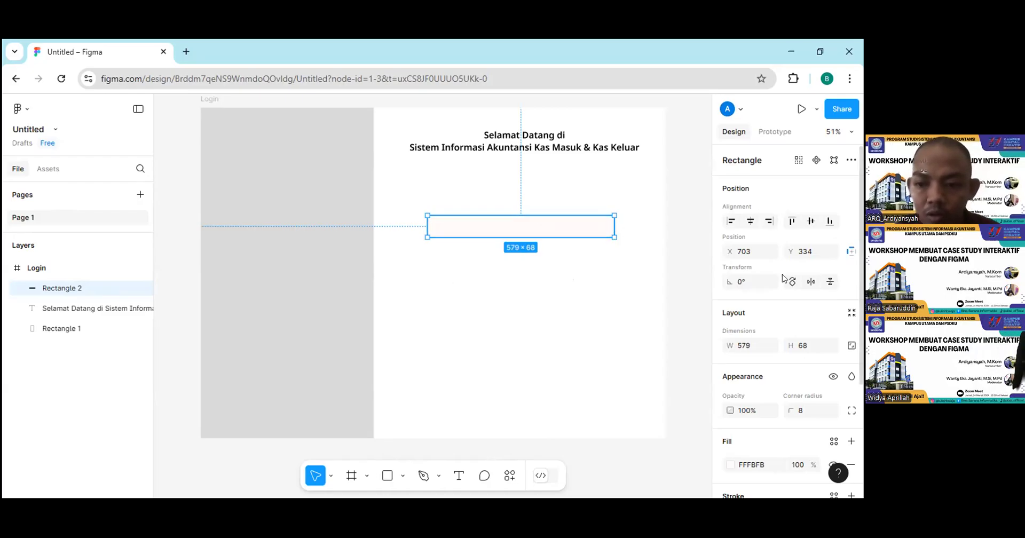
scroll(751, 275, "down", 2)
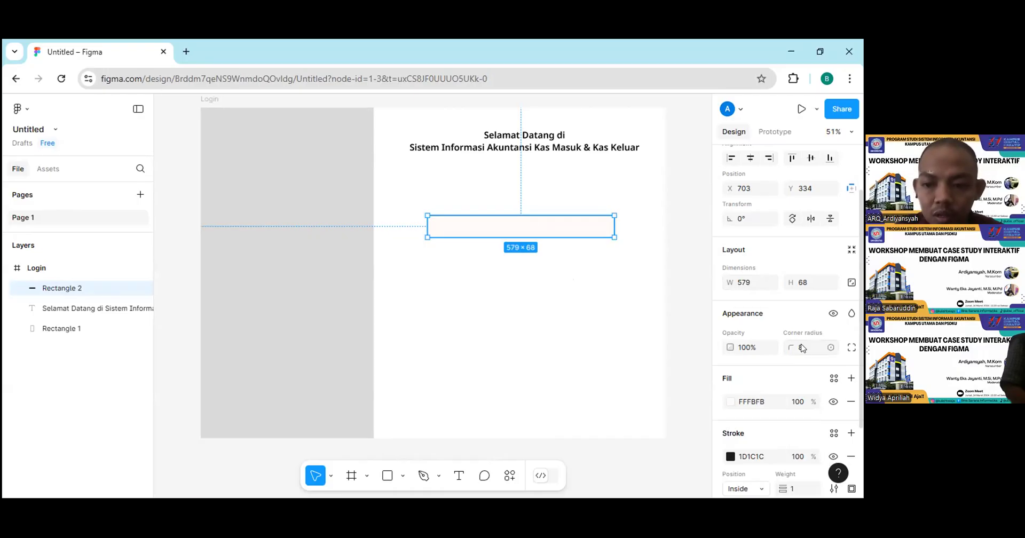
scroll(796, 347, "down", 2)
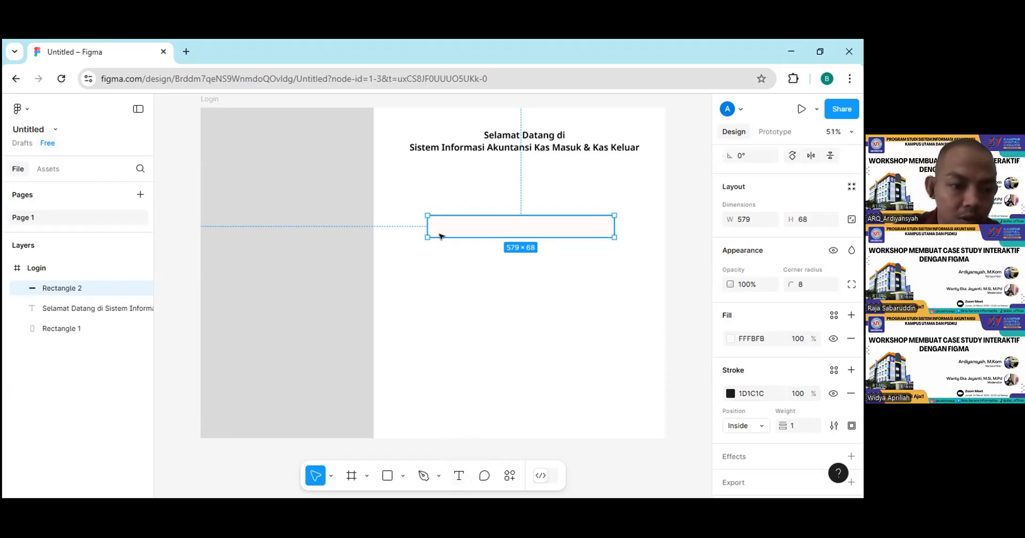
double_click(55, 289)
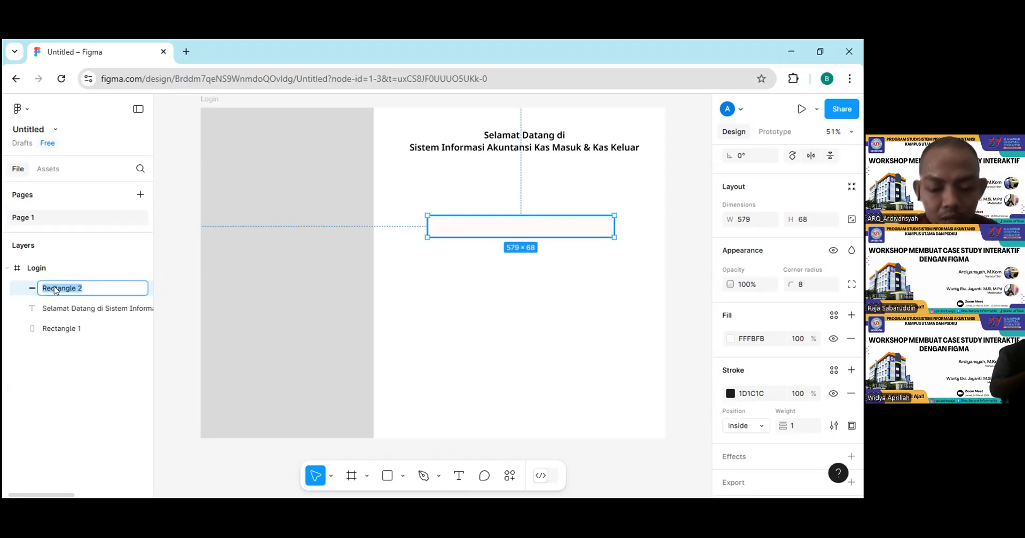
type("input u")
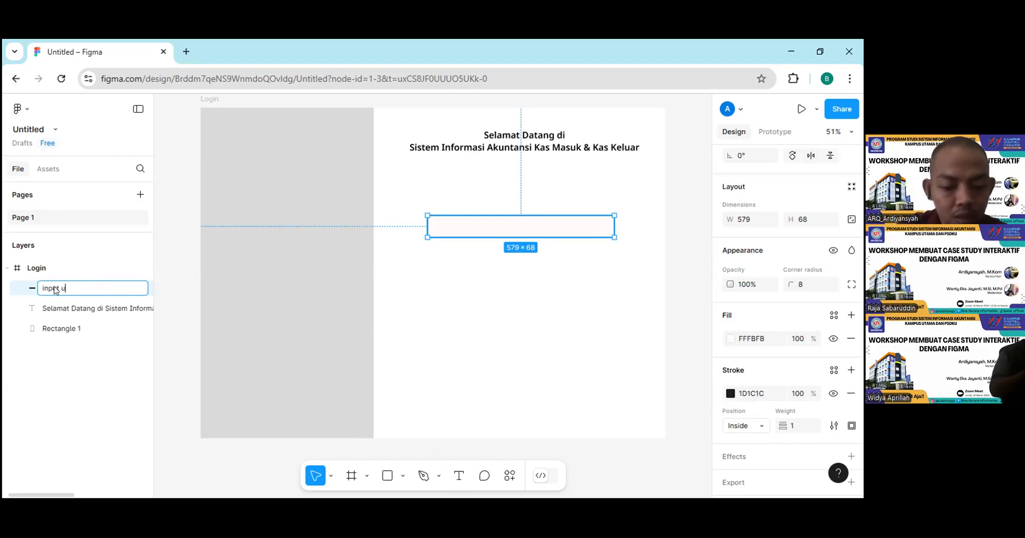
type("sername")
key("Return")
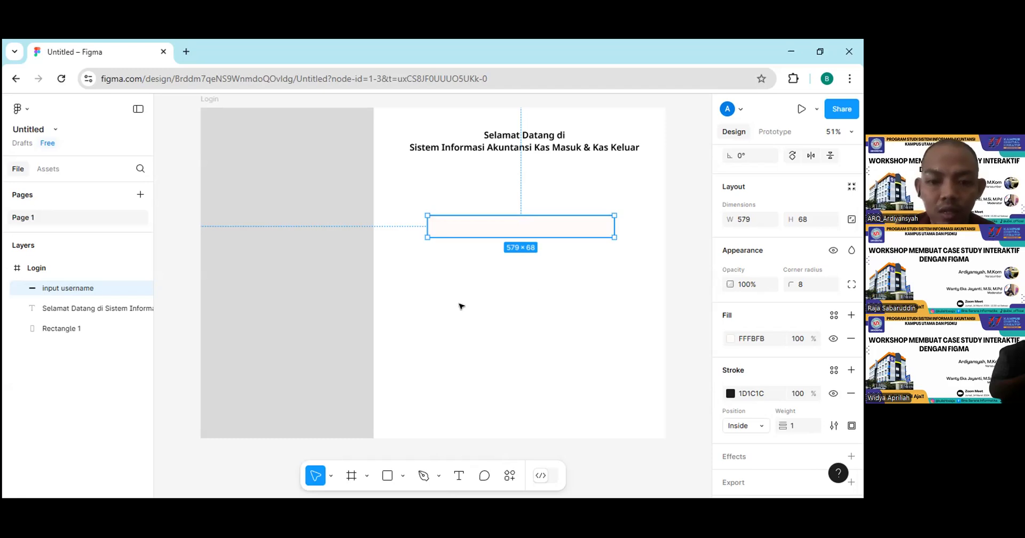
- Add a text box about 226 × 39 just above the input box, reading "Username"
left_click(458, 475)
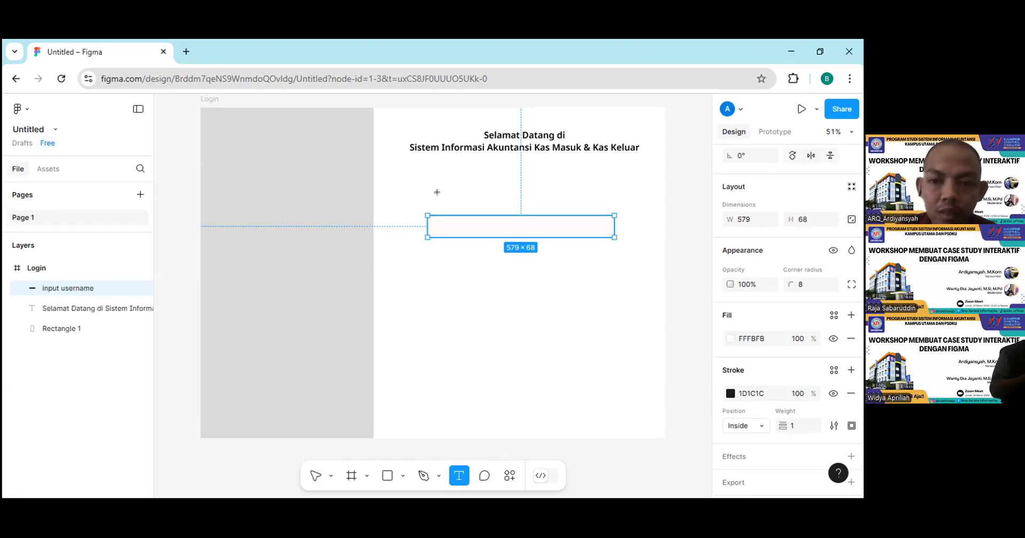
mouse_move(476, 200)
left_mouse_down()
mouse_move(501, 200)
mouse_move(480, 196)
left_mouse_up()
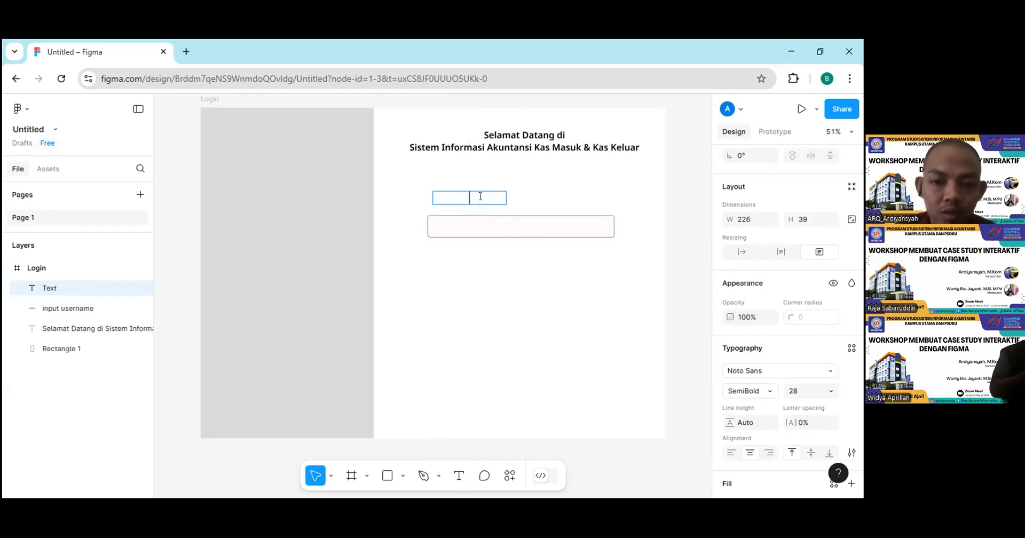
type("U")
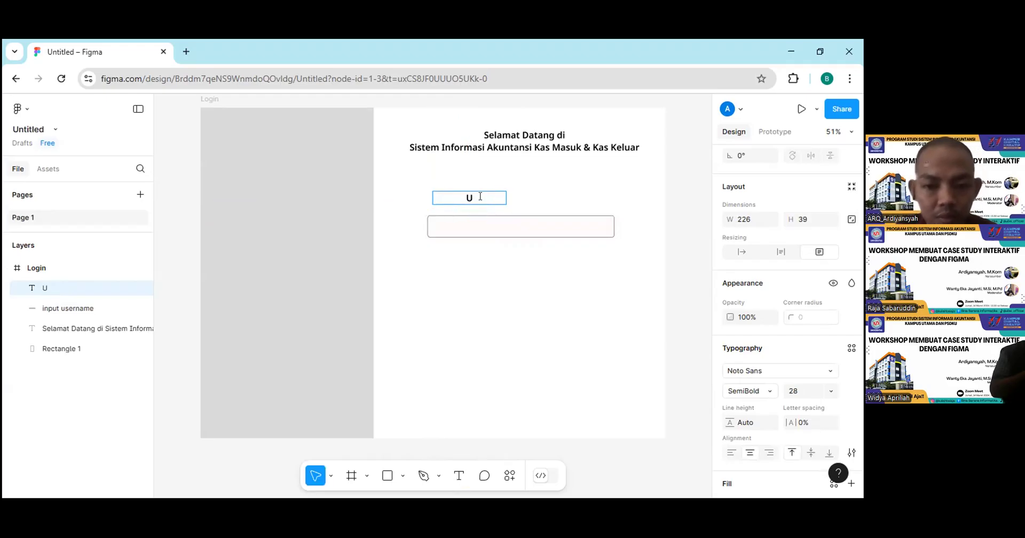
type("sername")
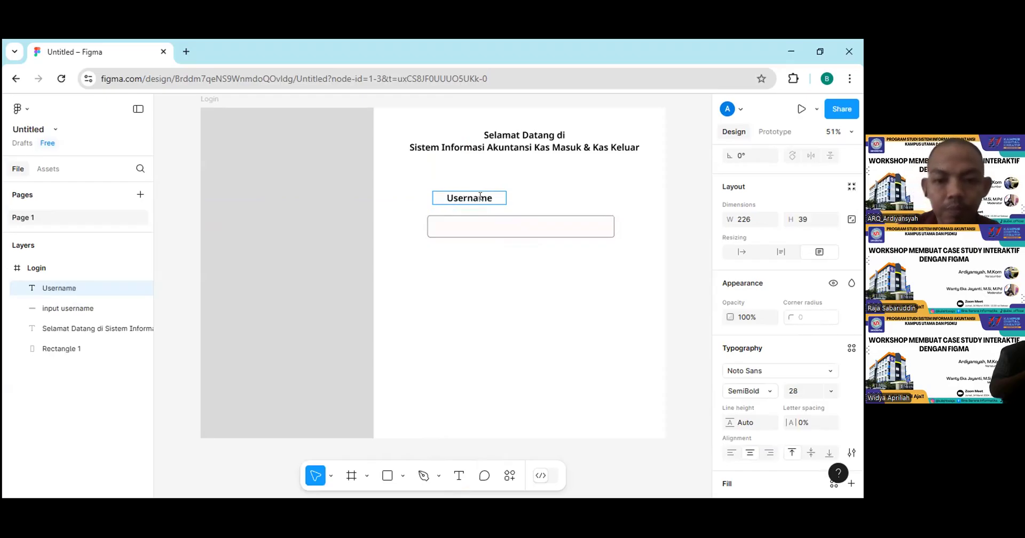
key("Escape")
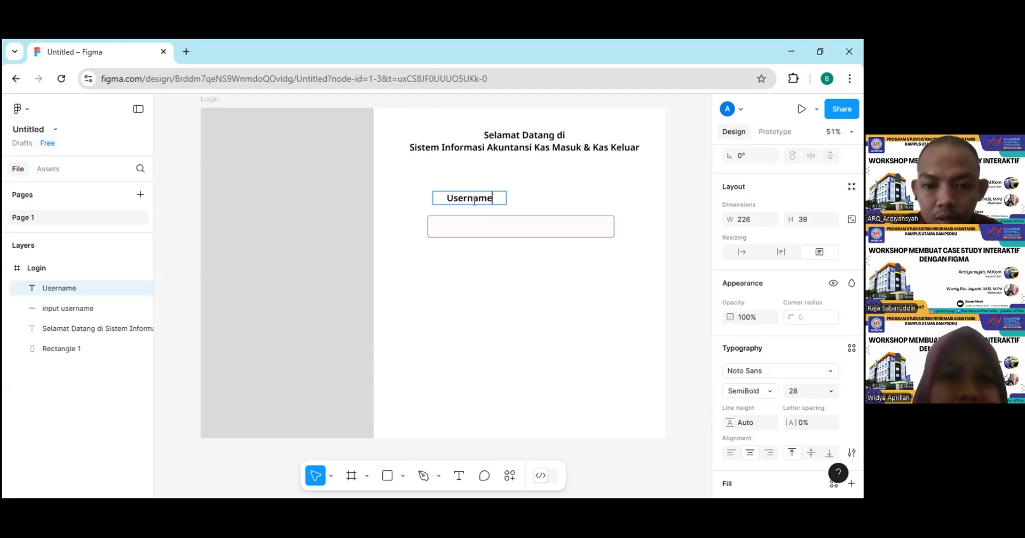
- Left-align the "Username" label text and set its font size to 24
scroll(801, 240, "down", 1)
scroll(796, 231, "down", 1)
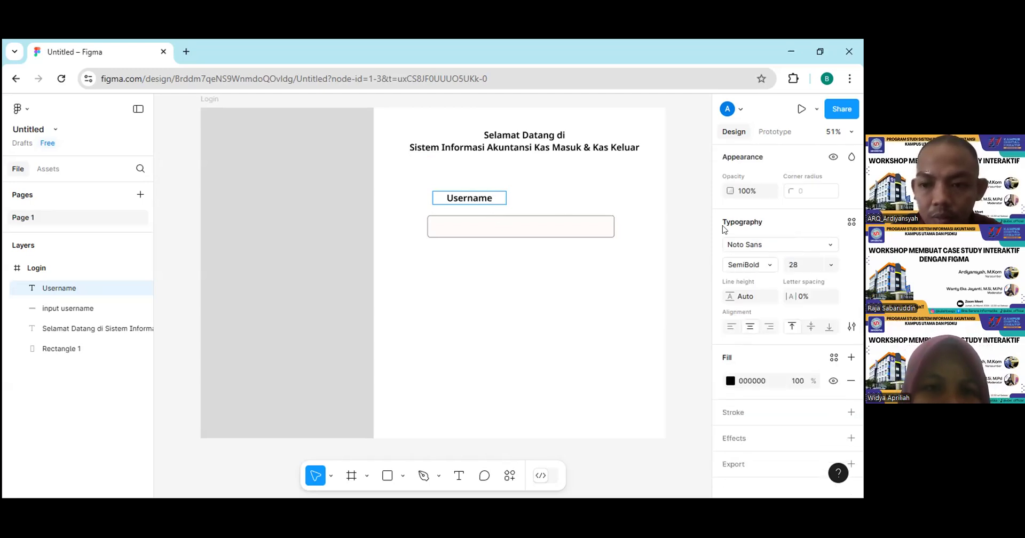
double_click(475, 195)
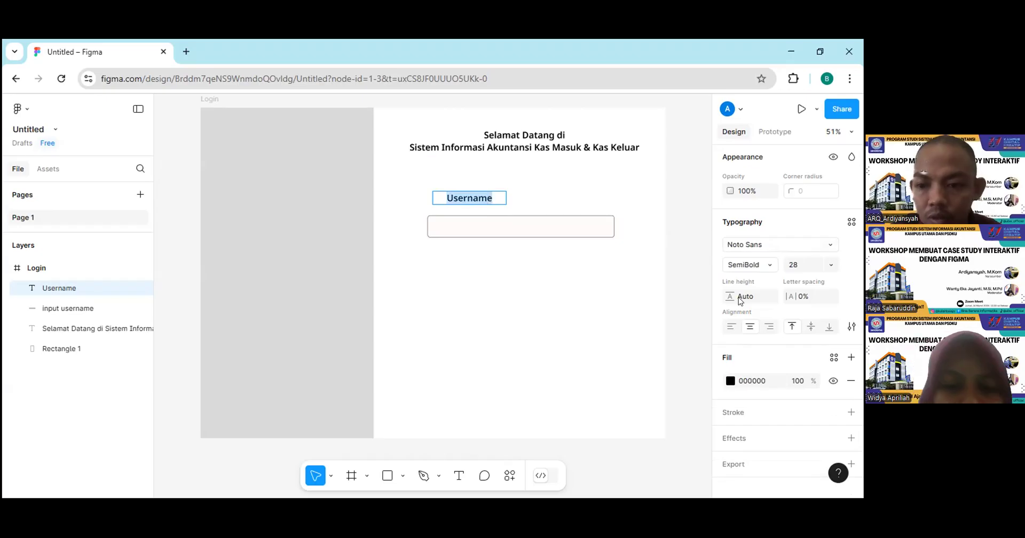
left_click(731, 327)
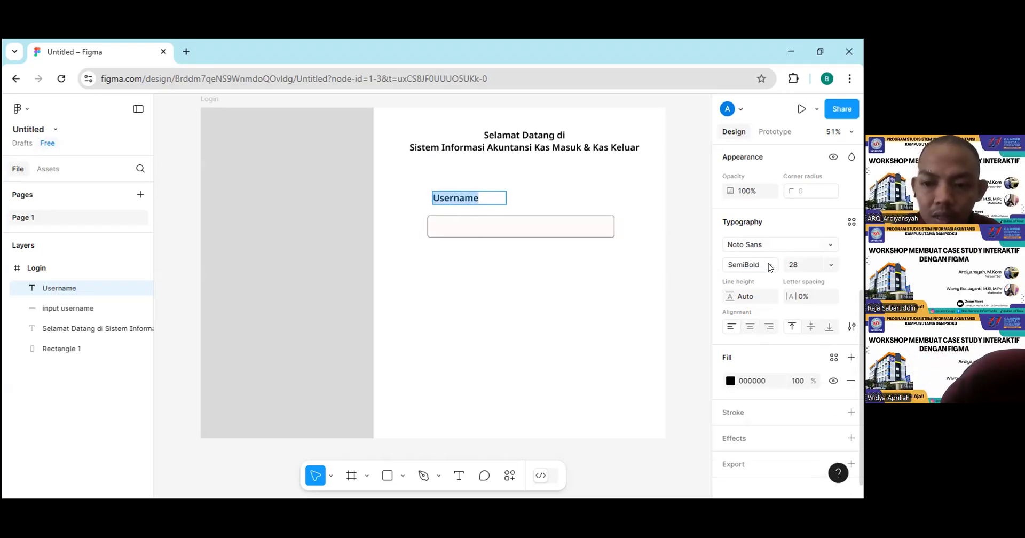
left_click(830, 265)
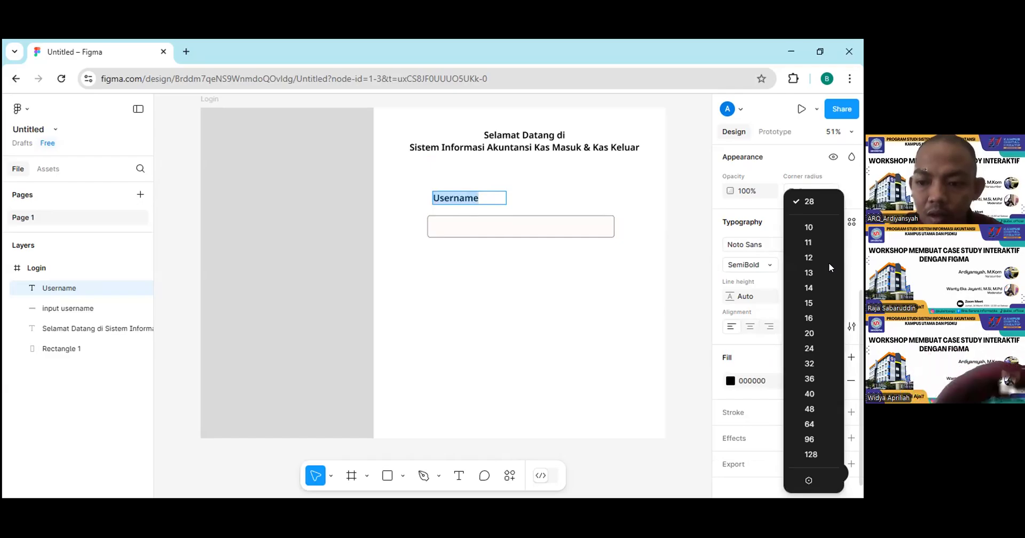
left_click(810, 348)
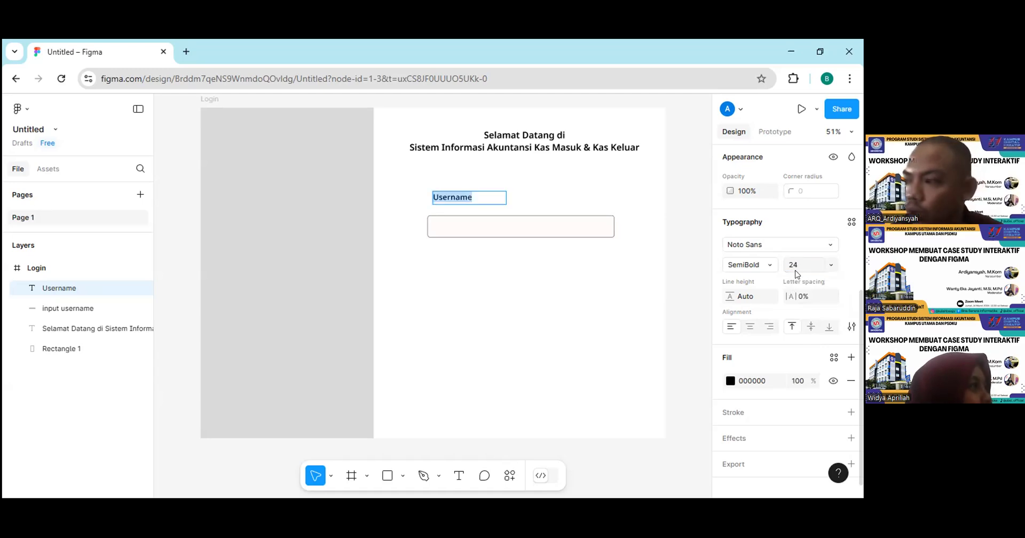
left_click(831, 267)
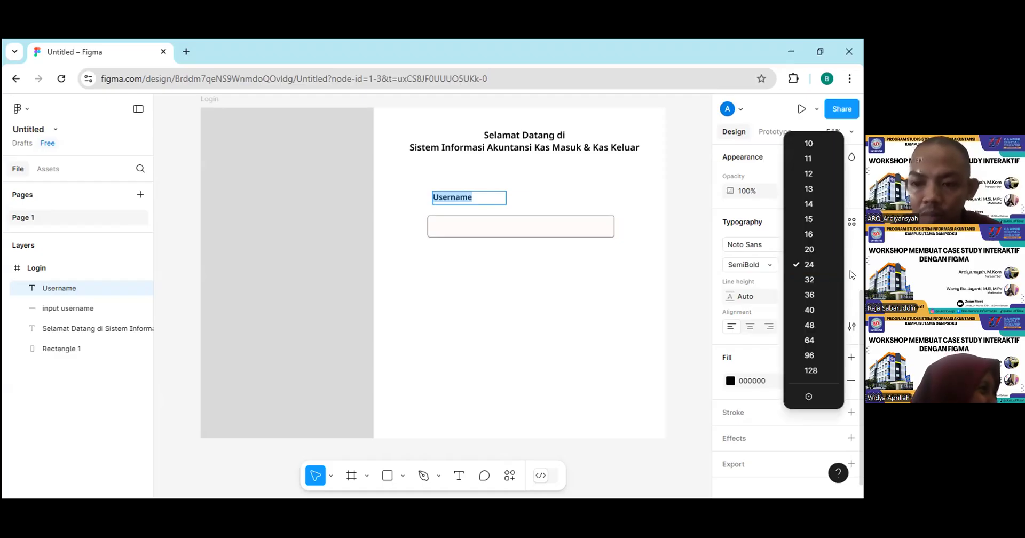
left_click(802, 264)
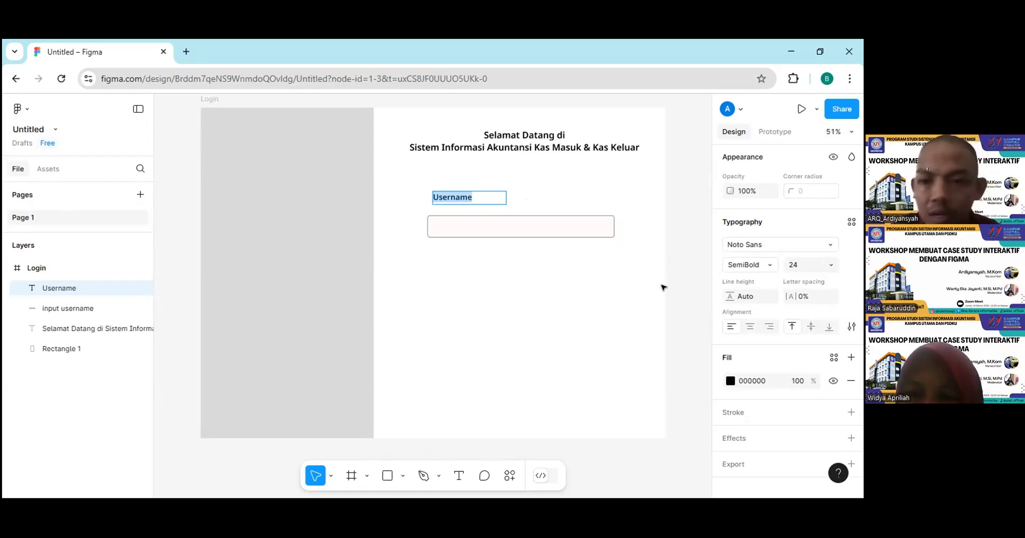
- Set the "Username" label's font weight to Medium and move it directly above the input box, flush with the box's left edge
left_click(771, 266)
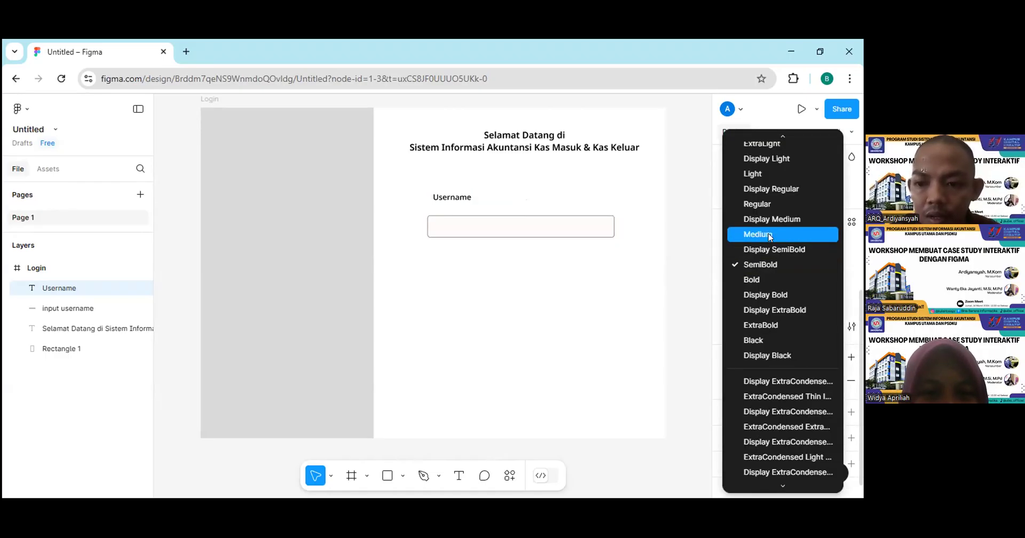
left_click(770, 237)
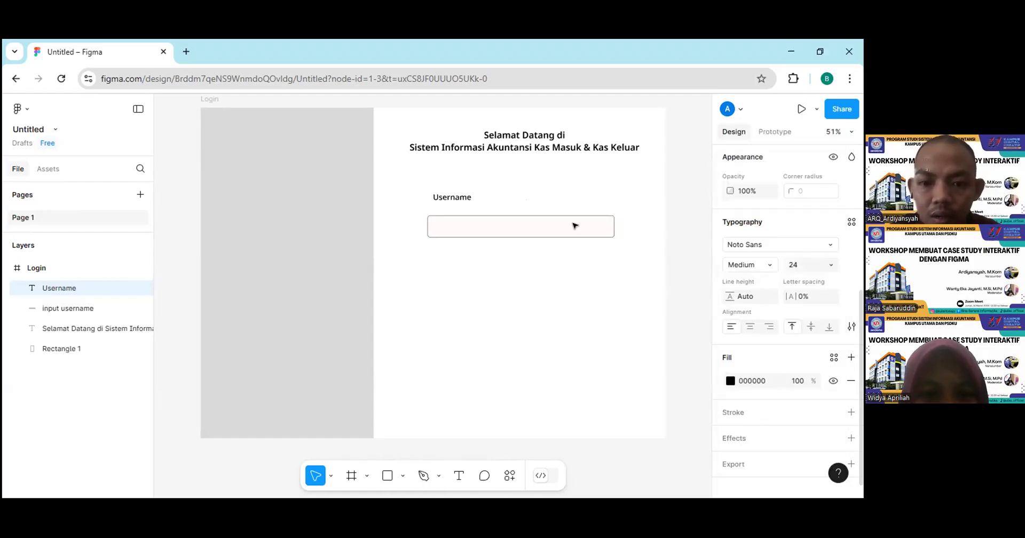
double_click(474, 201)
key("Escape")
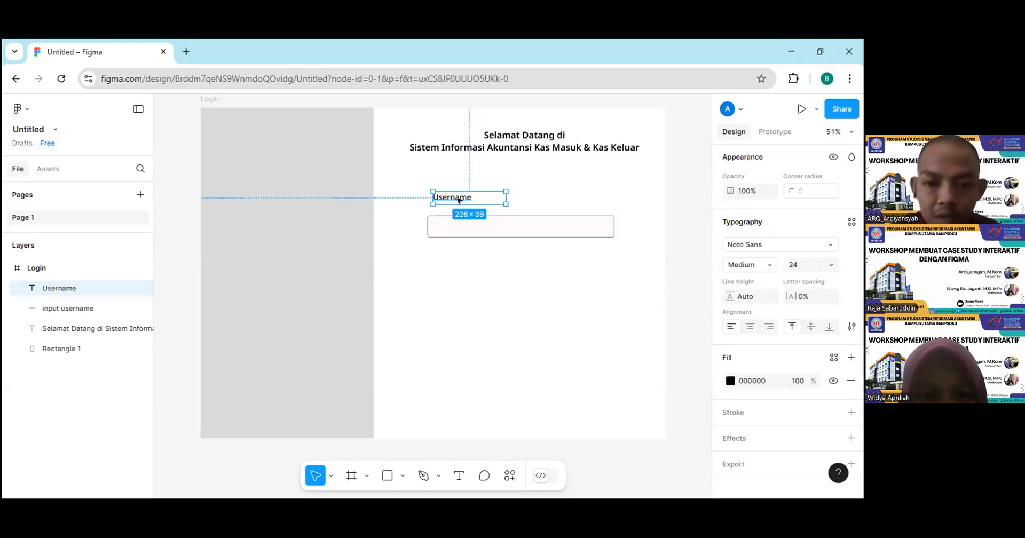
key("Escape")
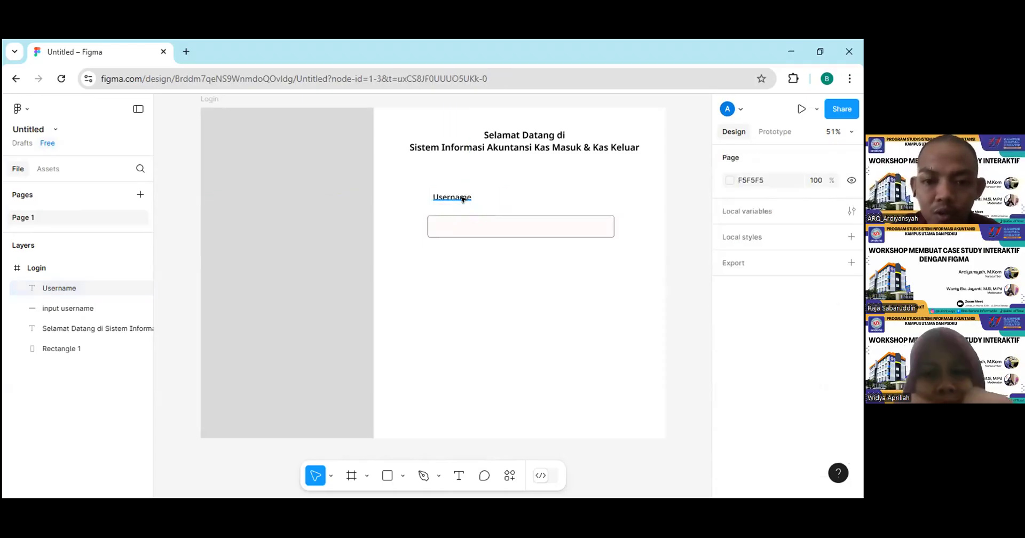
left_click(455, 202)
left_click_drag(456, 203, 456, 208)
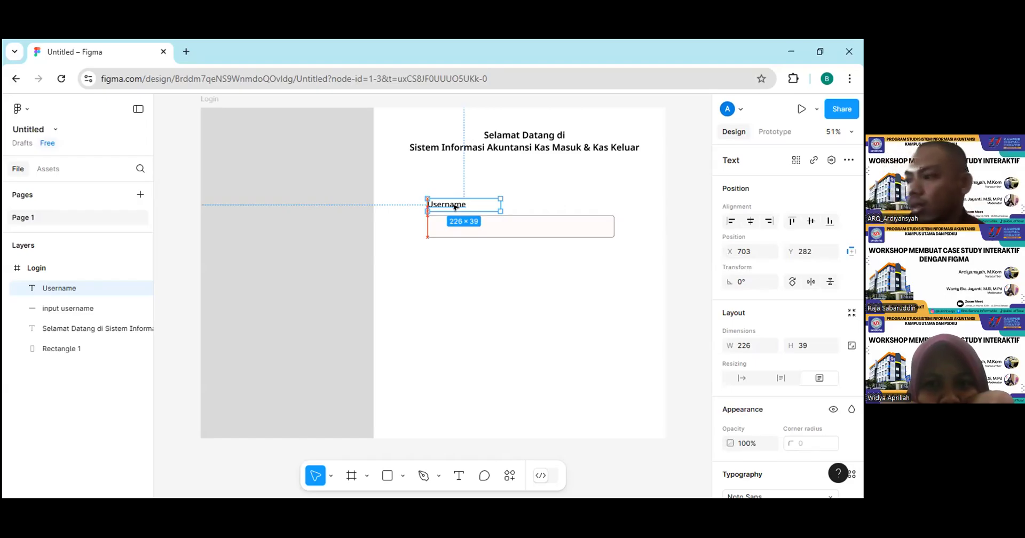
left_click(467, 254)
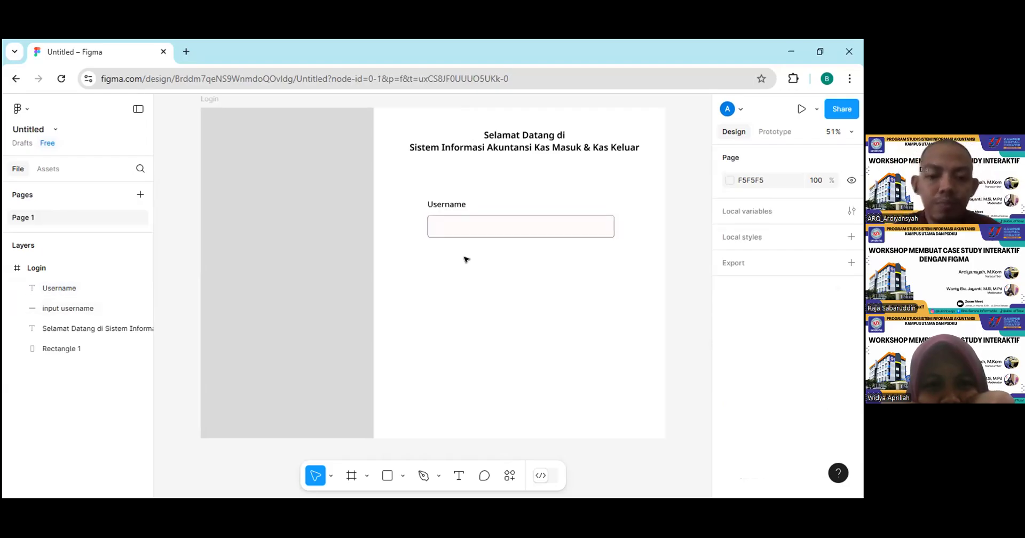
- Set the "Username" label's fill colour to grey 666666
left_click(453, 204)
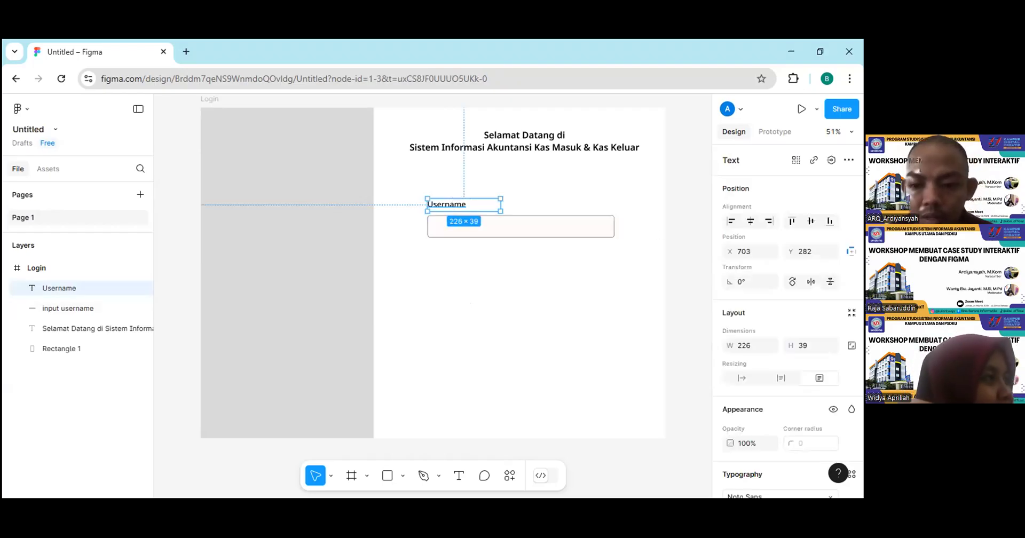
scroll(767, 337, "down", 3)
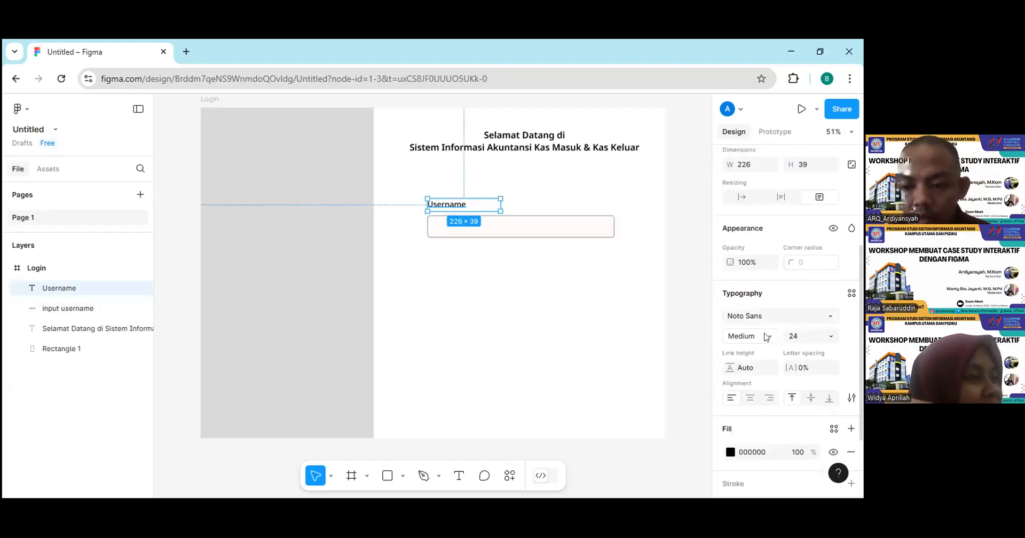
scroll(768, 337, "down", 2)
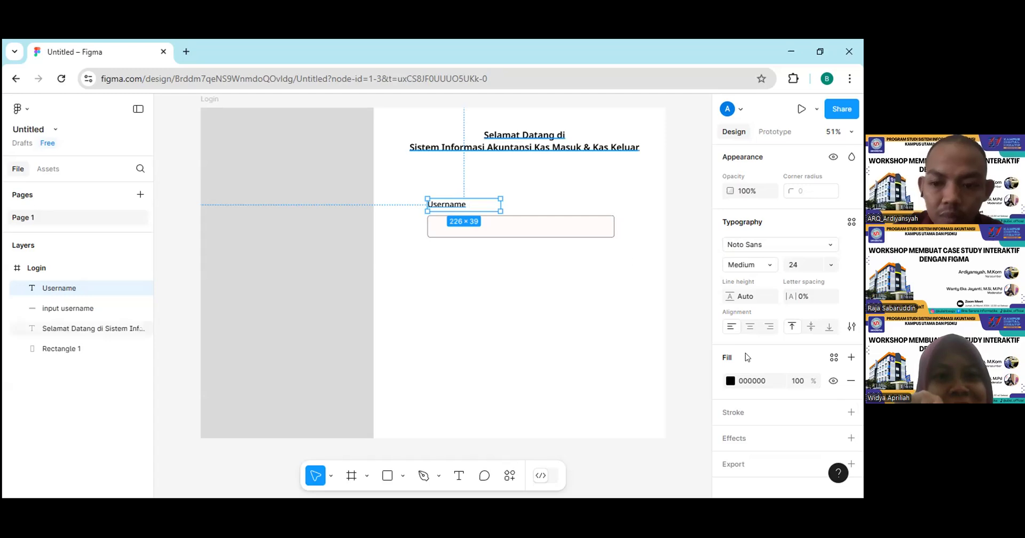
scroll(750, 358, "down", 1)
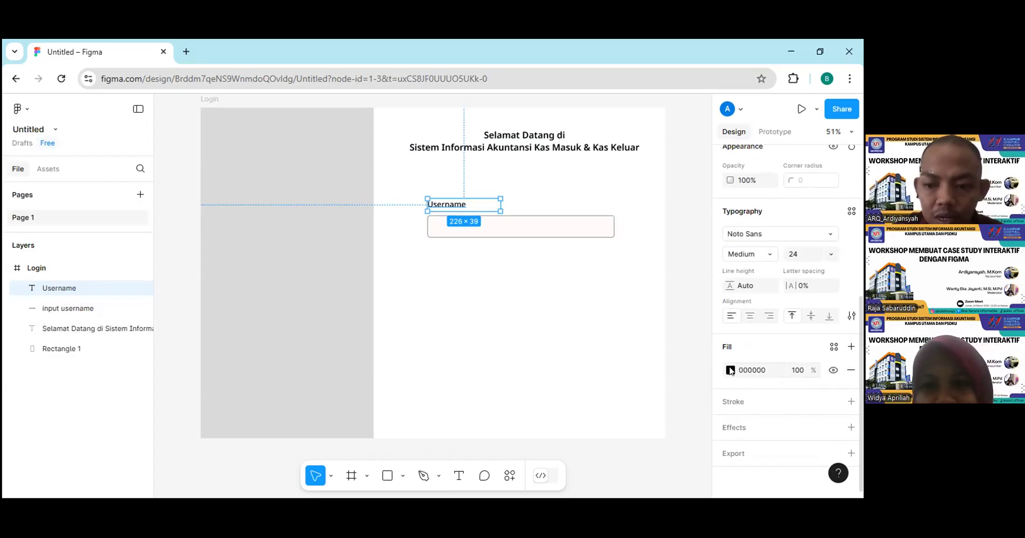
left_click(760, 374)
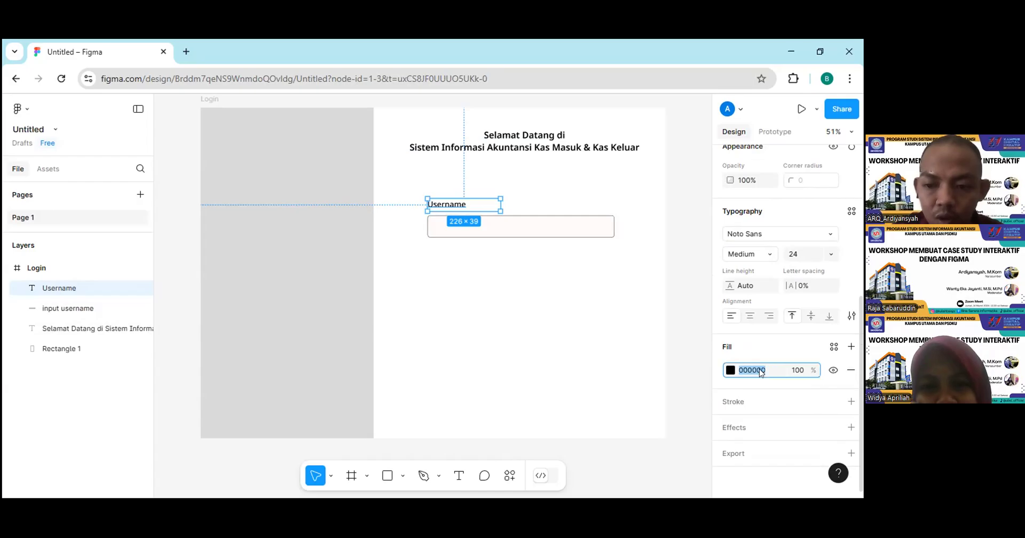
left_click(731, 370)
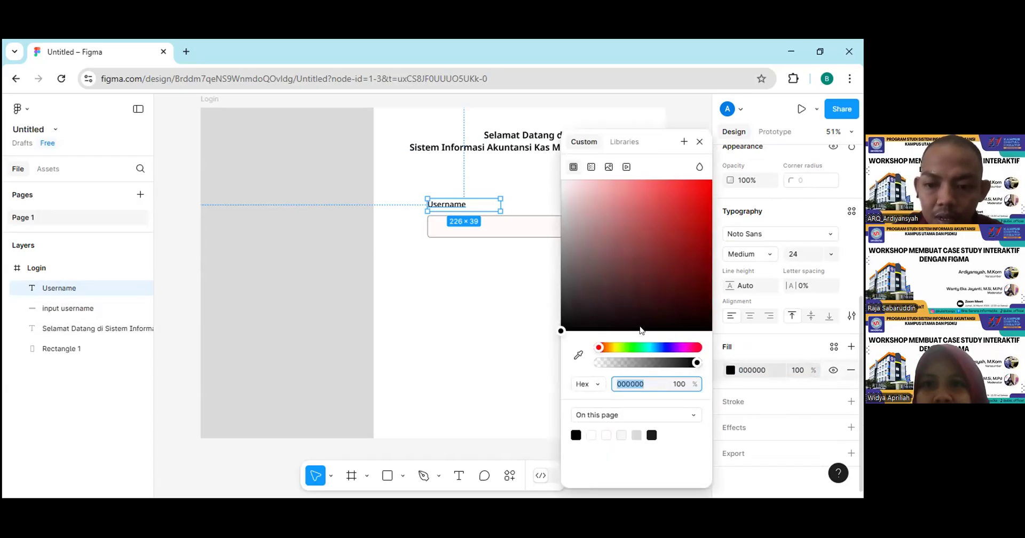
left_click(568, 219)
left_click_drag(566, 227, 565, 294)
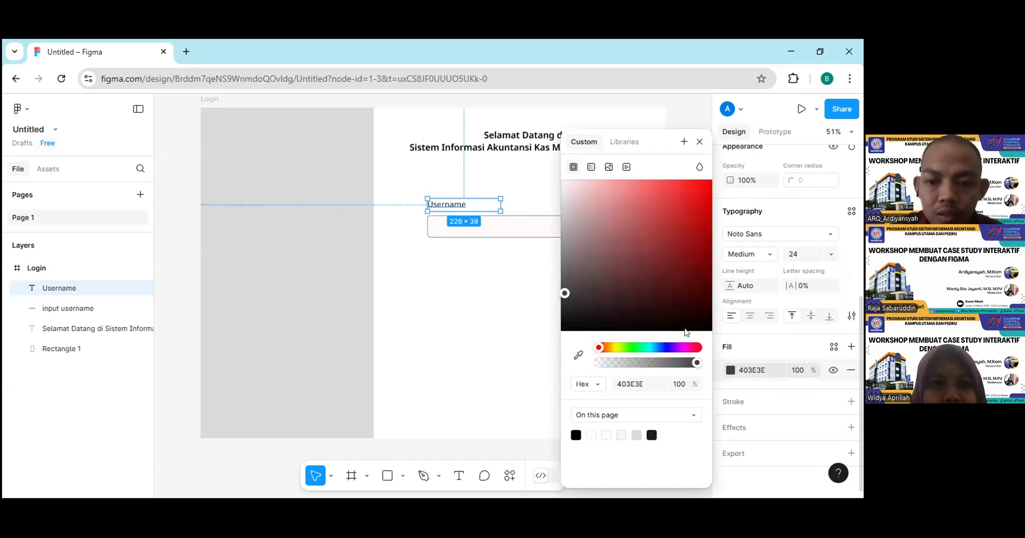
left_click(751, 371)
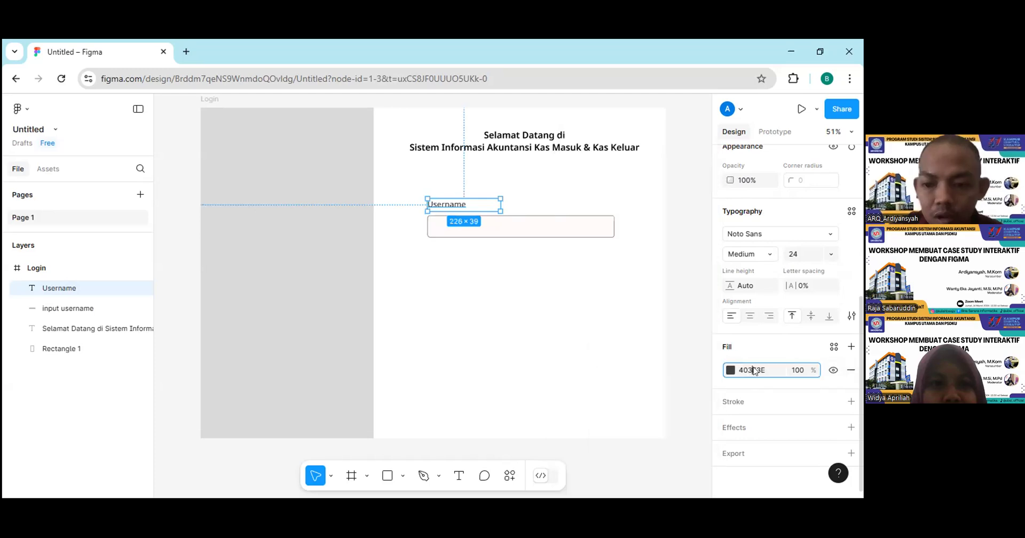
left_click(757, 370)
type("6")
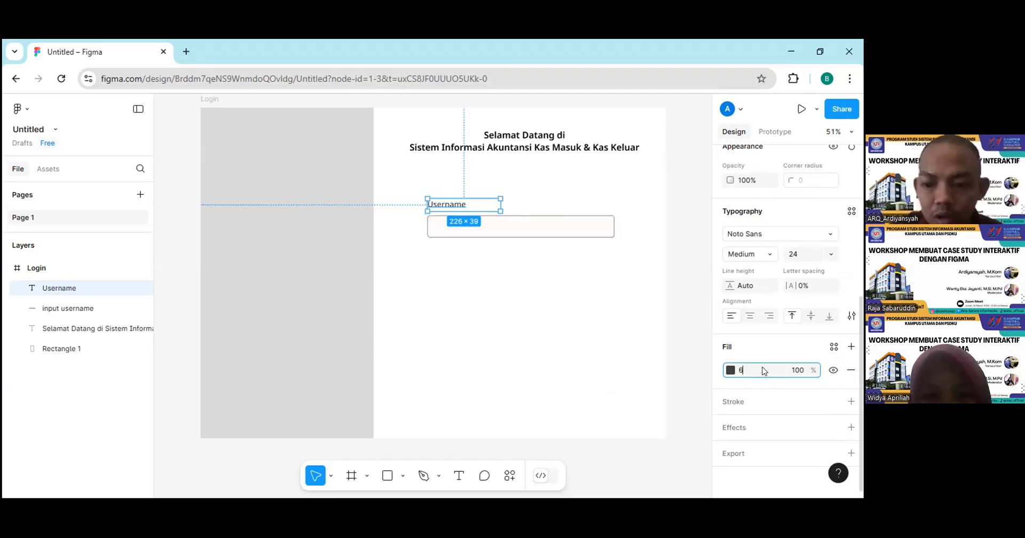
type("666")
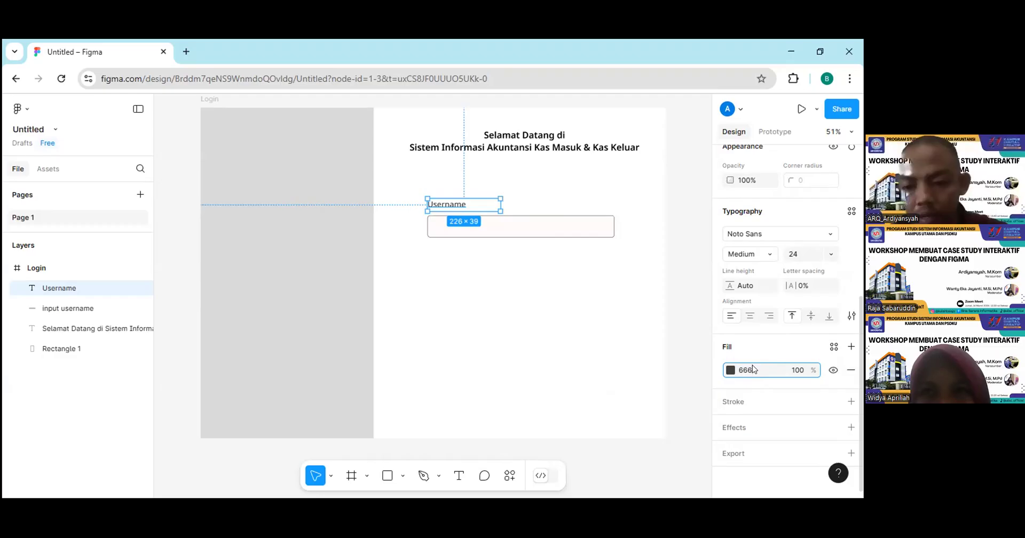
type("6")
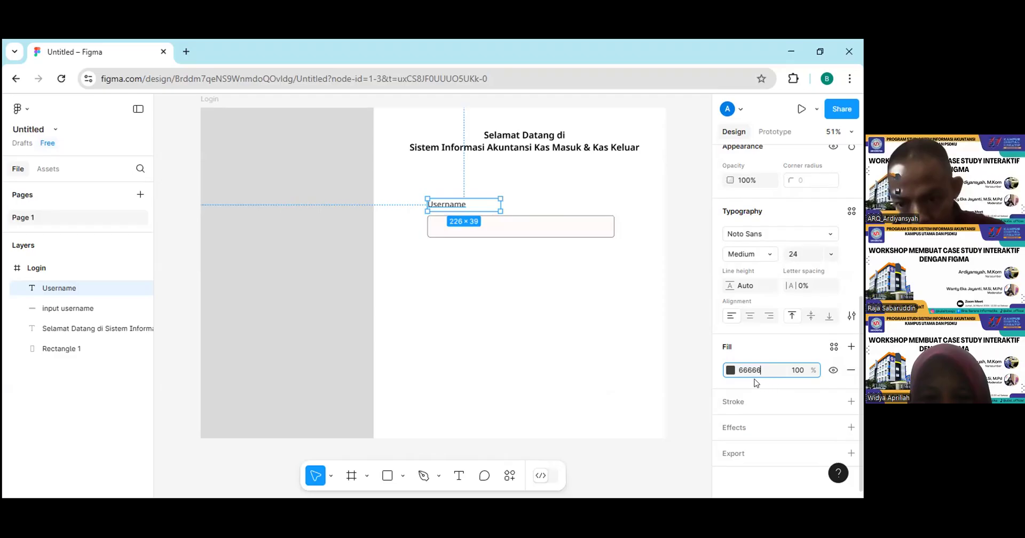
key("Return")
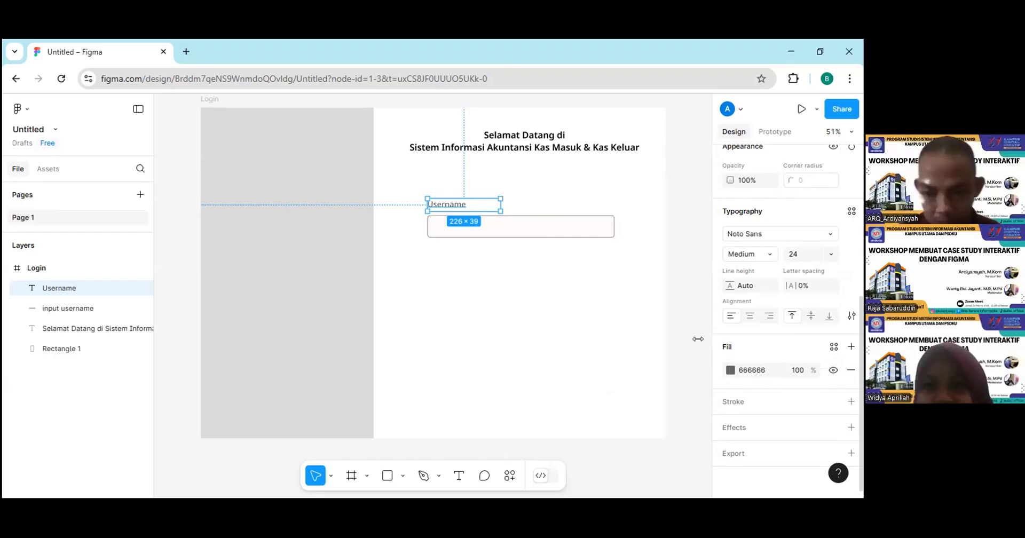
- Add a text box about 310 × 31 inside the username input box, near its left edge, reading "input username"
left_click(477, 227)
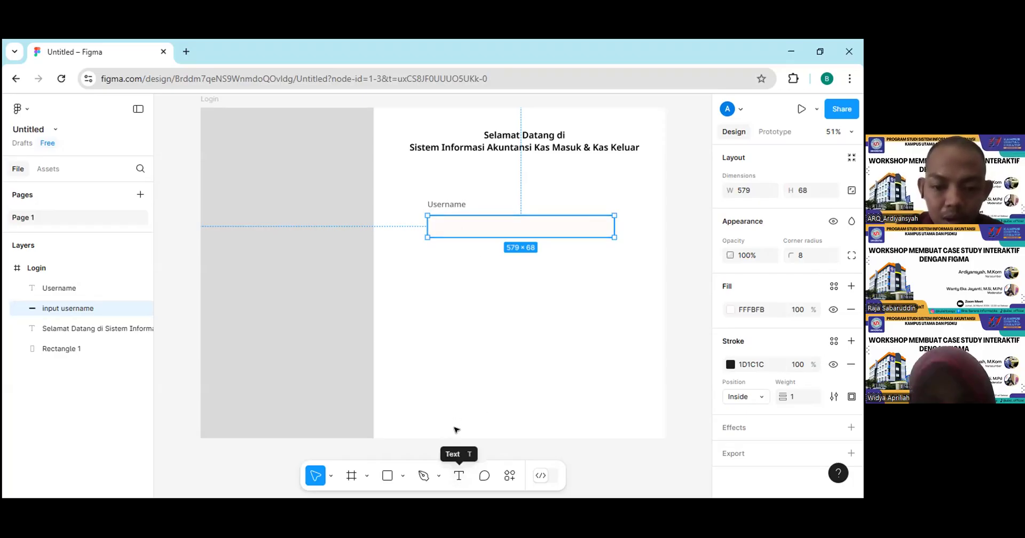
left_click(459, 475)
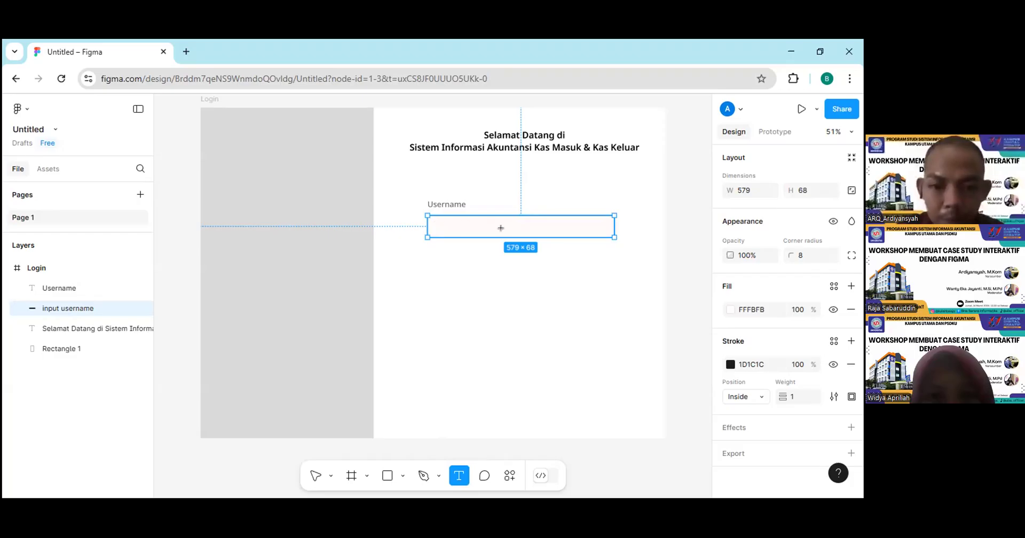
left_click_drag(433, 222, 512, 225)
type("In")
key("BackSpace")
key("BackSpace")
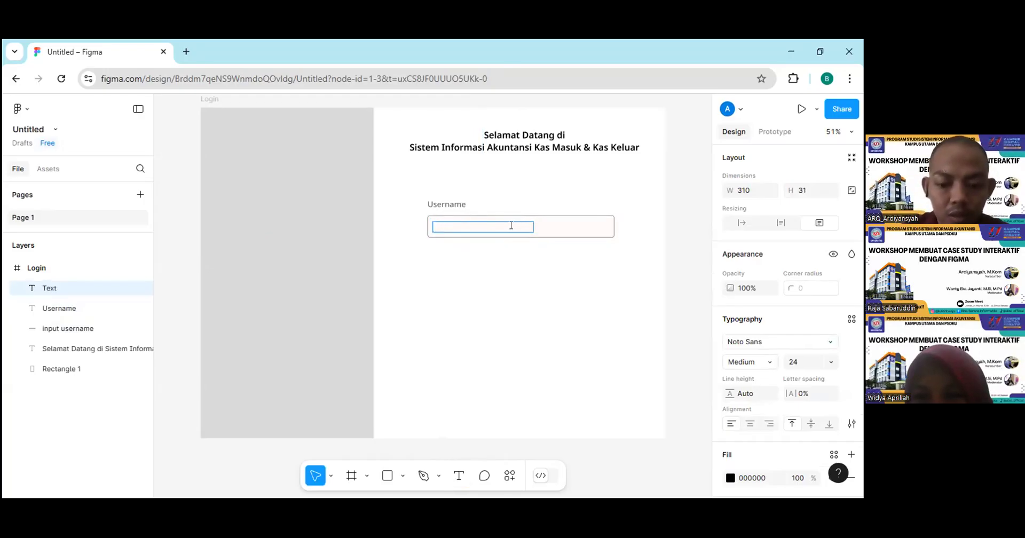
type("input use")
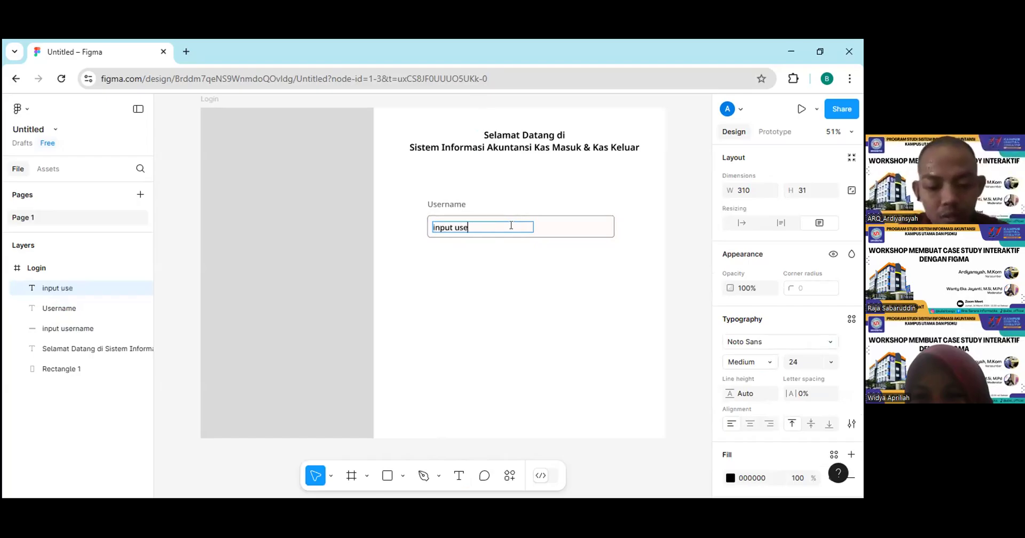
type("rname")
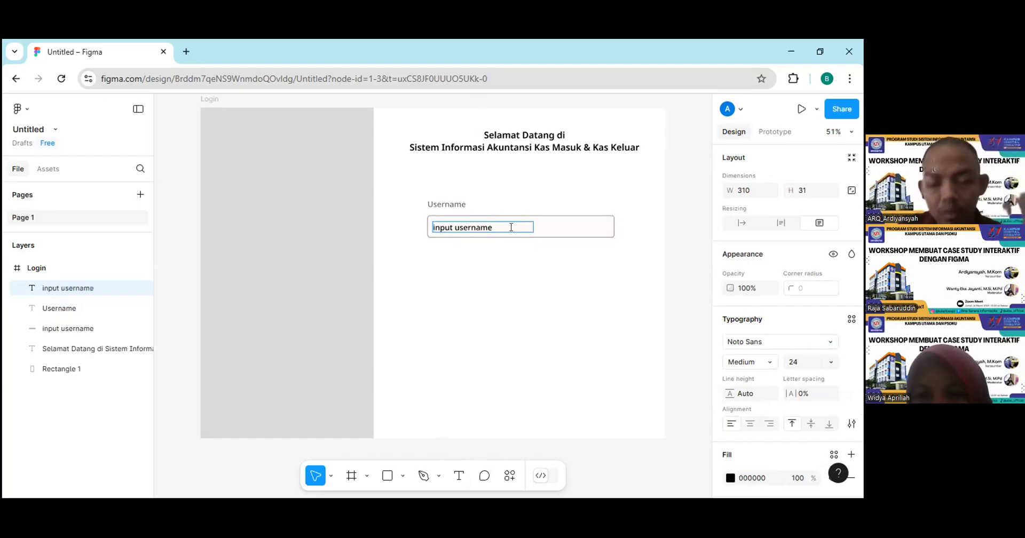
key("Escape")
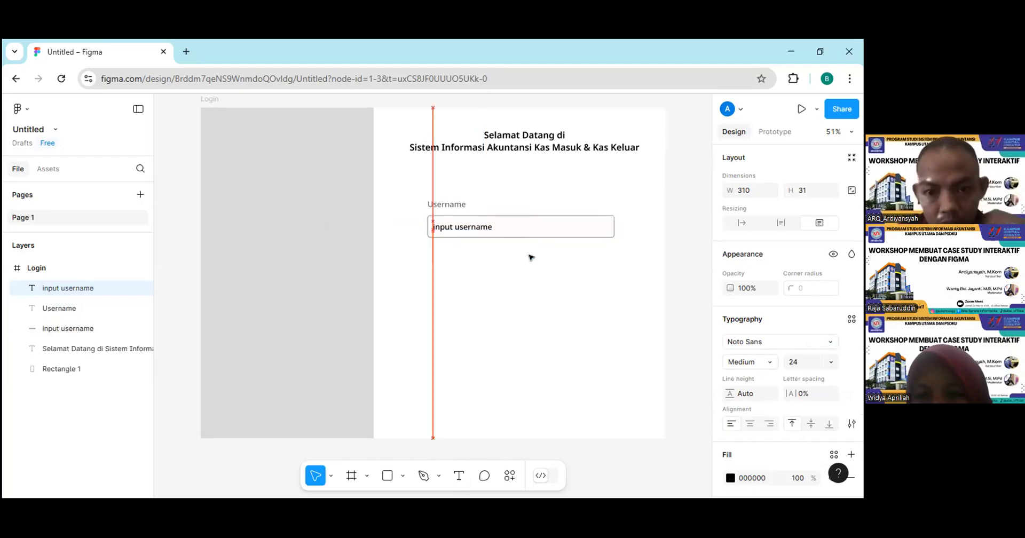
- Nudge the "input username" text to the vertical middle of the input box, with a small inset from its left edge
key("Up")
key("Up")
key("Up")
key("Up")
key("Up")
key("Up")
key("Up")
key("Up")
key("Down")
key("Down")
key("Down")
key("Down")
key("Down")
key("Down")
key("Down")
key("Down")
key("Down")
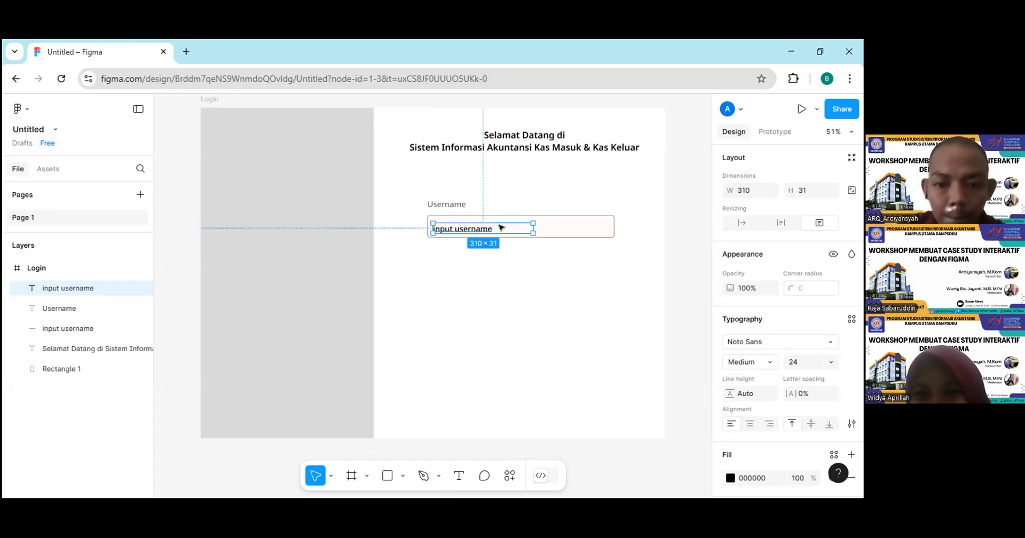
left_click_drag(502, 227, 505, 226)
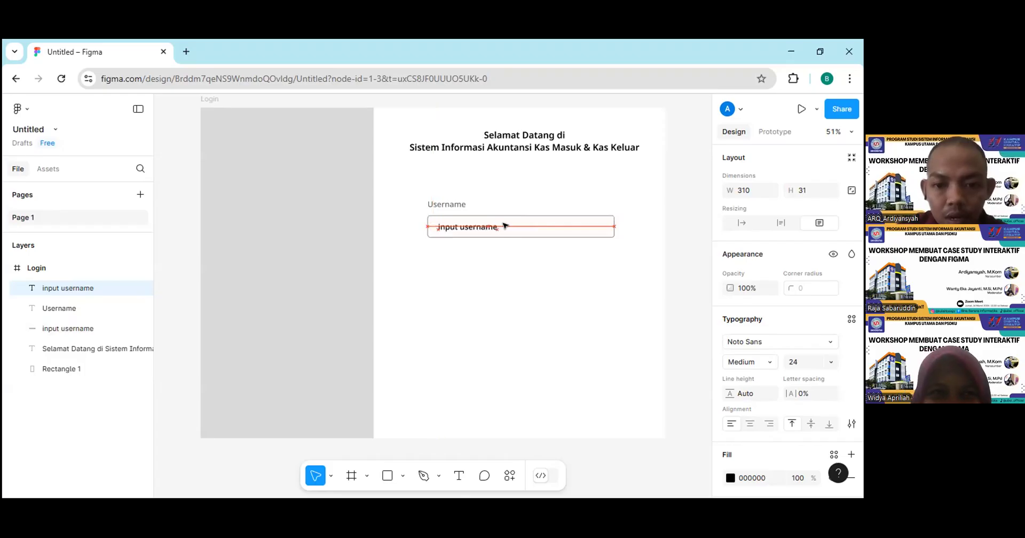
left_click(504, 226)
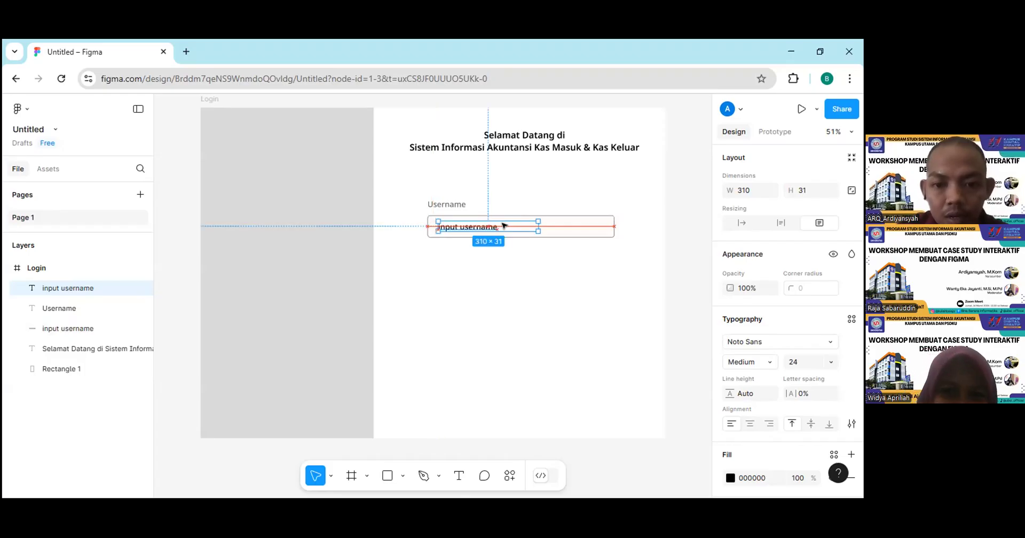
key("shift+Left")
key("shift+Left")
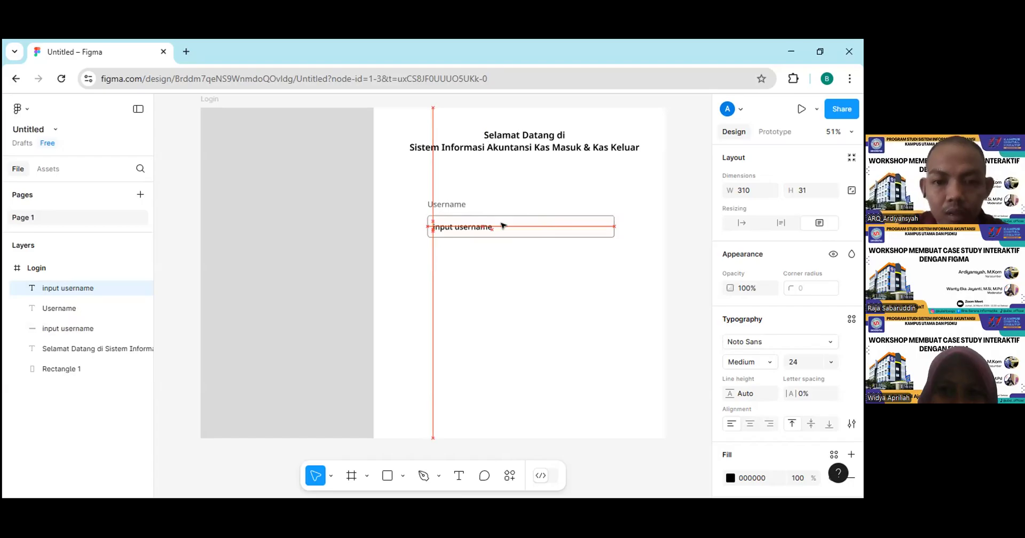
key("Up")
key("Up")
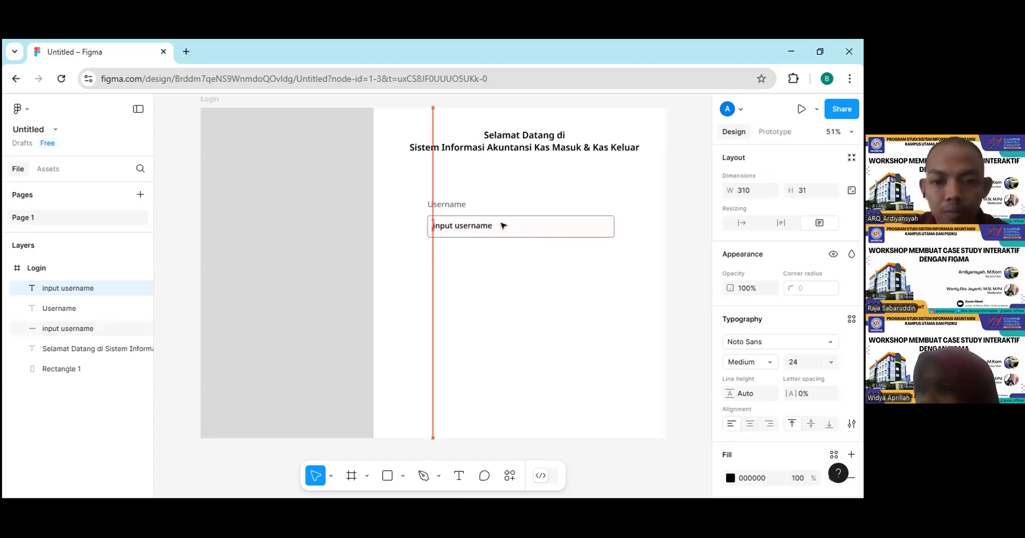
key("Up")
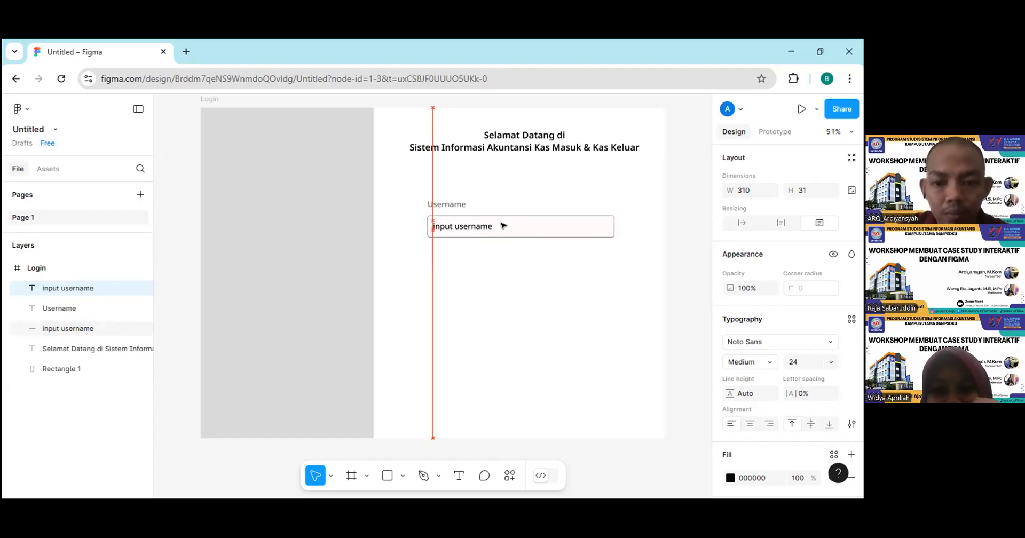
- Fine-tune the "input username" text's position inside the input box and align the text to the middle of its own box's height
left_click(502, 226)
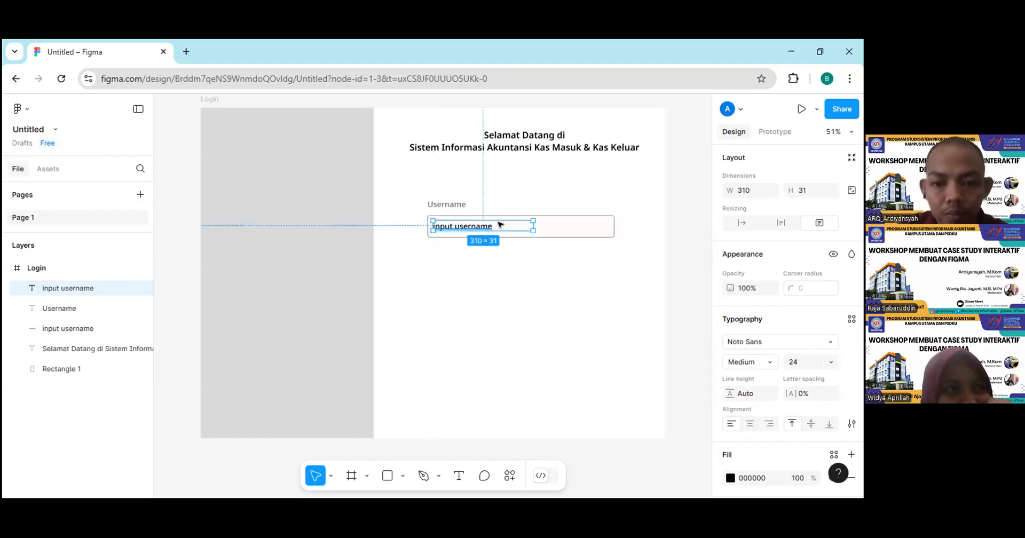
key("shift+Right")
key("shift+Right")
key("shift+Right")
key("shift+Right")
key("Up")
key("Up")
key("Up")
key("Up")
key("Up")
key("Up")
key("Up")
key("shift+Left")
key("shift+Left")
key("shift+Left")
key("shift+Left")
key("shift+Left")
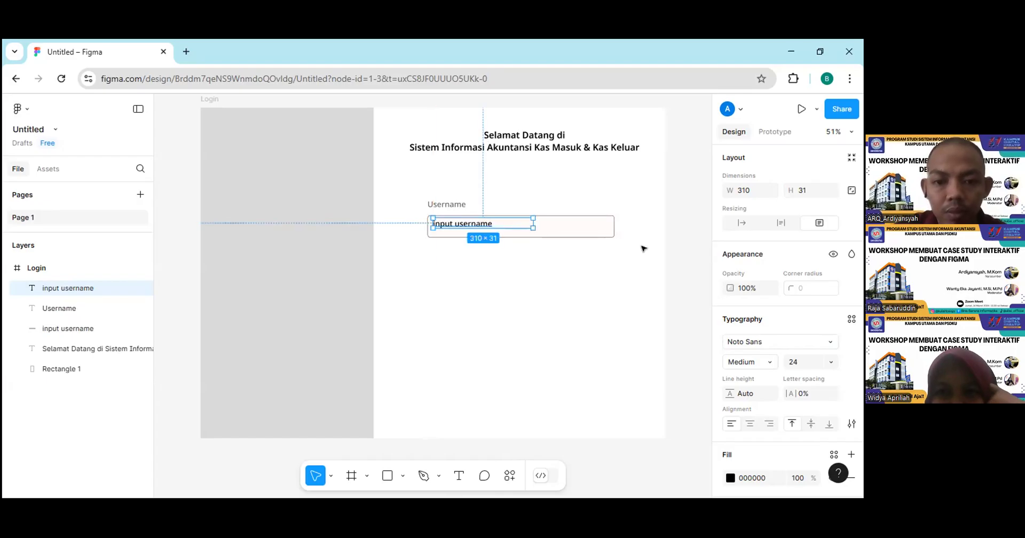
key("Down")
key("Down")
key("Down")
key("Down")
key("Down")
key("Down")
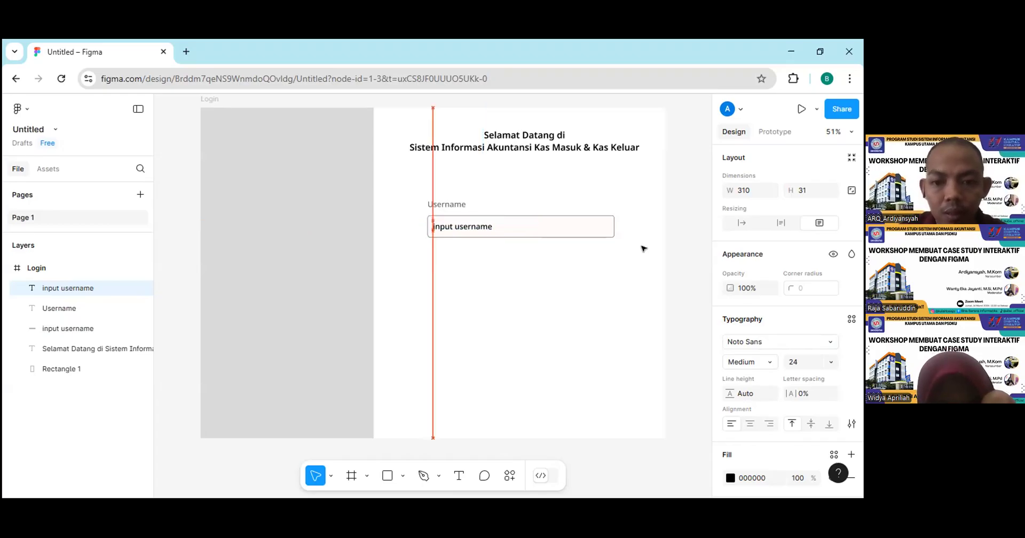
key("Up")
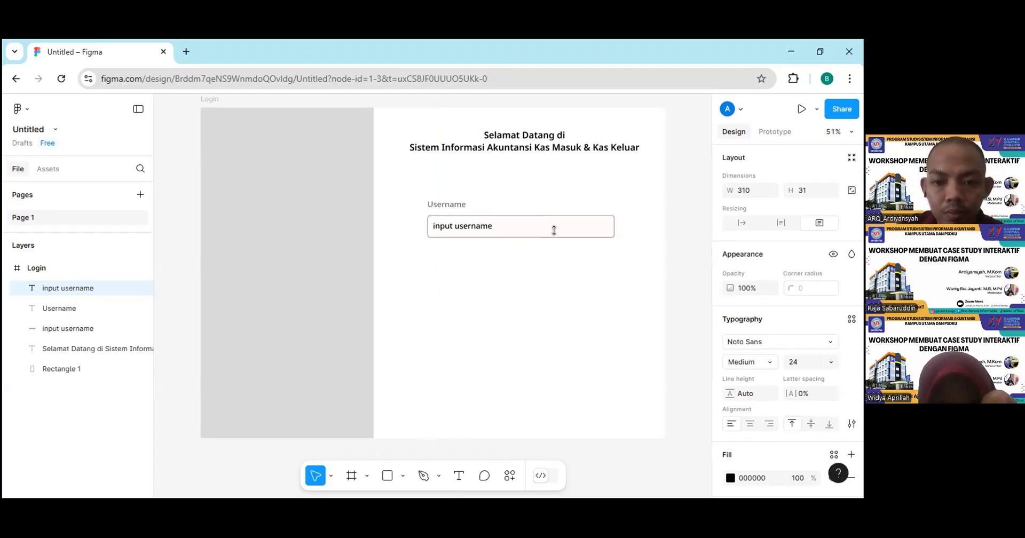
left_click(812, 423)
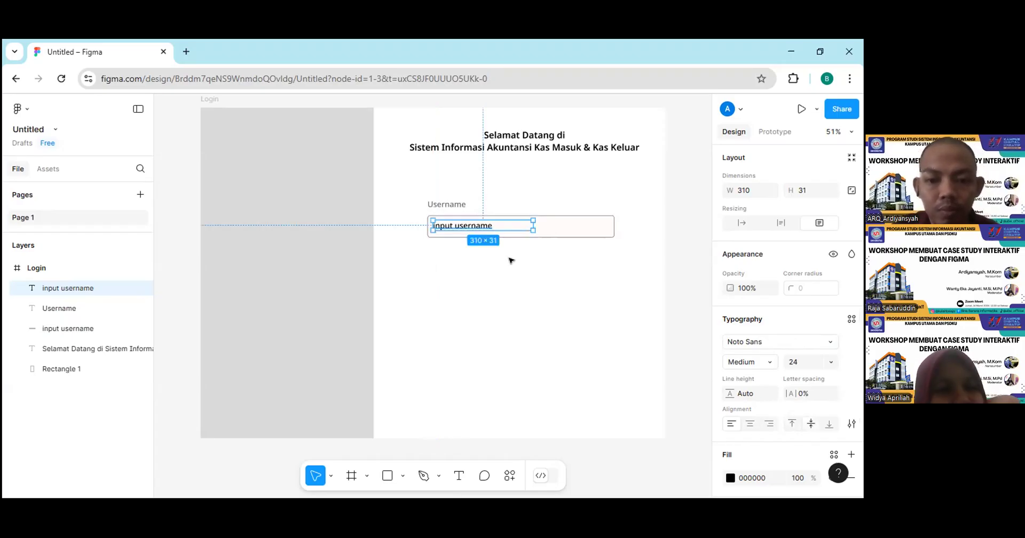
- Set the "input username" text's font size to 20 and adjust its vertical position inside the input box
key("Down")
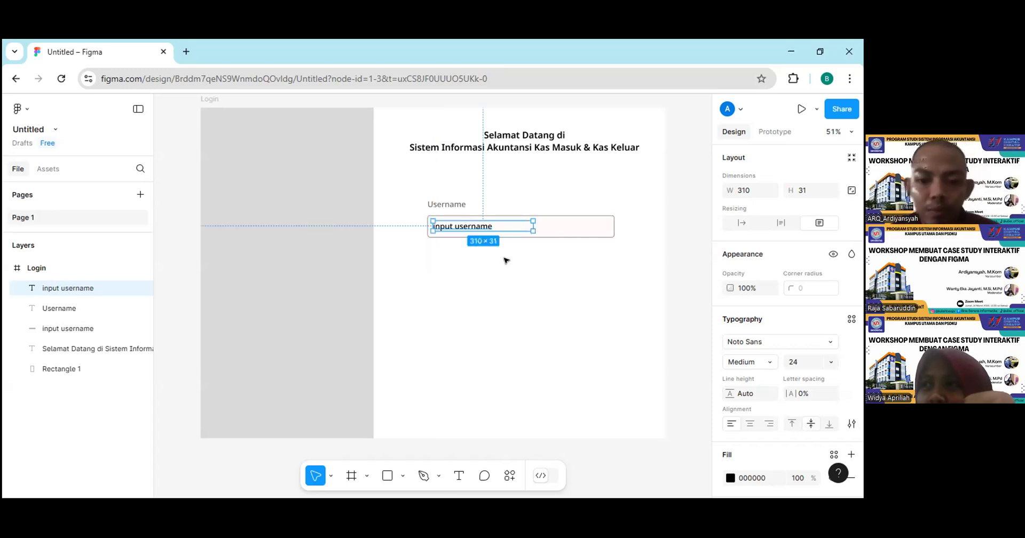
key("Down")
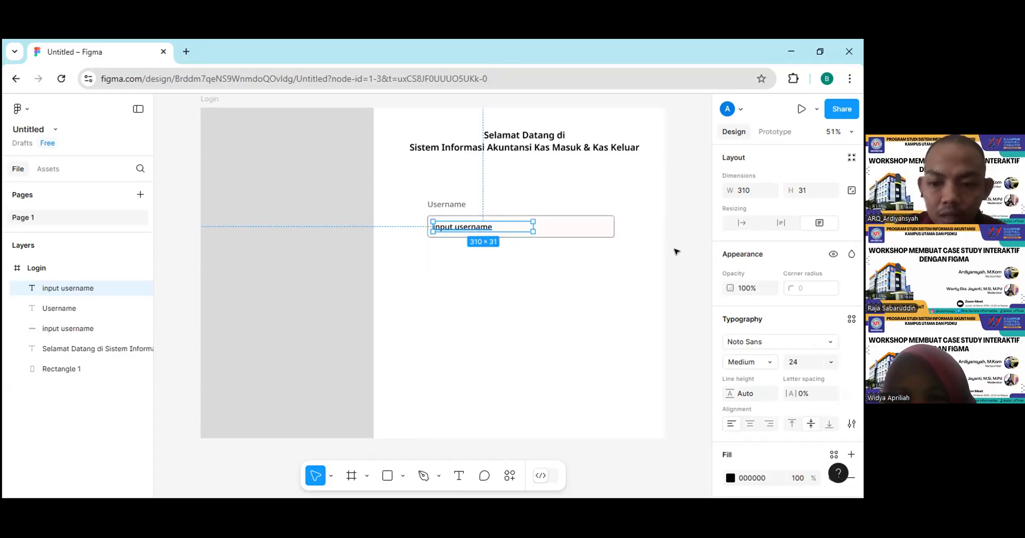
scroll(763, 266, "down", 1)
scroll(784, 289, "down", 2)
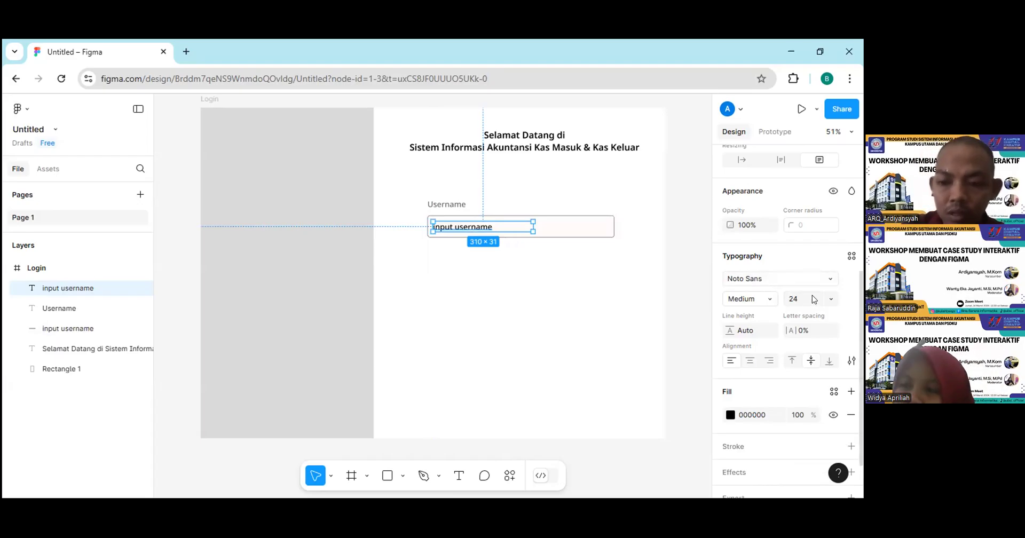
left_click(831, 301)
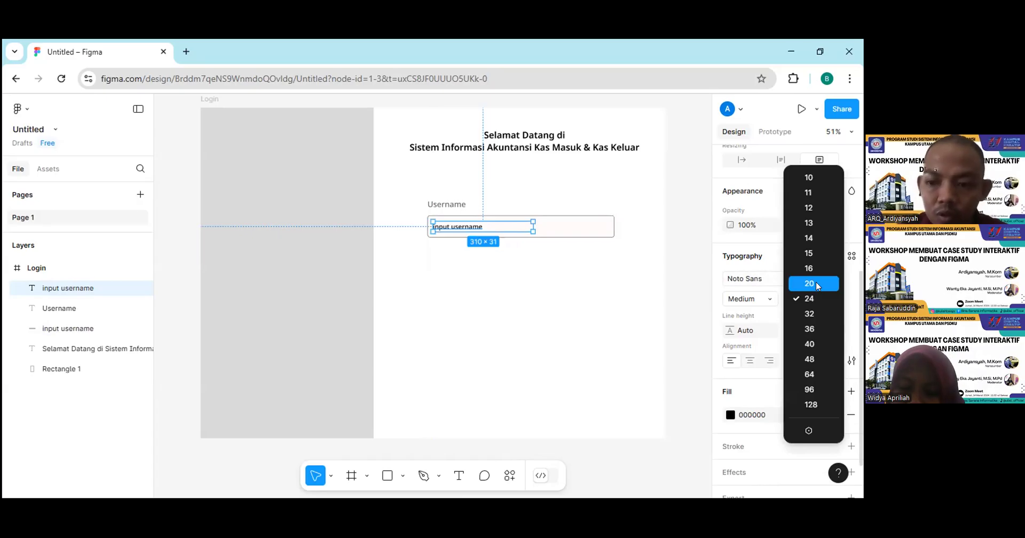
left_click(815, 283)
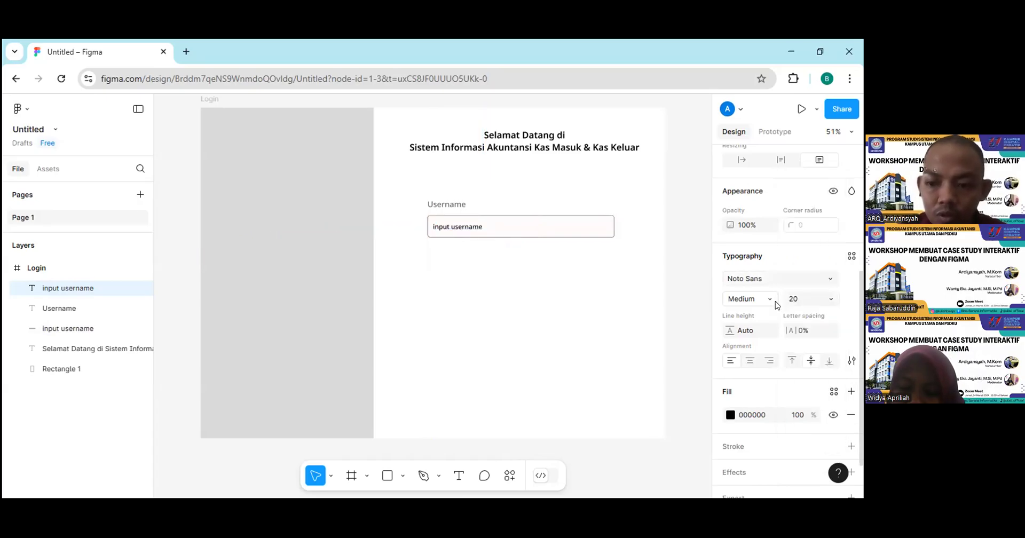
left_click(476, 228)
left_click_drag(506, 226, 496, 226)
- Set the "input username" placeholder text's fill colour to grey 666666
scroll(772, 340, "down", 1)
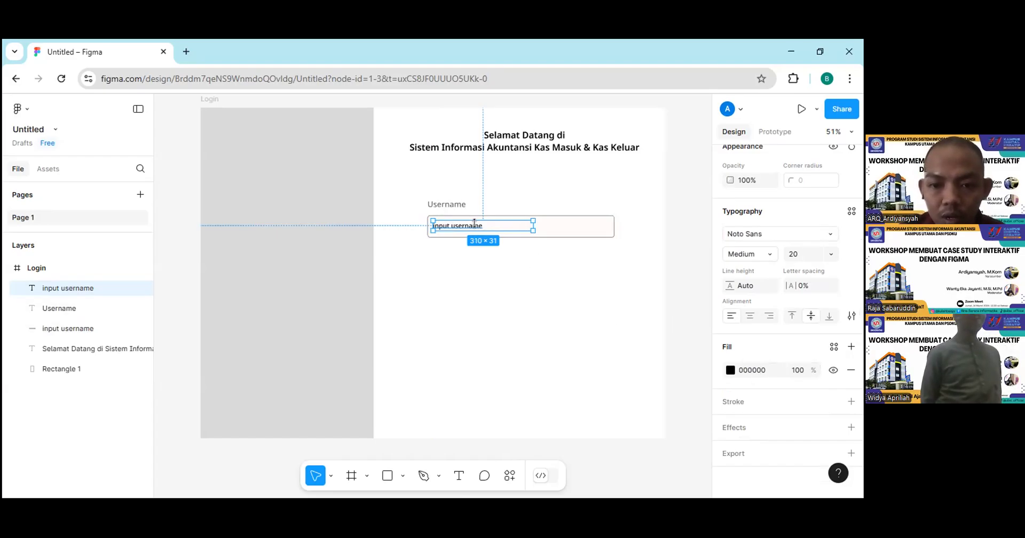
left_click(750, 371)
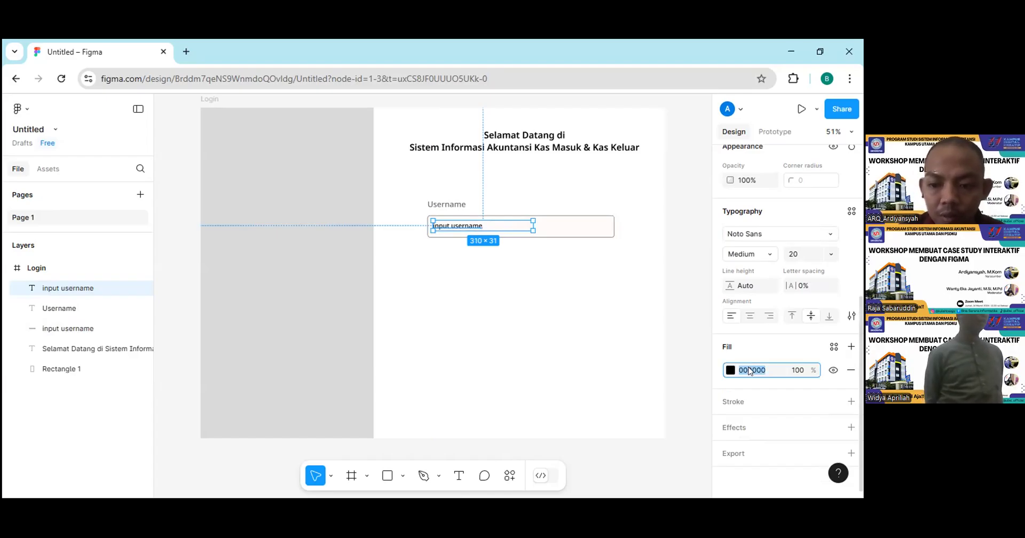
type("666666")
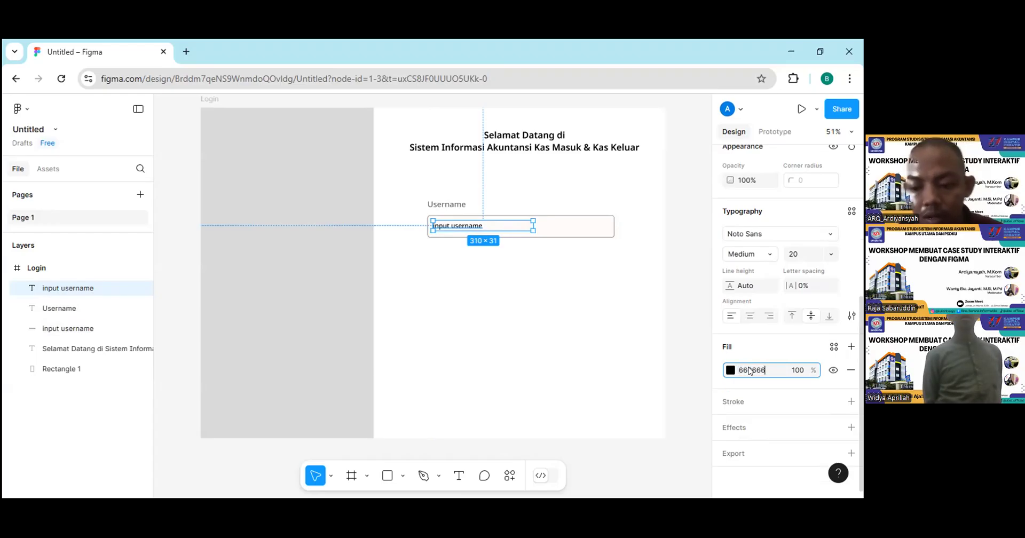
key("Return")
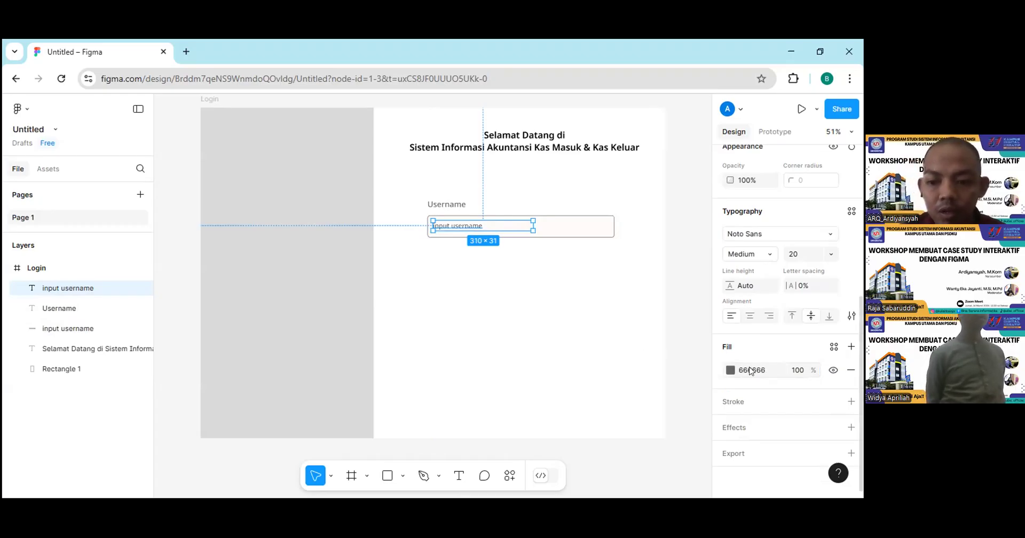
left_click(453, 207)
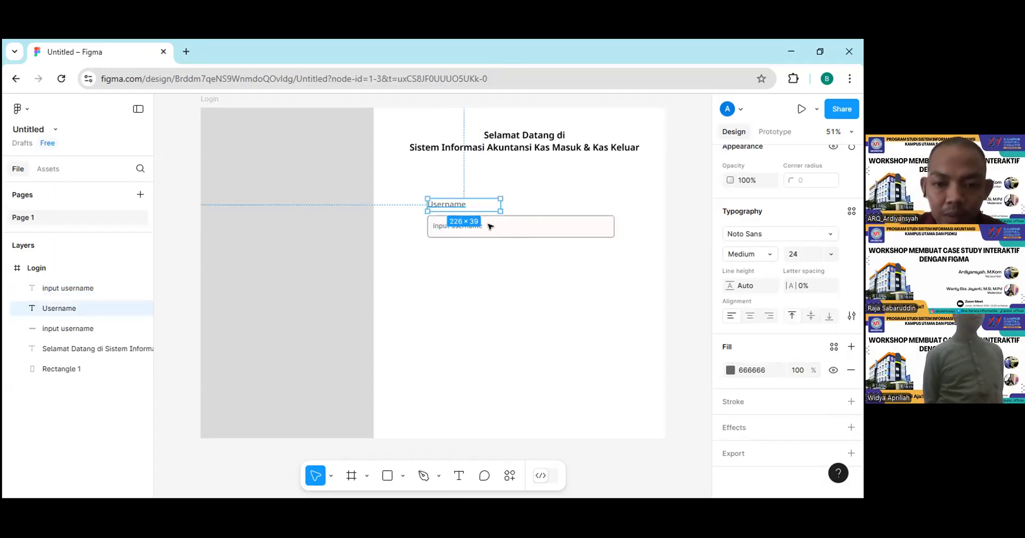
left_click(731, 370)
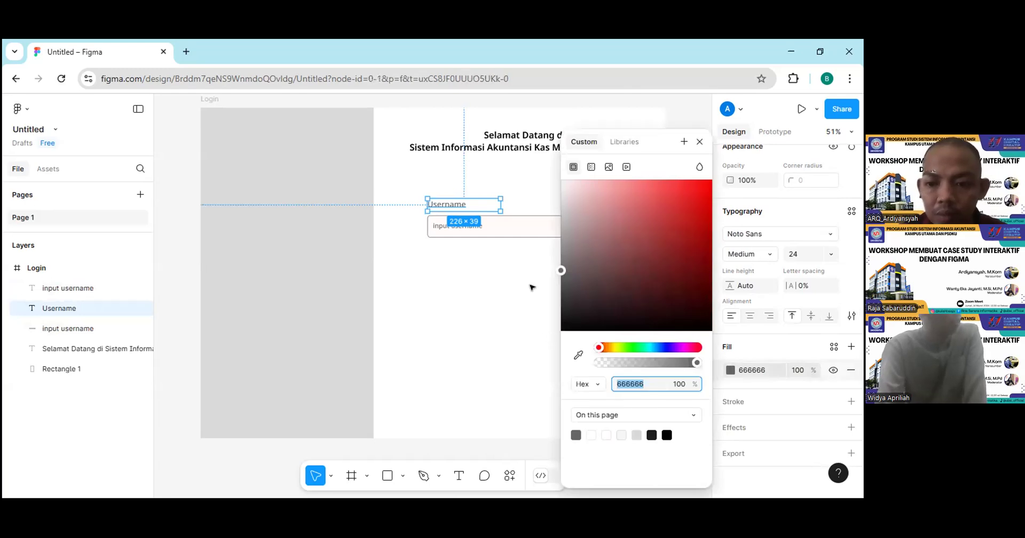
left_click(533, 288)
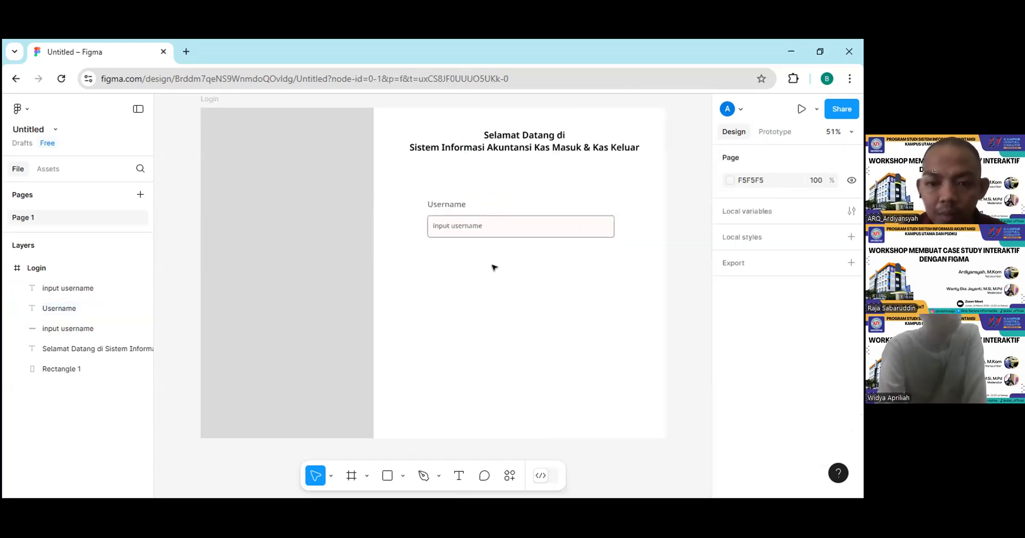
- Set the "Username" label's font style to Display Bold
left_click(451, 209)
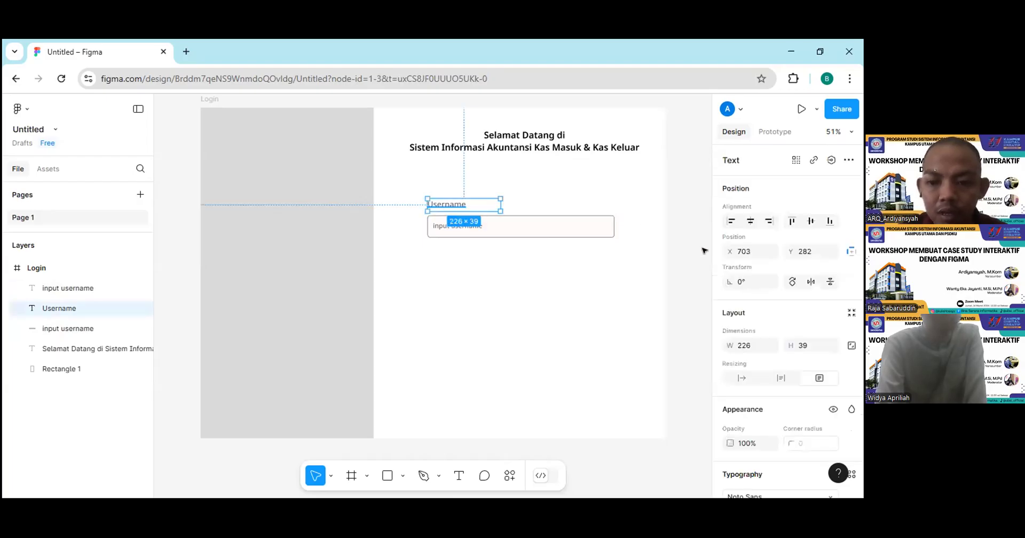
scroll(750, 292, "down", 5)
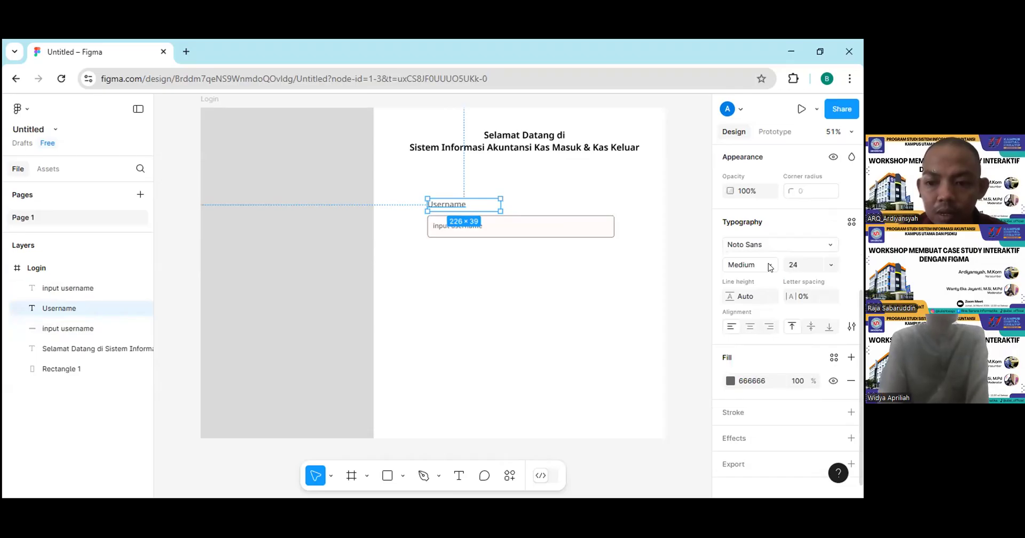
left_click(772, 266)
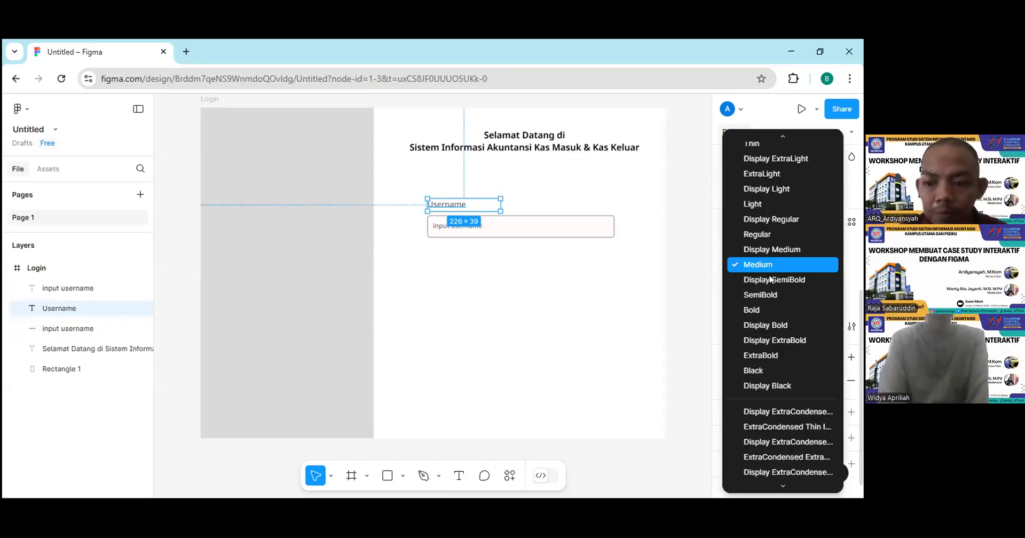
left_click(766, 326)
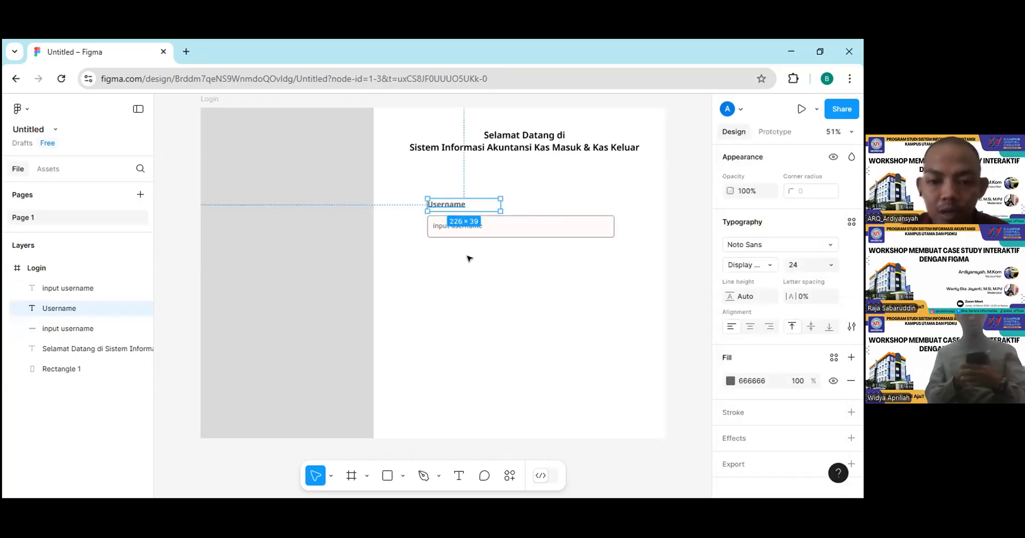
key("Escape")
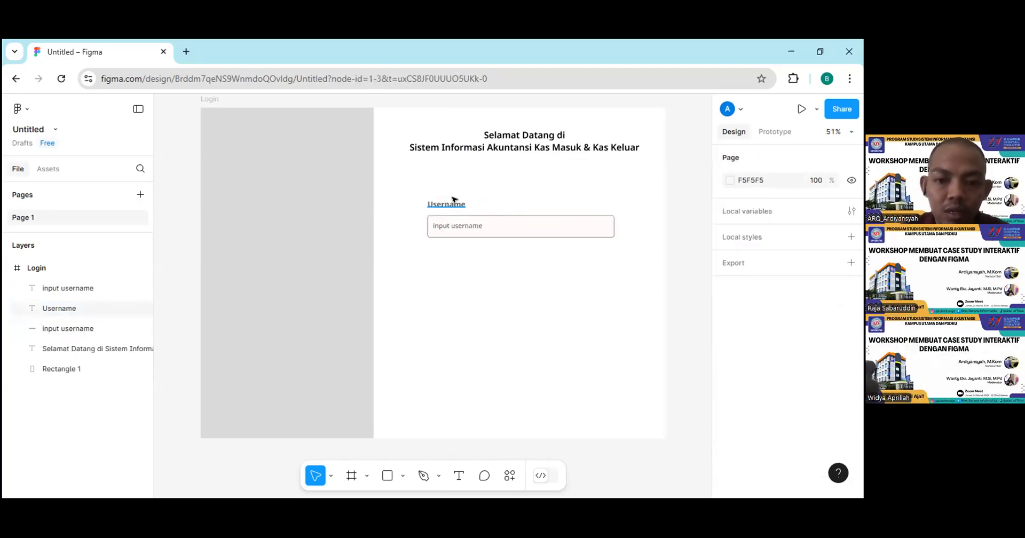
- Examine the typography and fill settings of the "input username" placeholder text beneath the "Username" label
left_click(463, 206)
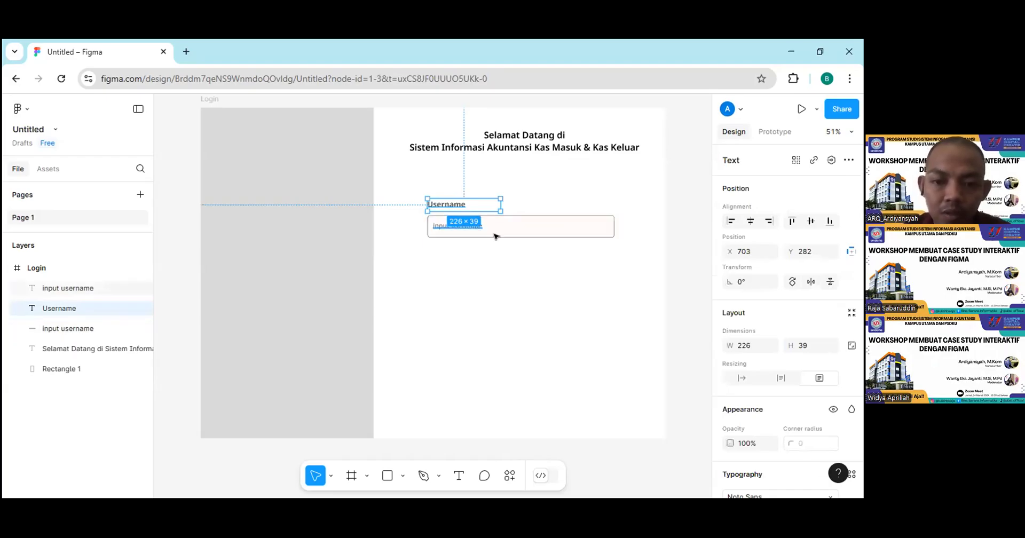
key("shift+Tab")
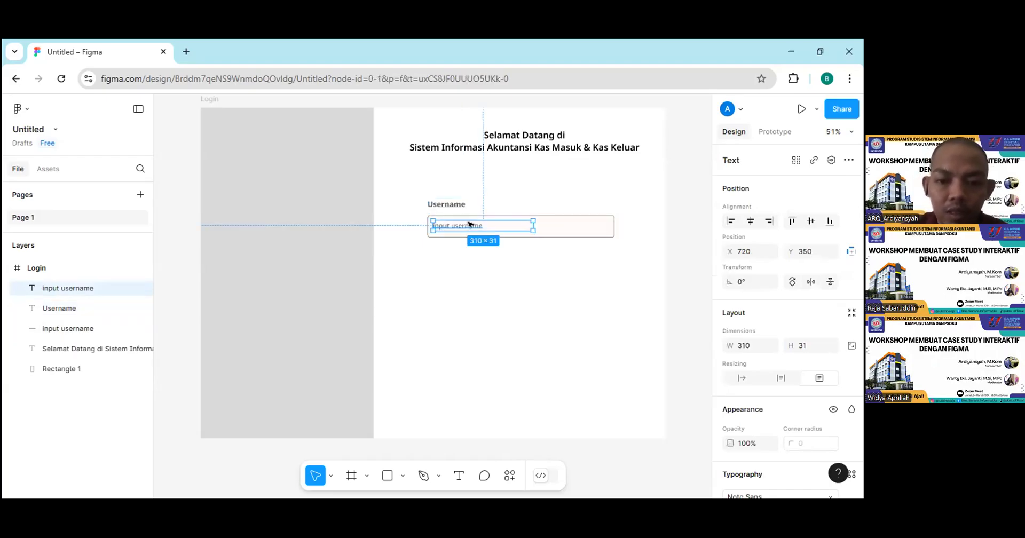
key("Escape")
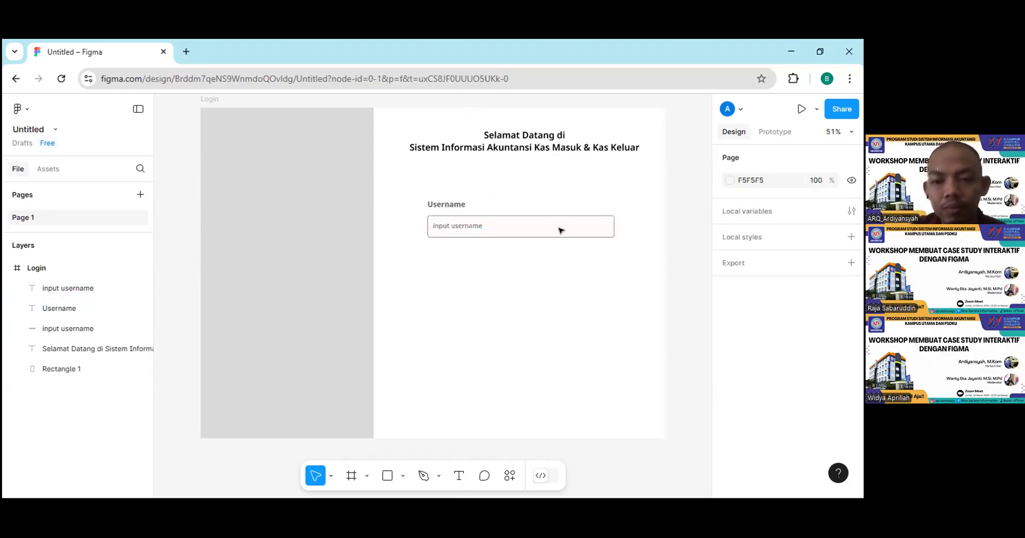
double_click(462, 225)
key("Escape")
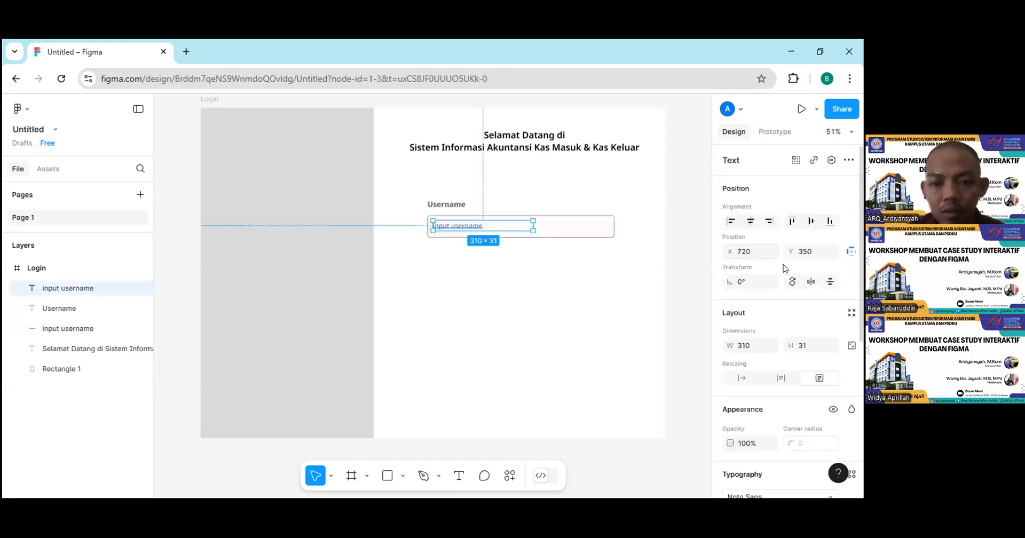
scroll(784, 268, "down", 3)
scroll(785, 268, "down", 2)
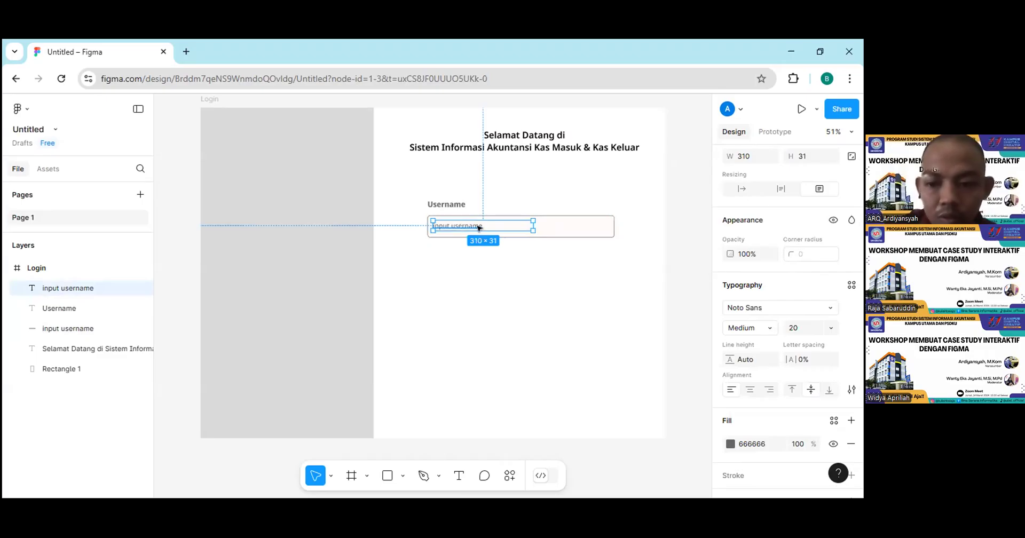
scroll(750, 368, "down", 2)
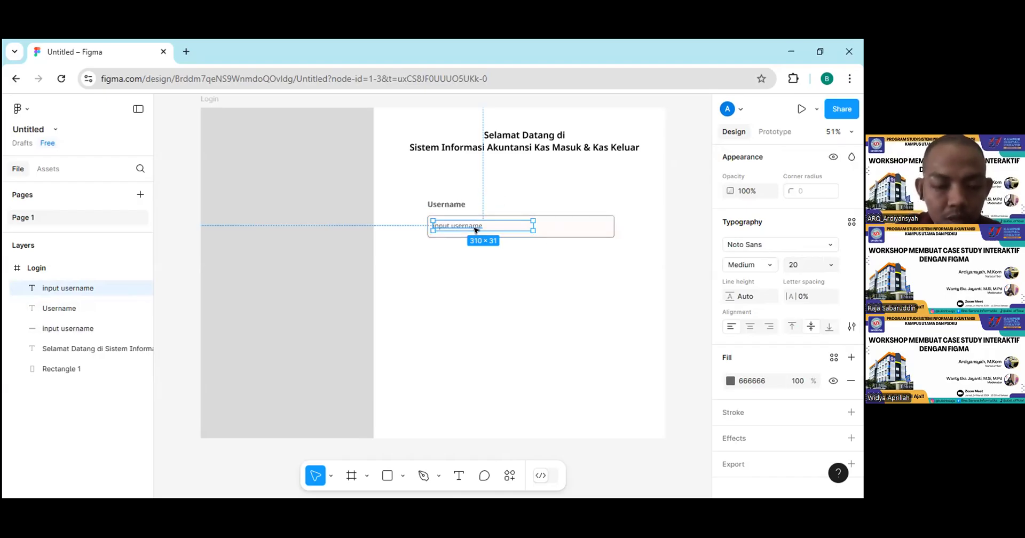
left_click(518, 253)
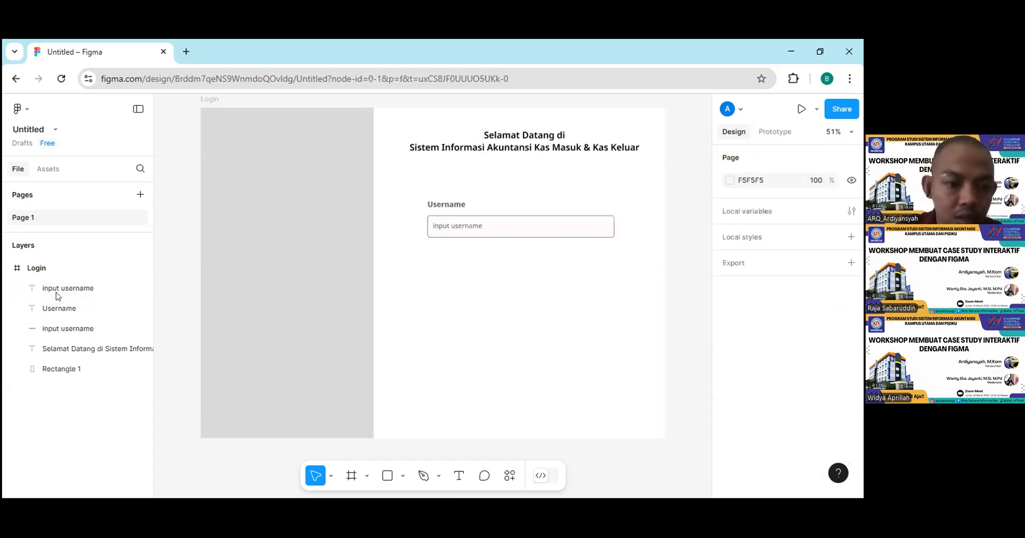
- Duplicate the "Username" label, input box and placeholder text together, and place the copy directly below the original with its label at about Y 445
left_click(465, 227)
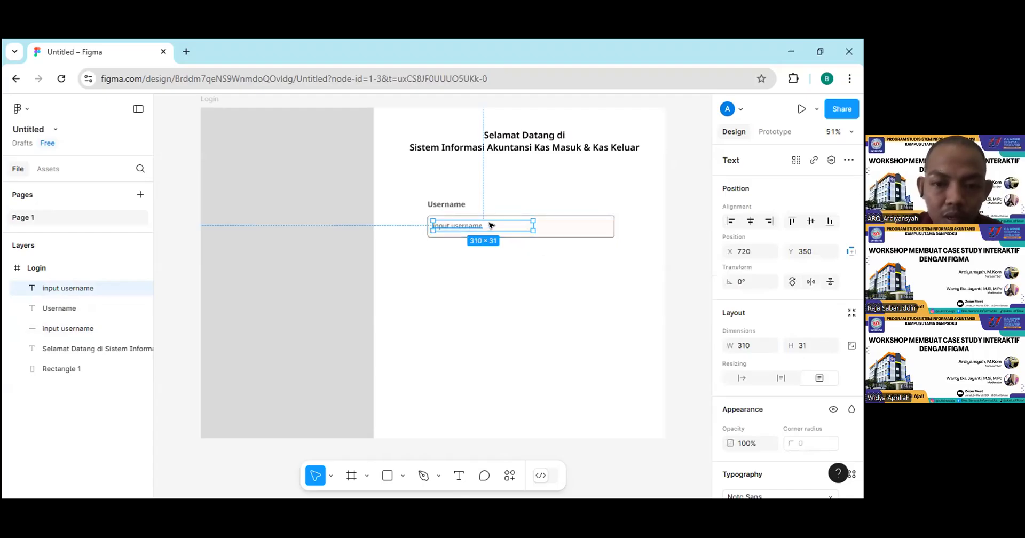
left_click(583, 226, "shift")
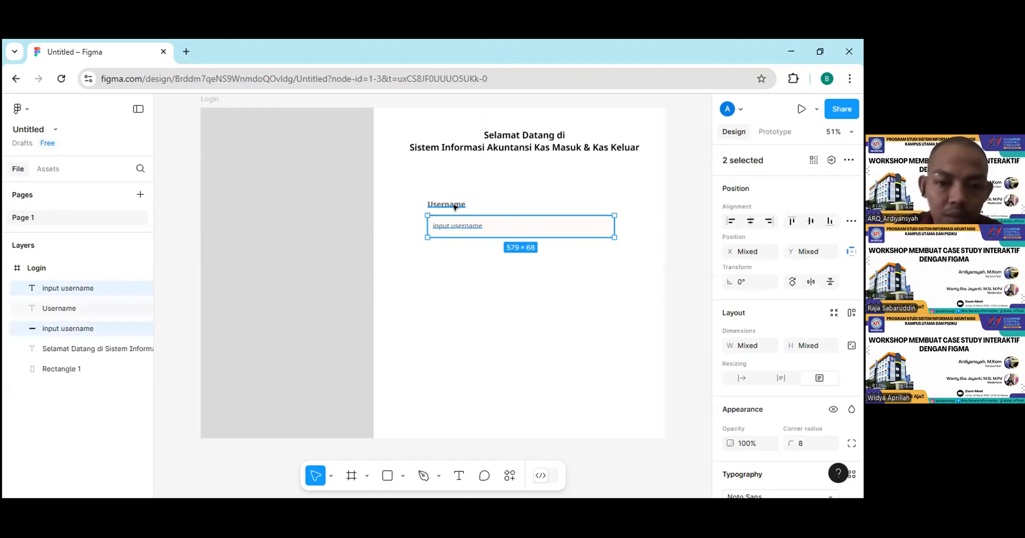
left_click(455, 206, "shift")
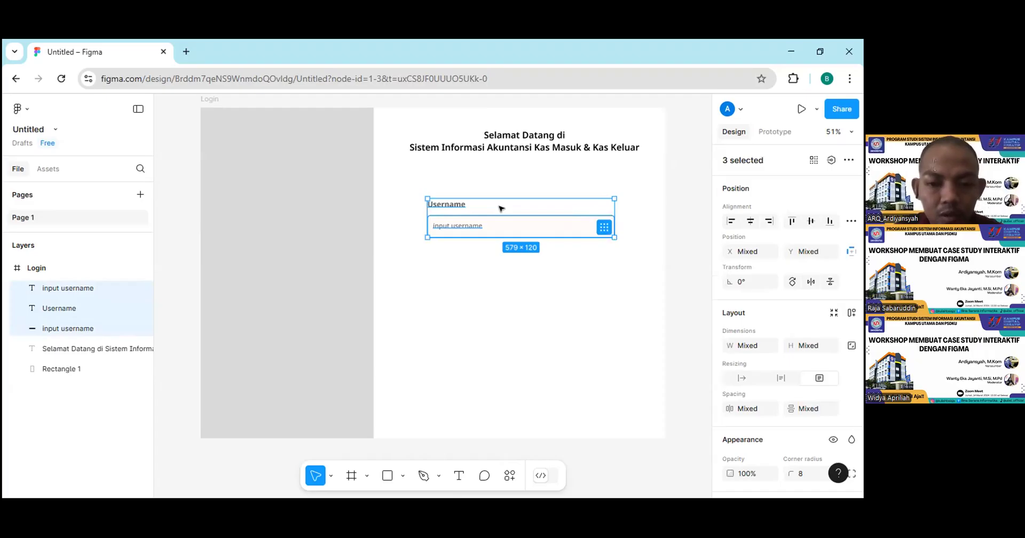
key("ctrl+d")
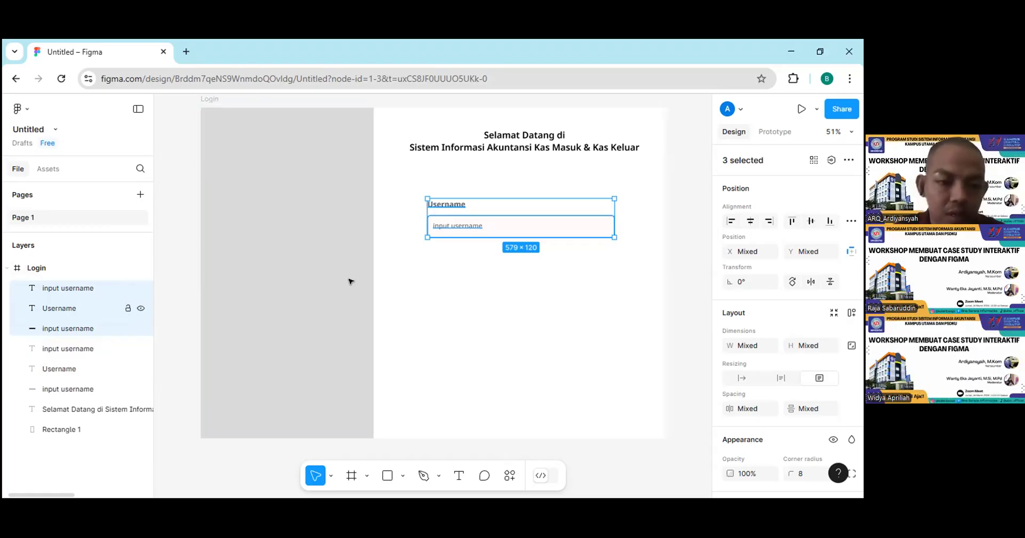
left_click_drag(546, 226, 550, 278)
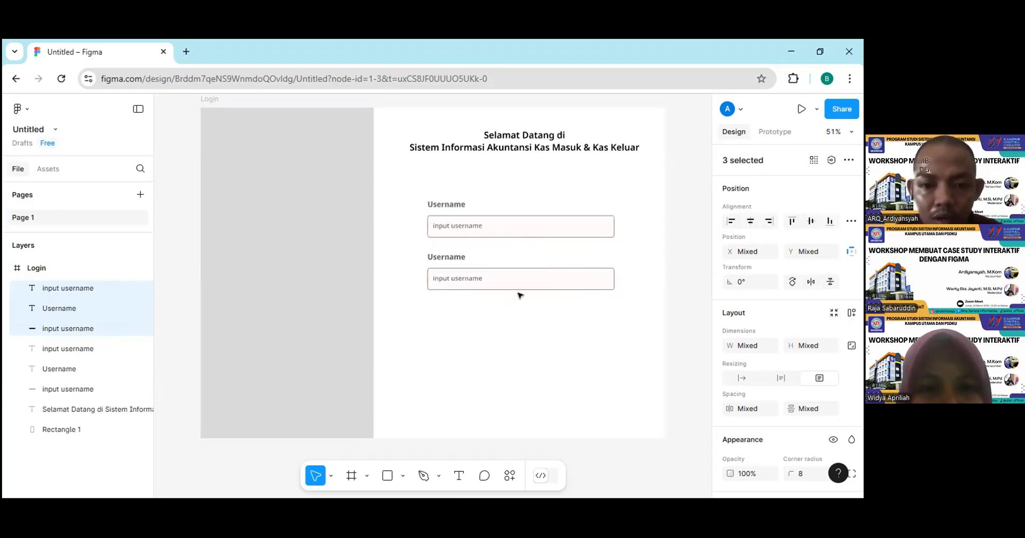
left_click(452, 336)
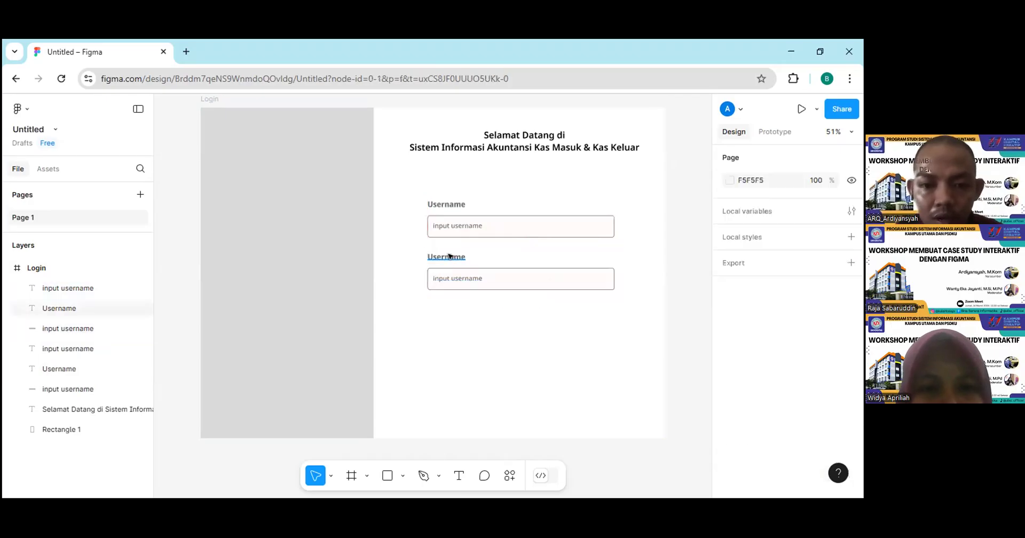
- Change the text of the duplicated "Username" label above the second input box to "Password"
left_click(452, 259)
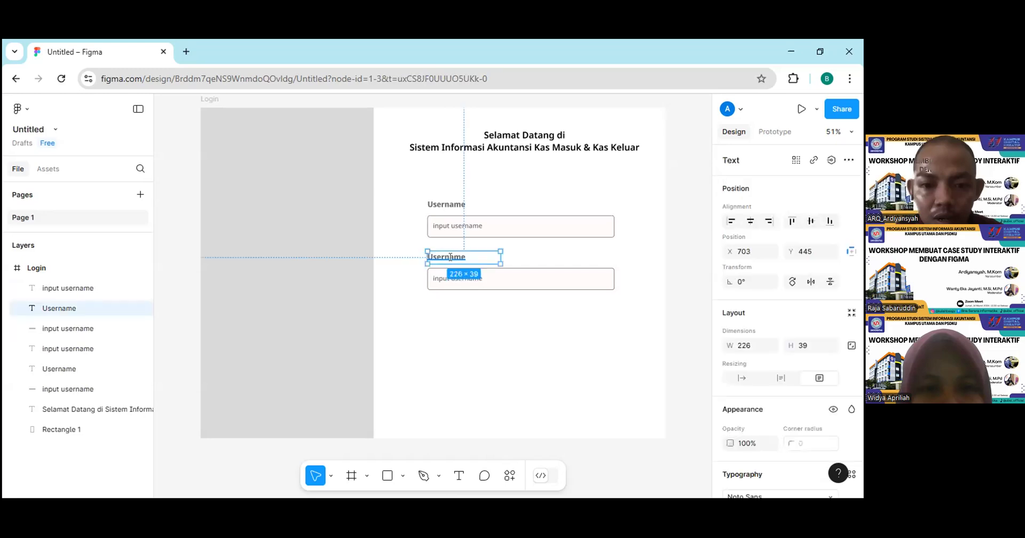
double_click(457, 257)
double_click(457, 257)
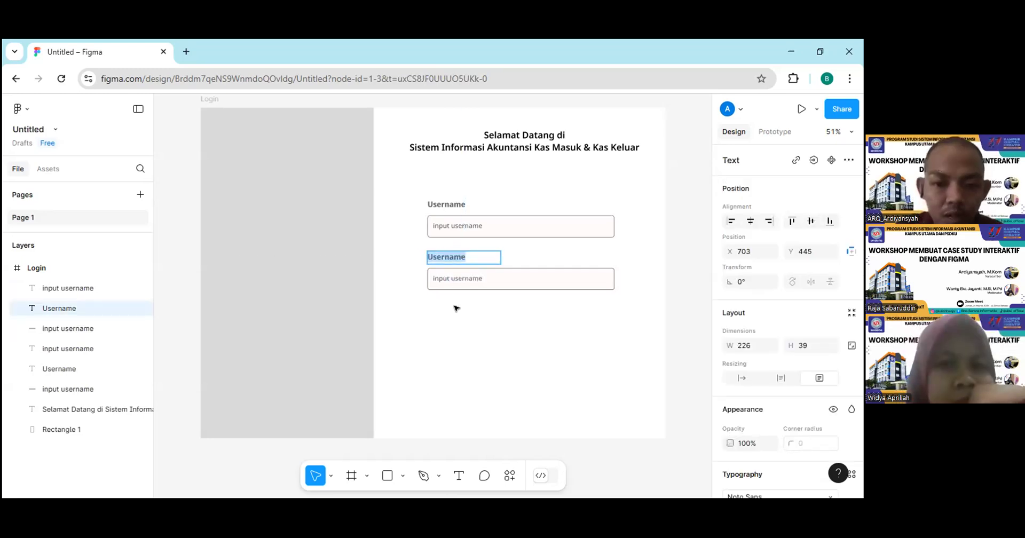
key("Escape")
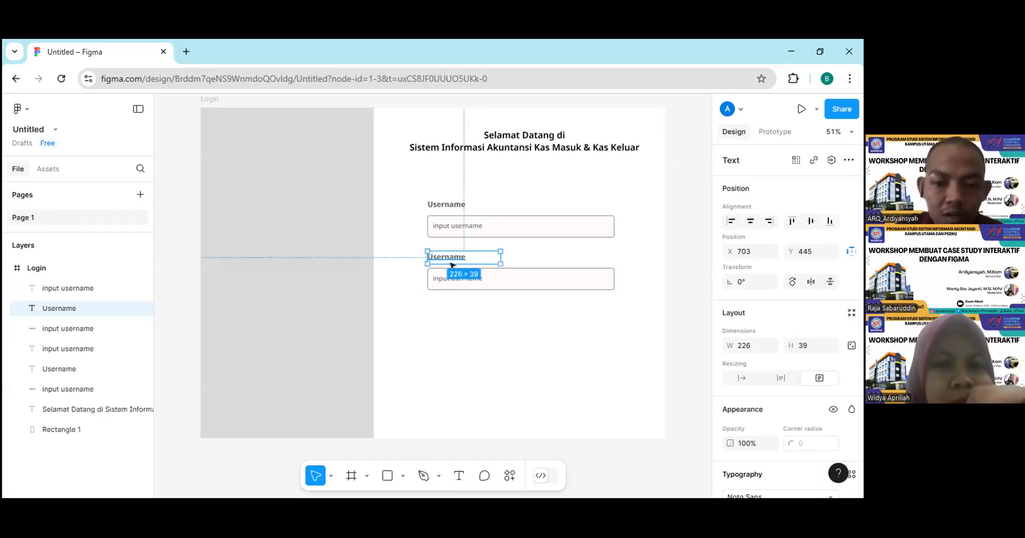
key("Escape")
left_click(451, 258)
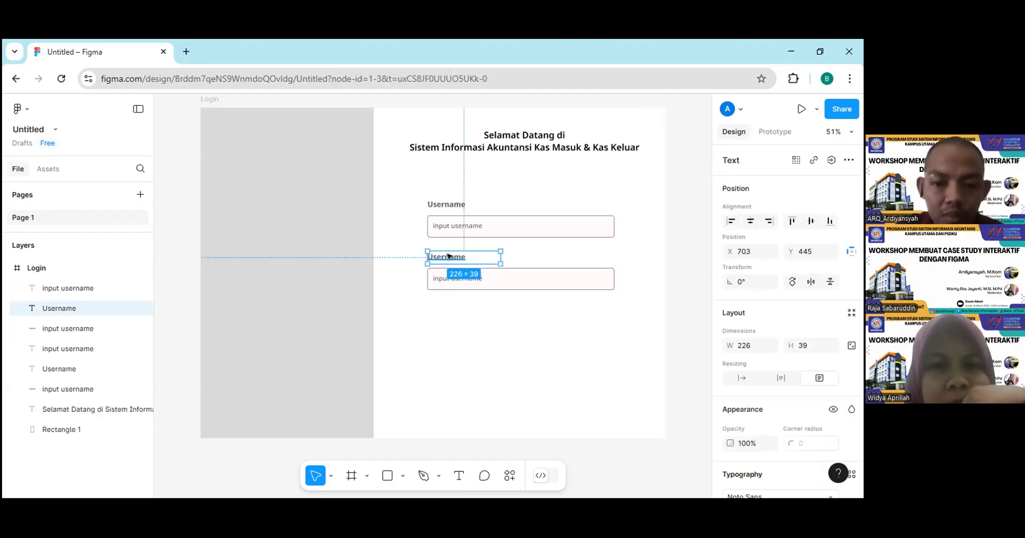
double_click(447, 252)
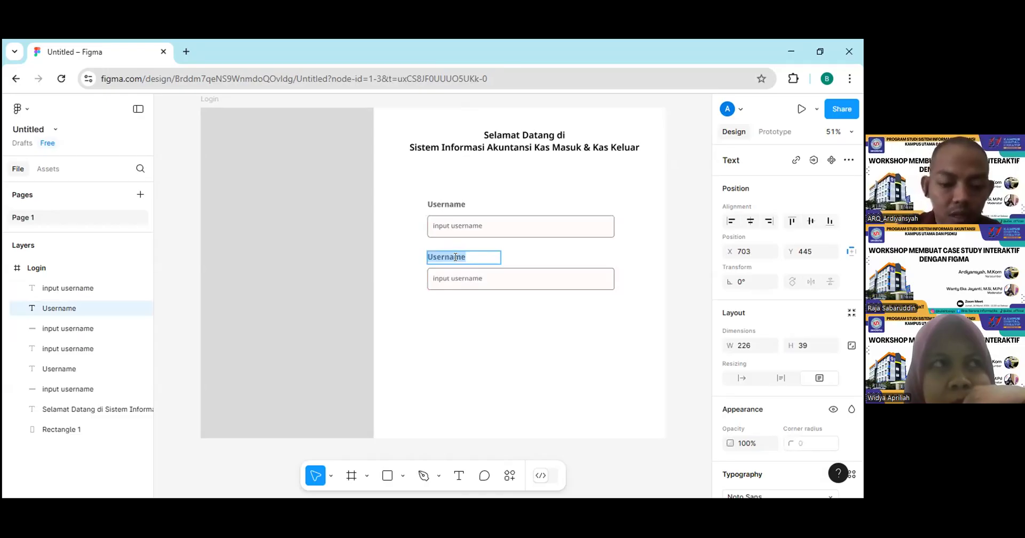
type("P")
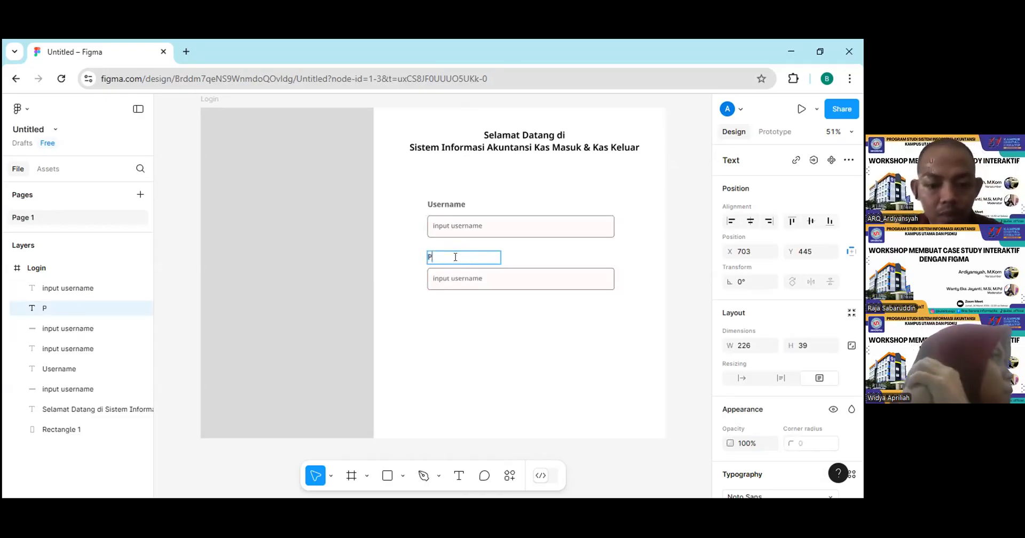
type("as")
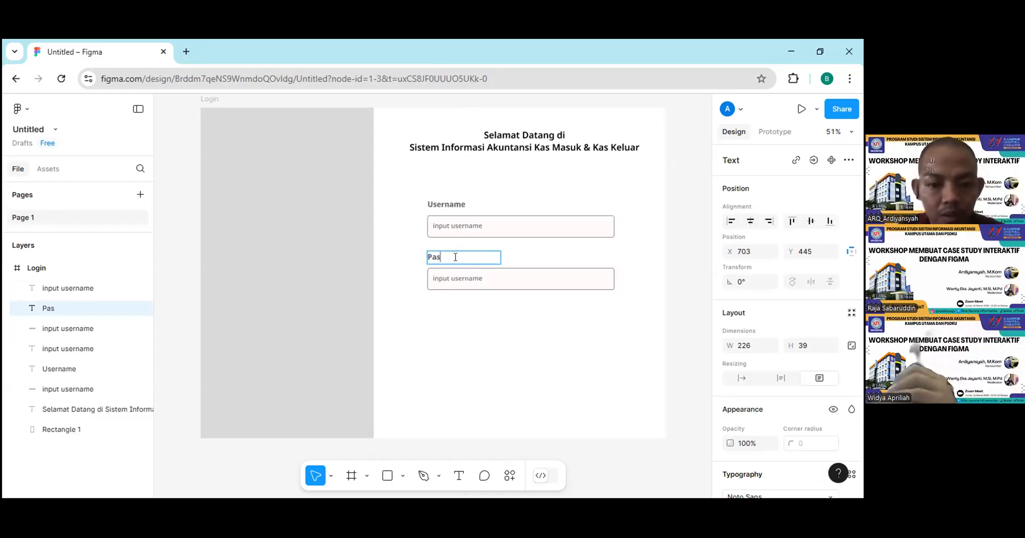
type("sword")
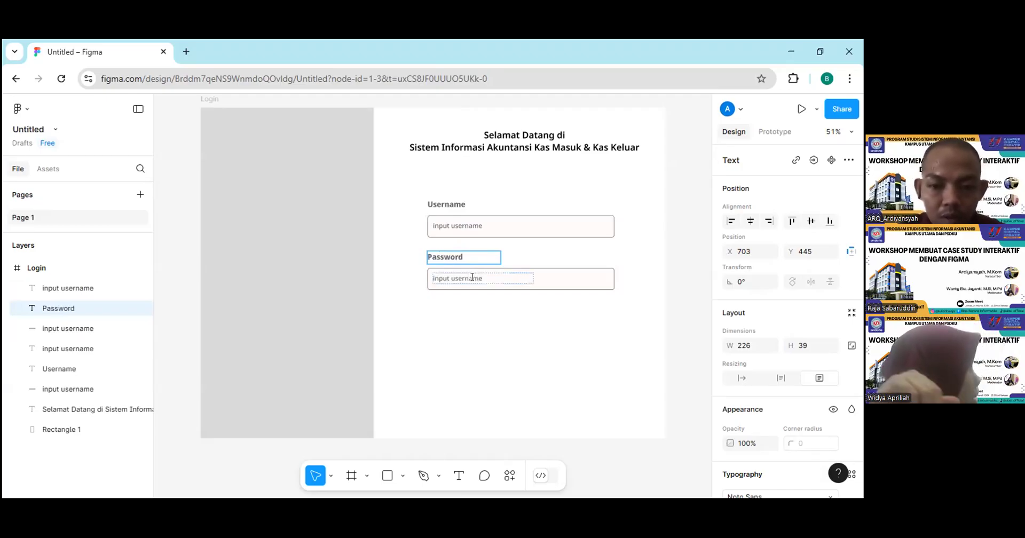
- Change the placeholder text in the second input box, beneath the "Password" label, to "input password"
left_click(472, 277)
double_click(472, 277)
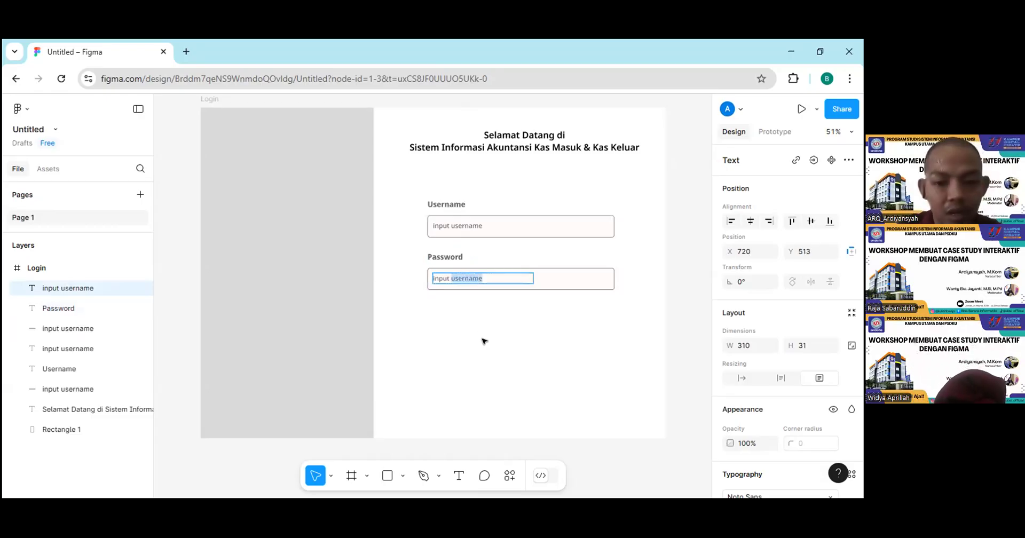
type("pass")
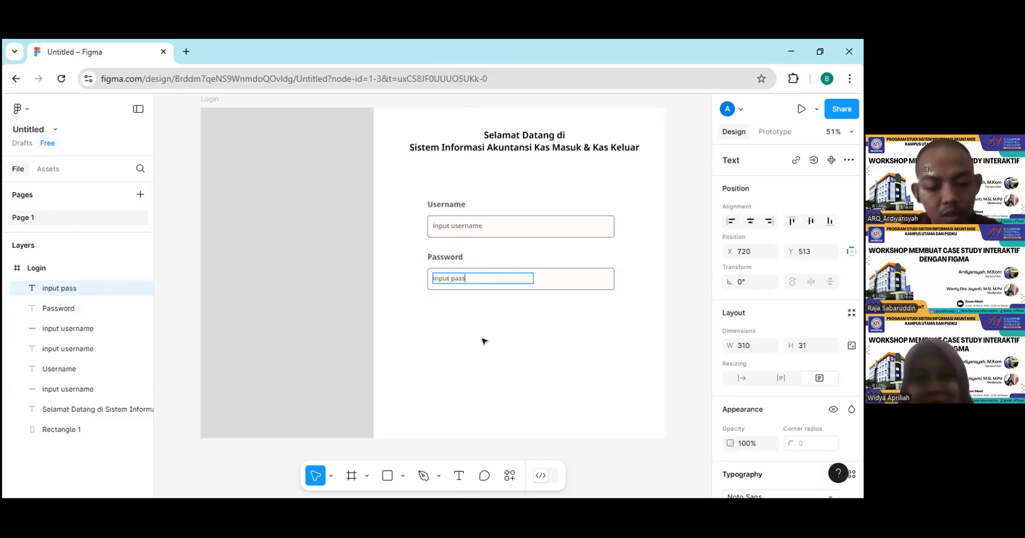
type("word")
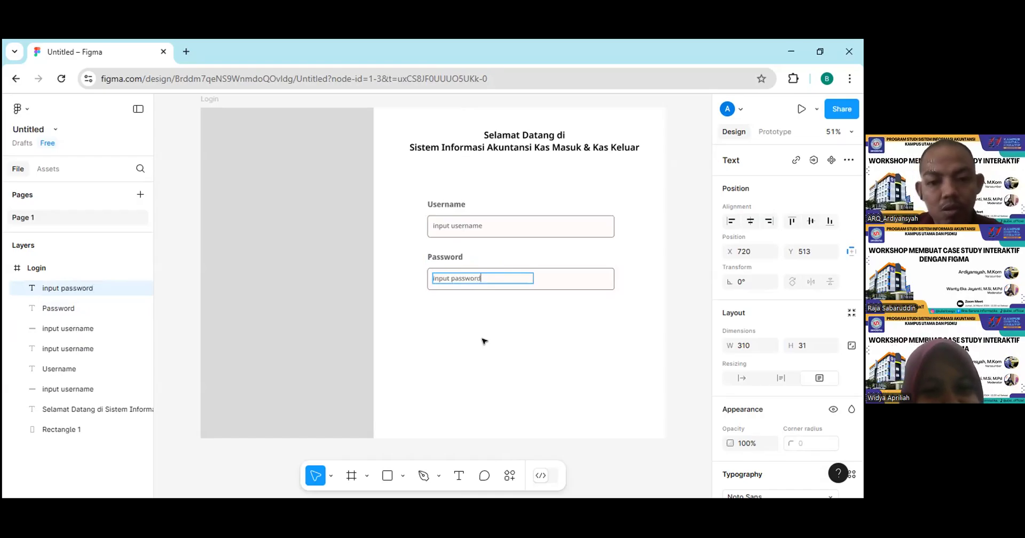
key("Escape")
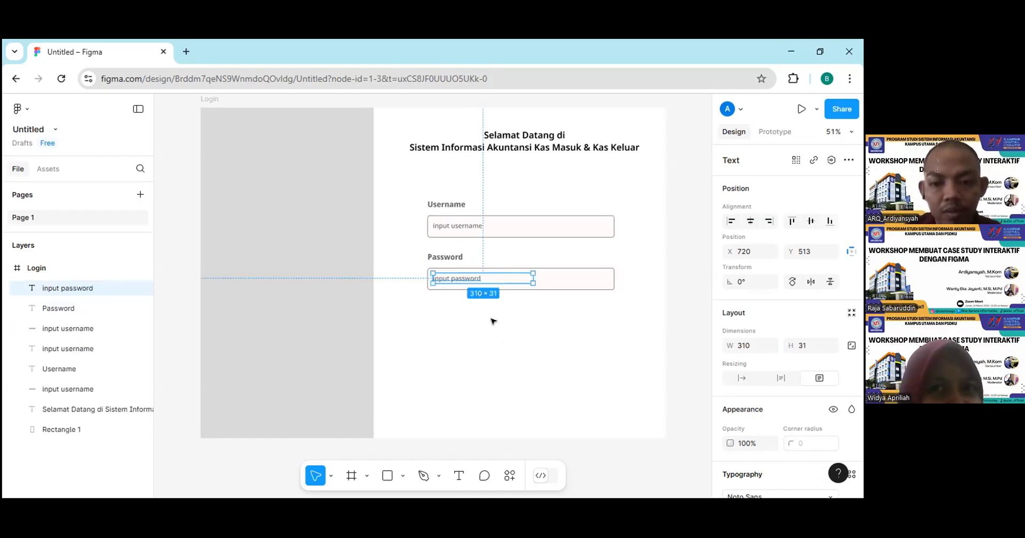
key("Escape")
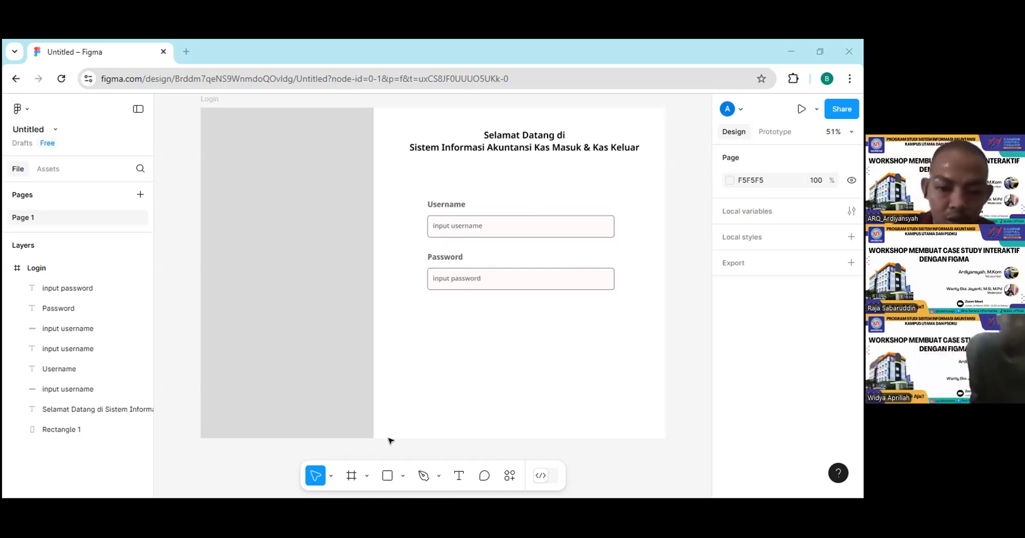
- Draw a wide rectangle about 562 × 58 below the password input box, at about X 720, Y 659
left_click(386, 477)
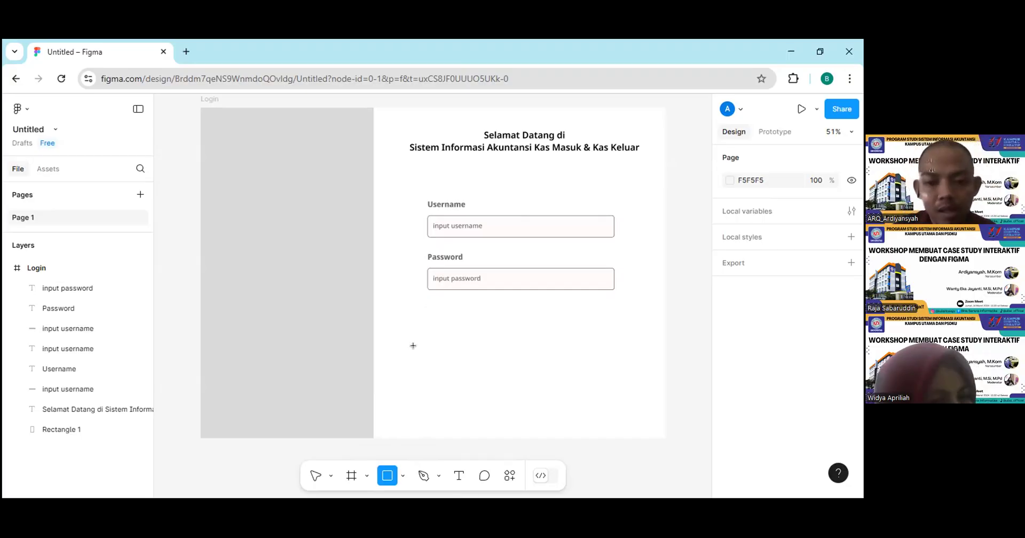
left_click(428, 318)
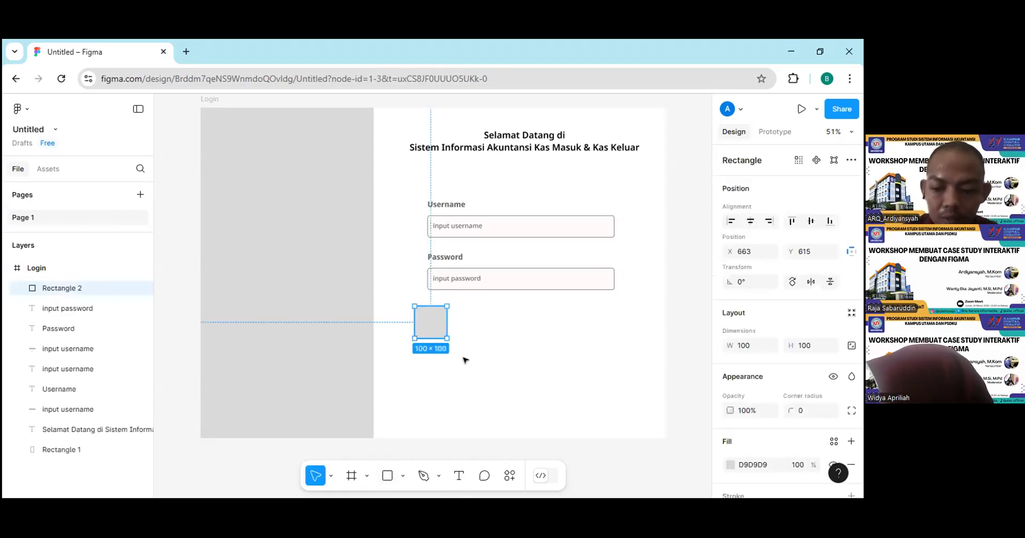
left_click(388, 476)
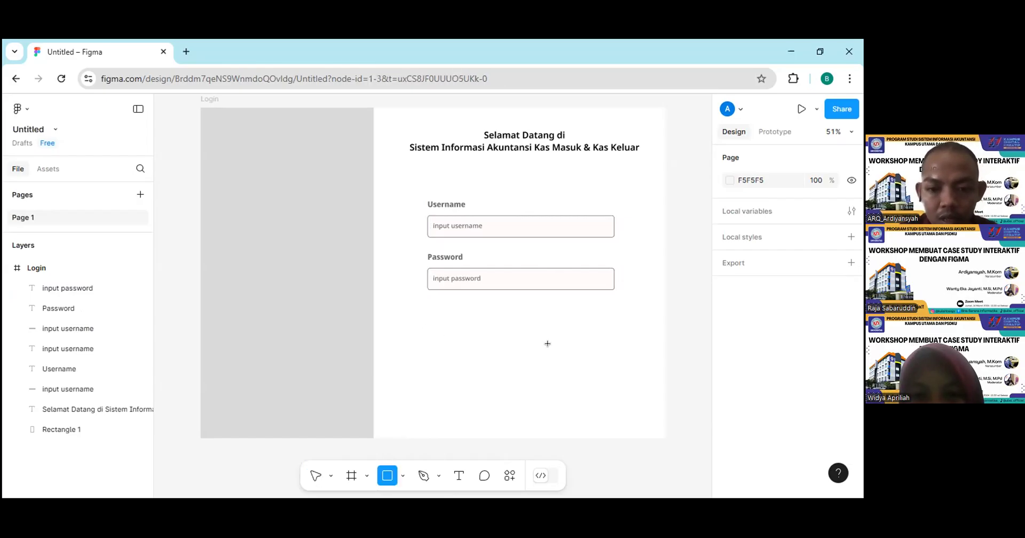
left_click_drag(433, 320, 610, 335)
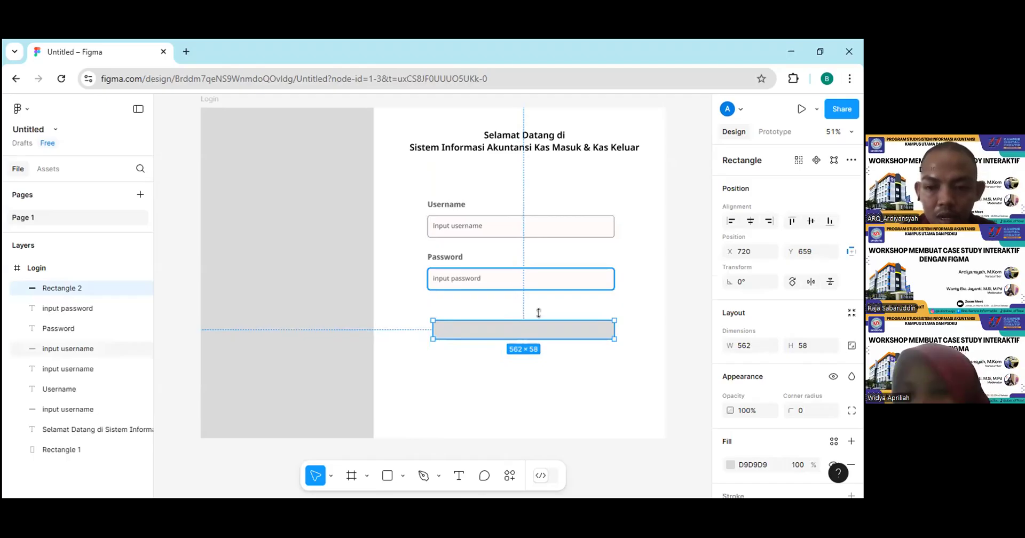
- Compare the width and height of the password input box with those of the grey rectangle below it
left_click(591, 276)
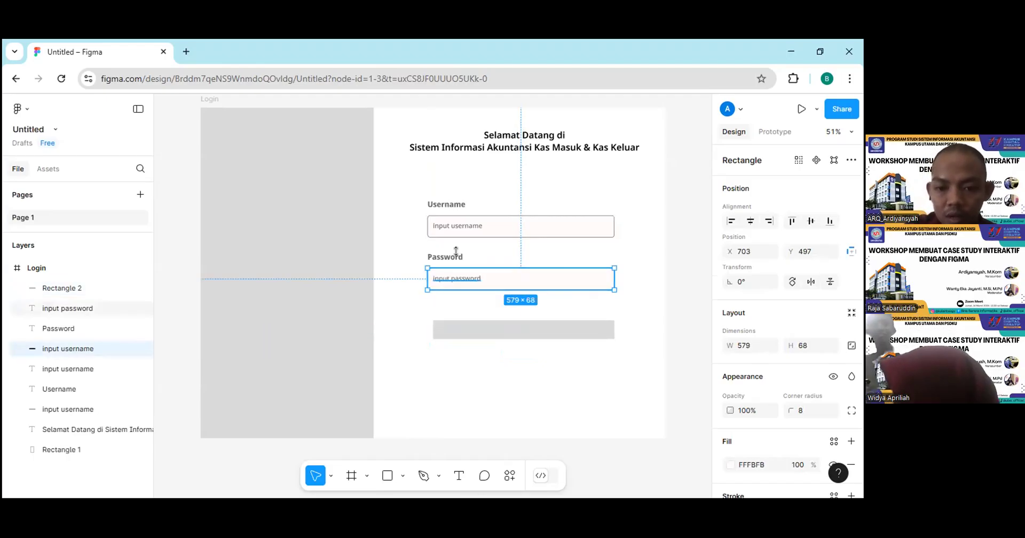
left_click(755, 348)
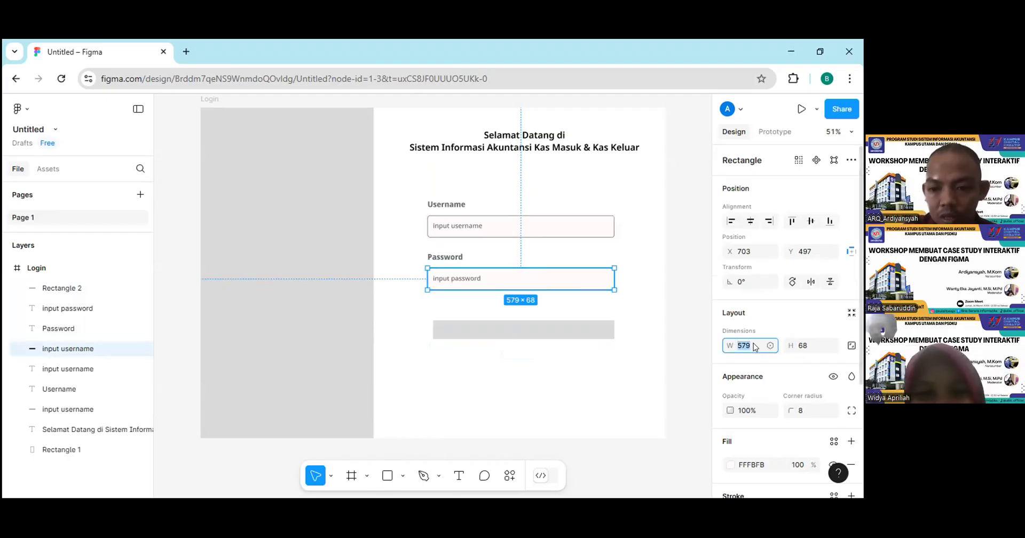
left_click(815, 347)
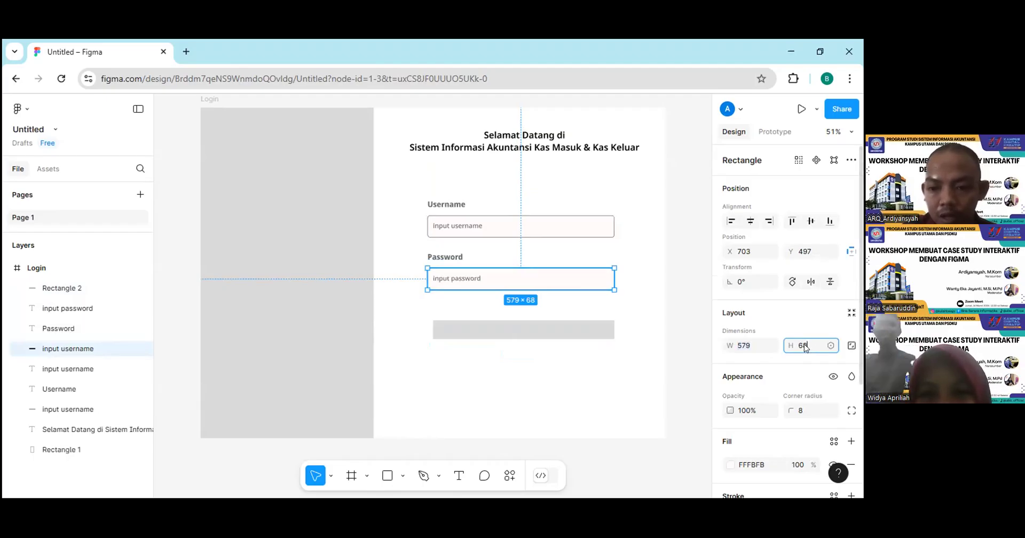
left_click(750, 347)
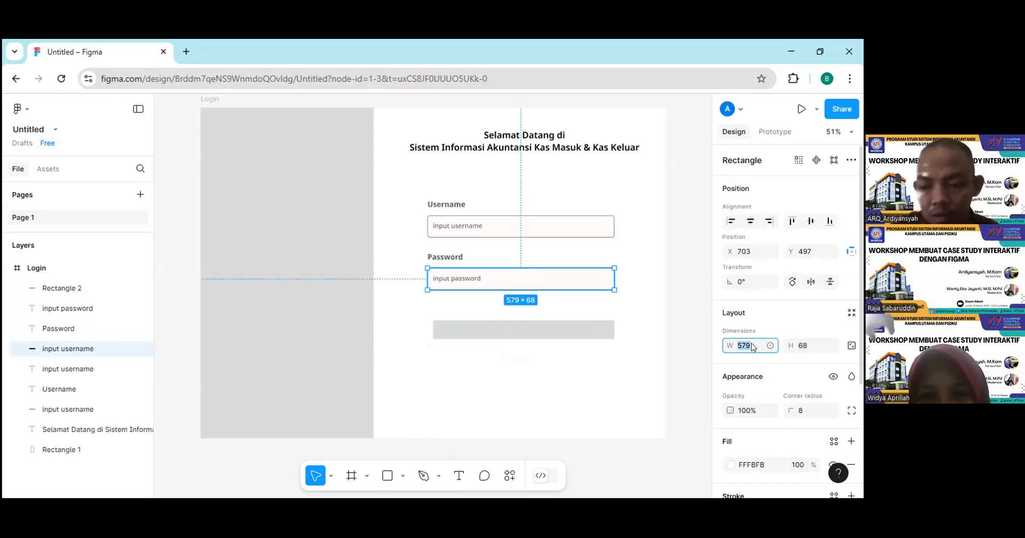
left_click(805, 349)
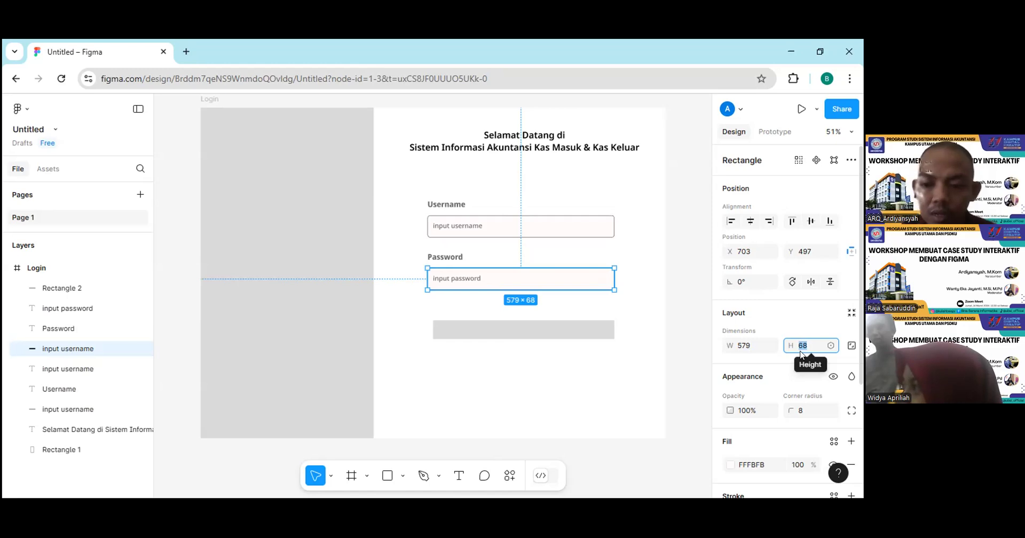
left_click(586, 329)
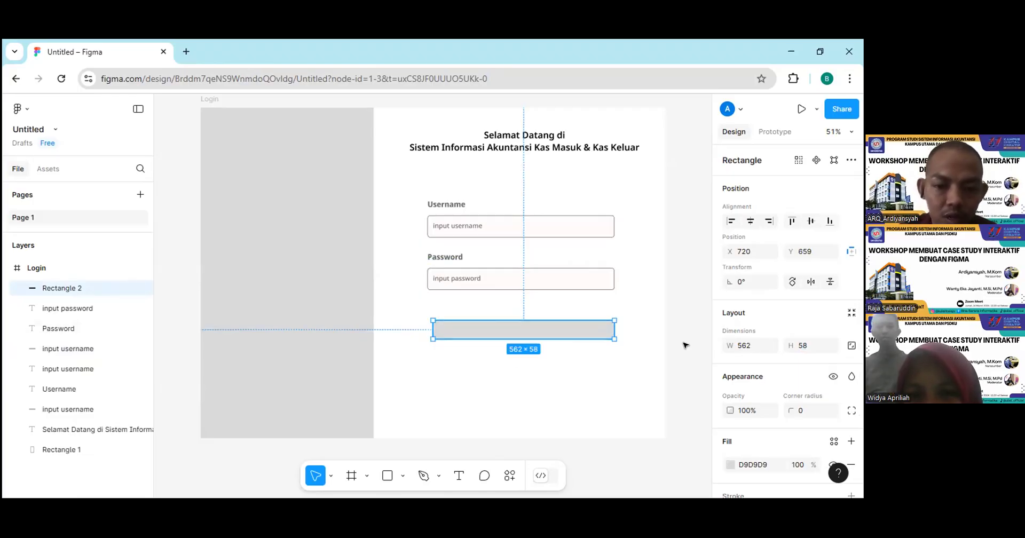
left_click(752, 347)
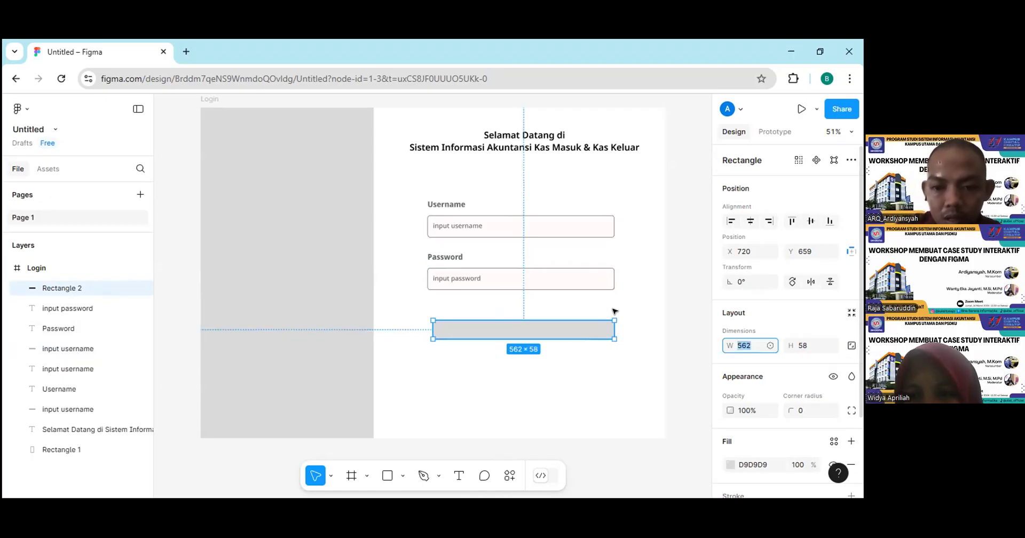
left_click(572, 280)
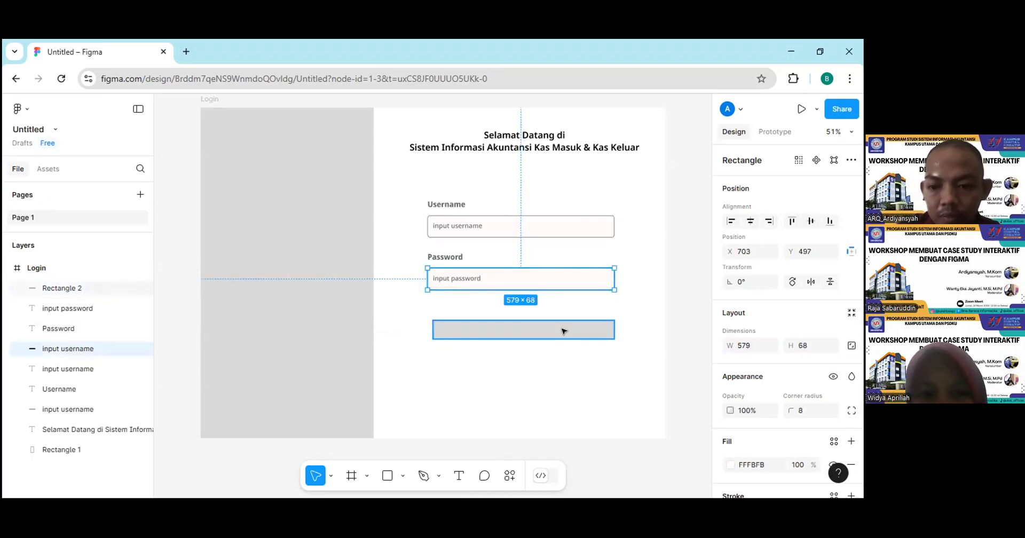
left_click(563, 331)
left_click(753, 345)
type("0")
key("Return")
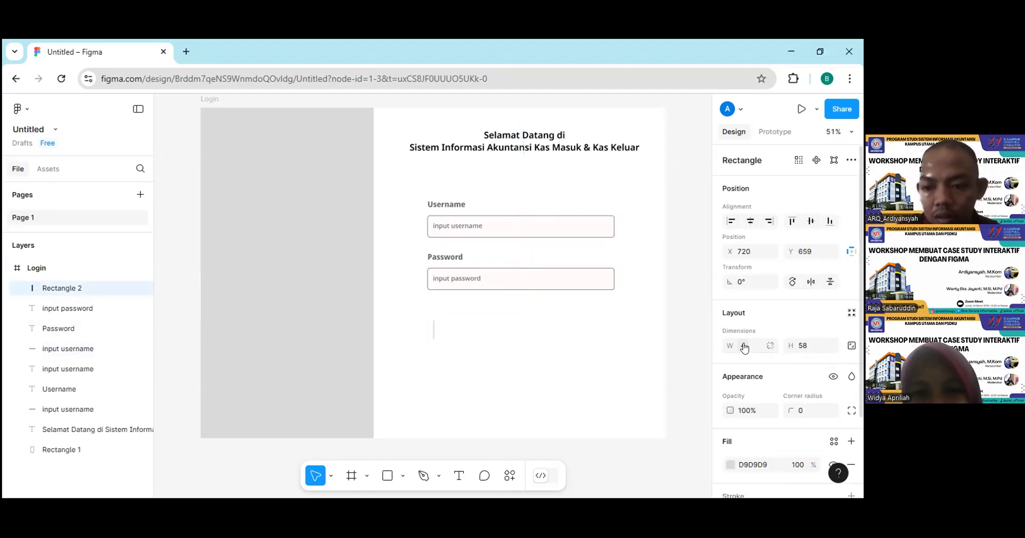
key("ctrl+z")
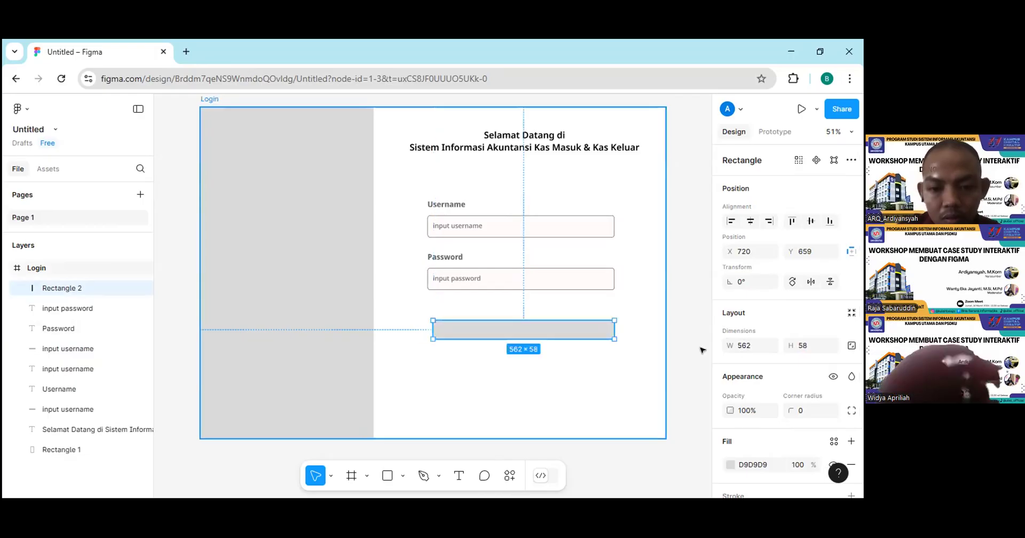
- Set the width of the grey rectangle below the password input box to 579
left_click(750, 346)
left_click(750, 348)
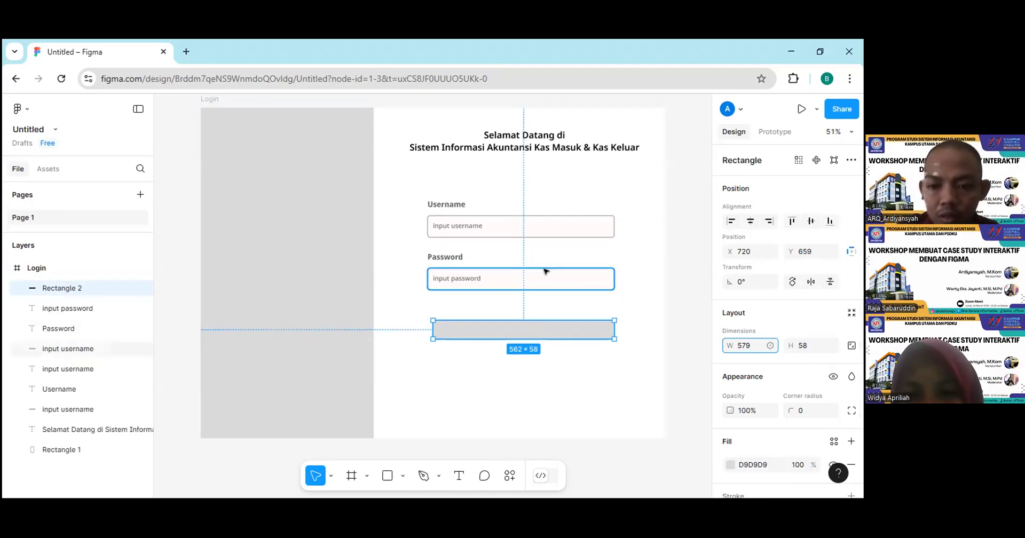
left_click(544, 272)
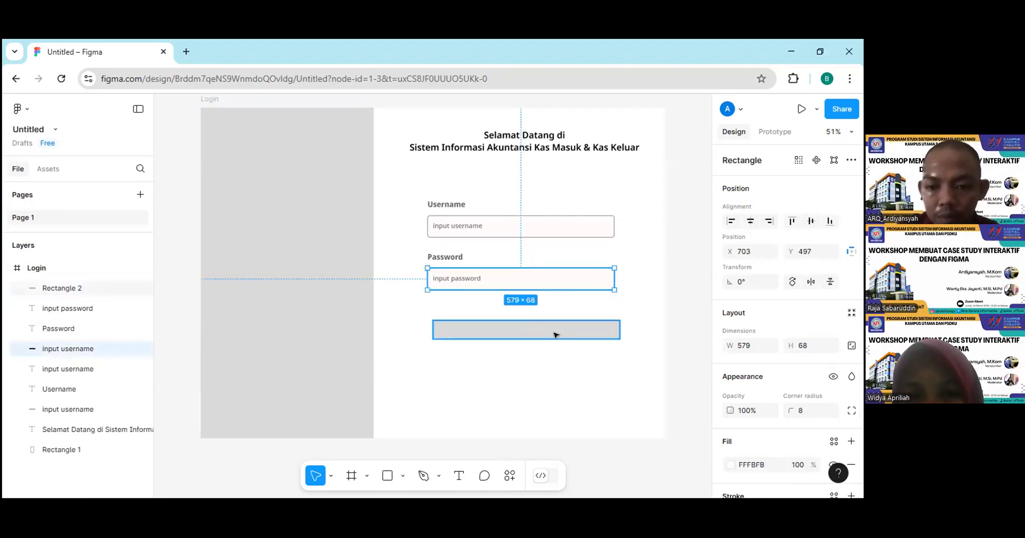
- Set the height of the grey rectangle below the password input box to 72
left_click(555, 335)
left_click(811, 346)
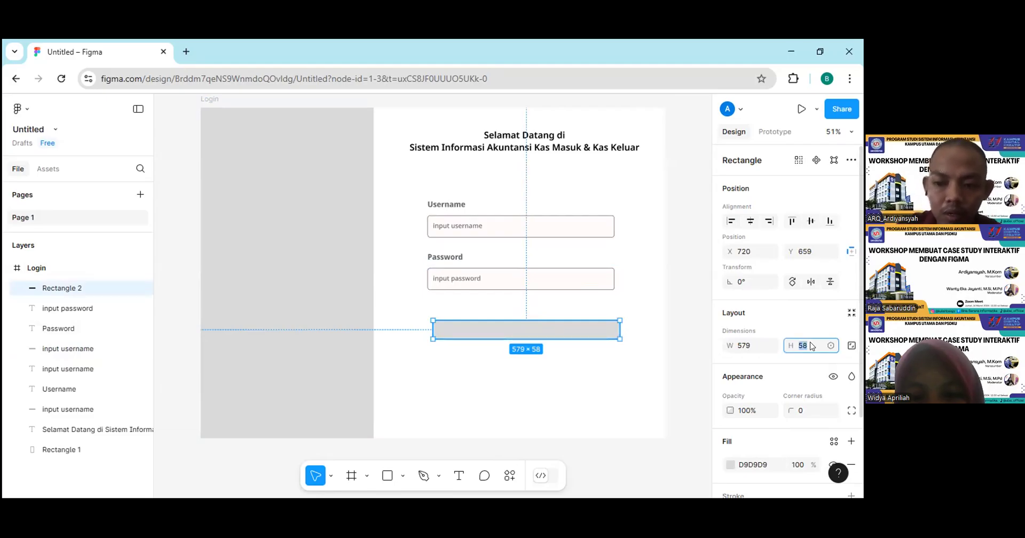
key("BackSpace")
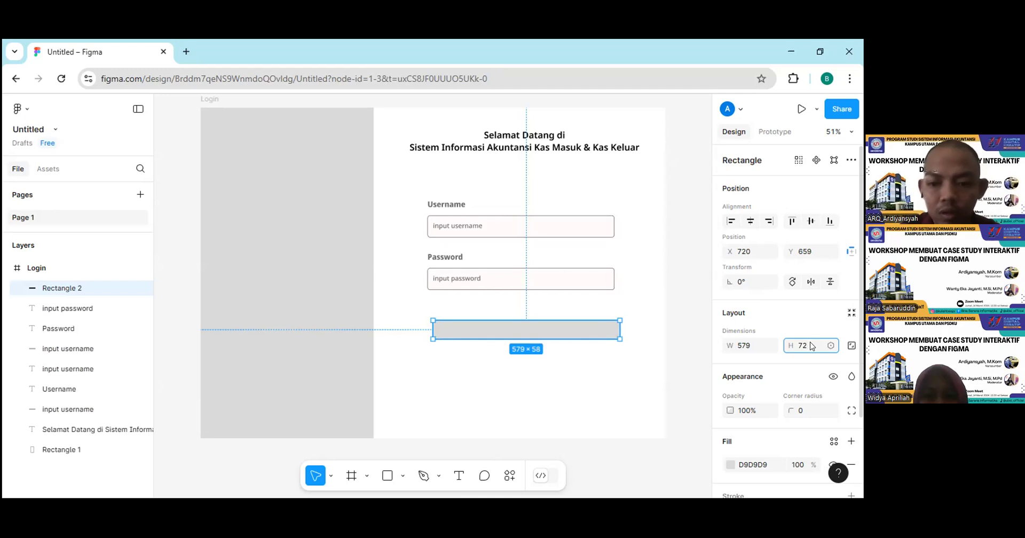
key("Return")
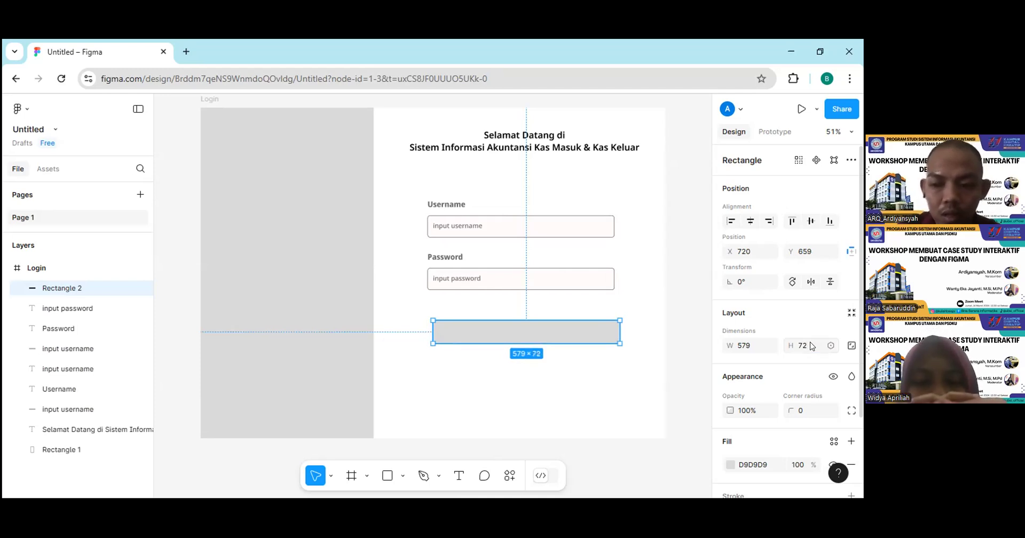
- Set the grey rectangle's height to 70 and keep the rectangle selected
left_click(811, 346)
left_click(811, 347)
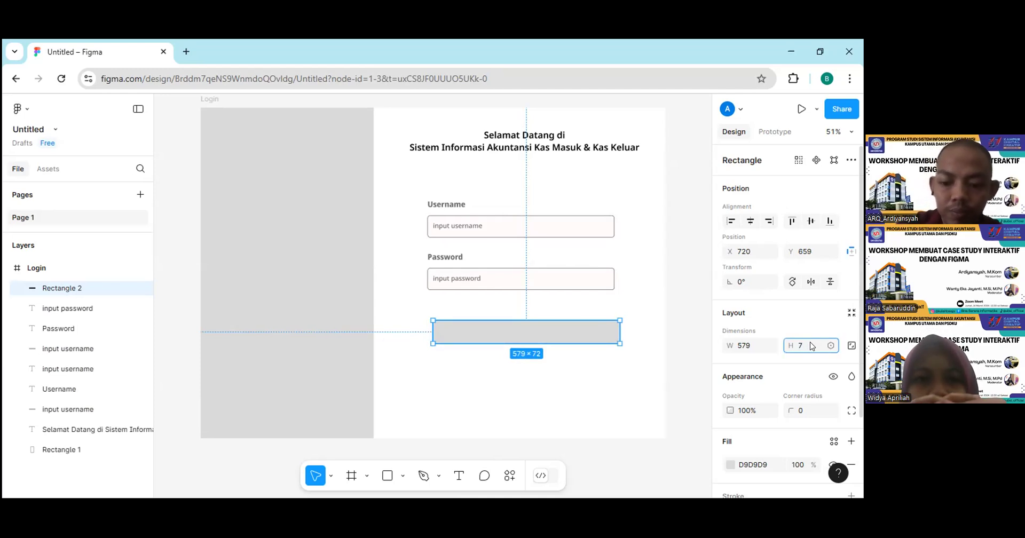
key("Return")
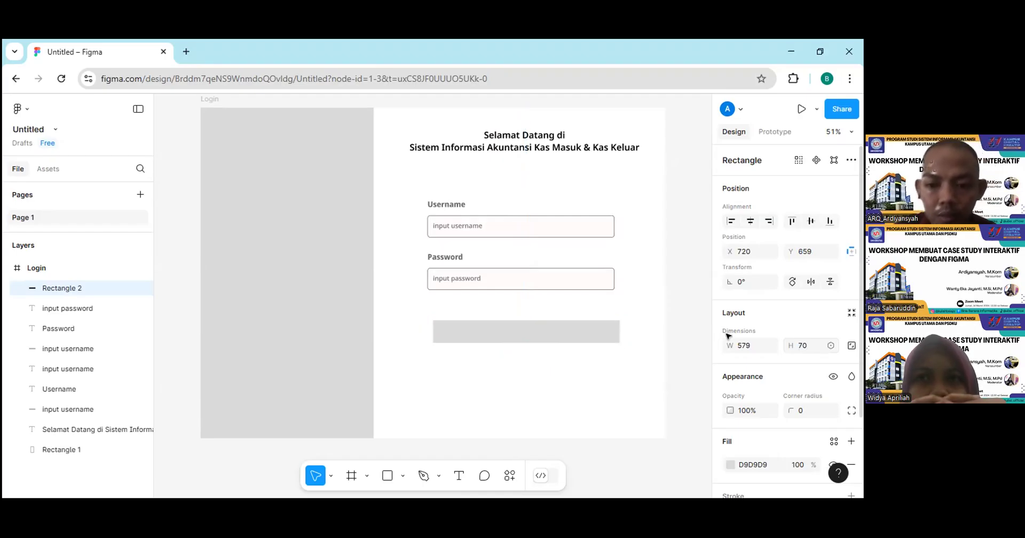
left_click(609, 337)
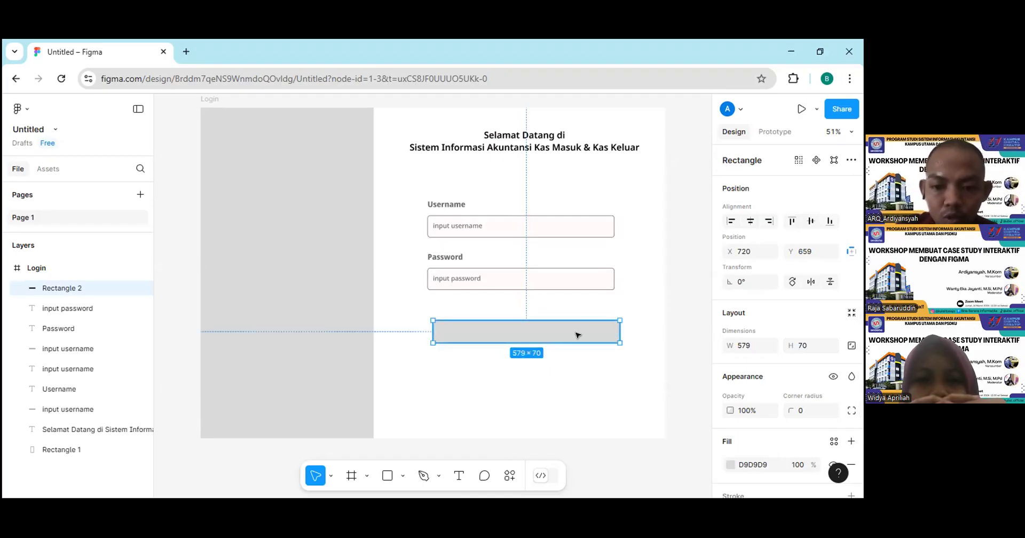
- Move the grey rectangle to X 703, Y 697, lining it up with the input boxes and widening the gap below the password box
left_click_drag(568, 330, 575, 329)
key("Down")
key("Down")
key("Down")
key("Down")
key("Down")
key("Down")
key("Down")
key("Down")
key("Down")
key("Down")
key("Down")
key("Down")
key("Down")
key("Down")
key("Down")
key("Down")
key("Down")
key("Down")
key("Down")
key("Down")
key("Down")
key("Down")
key("Down")
key("Down")
key("Down")
key("Down")
key("Down")
key("Down")
key("Down")
key("Down")
key("Down")
key("Down")
key("Down")
key("Down")
key("Down")
key("Down")
key("Down")
key("Down")
key("Down")
key("Down")
key("Down")
key("Down")
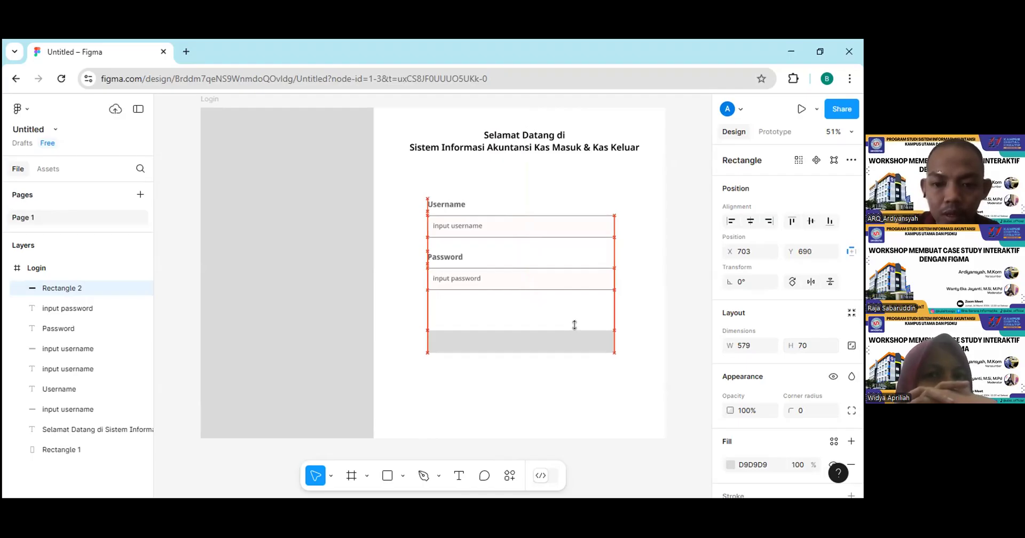
key("Down")
key("Down")
key("Down")
key("Down")
key("Down")
key("Down")
key("Down")
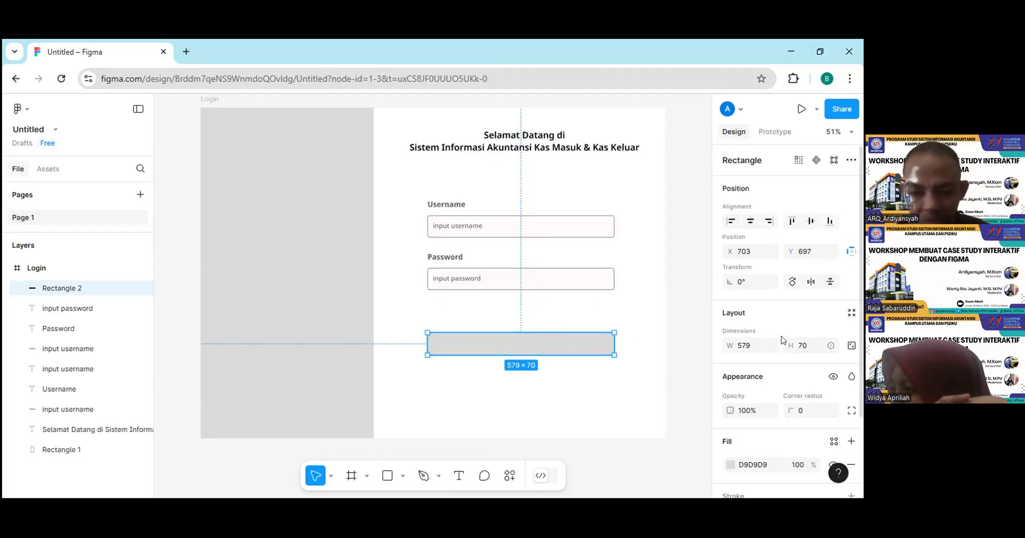
- Round the corners of the grey rectangle below the password input box with a corner radius of 8
scroll(783, 320, "down", 2)
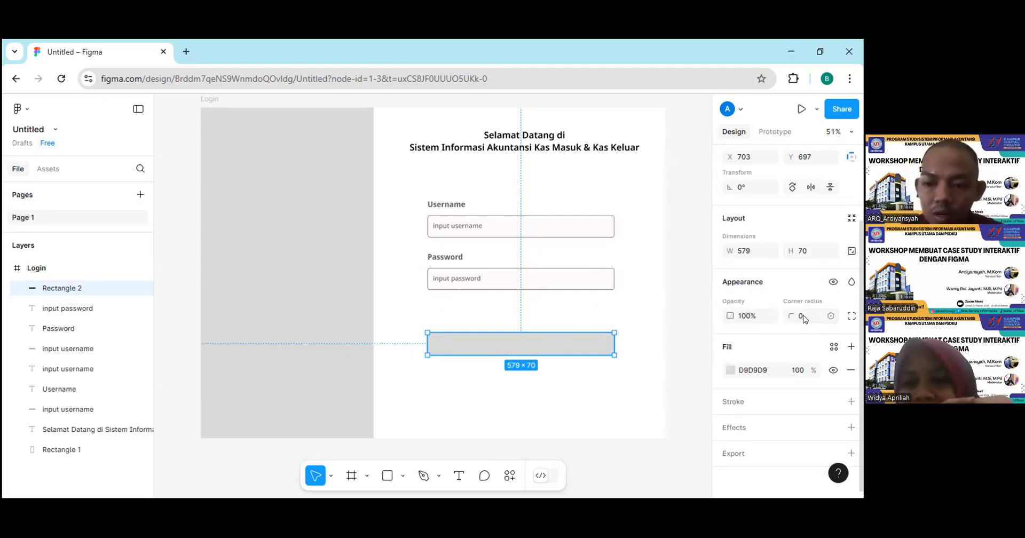
left_click(804, 318)
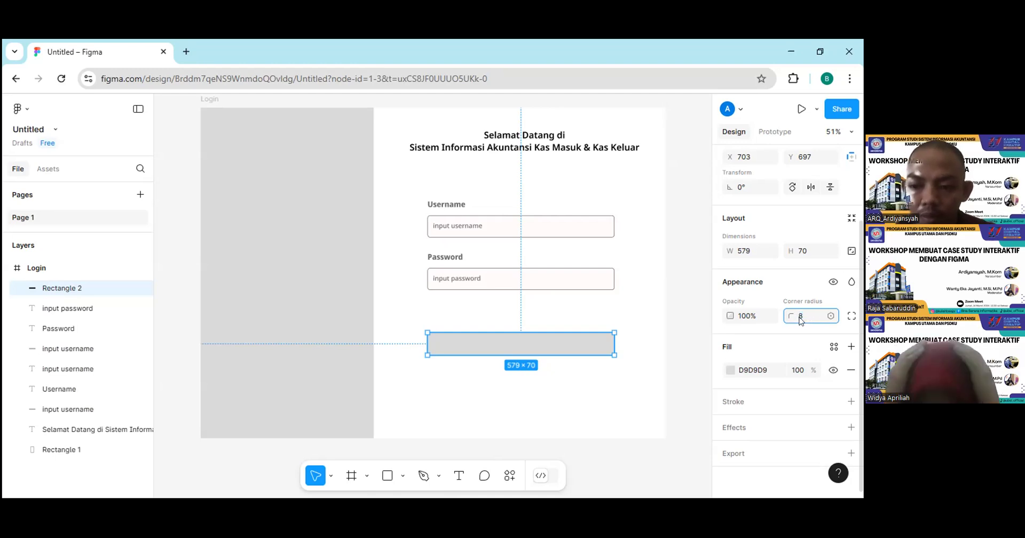
key("Return")
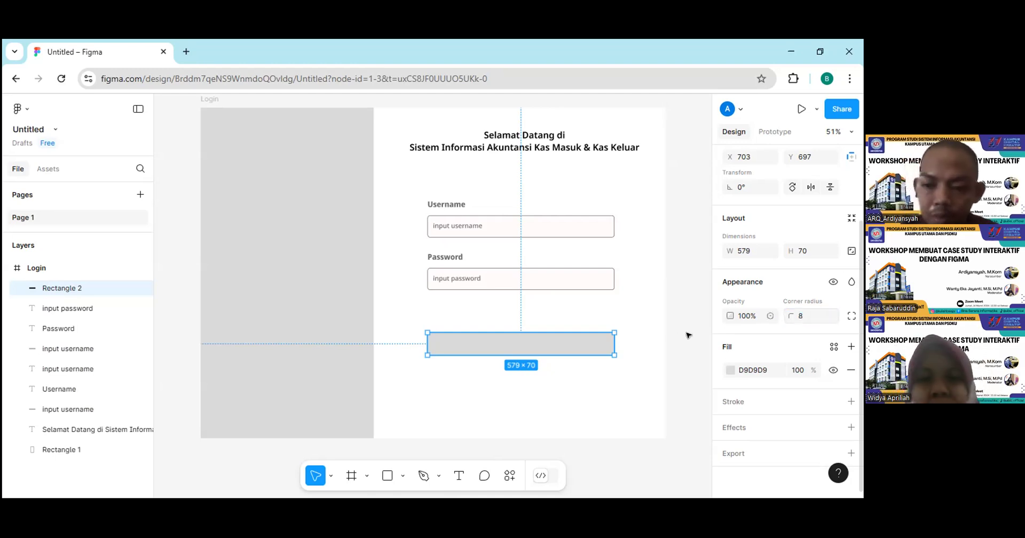
left_click(633, 346)
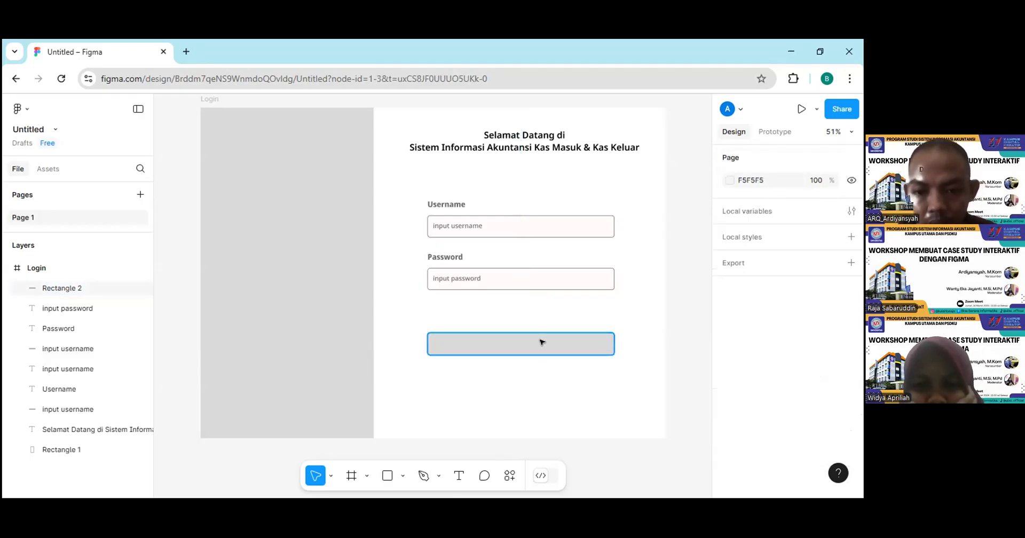
left_click(560, 347)
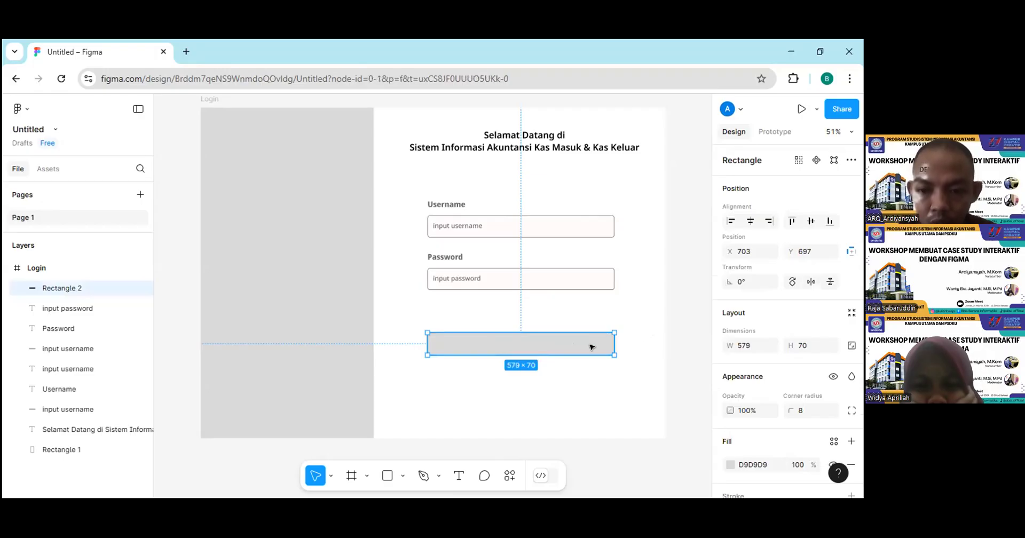
left_click(592, 364)
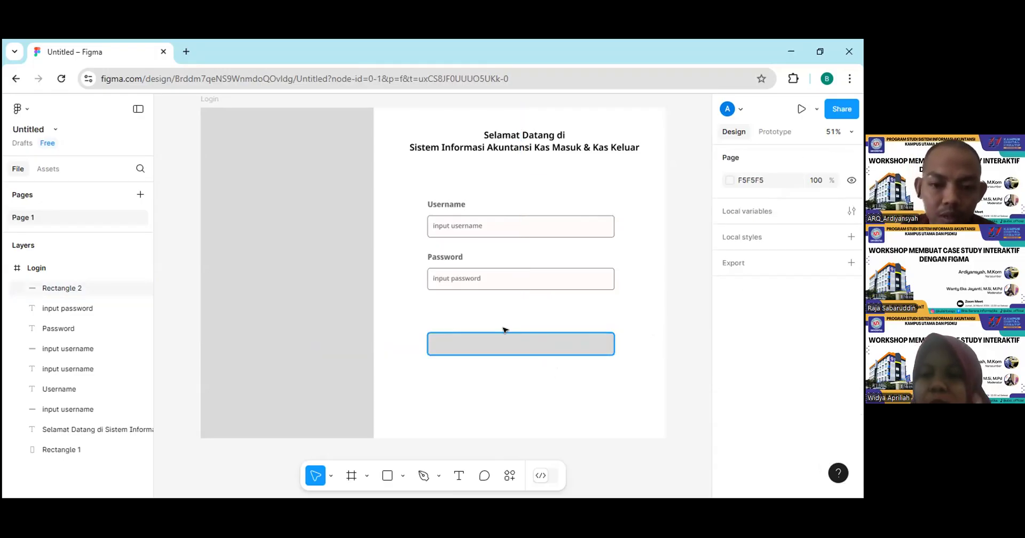
- Set the fill colour of the rectangle below the password input box to 252EFF
left_click(552, 346)
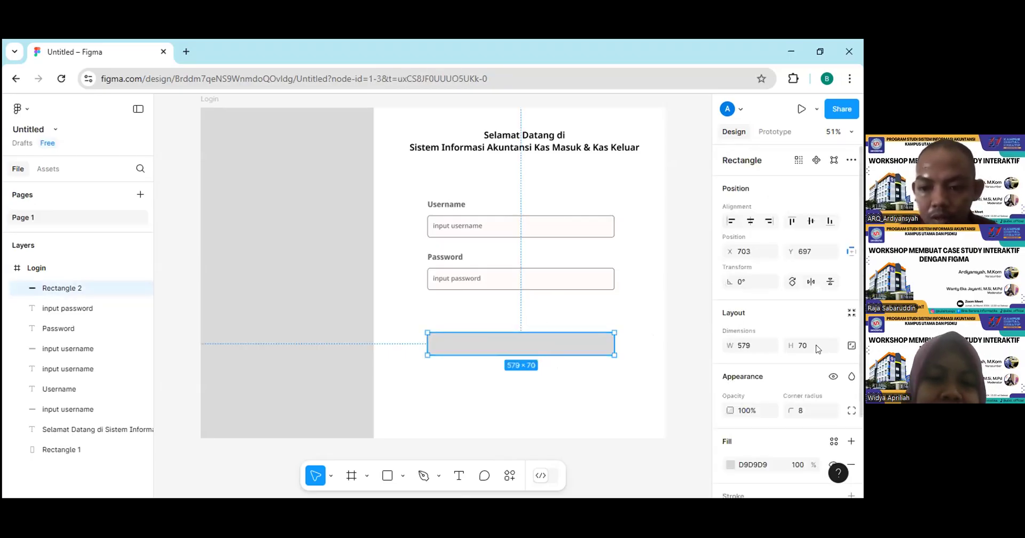
scroll(813, 364, "down", 2)
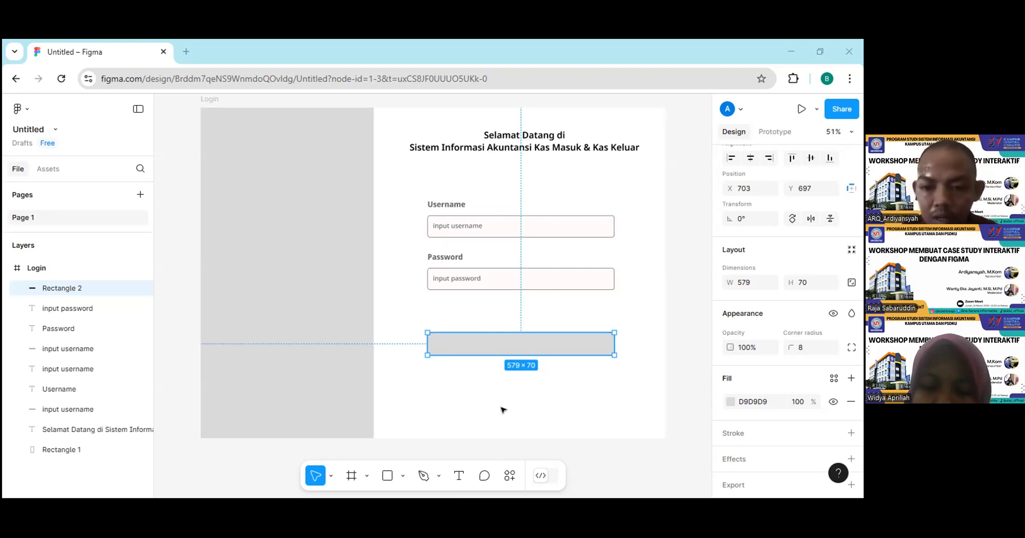
left_click(752, 402)
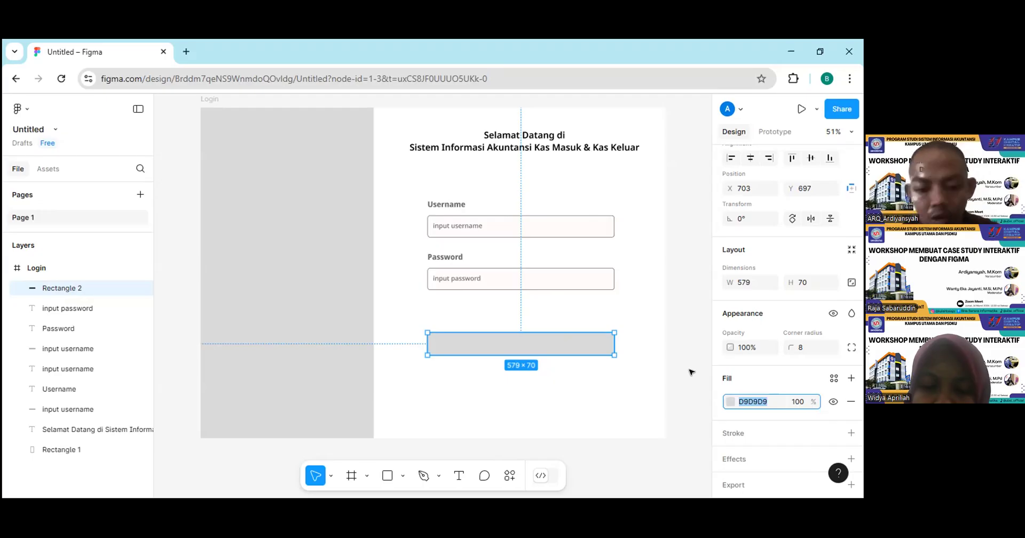
type("252")
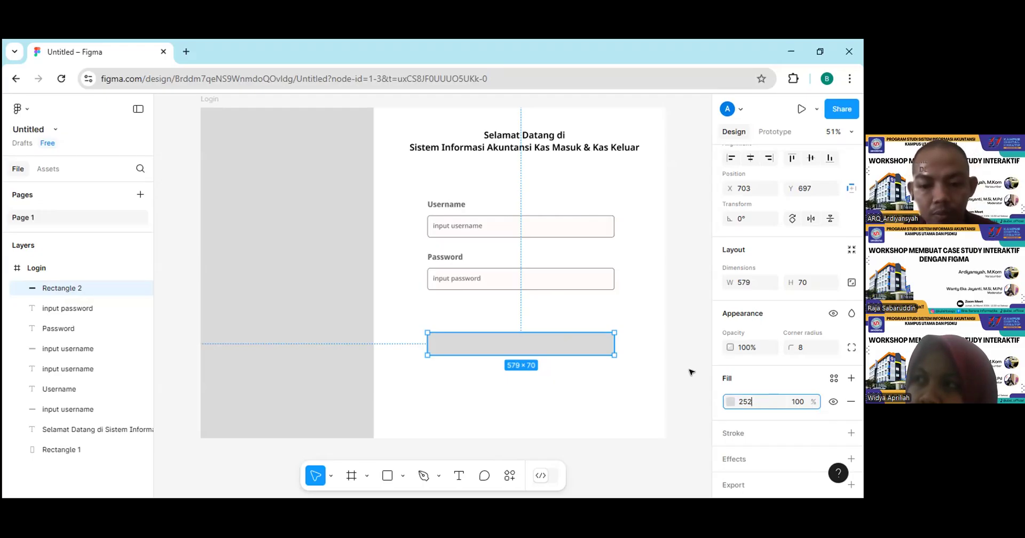
type("EFF")
key("Return")
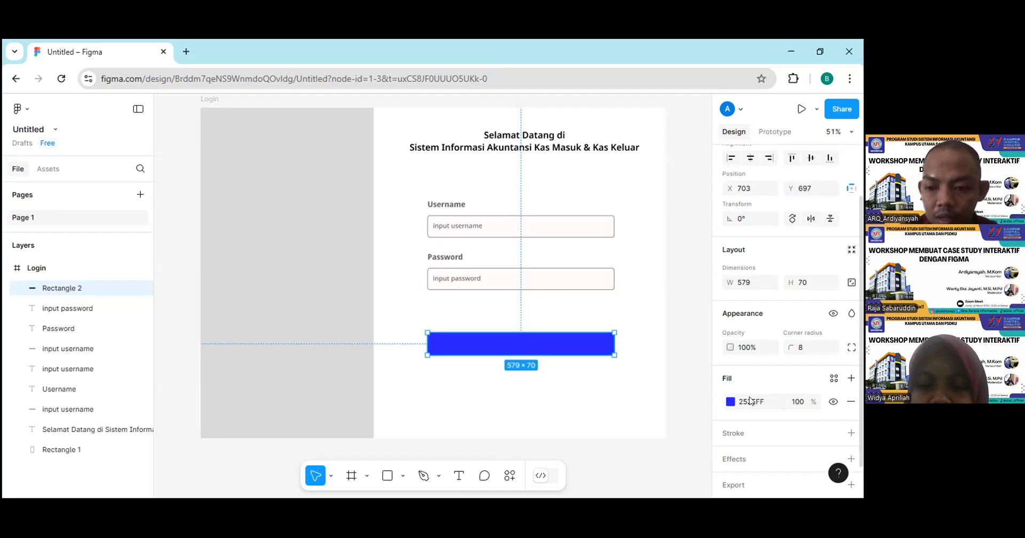
- Examine the blue rectangle's fill code and its colour picker without changing the colour
left_click(770, 406)
left_click_drag(766, 406, 739, 402)
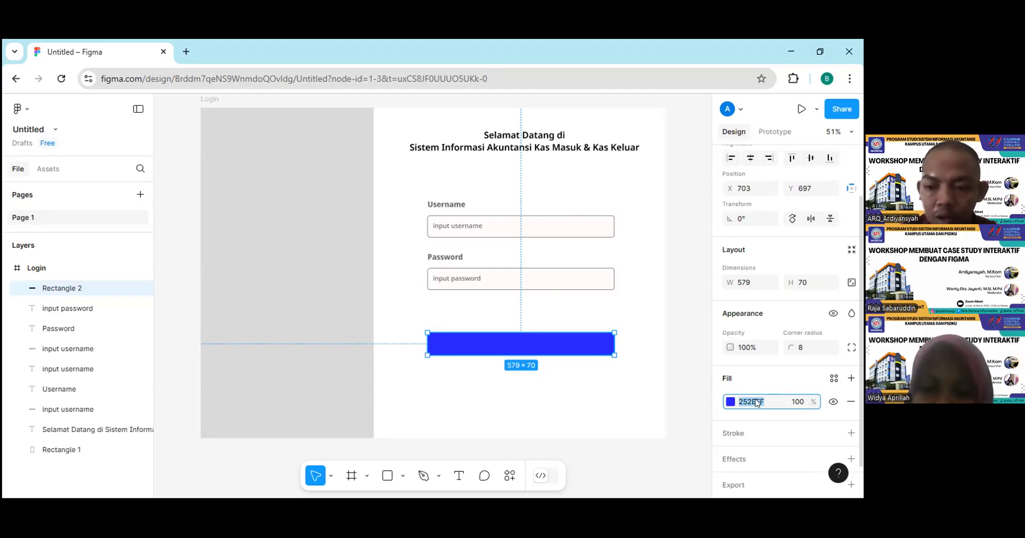
left_click(765, 403)
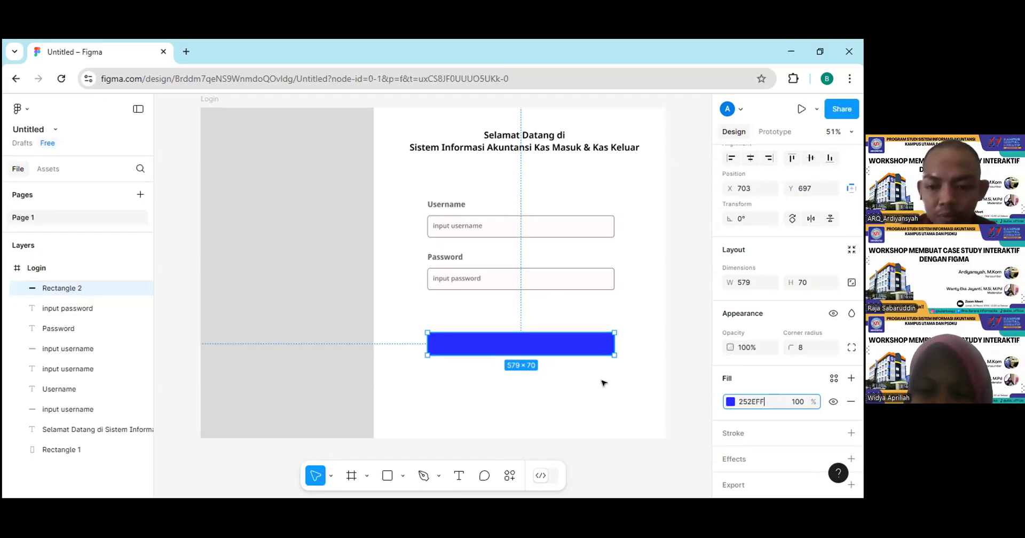
left_click(672, 387)
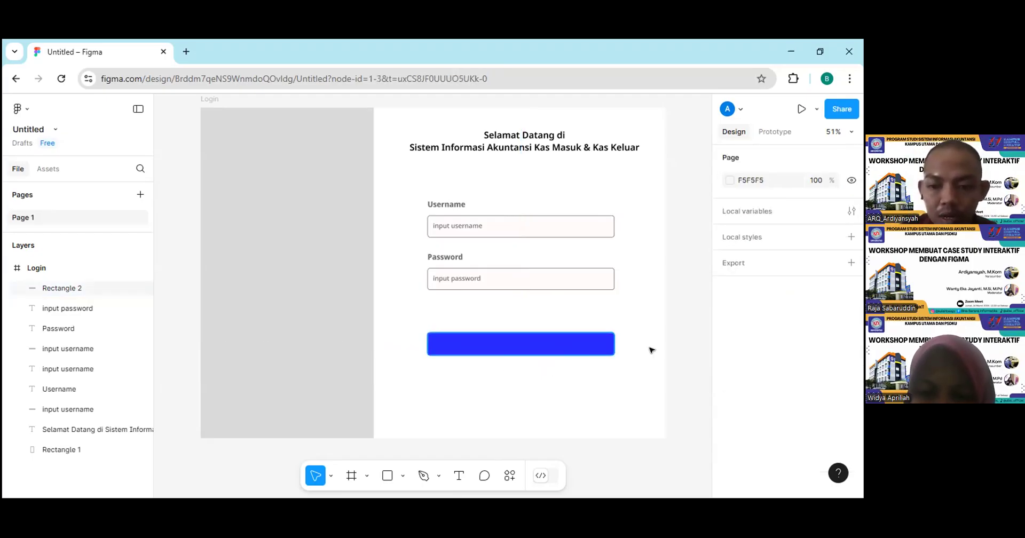
key("ctrl+z")
scroll(782, 374, "down", 3)
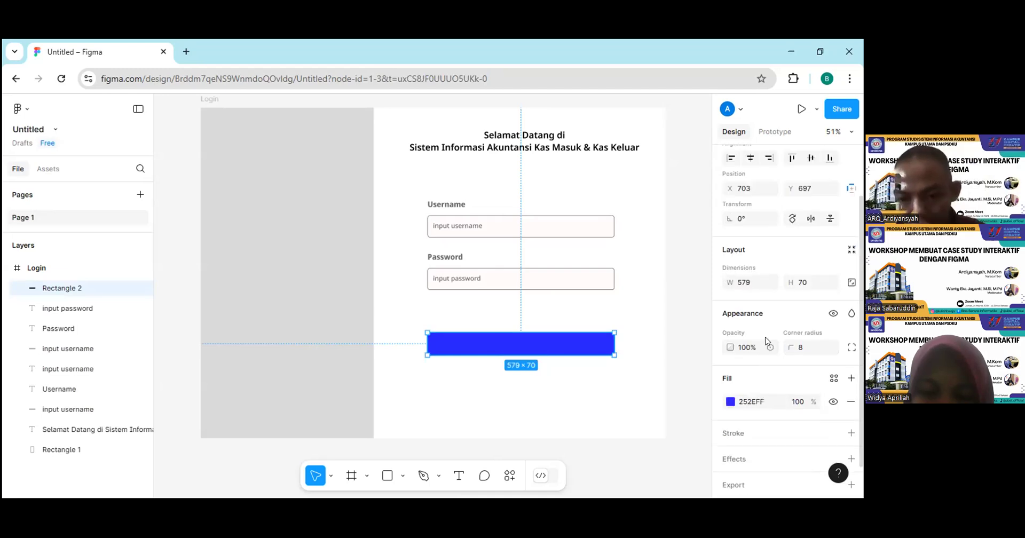
scroll(779, 411, "down", 1)
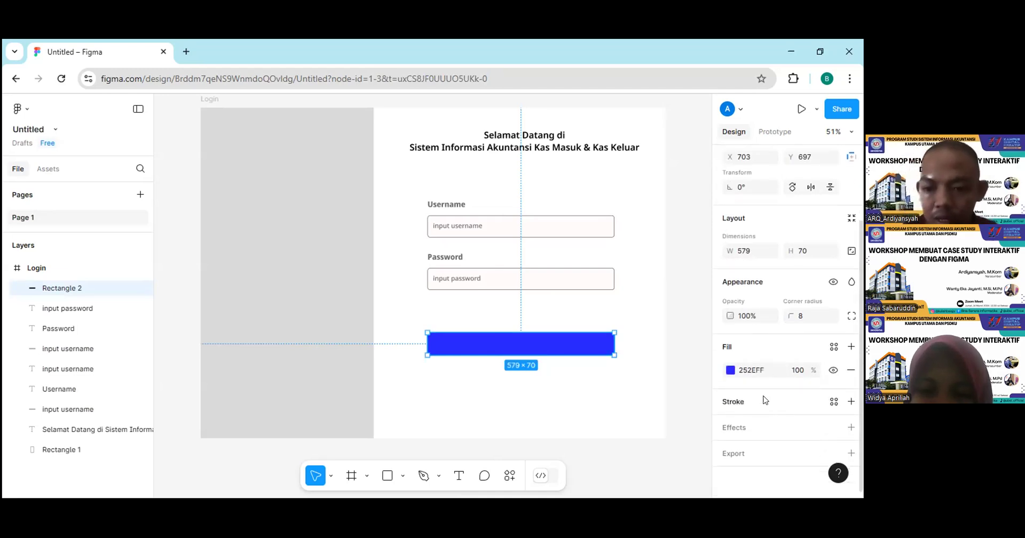
left_click(730, 370)
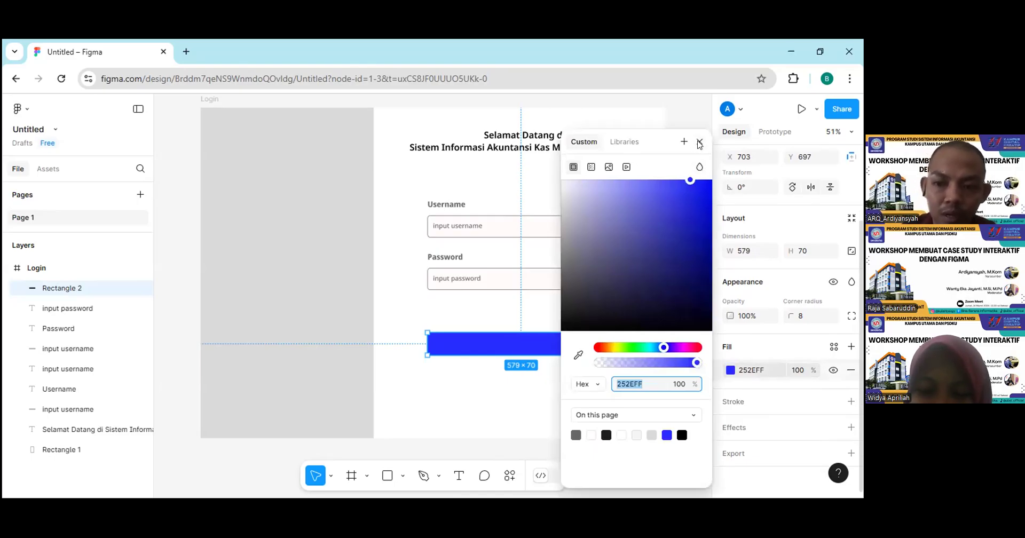
left_click(699, 143)
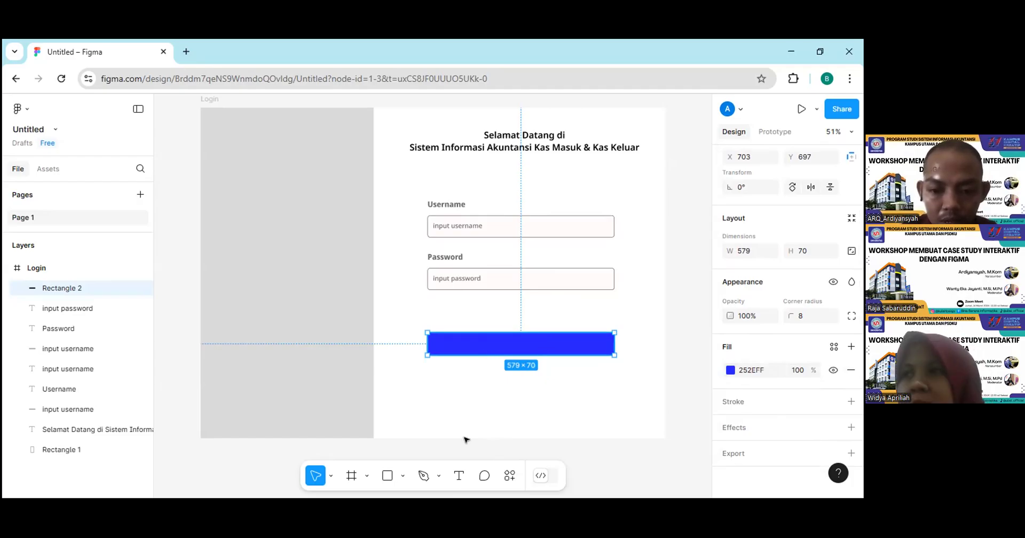
- Add a 203 × 40 text box with centre-aligned text LOGIN and place it in the middle of the blue rectangle
left_click(458, 476)
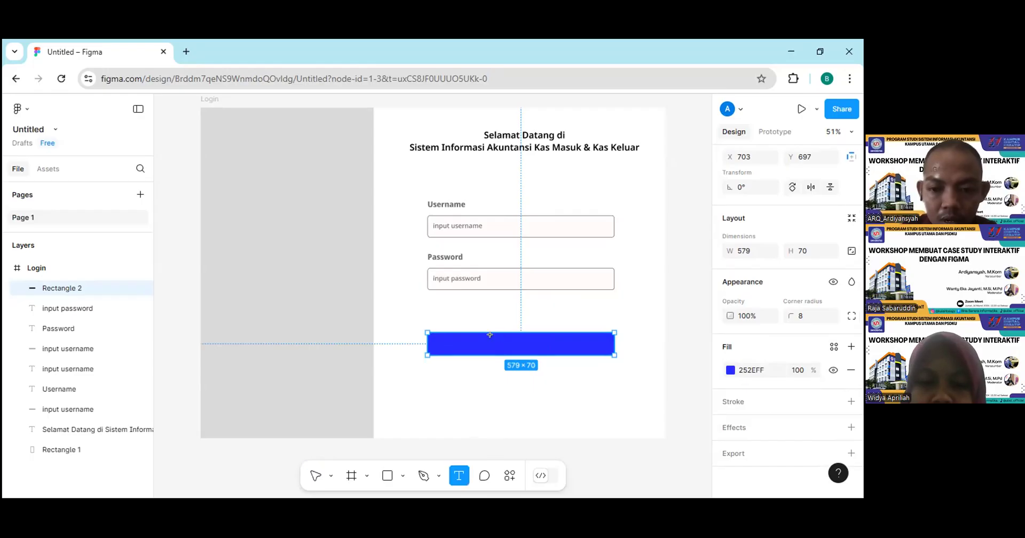
left_click(555, 349)
left_click_drag(556, 346, 557, 343)
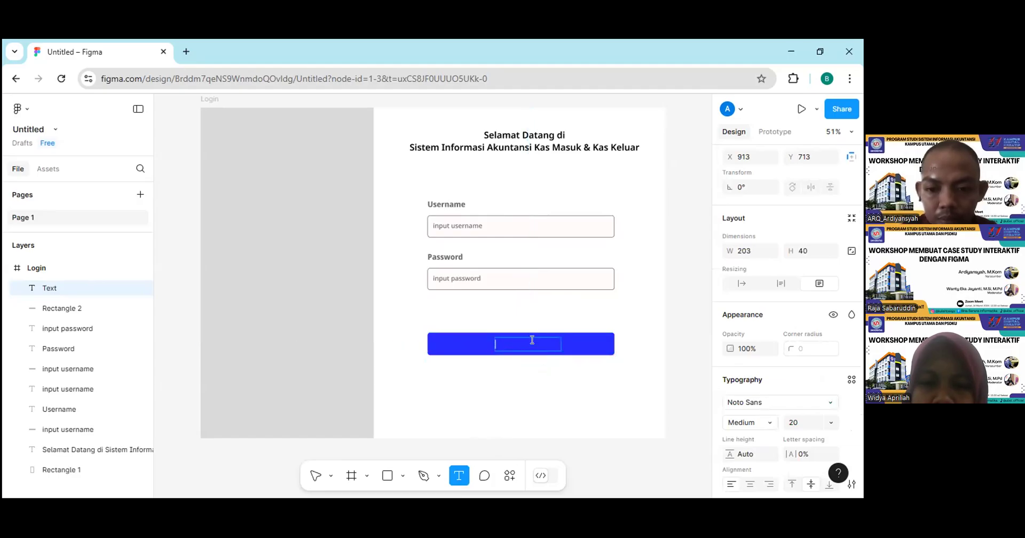
scroll(794, 289, "down", 1)
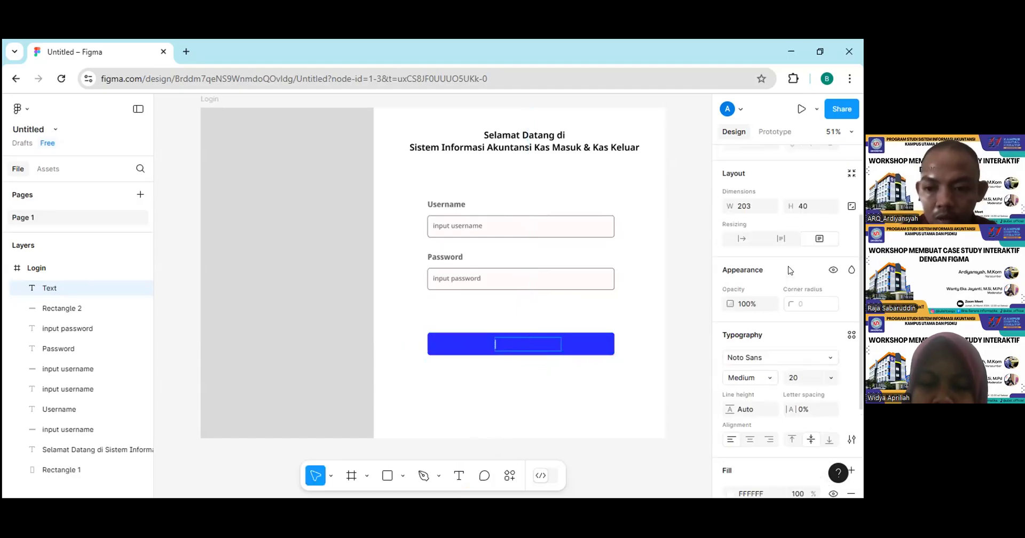
scroll(751, 305, "down", 3)
left_click(750, 317)
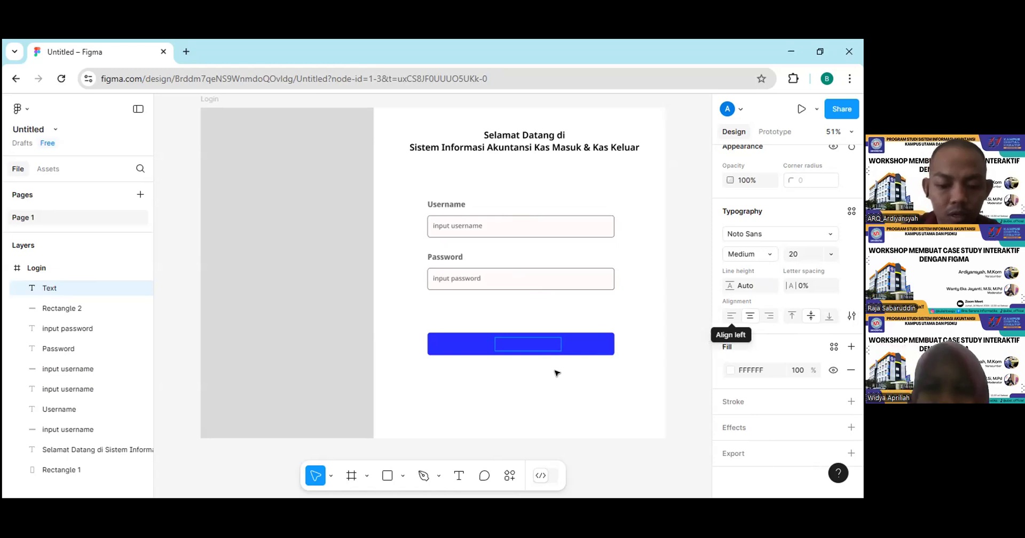
type("LOGIN")
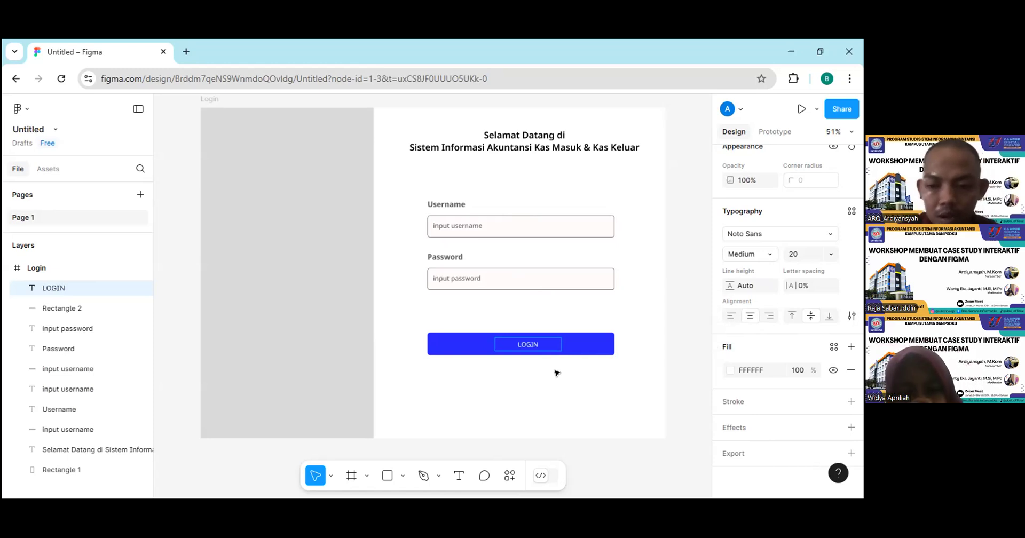
key("Escape")
left_click_drag(549, 347, 541, 345)
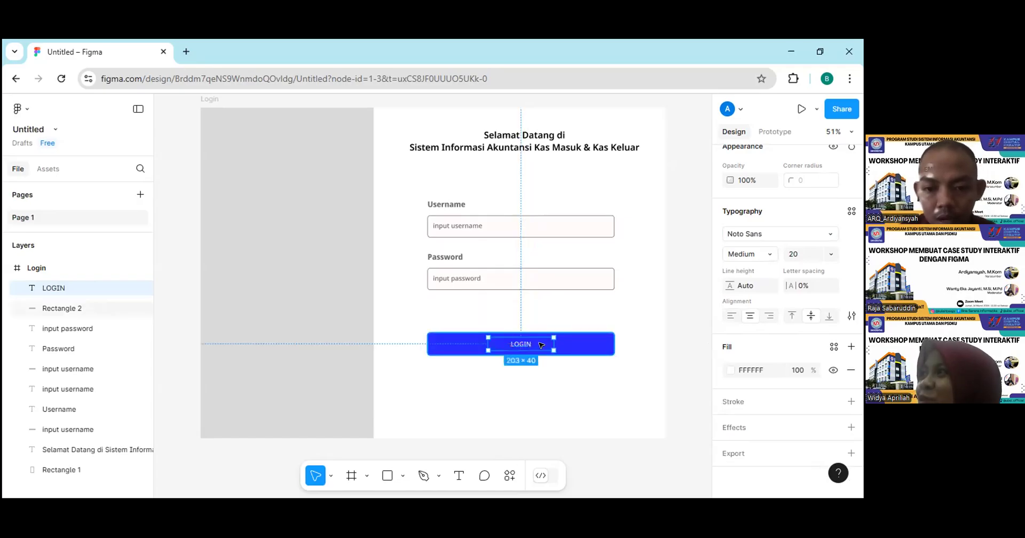
- Set the LOGIN text on the blue rectangle to Display Bold with font size 28
left_click(770, 258)
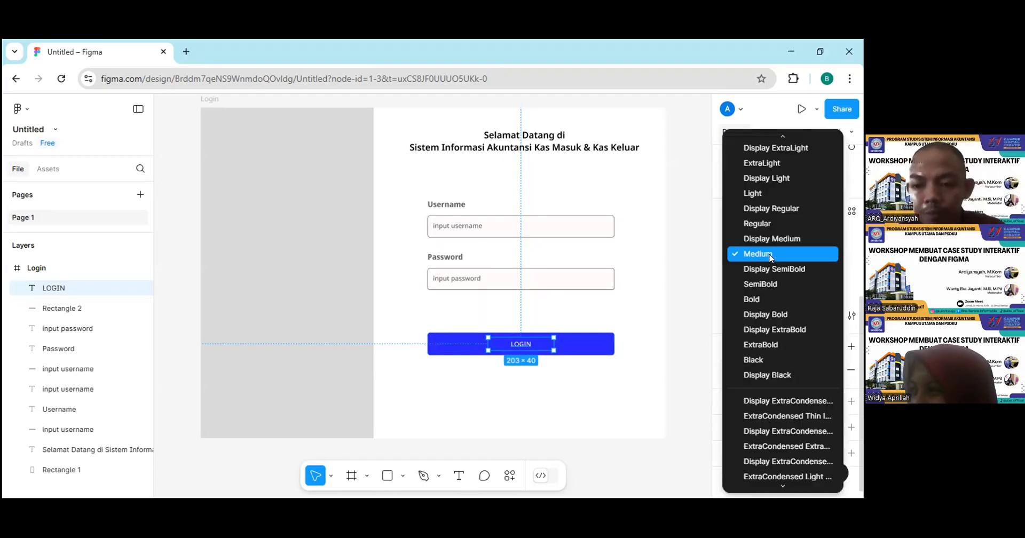
left_click(776, 316)
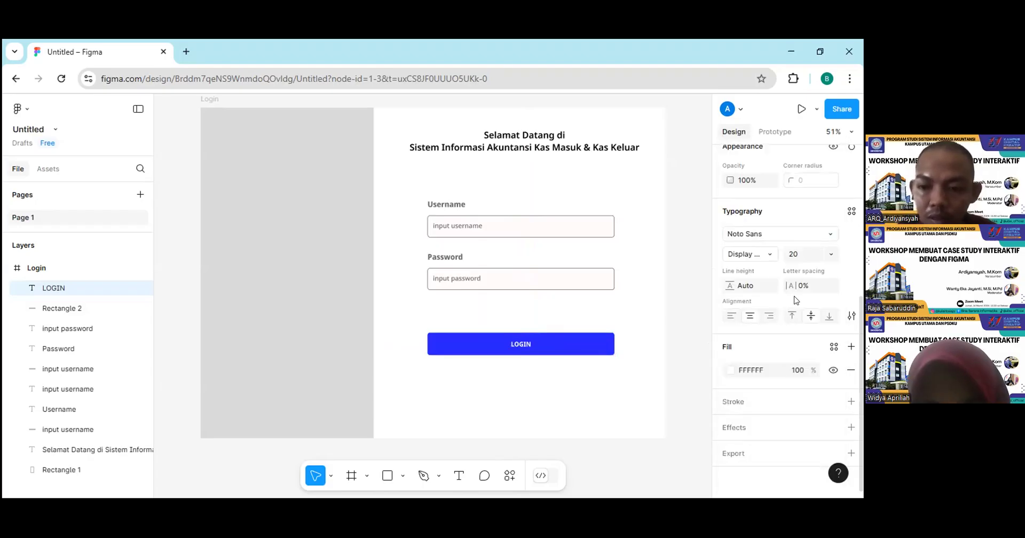
left_click(830, 255)
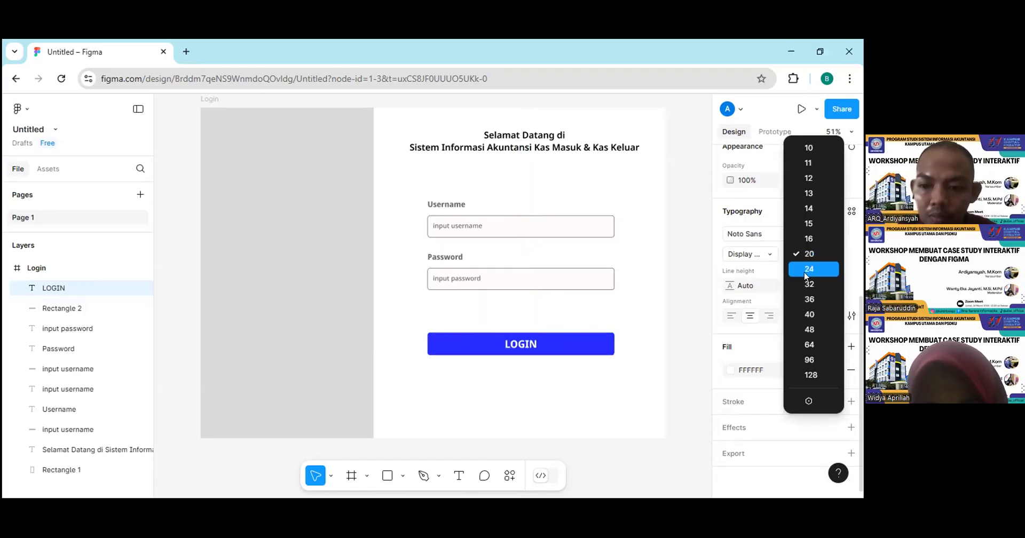
left_click(806, 272)
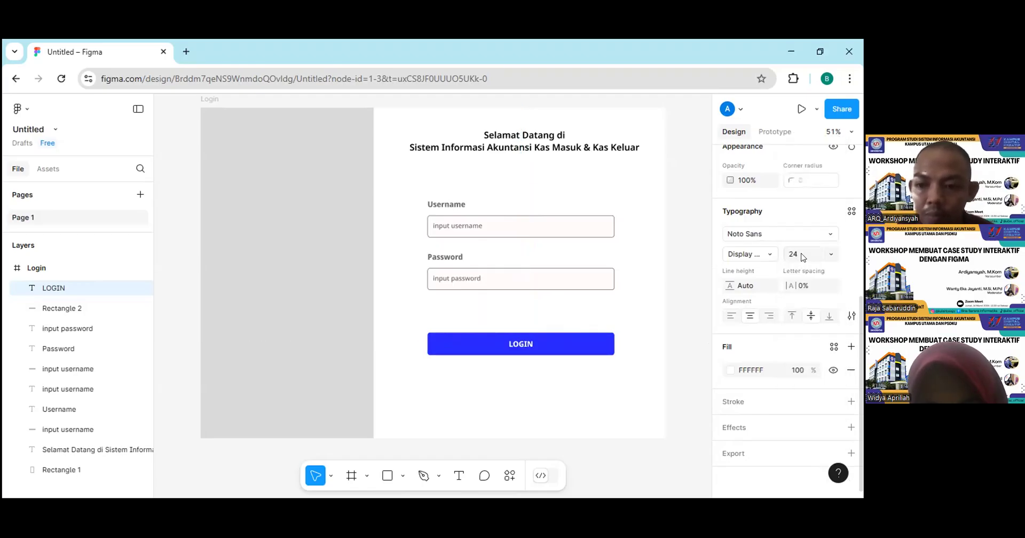
type("28")
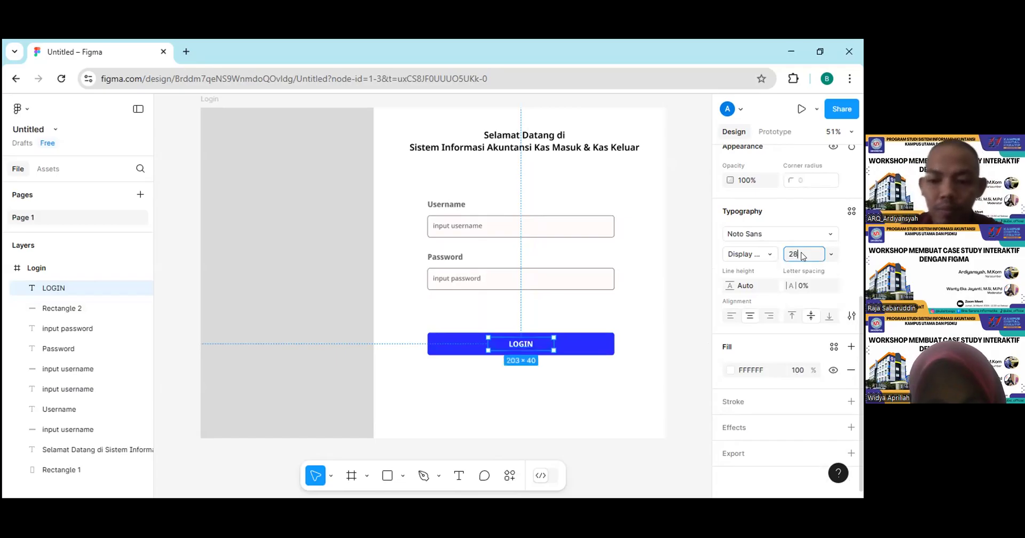
key("Return")
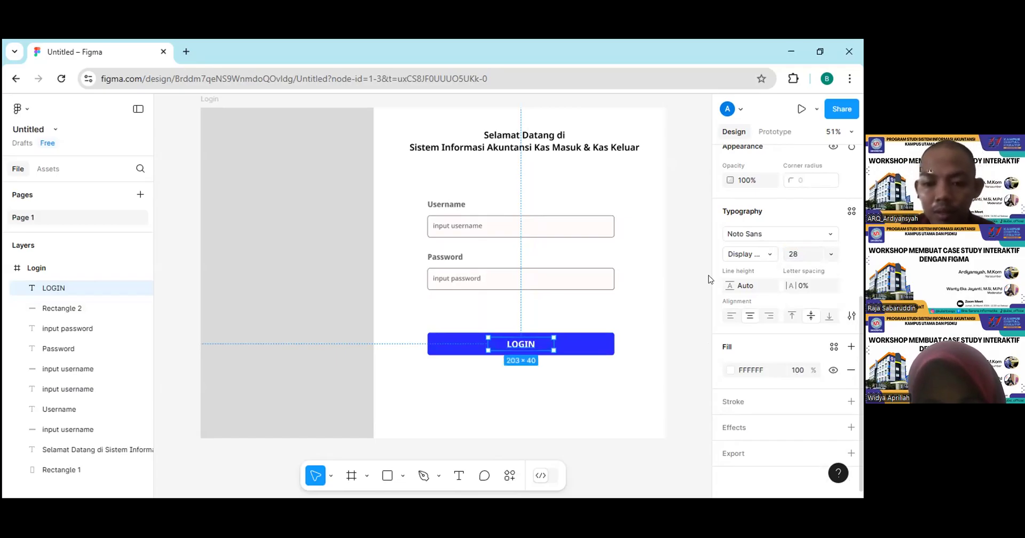
left_click(672, 329)
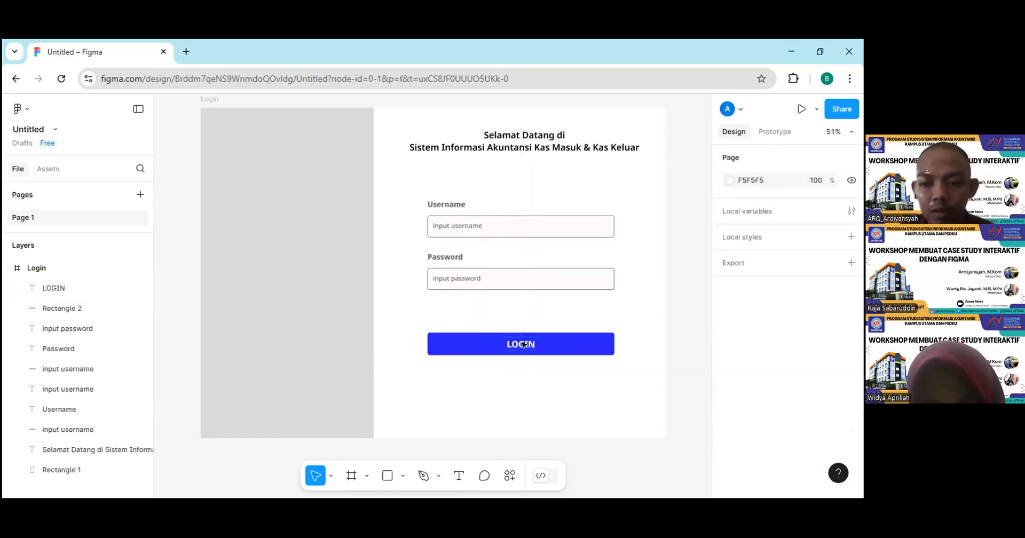
- Check the LOGIN text's fill colour and typography, and inspect the properties of the blue button rectangle
left_click(526, 345)
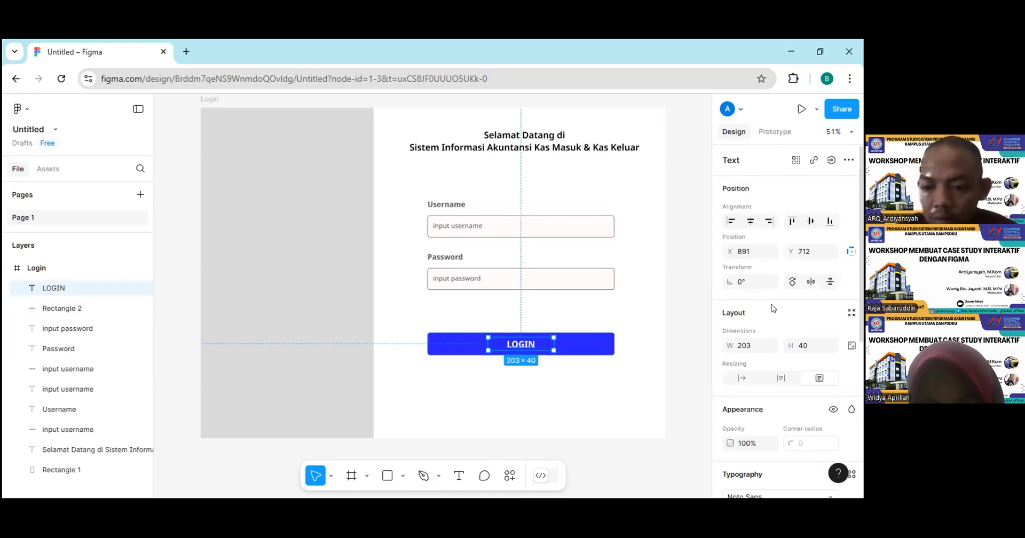
scroll(775, 308, "down", 5)
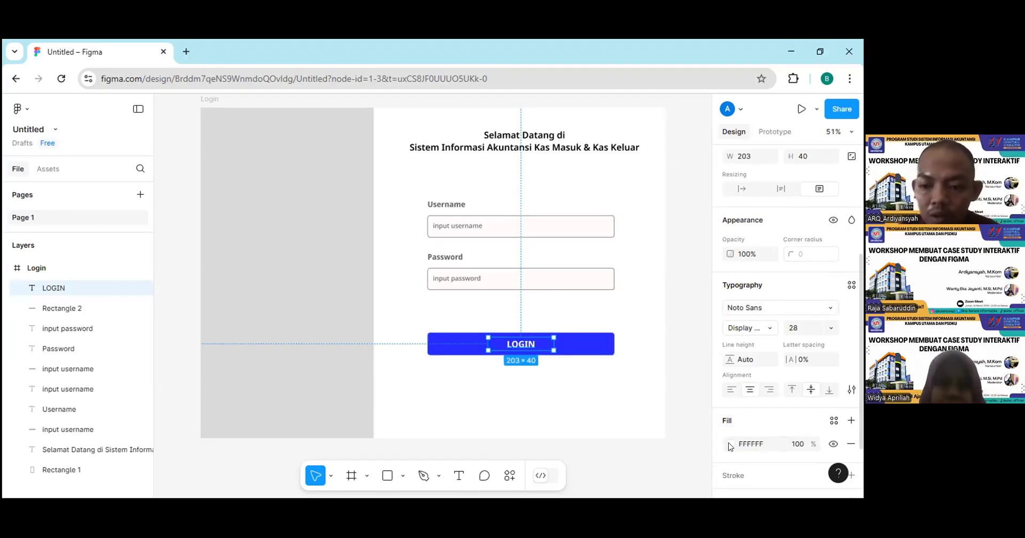
left_click(750, 443)
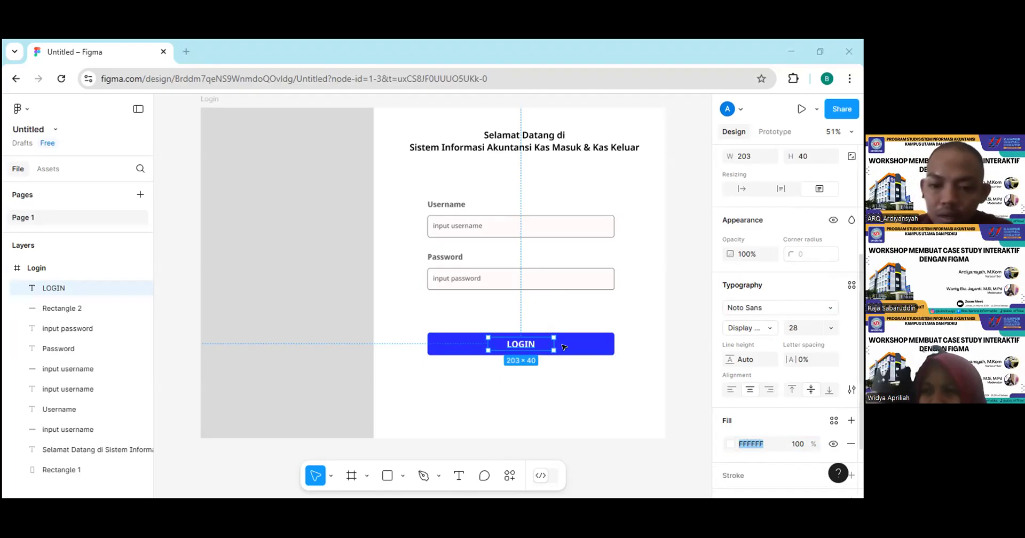
left_click(542, 391)
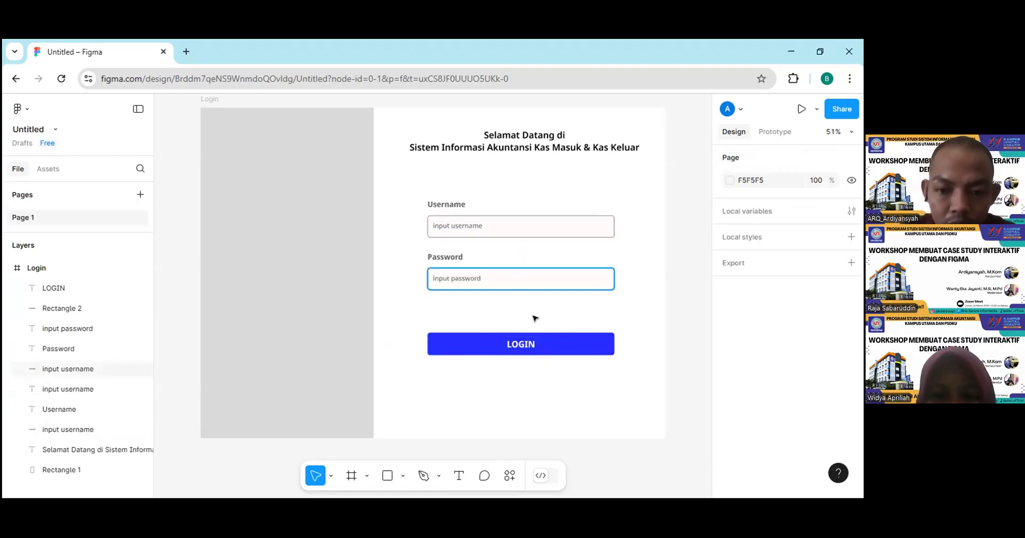
left_click(543, 349)
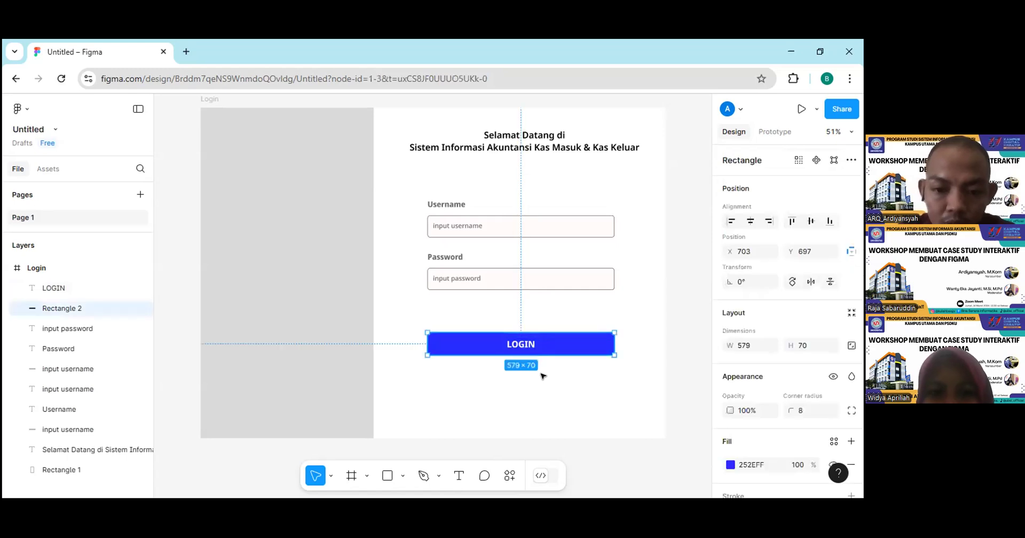
left_click(512, 379)
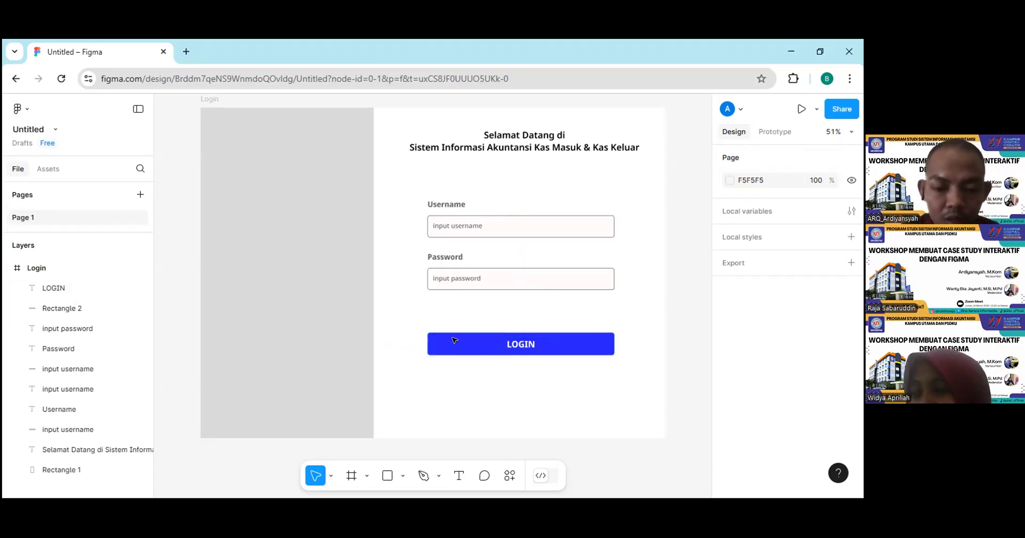
- Draw a small rectangle between the password input box and the LOGIN button and set its size to 26 × 26
left_click(387, 475)
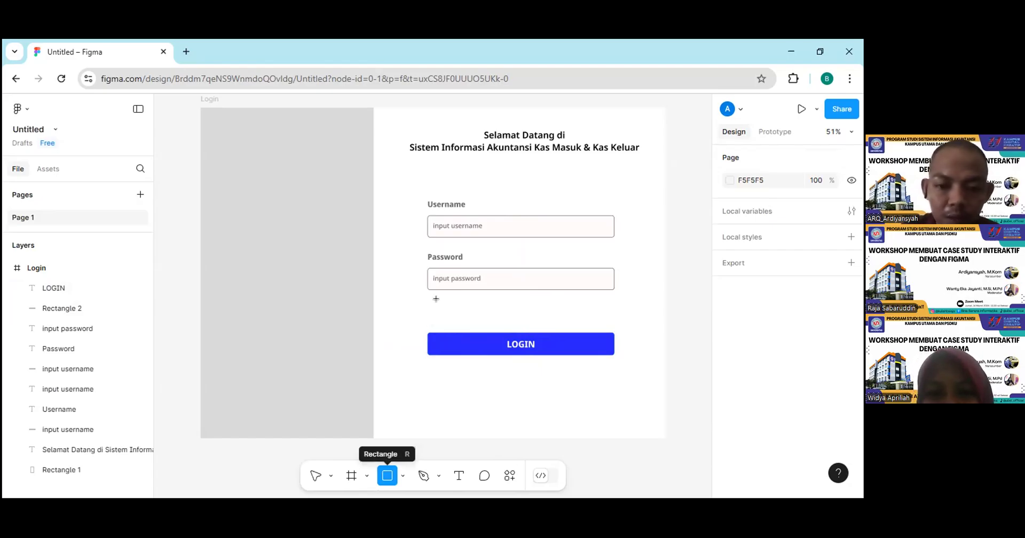
left_click_drag(444, 302, 448, 313)
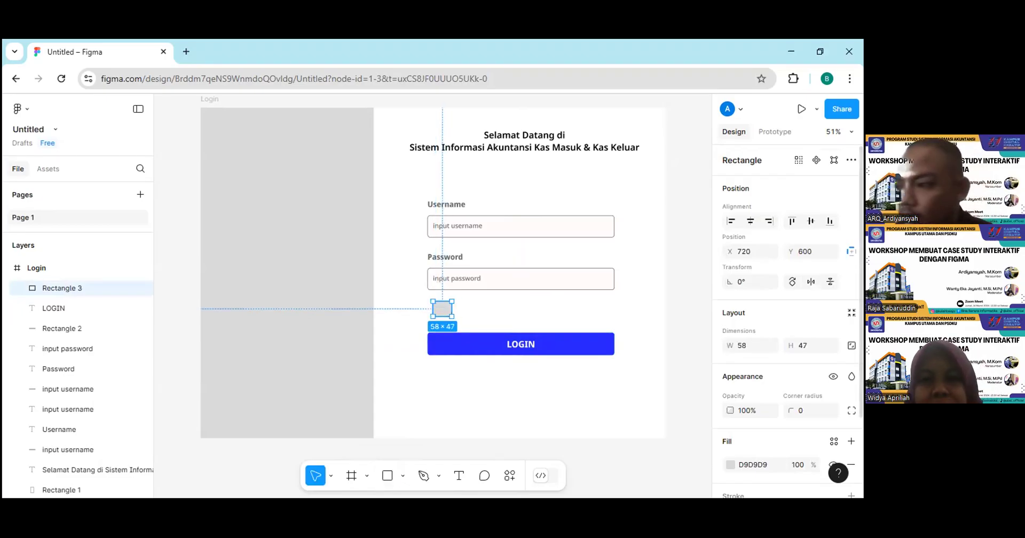
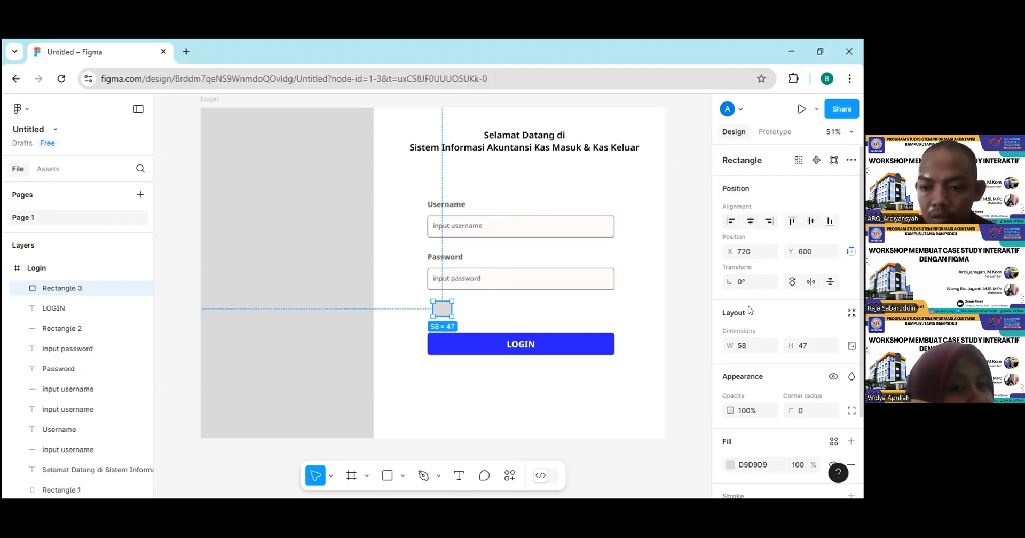
scroll(755, 310, "down", 2)
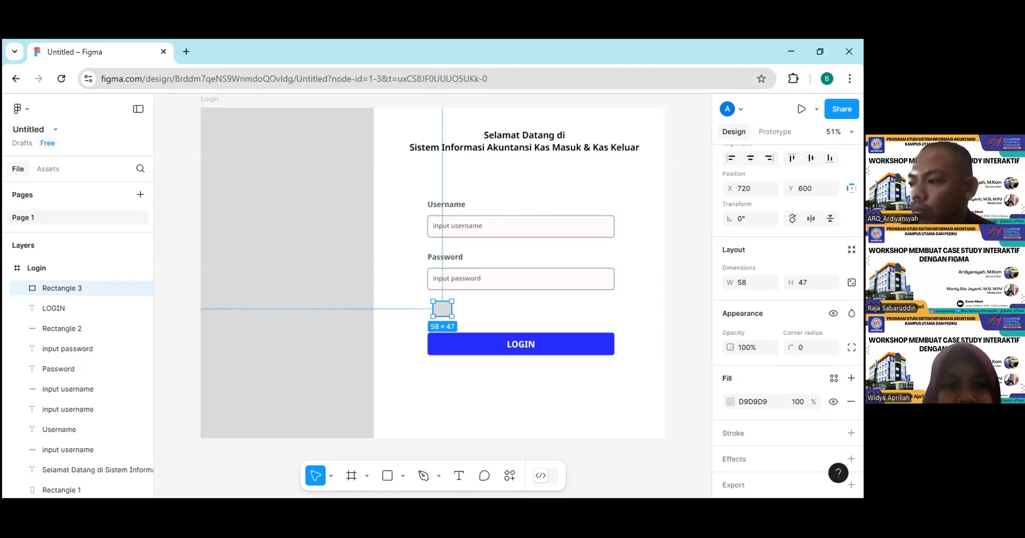
left_click(750, 283)
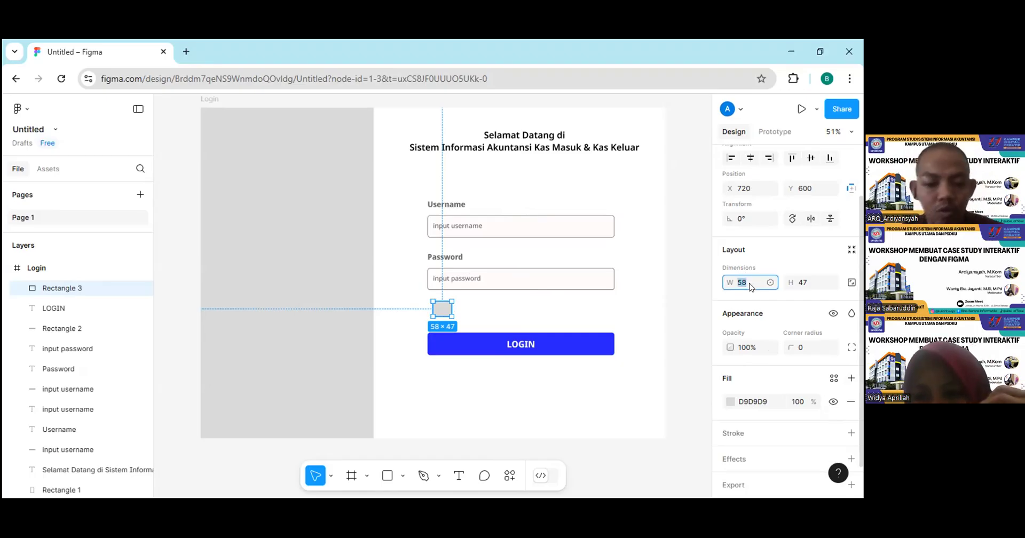
type("26")
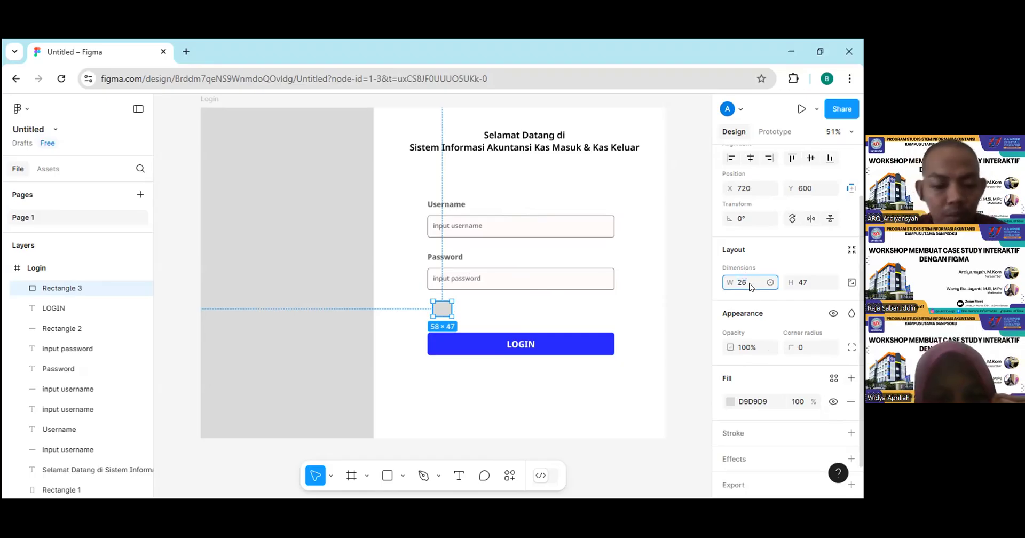
left_click(805, 287)
type("26")
key("Return")
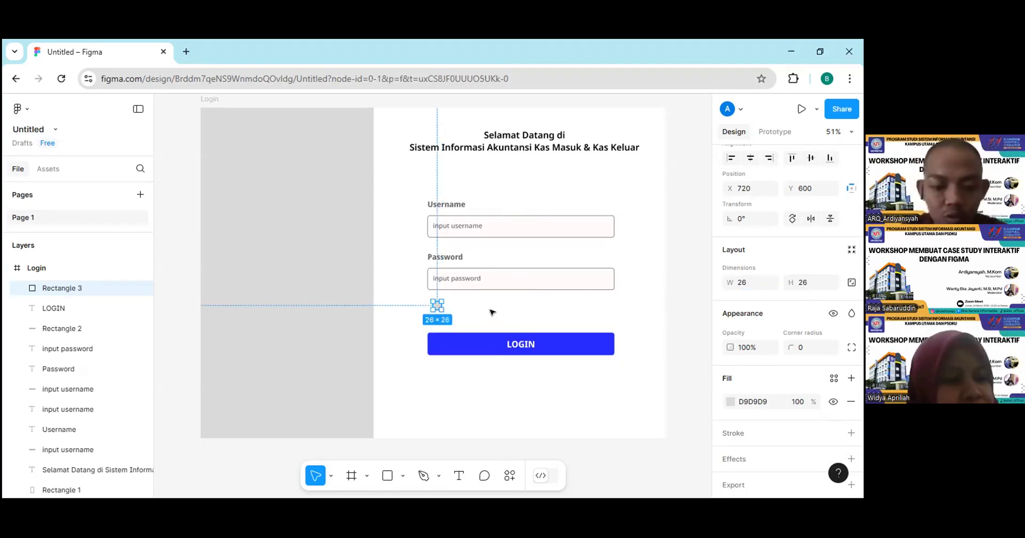
- Move the small grey square to X 703, Y 606, aligning its left edge with the input boxes and the LOGIN button
left_click(451, 312)
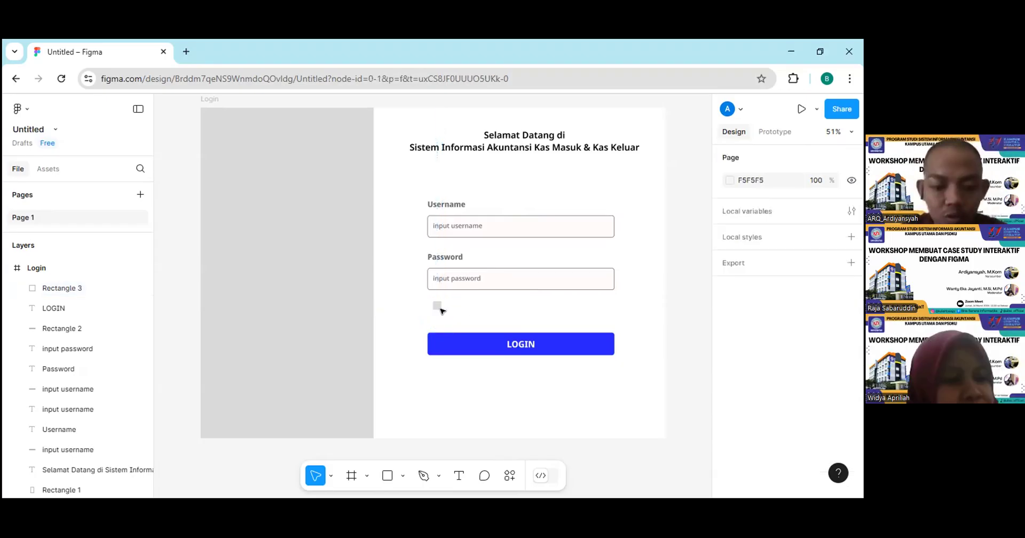
left_click(472, 306)
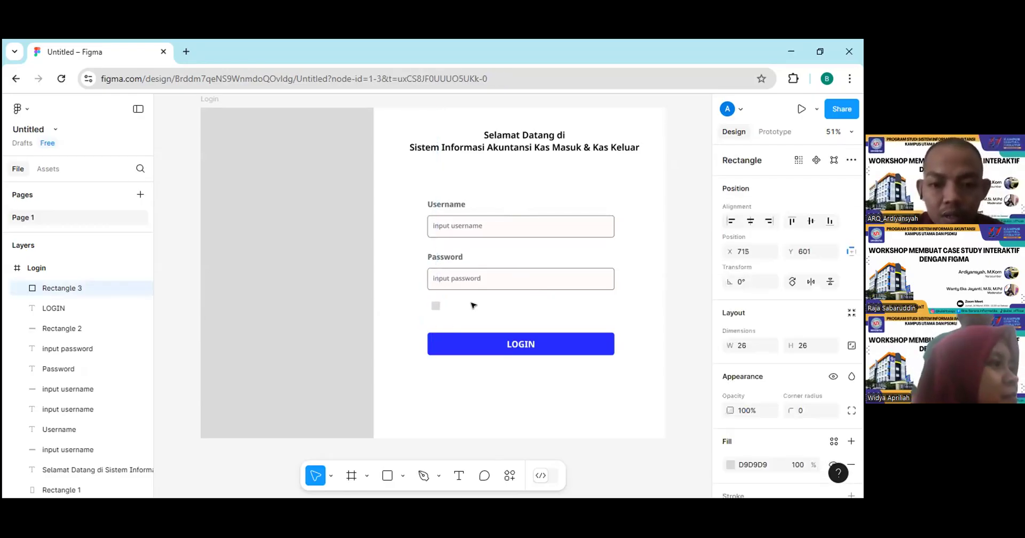
key("Left")
key("Left")
key("Left")
key("Left")
key("Left")
key("Left")
key("Left")
key("Left")
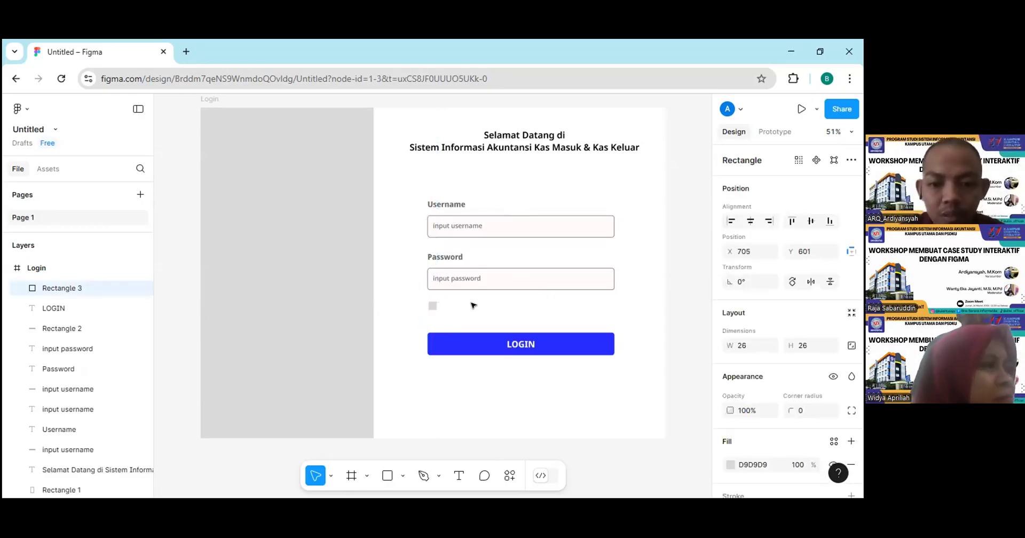
key("Down")
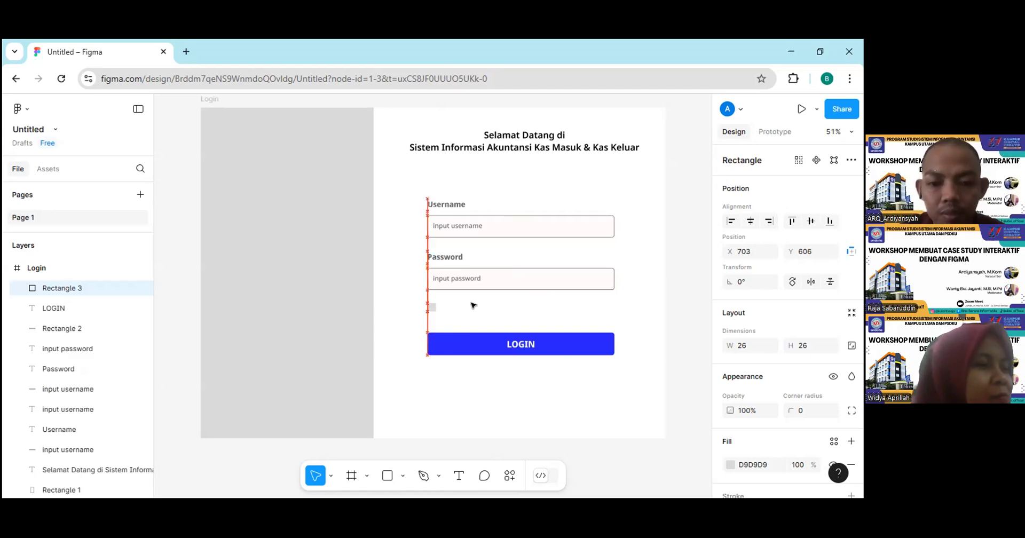
key("Left")
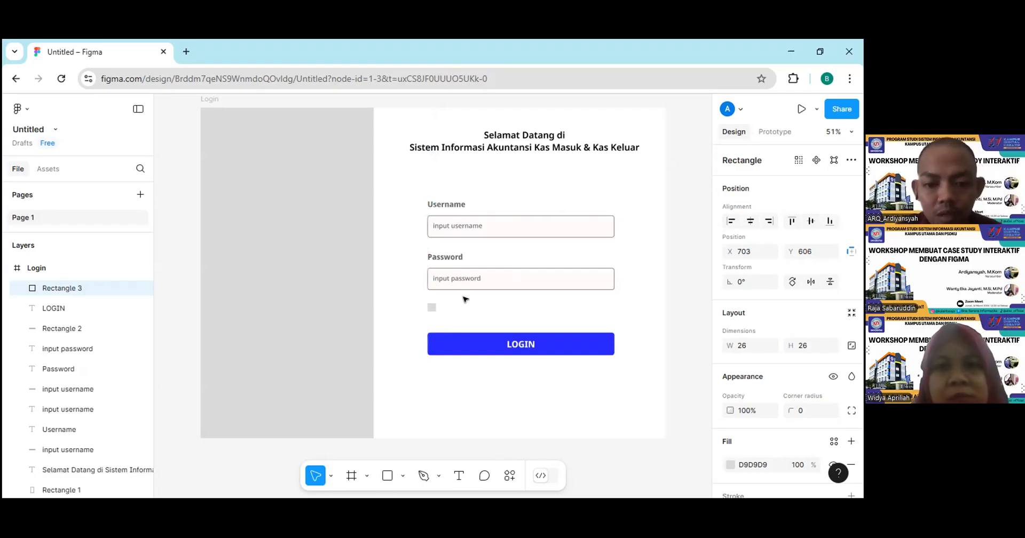
- Resize the small square below the password field to 30 × 30 and align its left edge with the field at X 703
key("Right")
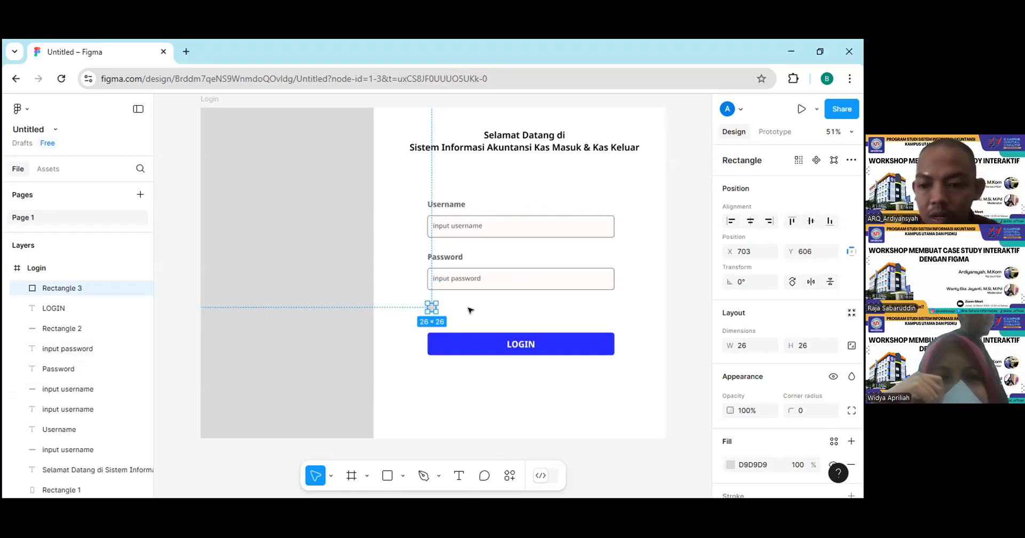
left_click(751, 348)
type("30")
left_click(805, 347)
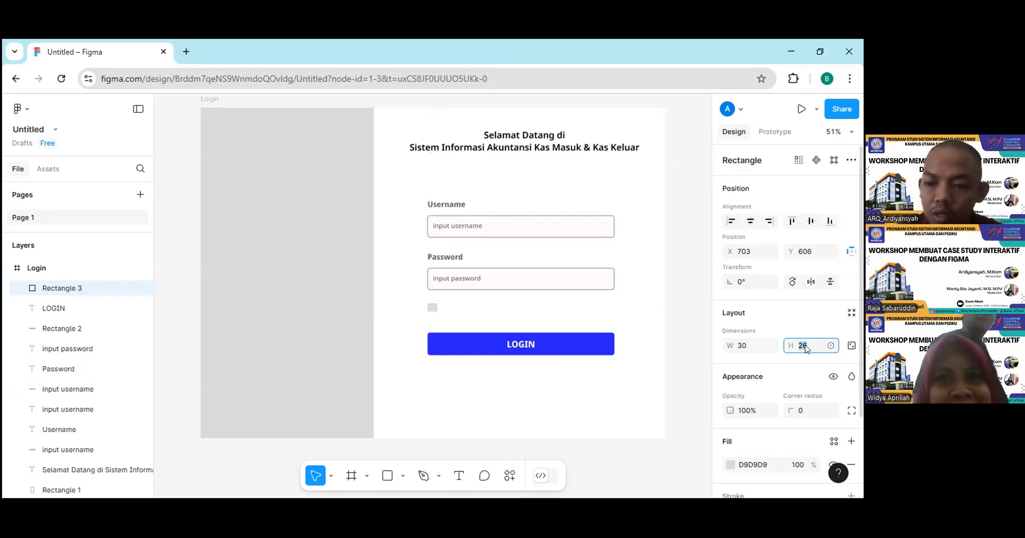
type("30")
key("Return")
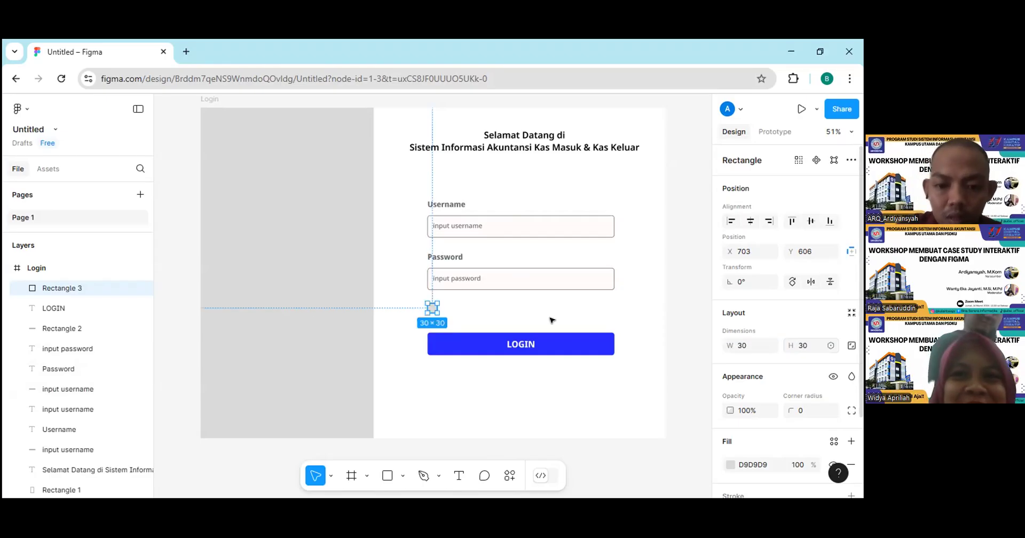
key("Escape")
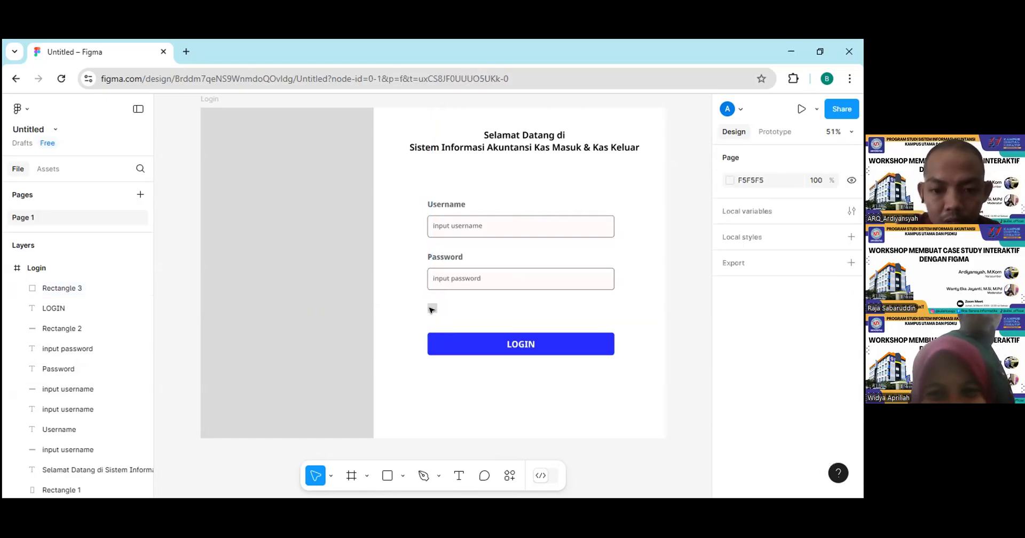
left_click(431, 309)
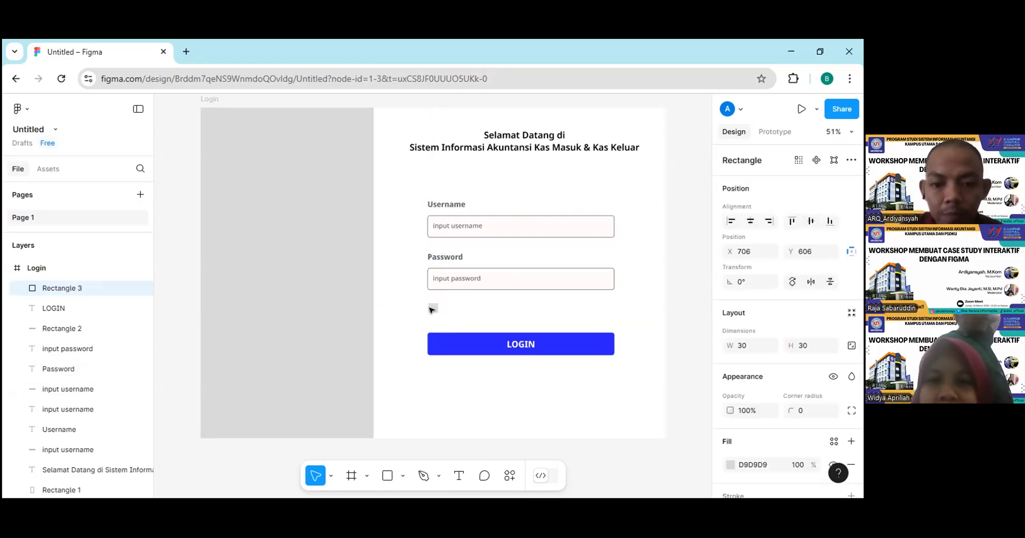
left_click_drag(429, 308, 430, 308)
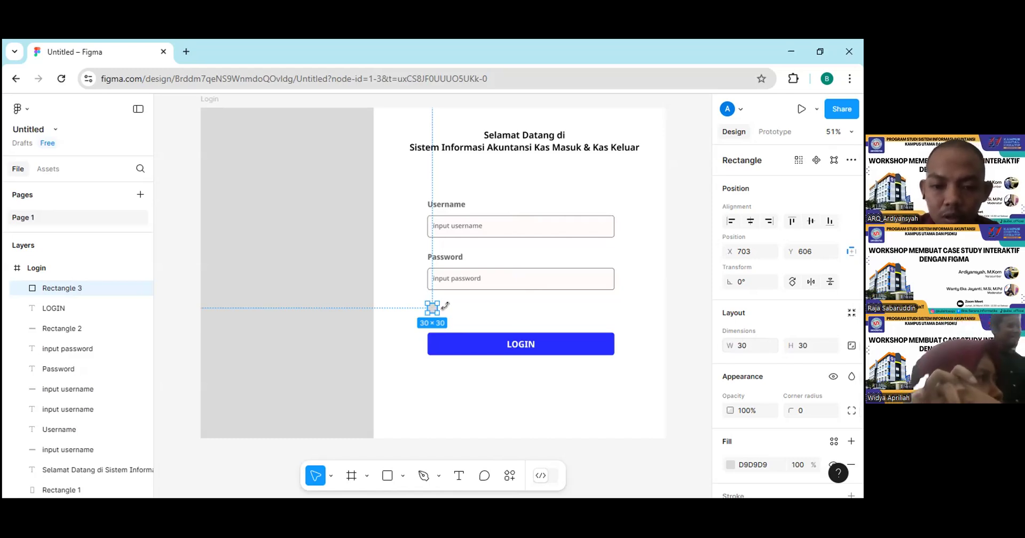
- Round the corners of the small checkbox square with a radius of 8
scroll(814, 313, "down", 2)
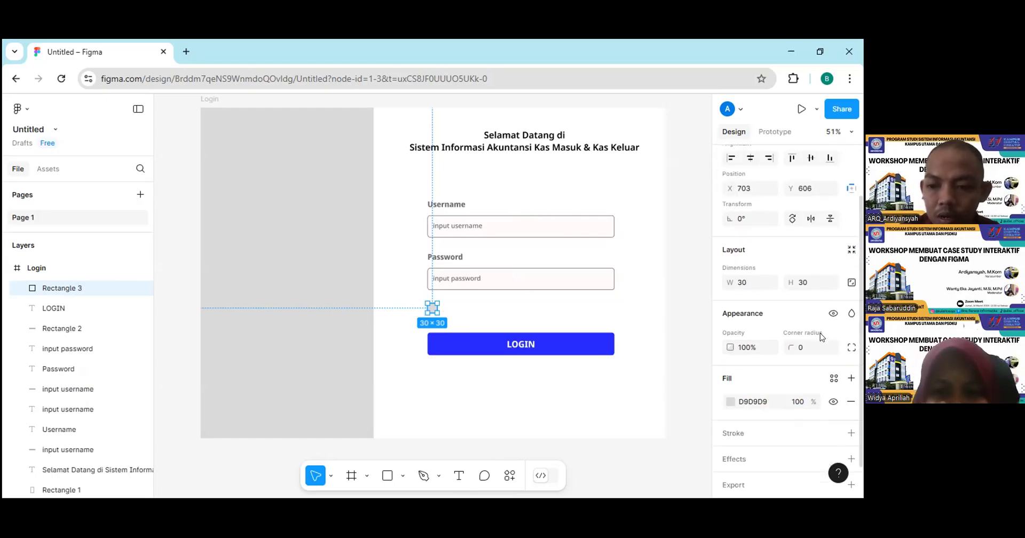
left_click(803, 348)
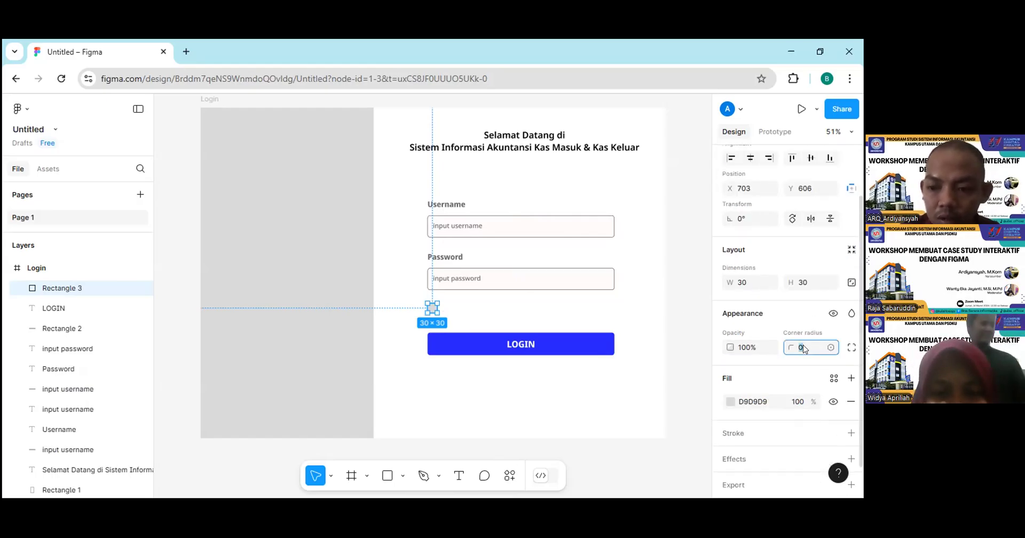
type("8")
key("Return")
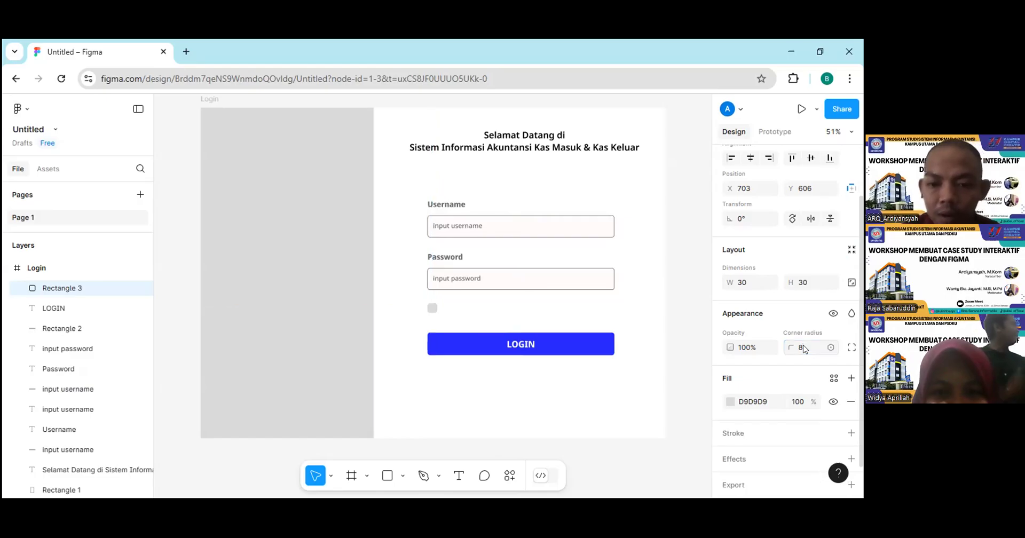
left_click(459, 308)
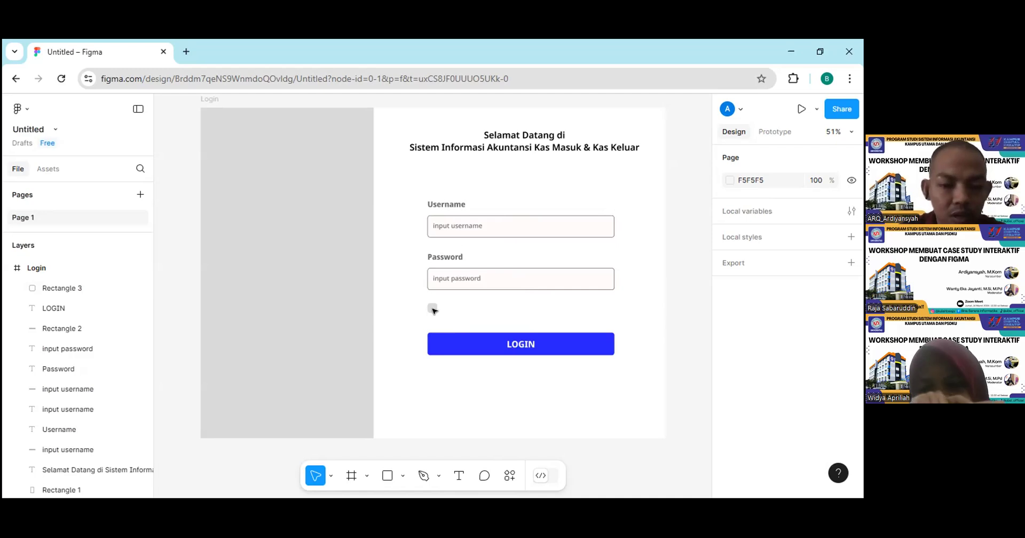
left_click(432, 308)
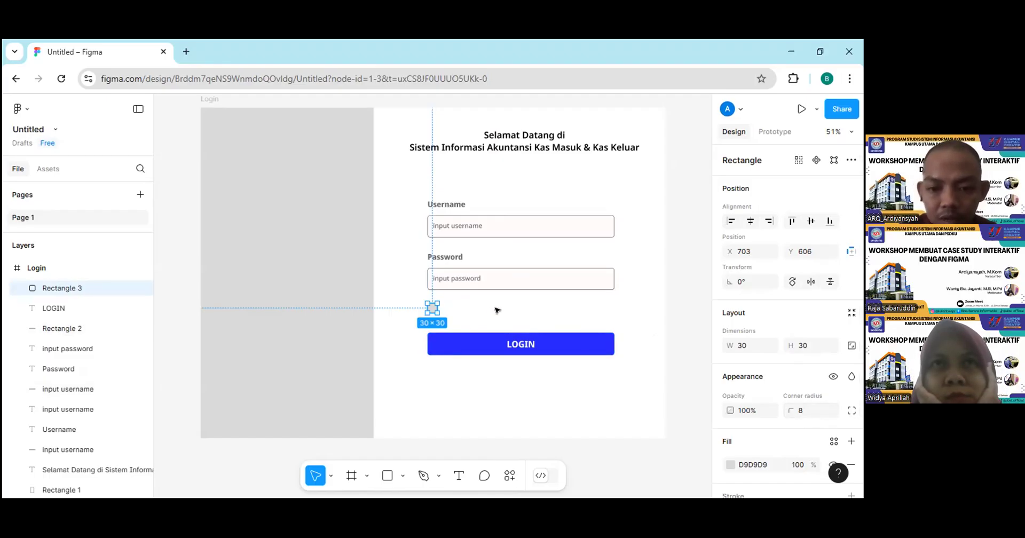
left_click(801, 412)
scroll(793, 379, "down", 3)
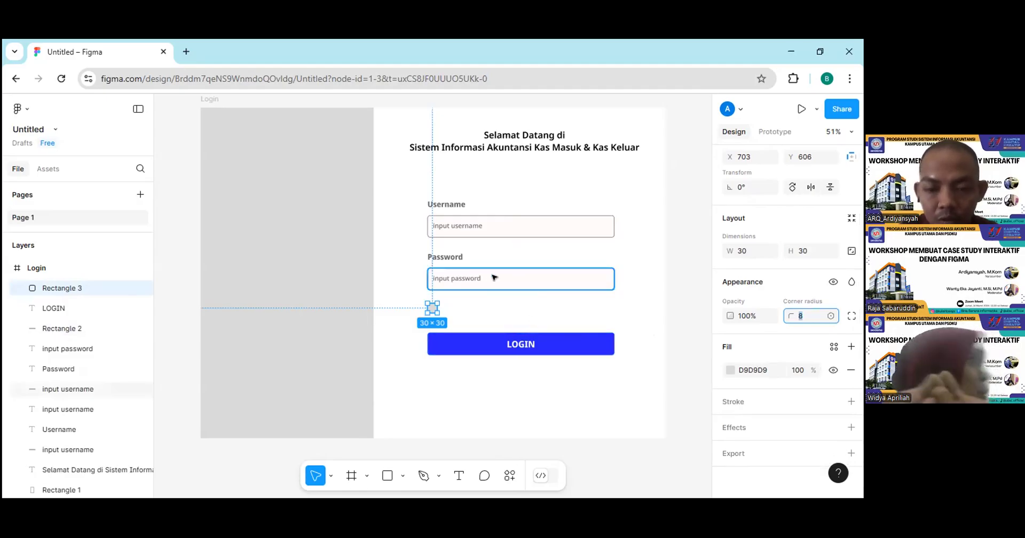
- Copy the password input box's fill colour FFFBFB and apply it to the checkbox square
left_click(543, 280)
scroll(543, 280, "down", 1)
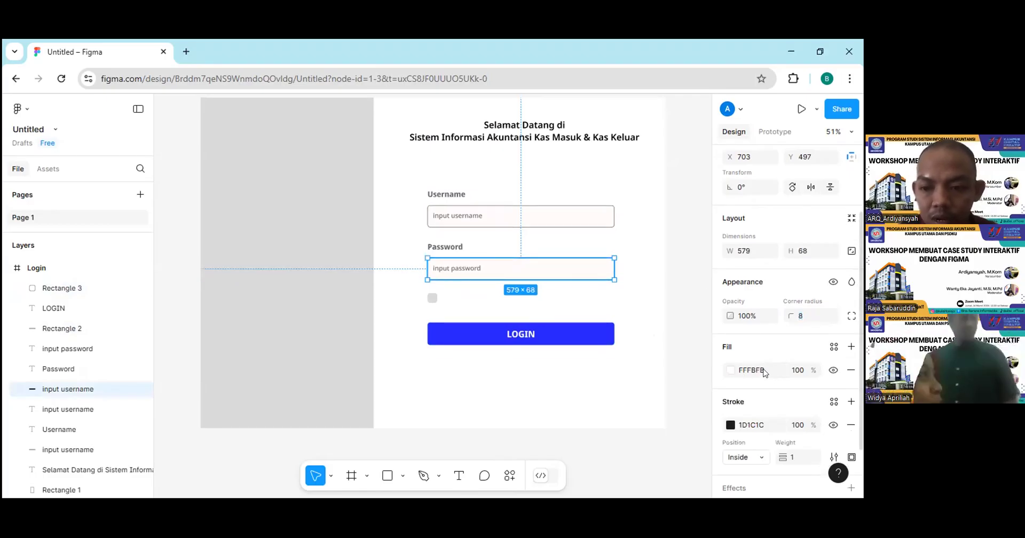
left_click(760, 370)
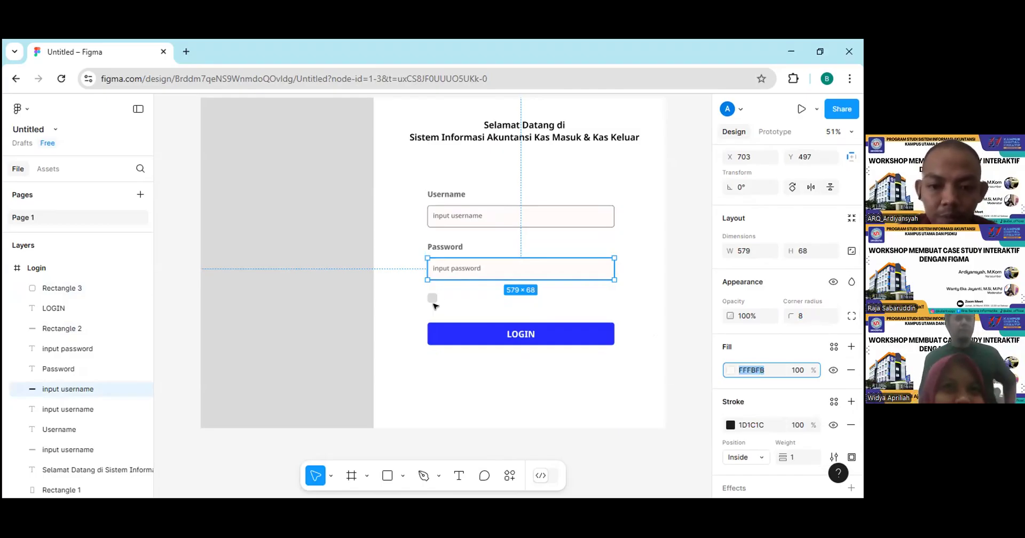
left_click(432, 298)
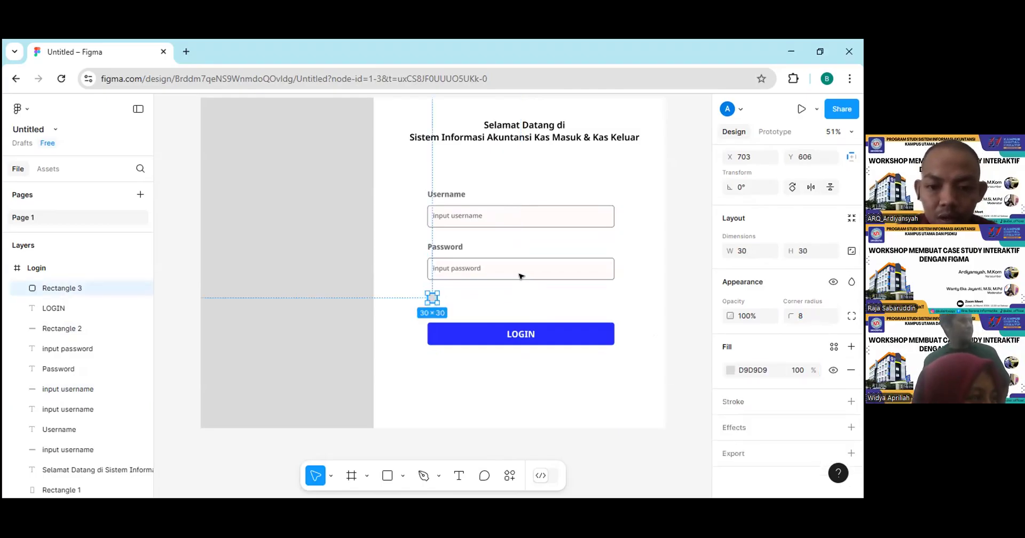
left_click(553, 270)
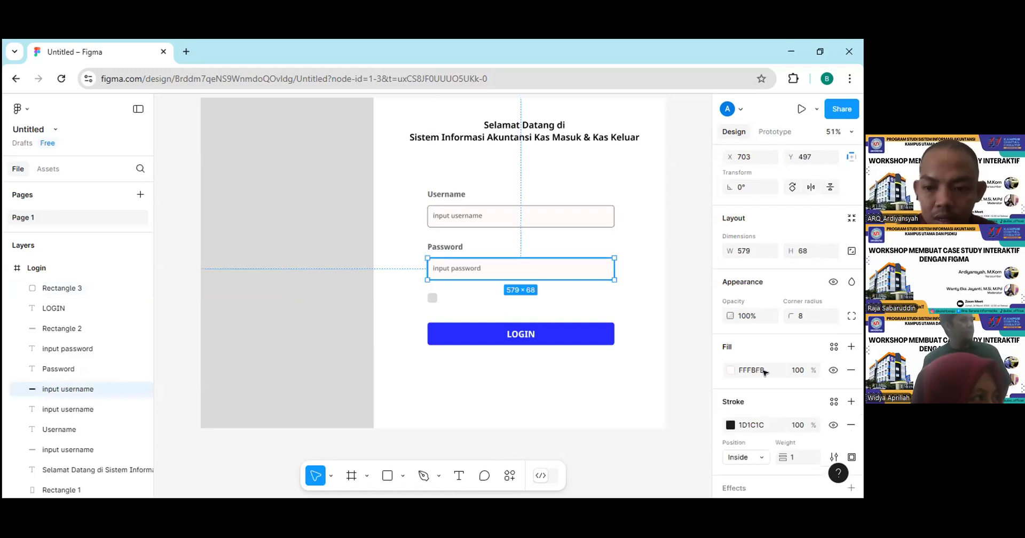
left_click(778, 377)
key("ctrl+c")
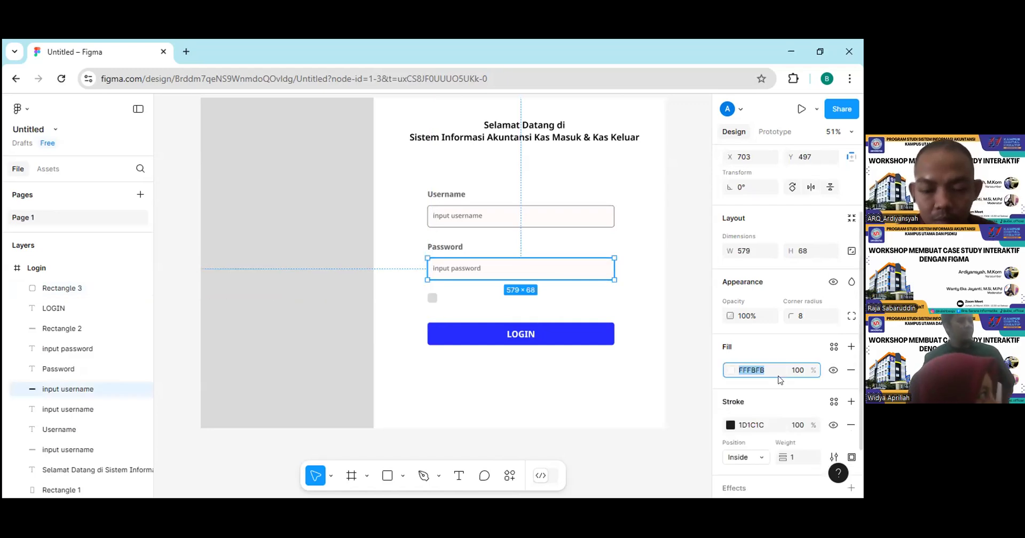
left_click(433, 298)
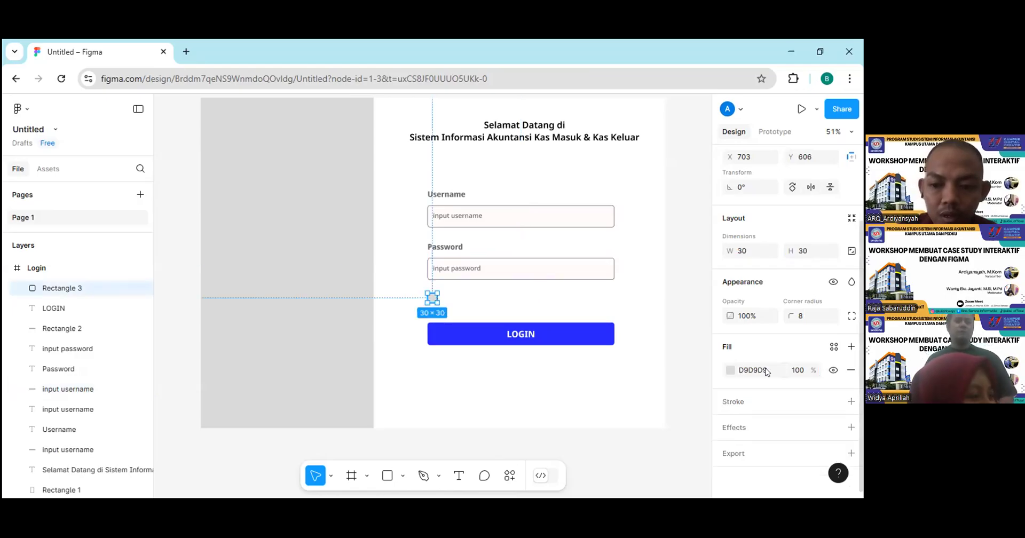
left_click(761, 370)
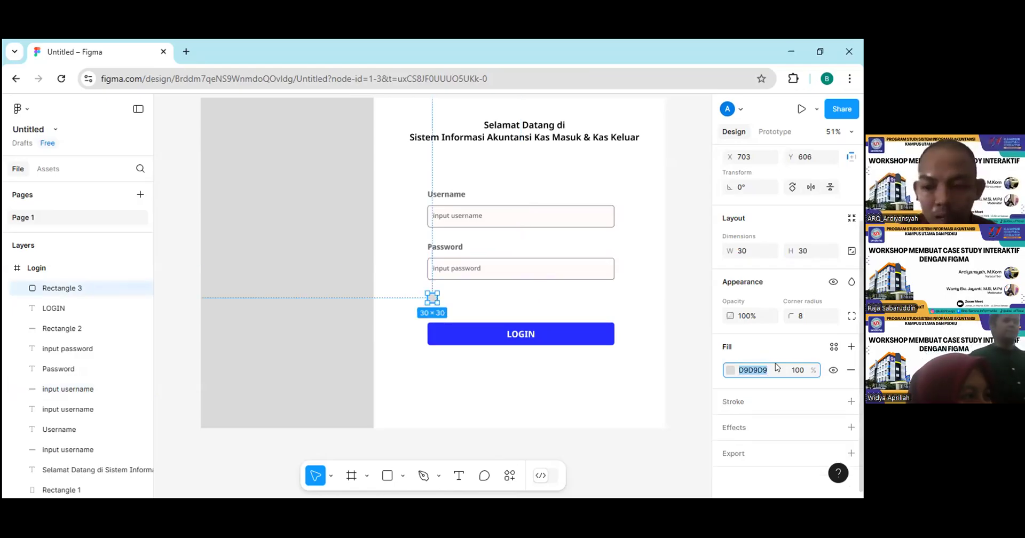
key("ctrl+v")
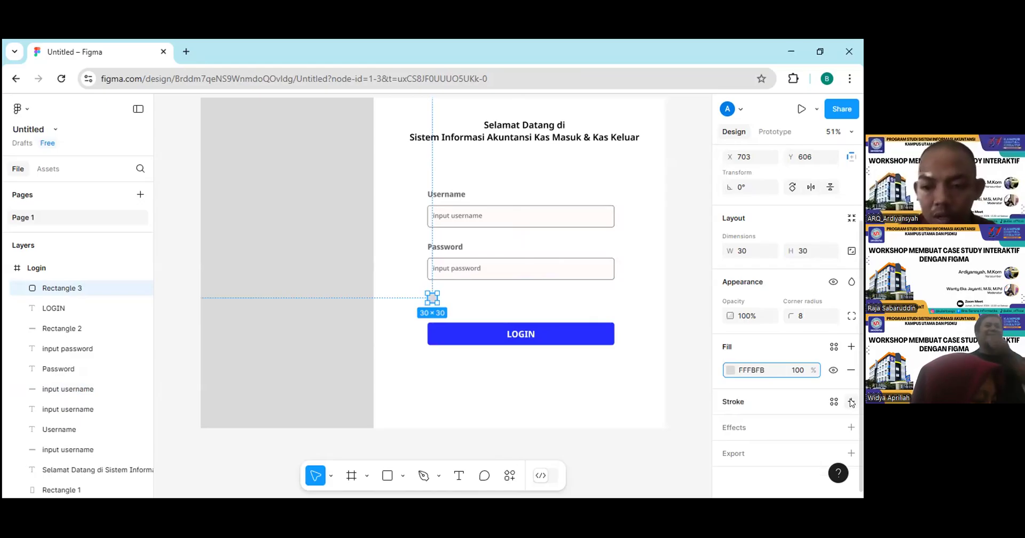
- Add a stroke to the checkbox square in the password input box's stroke colour, 1D1C1C
left_click(851, 402)
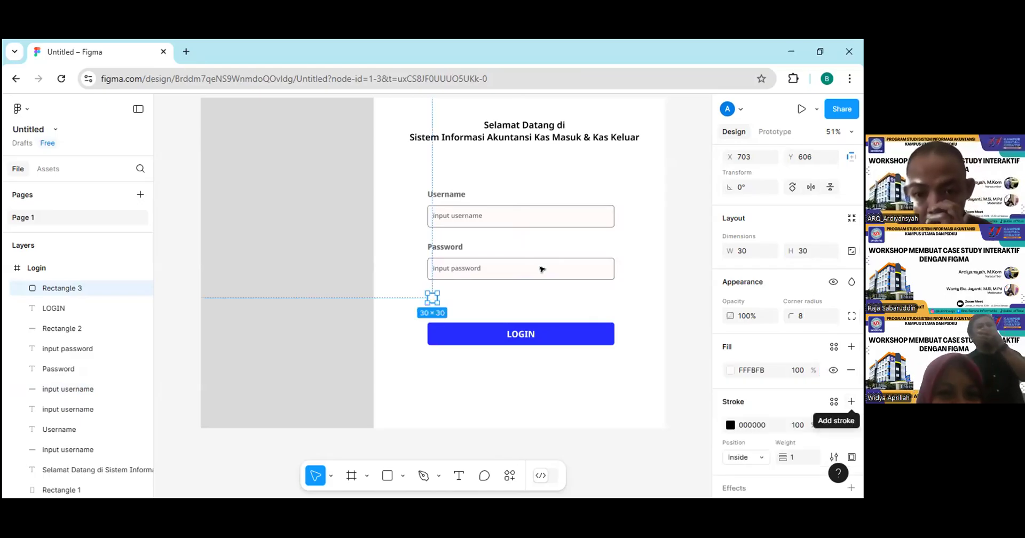
left_click(562, 270)
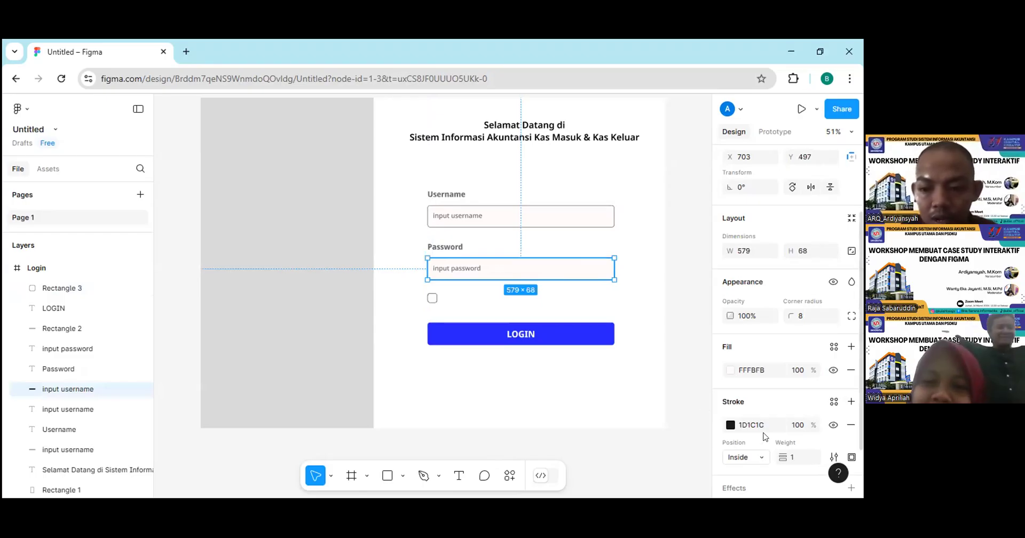
left_click(747, 423)
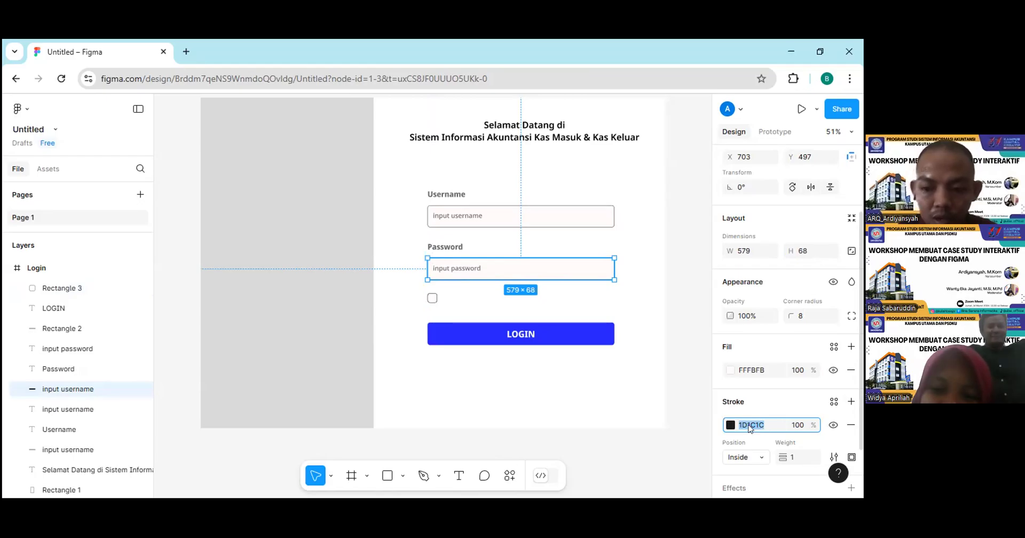
left_click(433, 299)
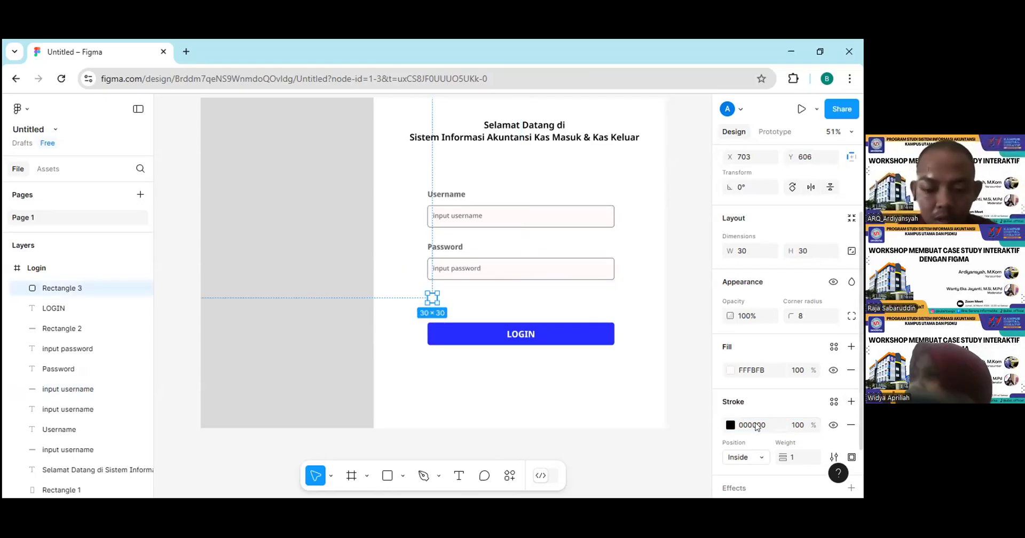
left_click(756, 426)
type("1D1C1C")
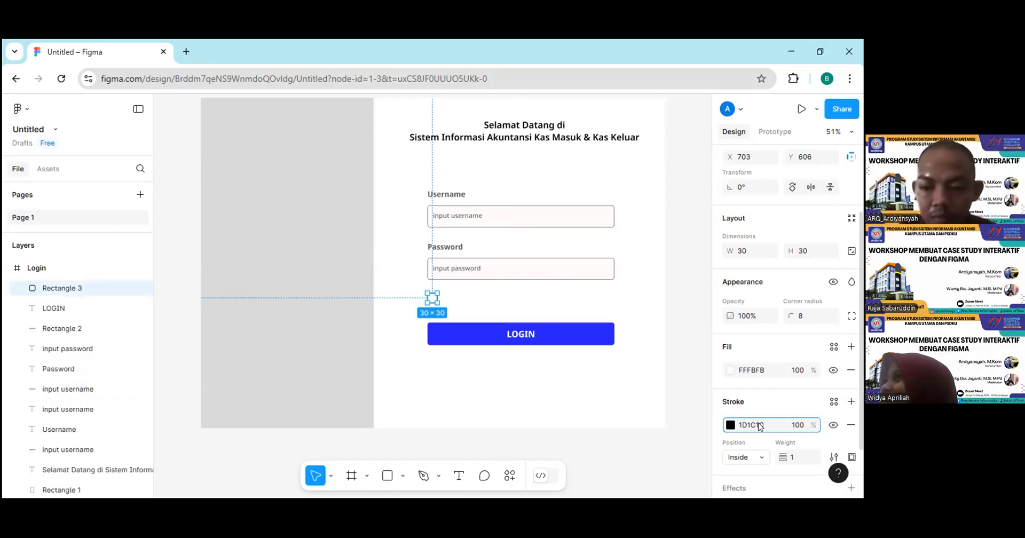
key("Return")
left_click(504, 369)
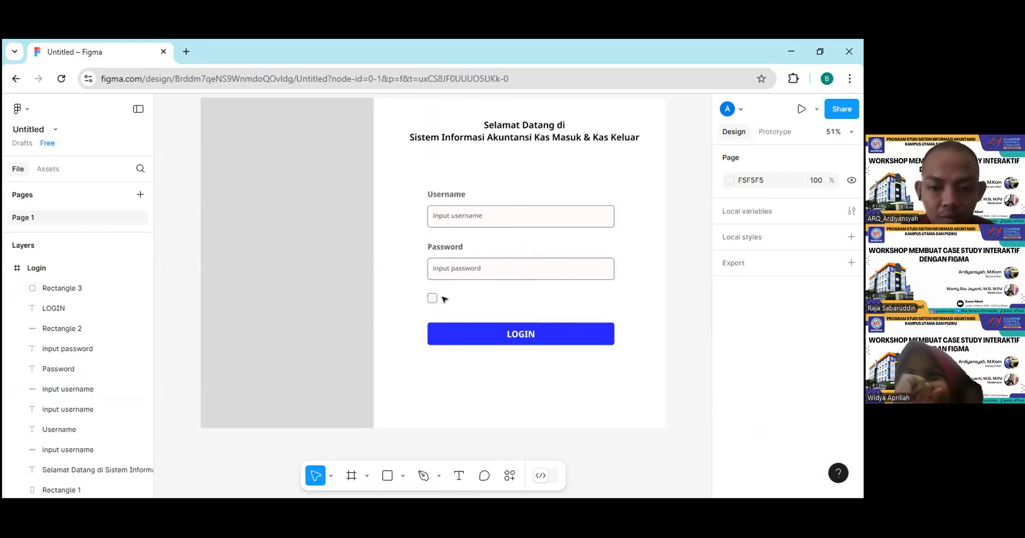
- Duplicate the Password label and place the copy beside the checkbox at X 747, Y 604
left_click(452, 249)
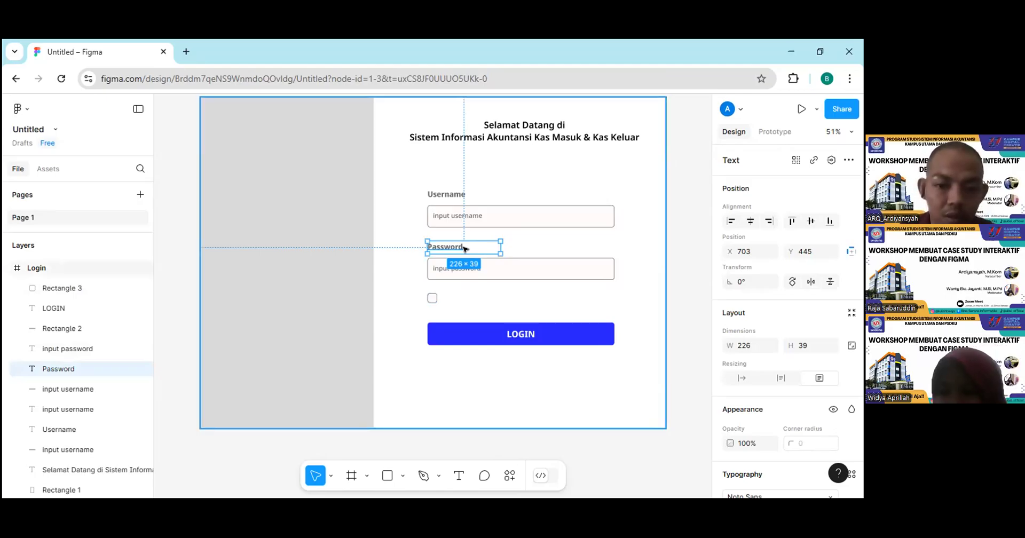
left_click_drag(477, 251, 483, 301)
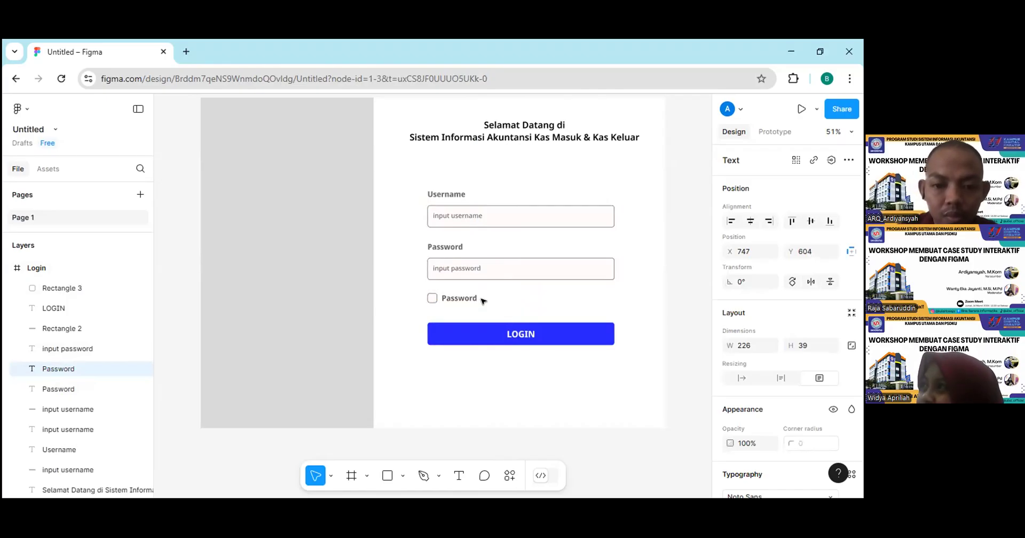
left_click(446, 297)
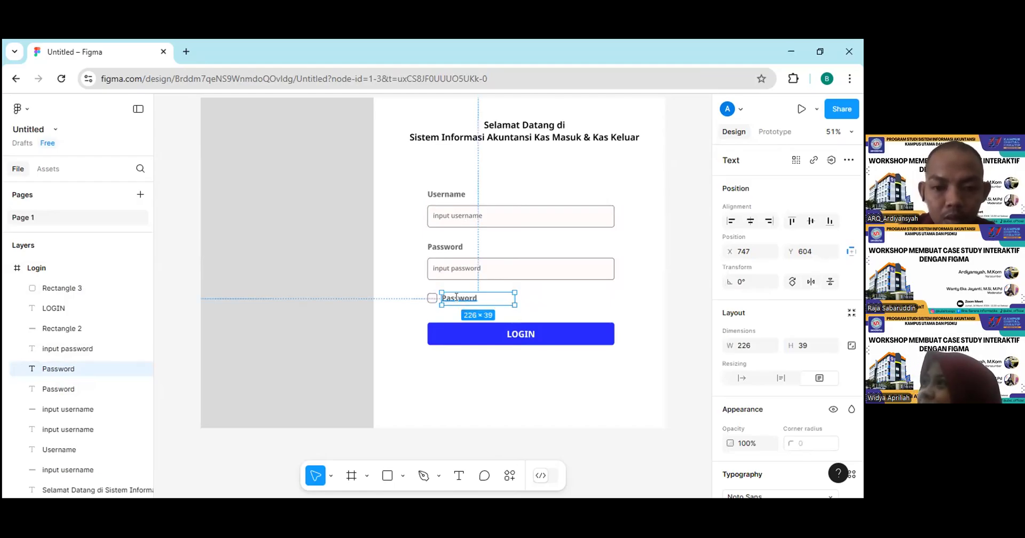
- Replace the text of the duplicated label beside the checkbox with "Remember Me"
double_click(456, 298)
type("r")
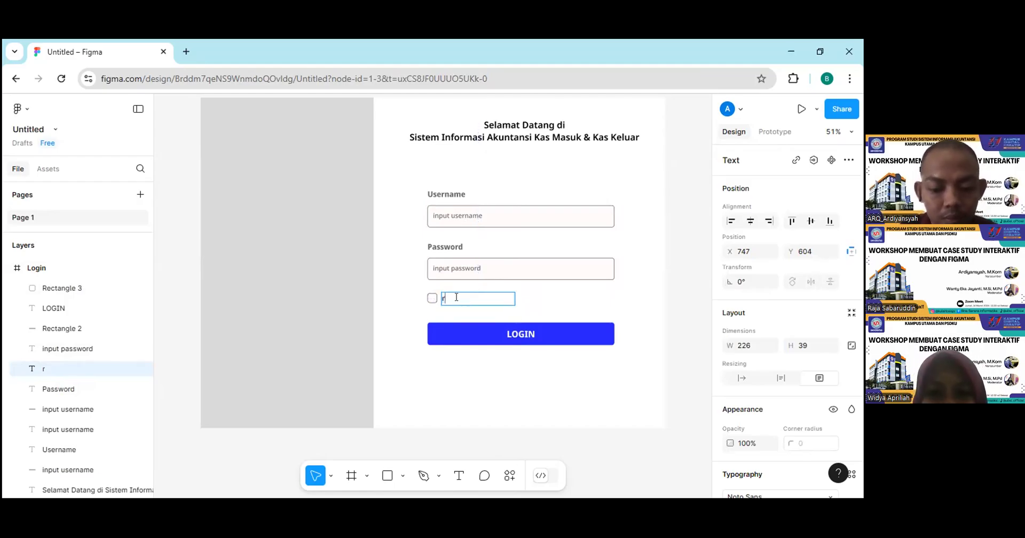
type("EMEMBER mE")
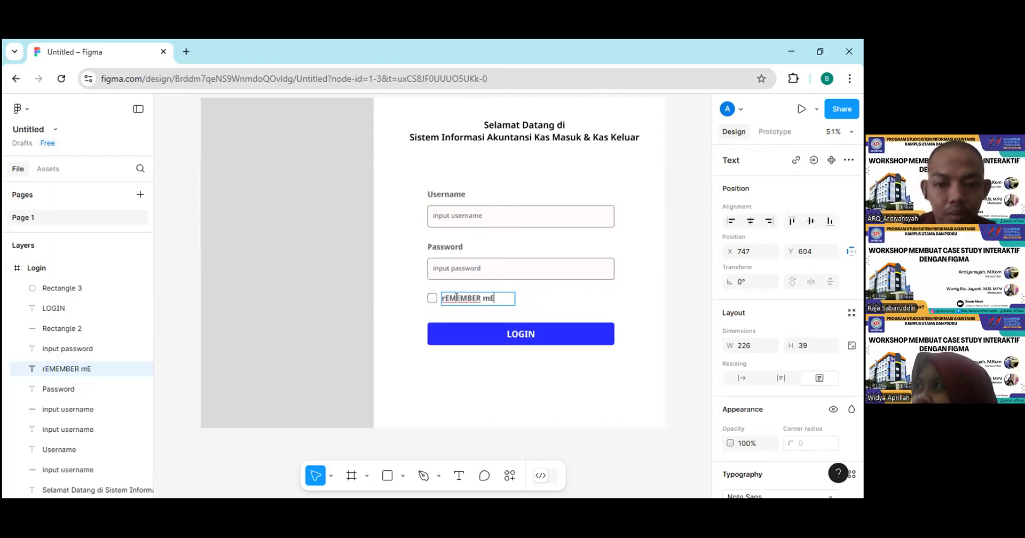
key("ctrl+a")
type("Reme")
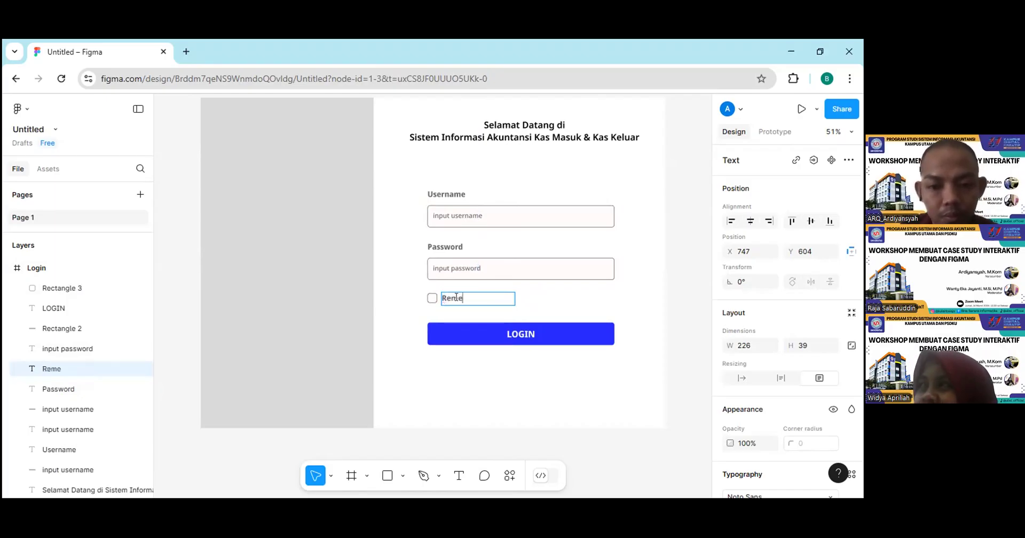
type("mber Me")
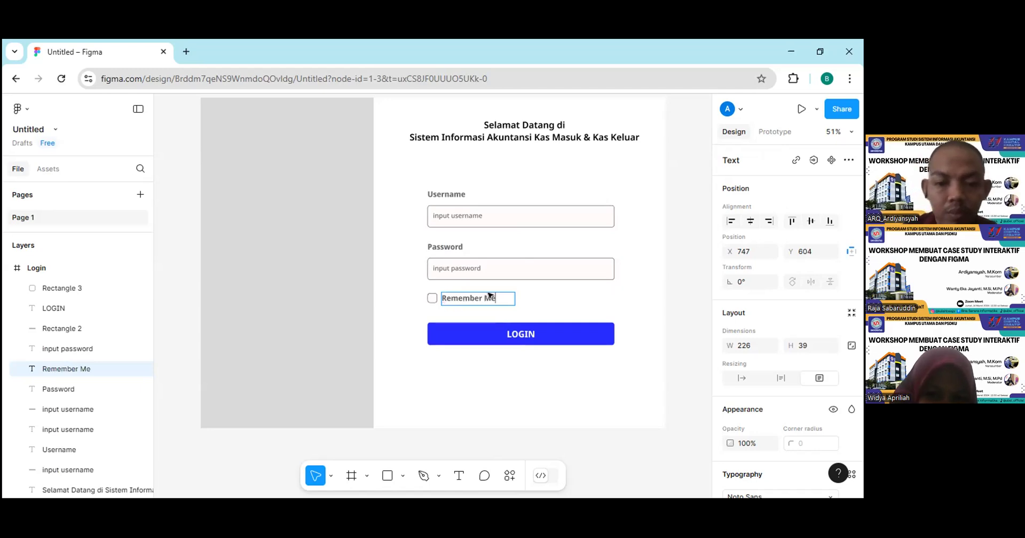
key("Escape")
left_click(524, 302)
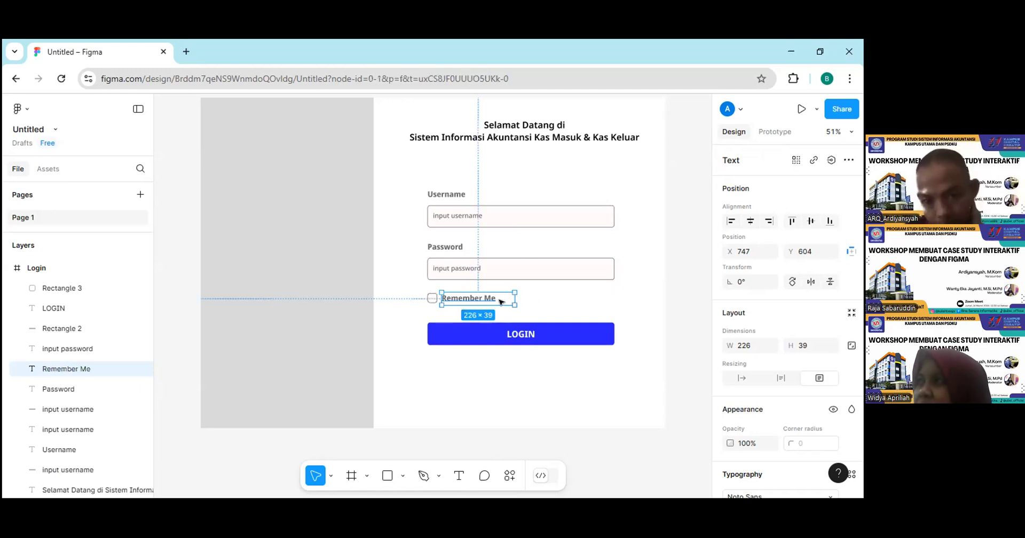
- Nudge the Remember Me label down to Y 605 to line it up with the checkbox
left_click(470, 299)
key("Down")
key("Down")
key("Down")
key("Down")
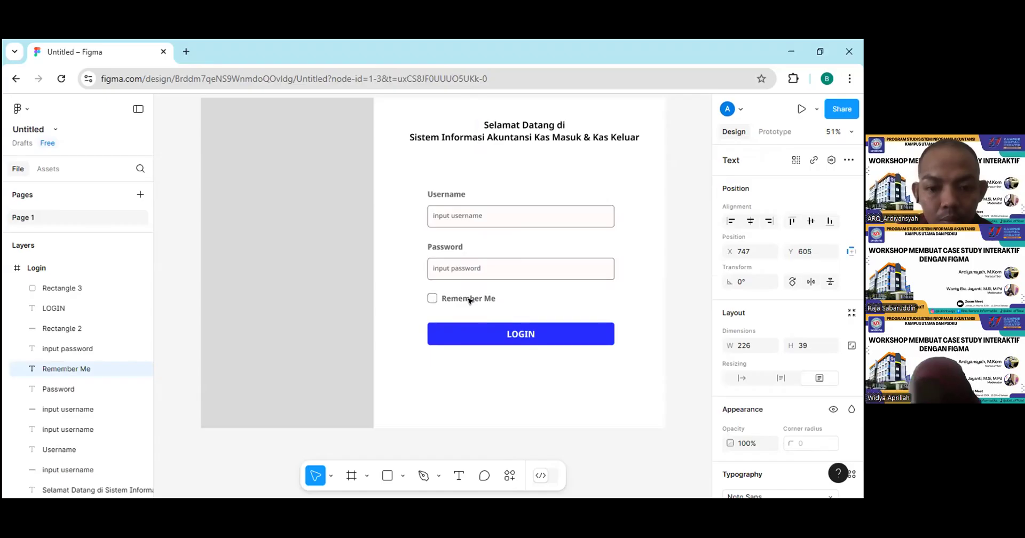
- Nudge the Remember Me label up to Y 603 to line it up with the checkbox
key("Up")
key("Up")
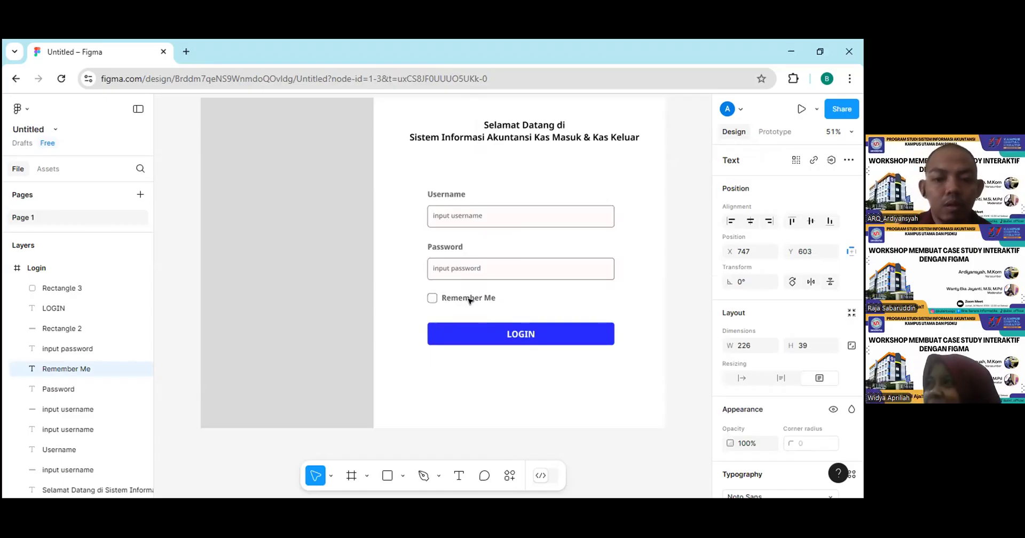
left_click(455, 247)
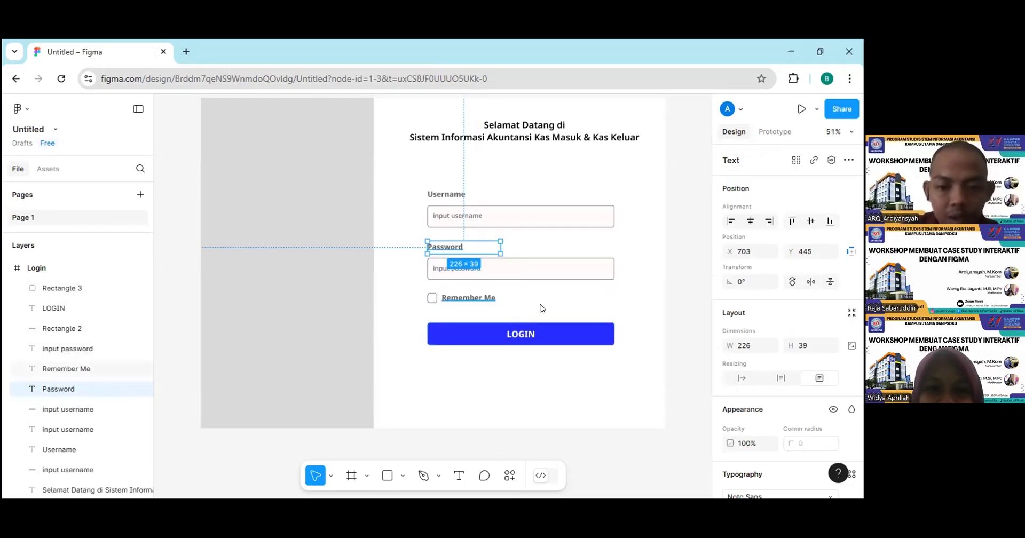
left_click(426, 301)
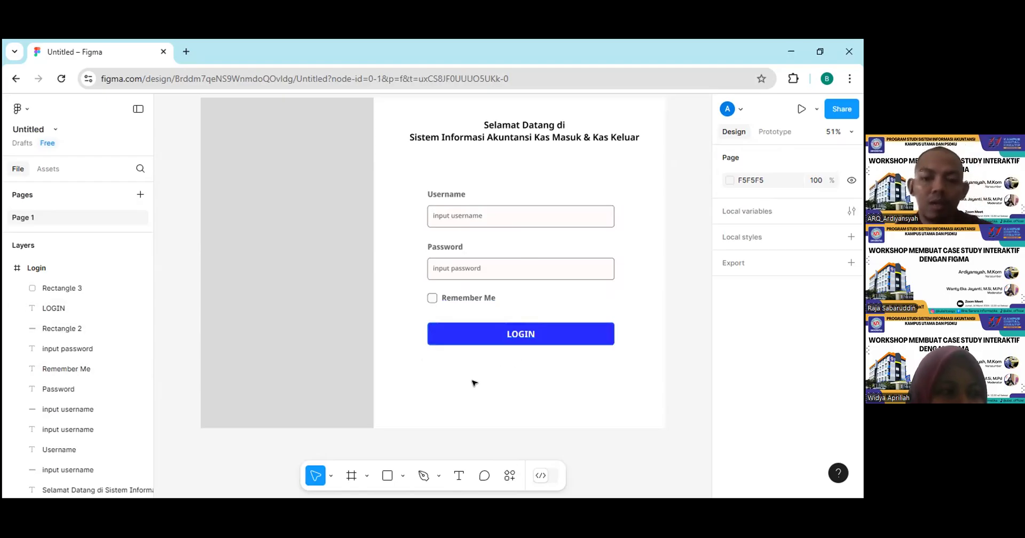
- Duplicate the Remember Me label below the LOGIN button at X 703, Y 843 and change its text to "Lupa Password.?"
left_click(465, 296)
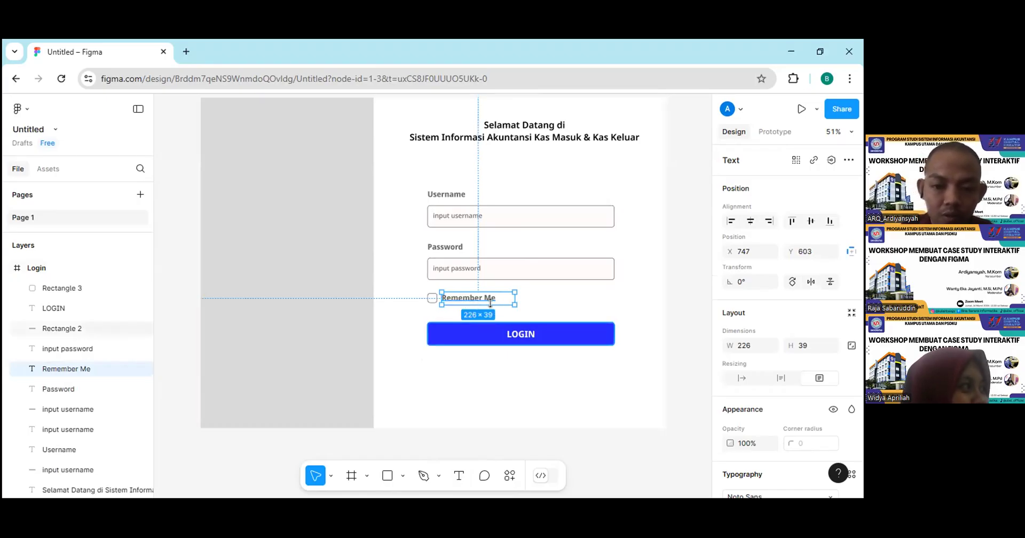
left_click_drag(470, 302, 465, 380)
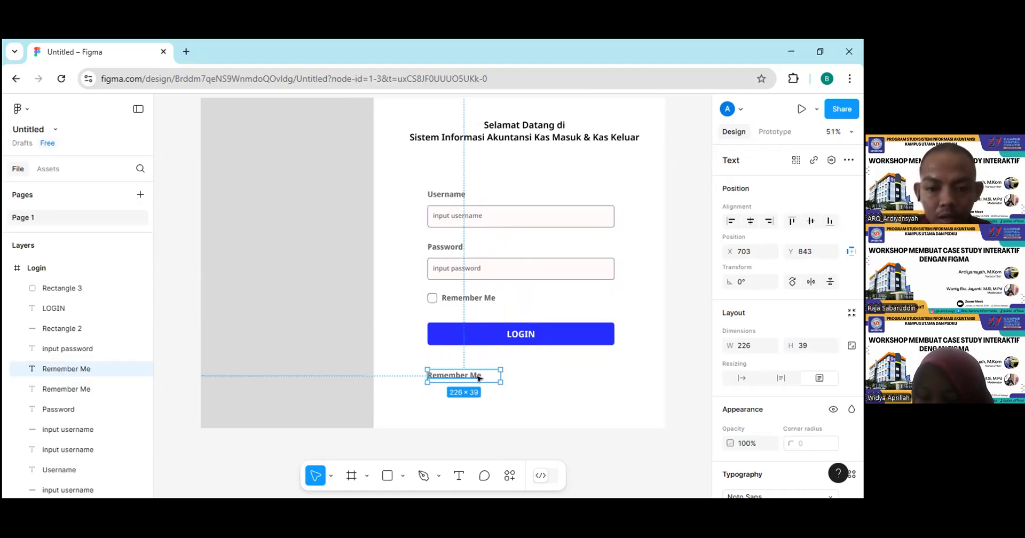
double_click(497, 369)
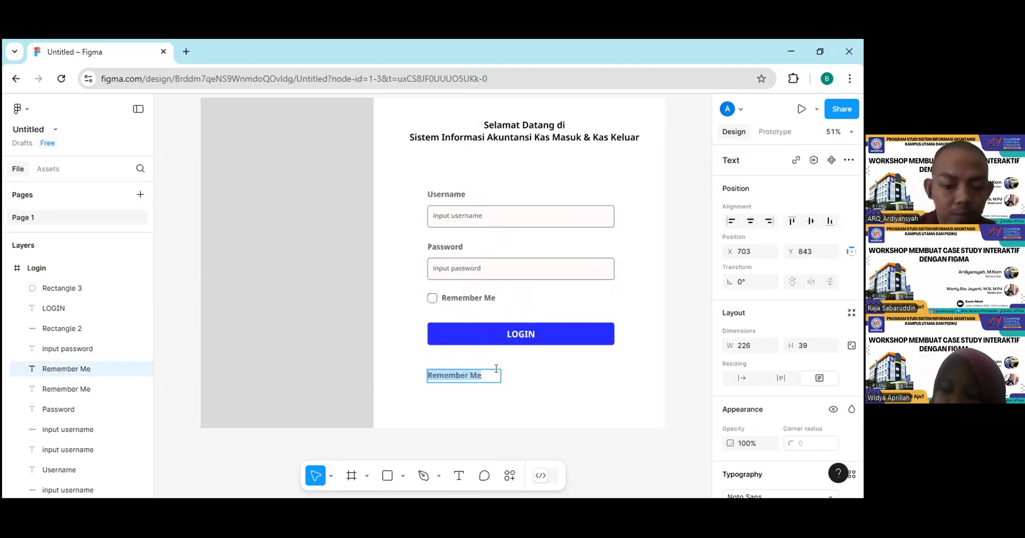
type("Lupa Password.?")
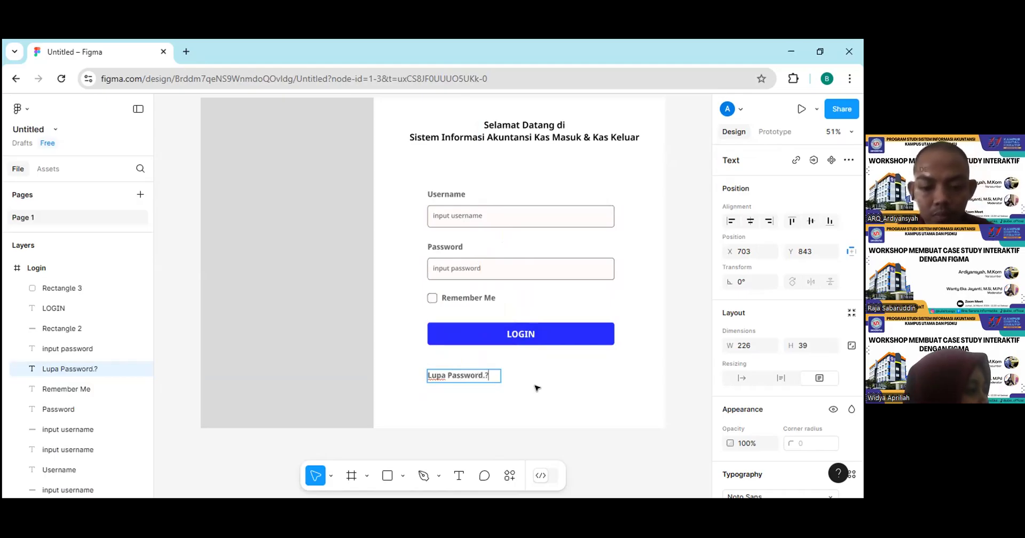
- Set the fill of the Lupa Password.? text to the LOGIN button's blue, 252EFF, by sampling it
key("ctrl+a")
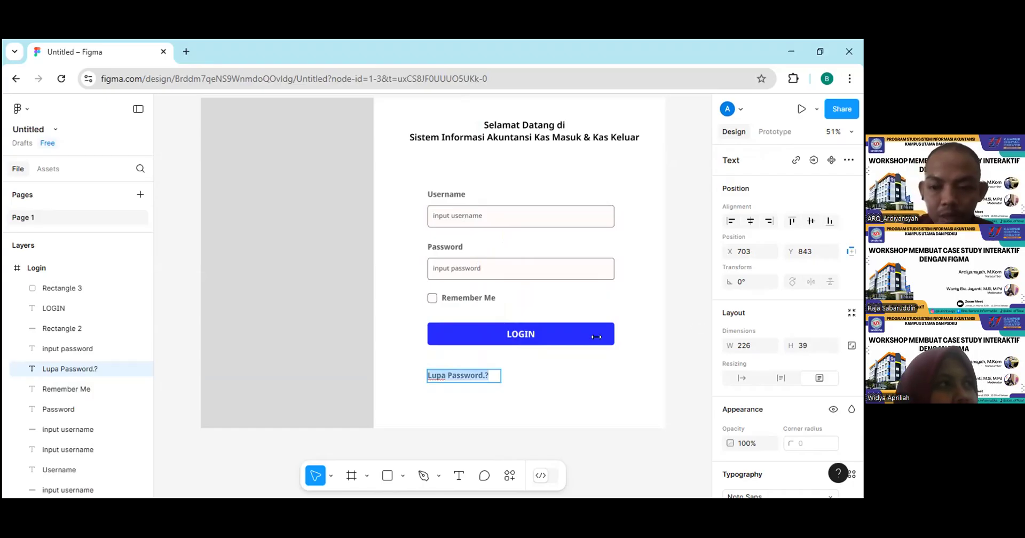
scroll(732, 326, "down", 5)
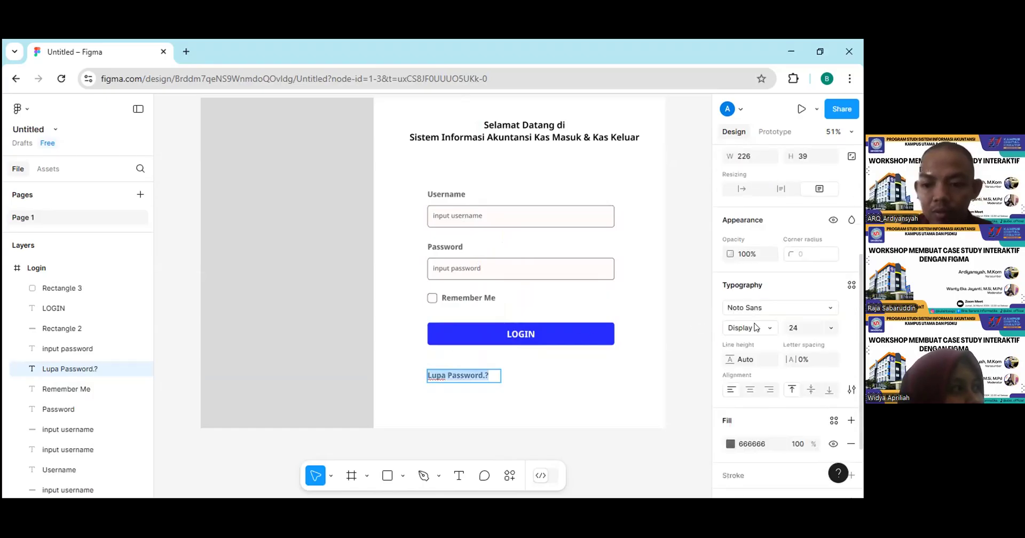
scroll(747, 346, "down", 1)
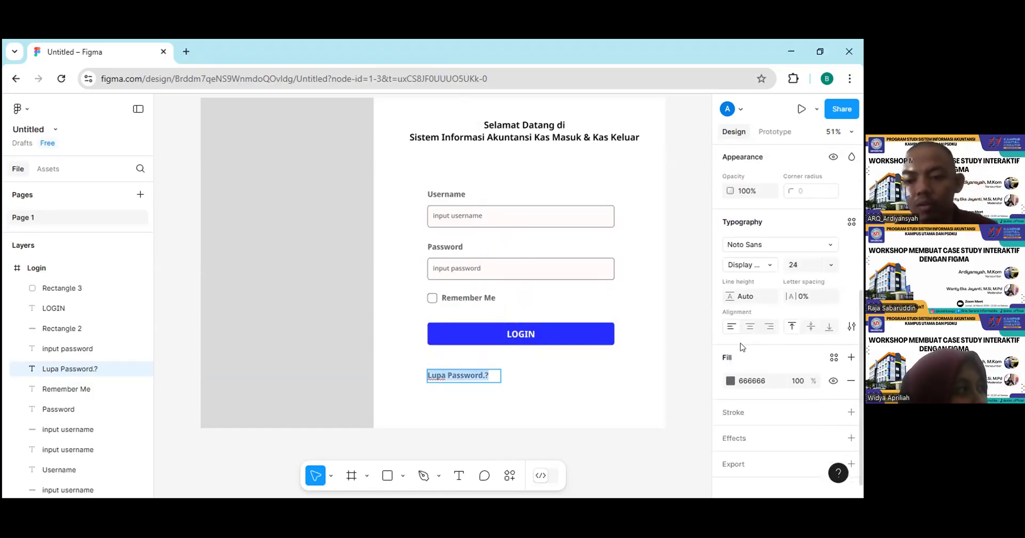
left_click(730, 381)
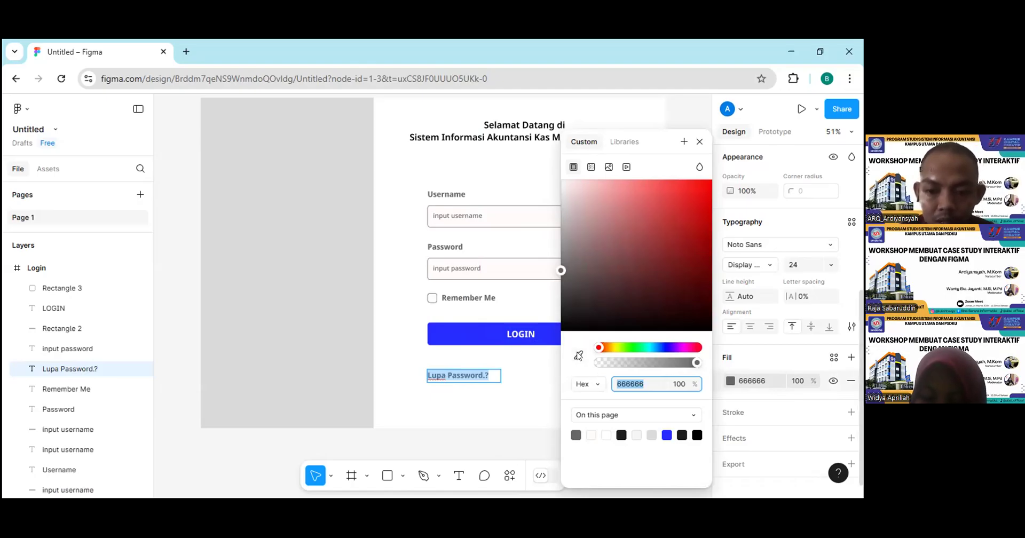
left_click(578, 356)
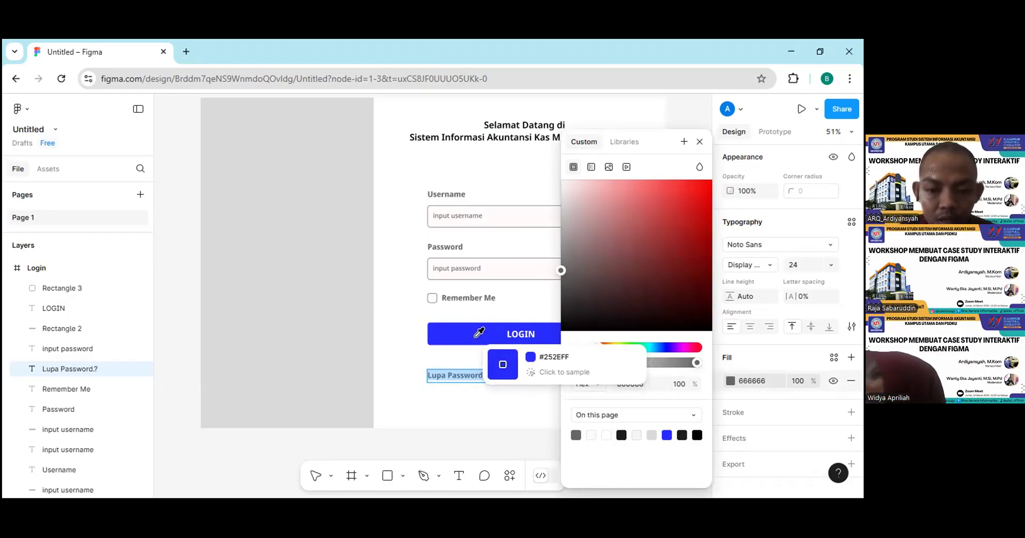
left_click(479, 333)
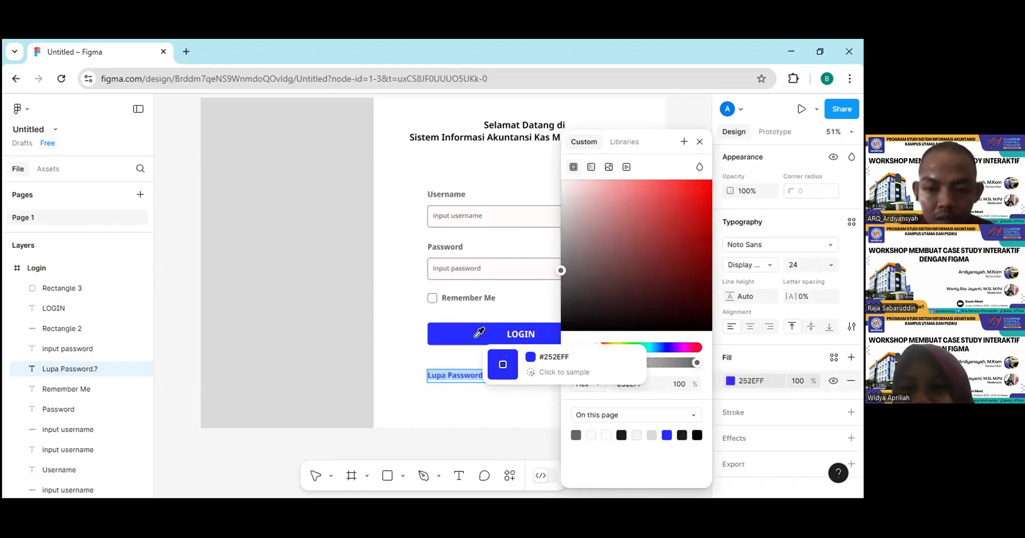
left_click(478, 334)
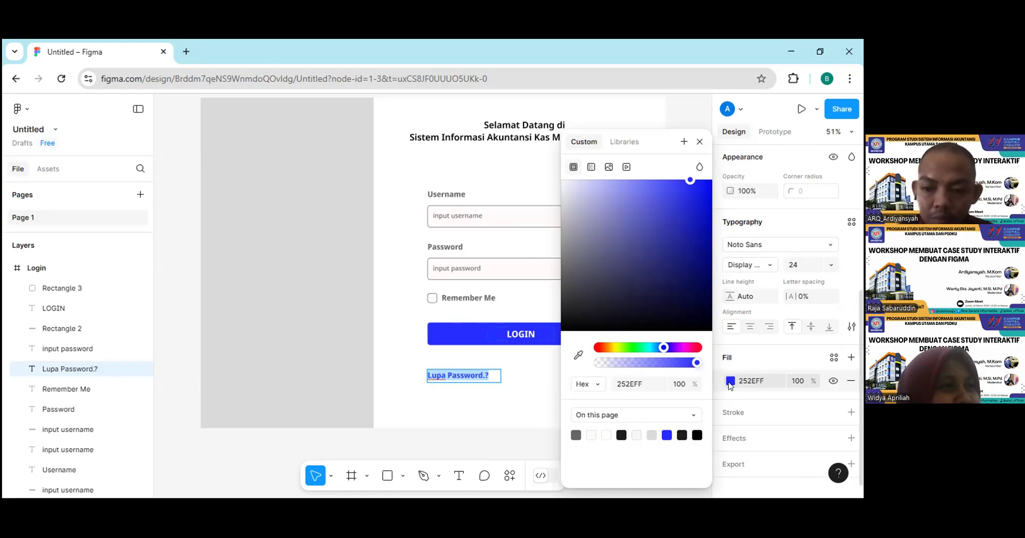
left_click(730, 381)
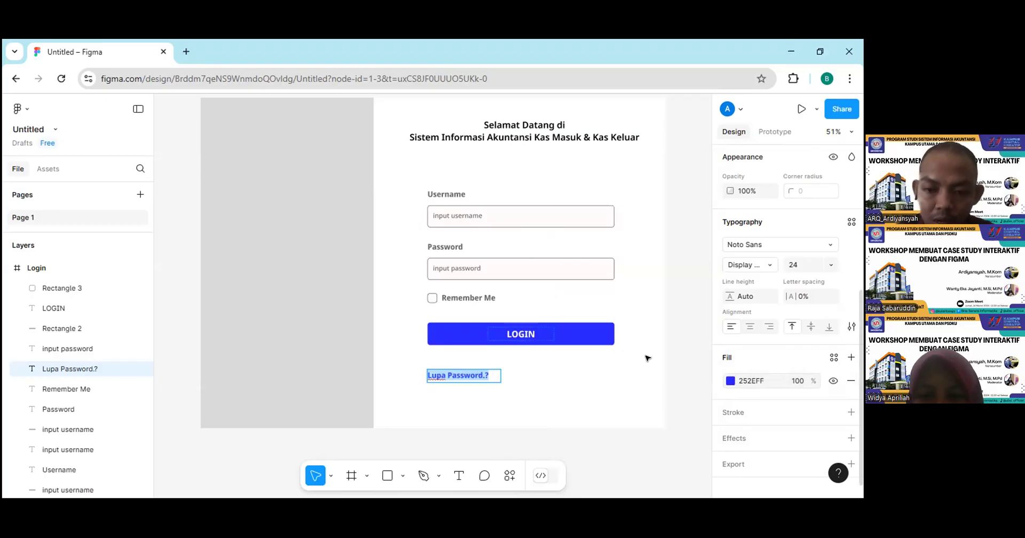
- Sample the LOGIN button's blue once more as the fill of the Lupa Password.? text
left_click(730, 381)
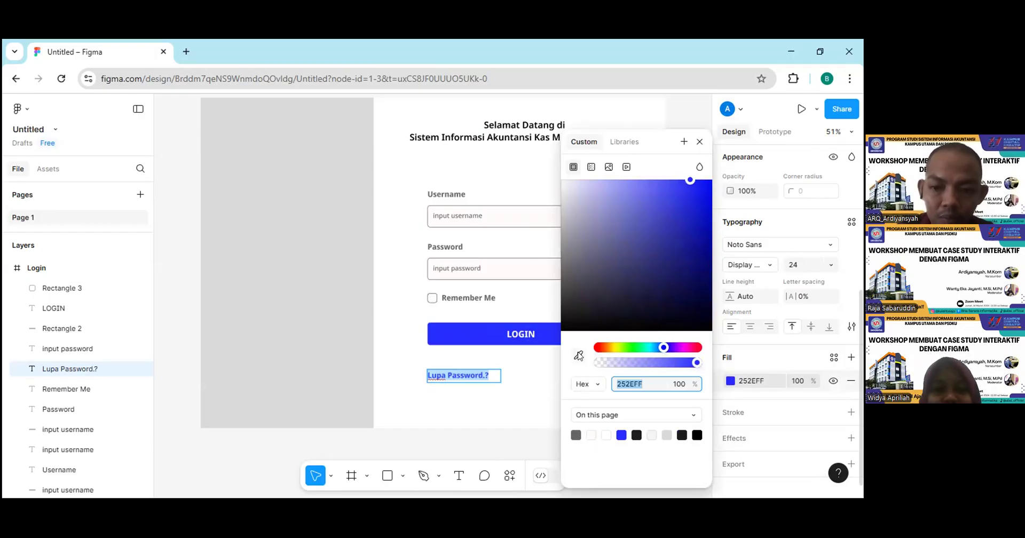
left_click(578, 356)
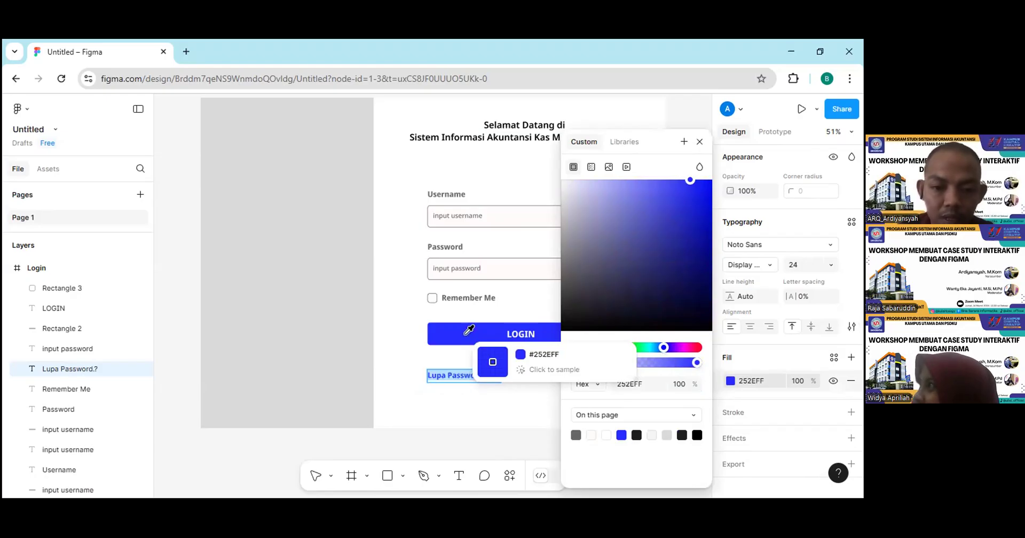
left_click(467, 333)
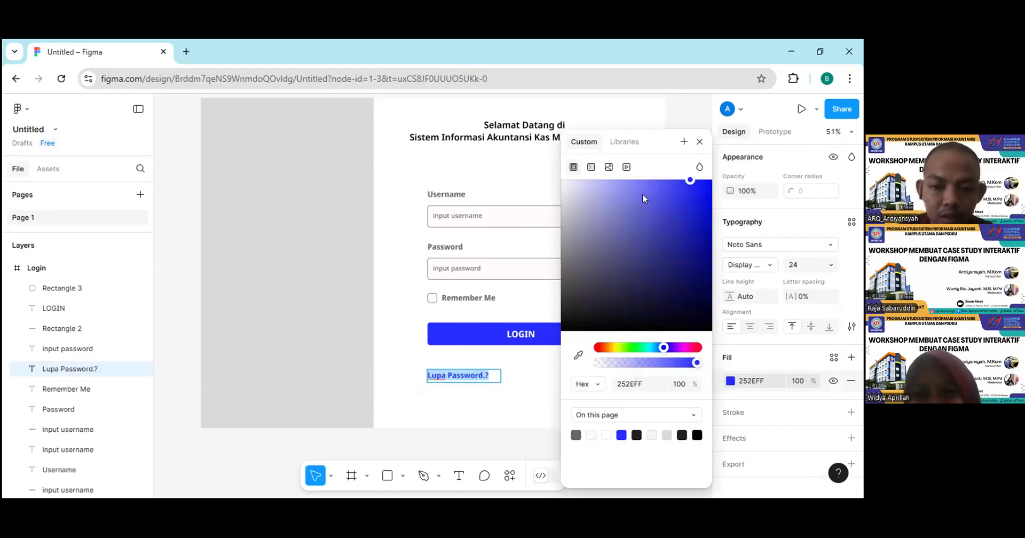
left_click(700, 143)
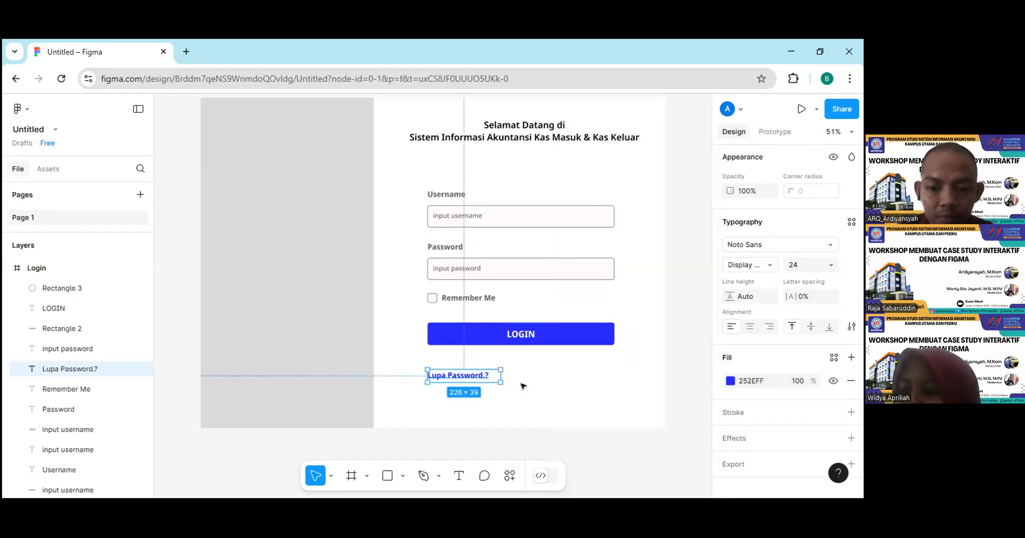
left_click(504, 388)
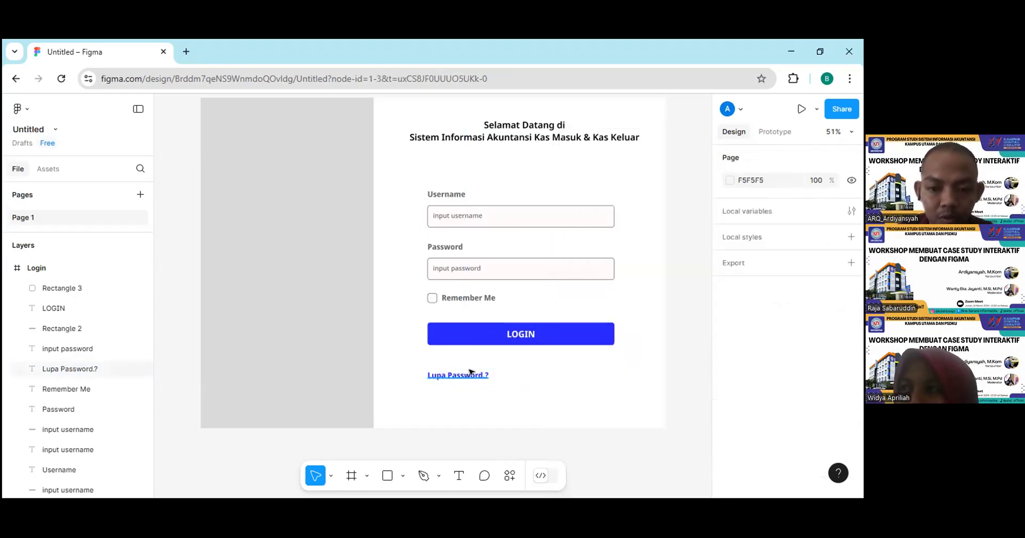
- Try font sizes 32 and 30 on the Lupa Password.? text
left_click(485, 376)
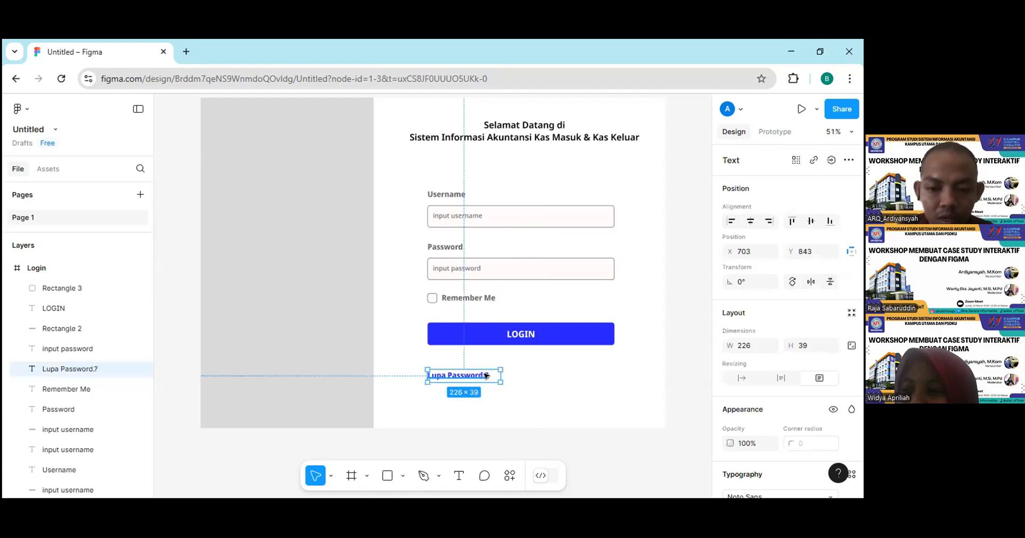
double_click(485, 373)
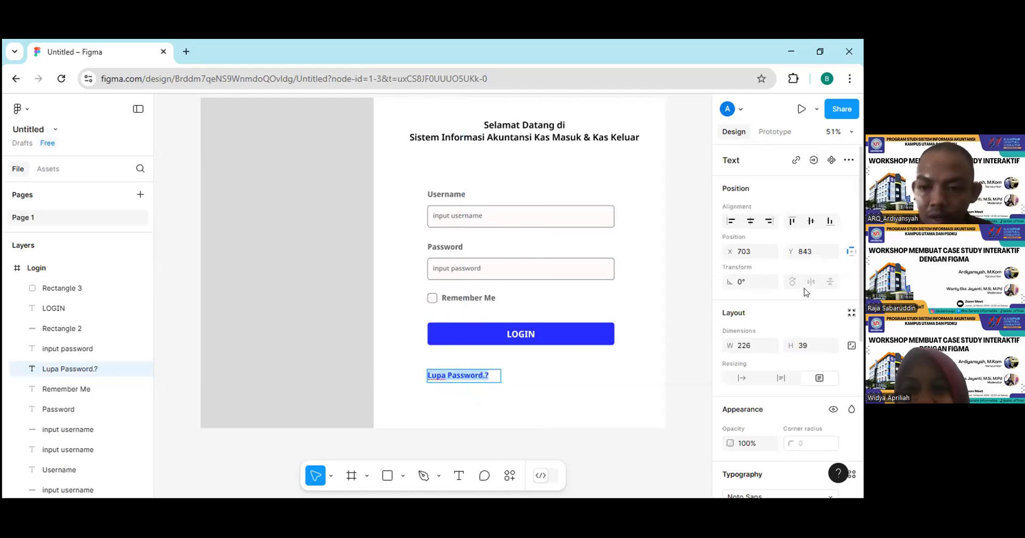
scroll(801, 302, "down", 2)
scroll(832, 330, "down", 1)
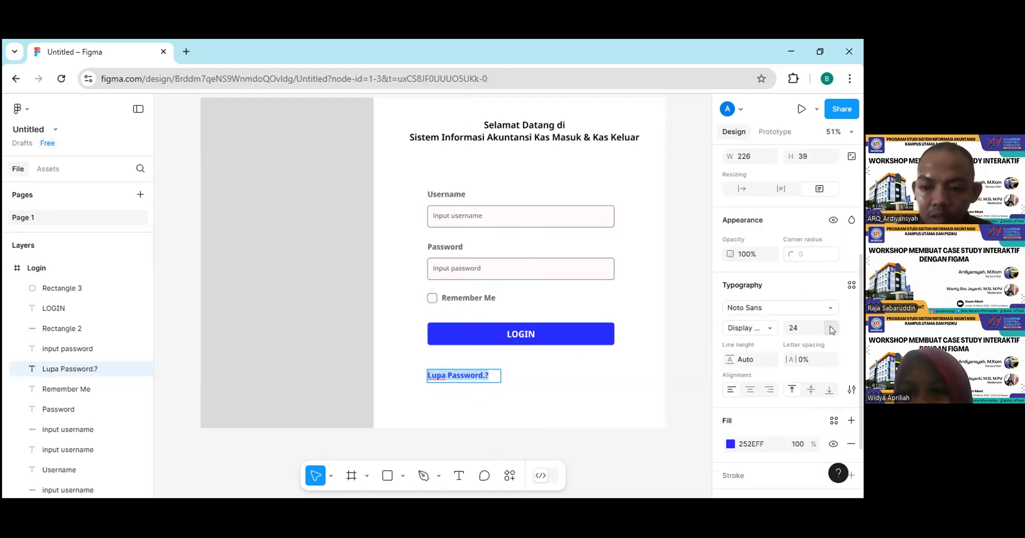
left_click(831, 328)
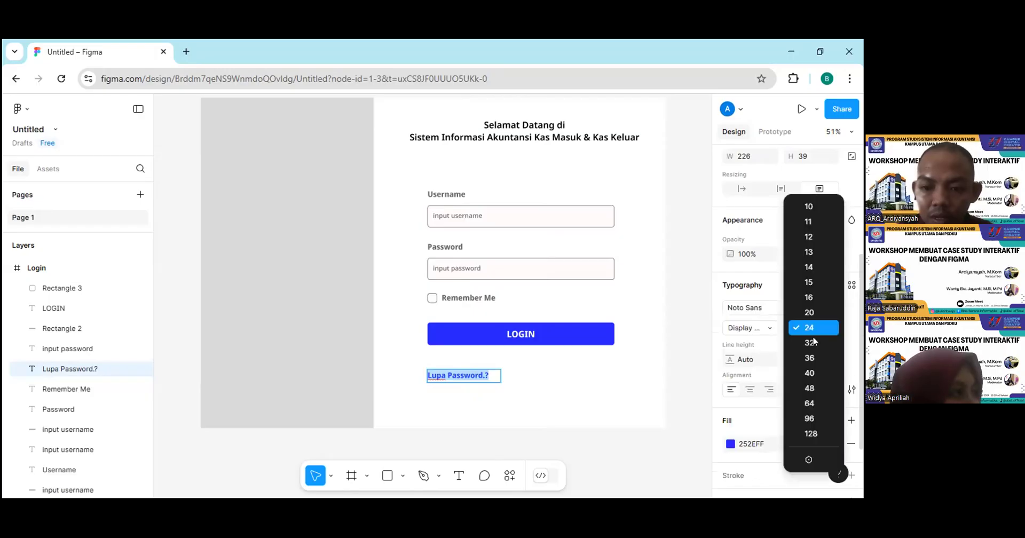
key("Return")
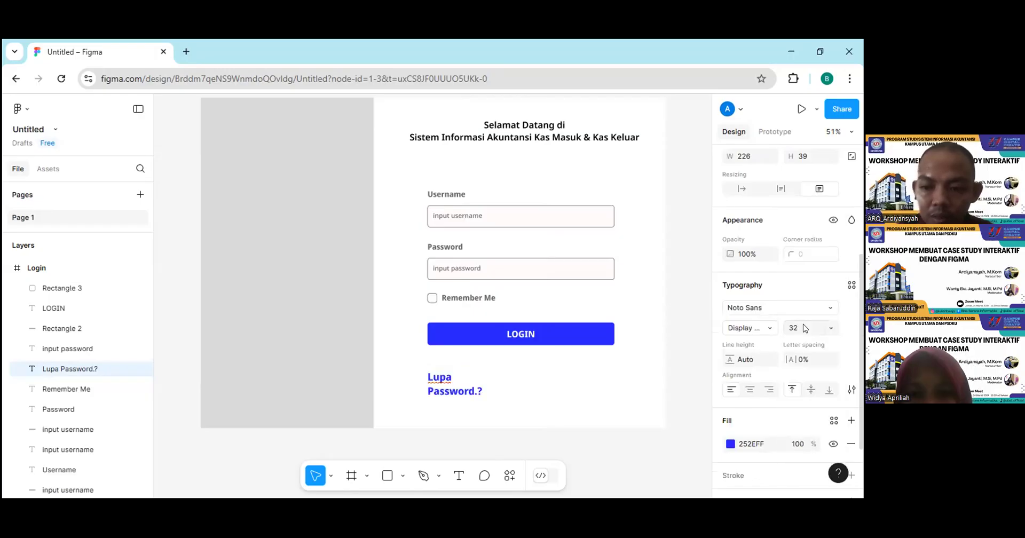
left_click(805, 328)
type("30")
key("Return")
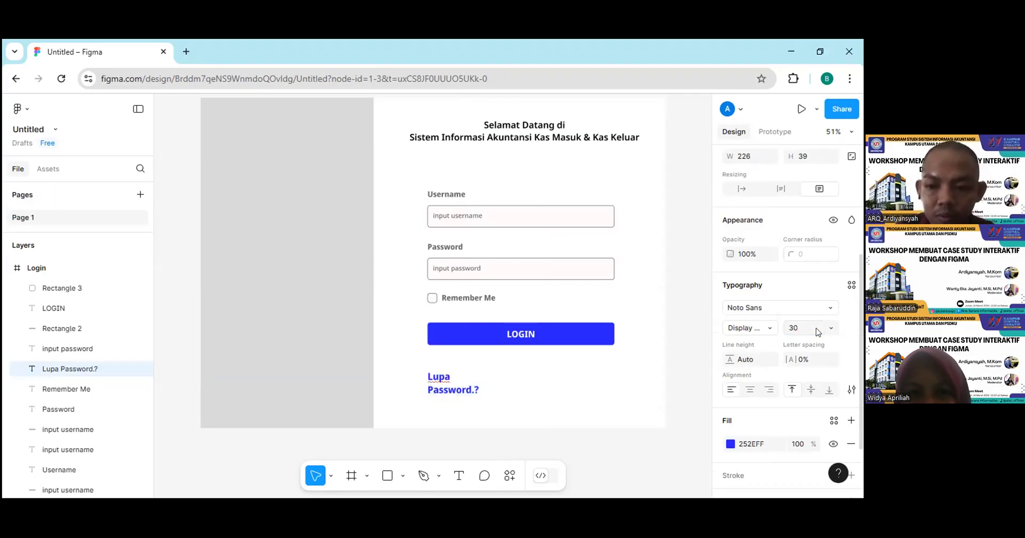
- Set the font size of the Lupa Password.? text to 28
left_click(831, 327)
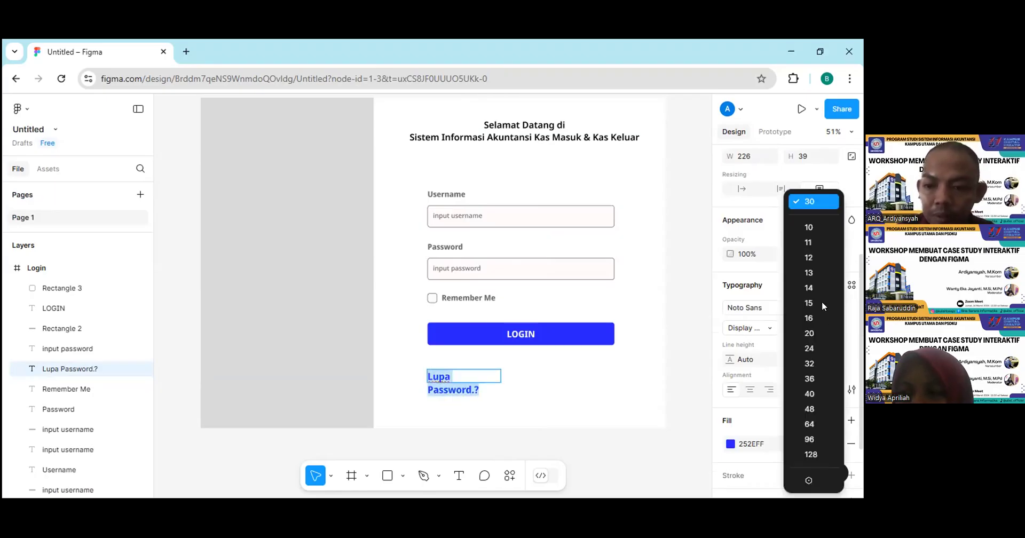
left_click(815, 350)
left_click(801, 330)
type("28")
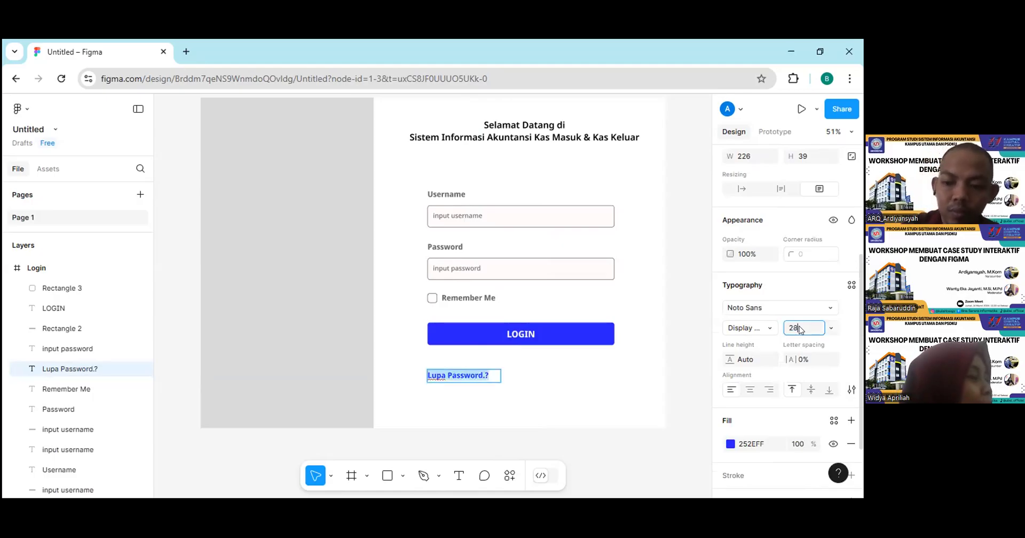
key("Return")
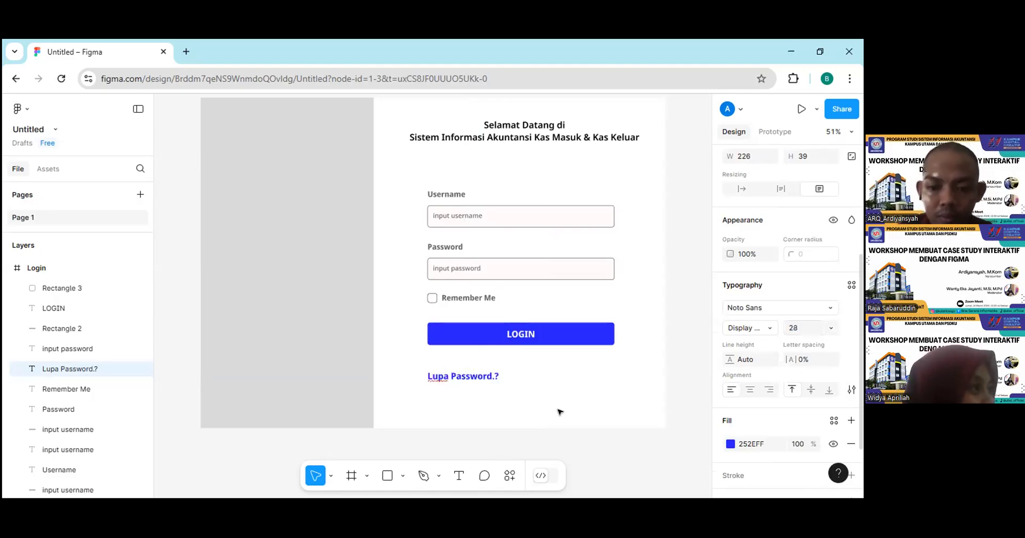
key("Escape")
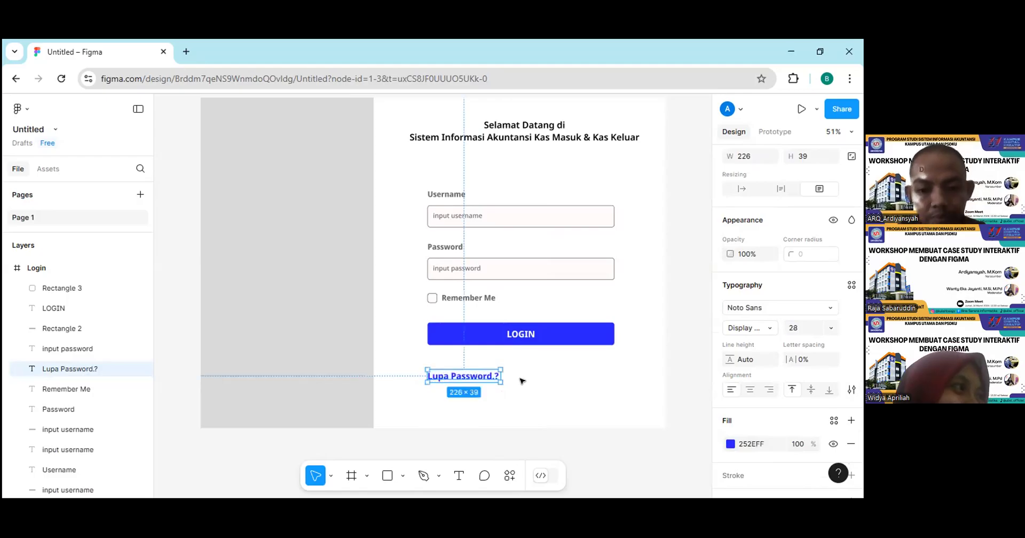
left_click(522, 382)
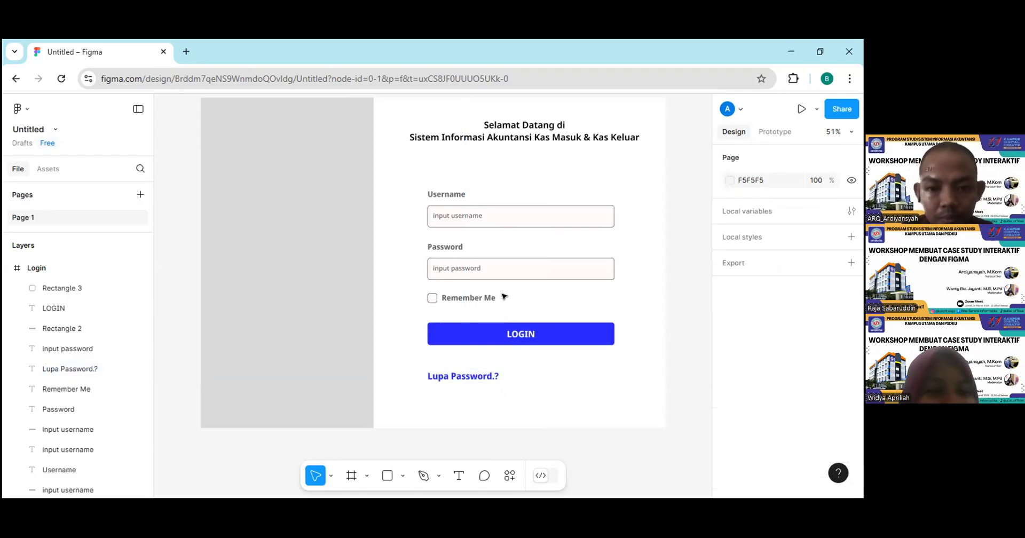
- Select the form elements from the Username label through the Lupa Password.? text and nudge them slightly upward
left_click(455, 195)
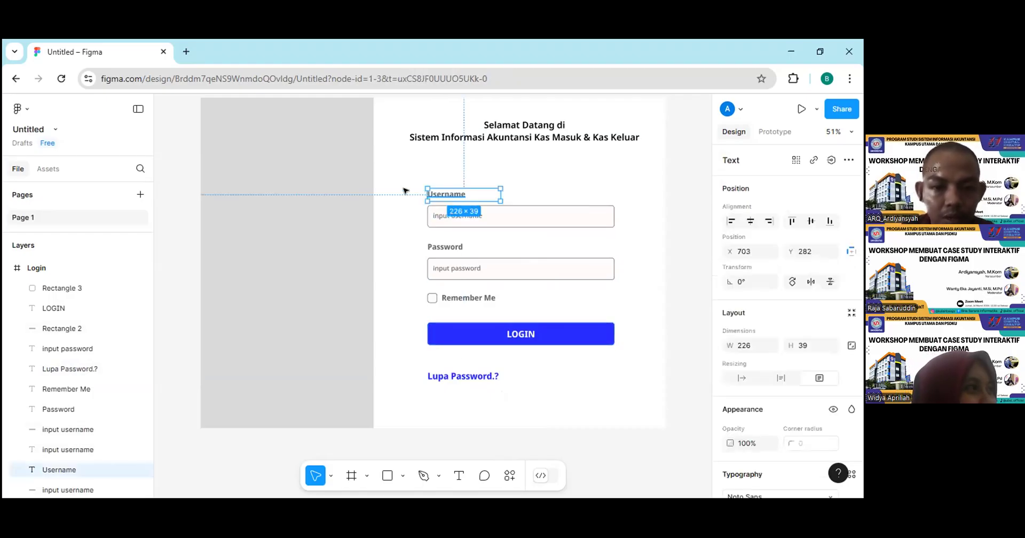
left_click(425, 203)
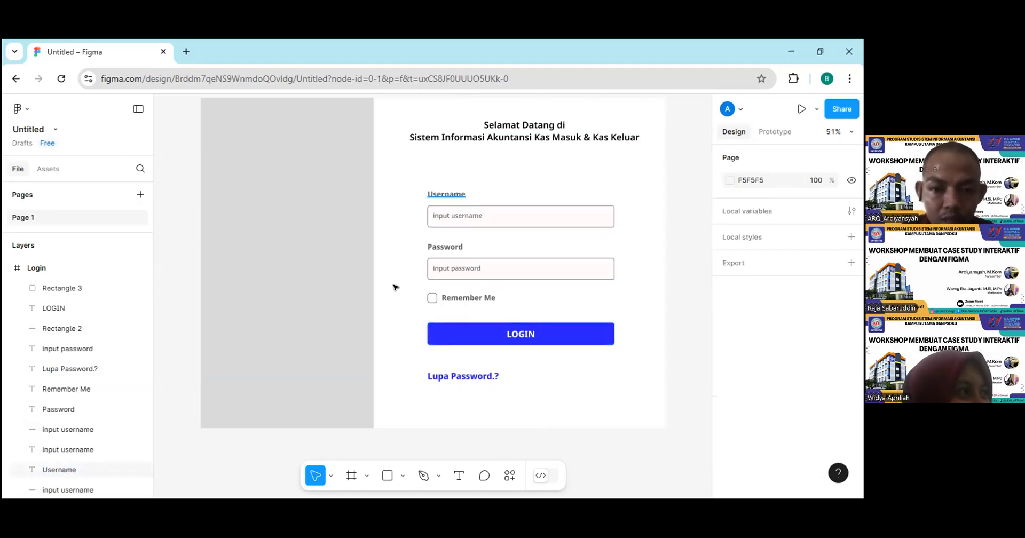
left_click_drag(396, 169, 435, 197)
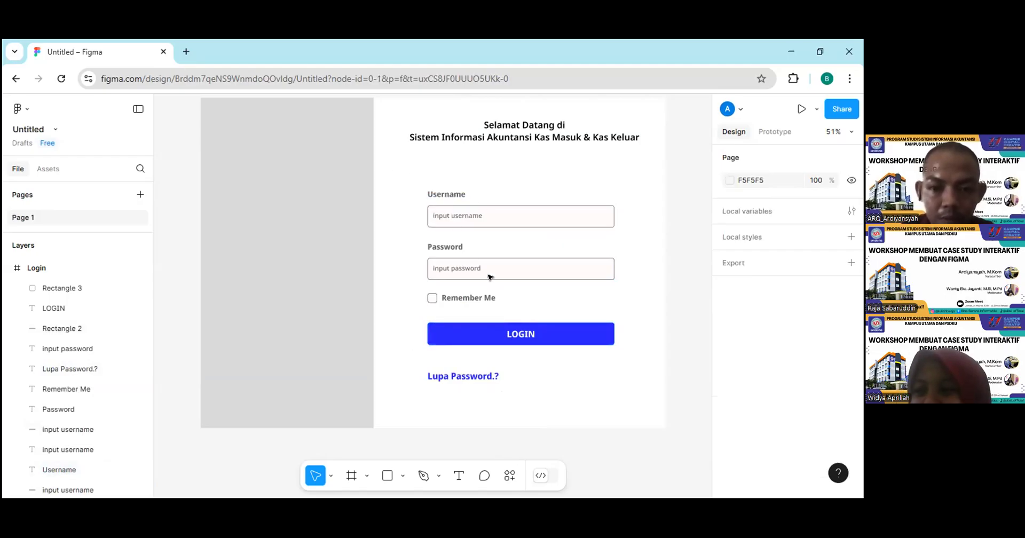
left_click_drag(492, 287, 615, 406)
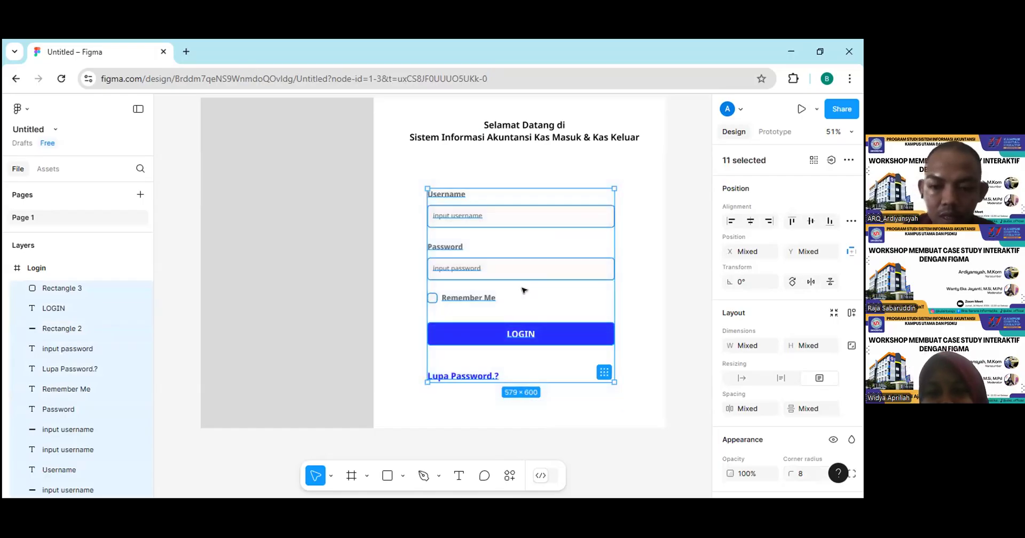
key("Up")
key("Up")
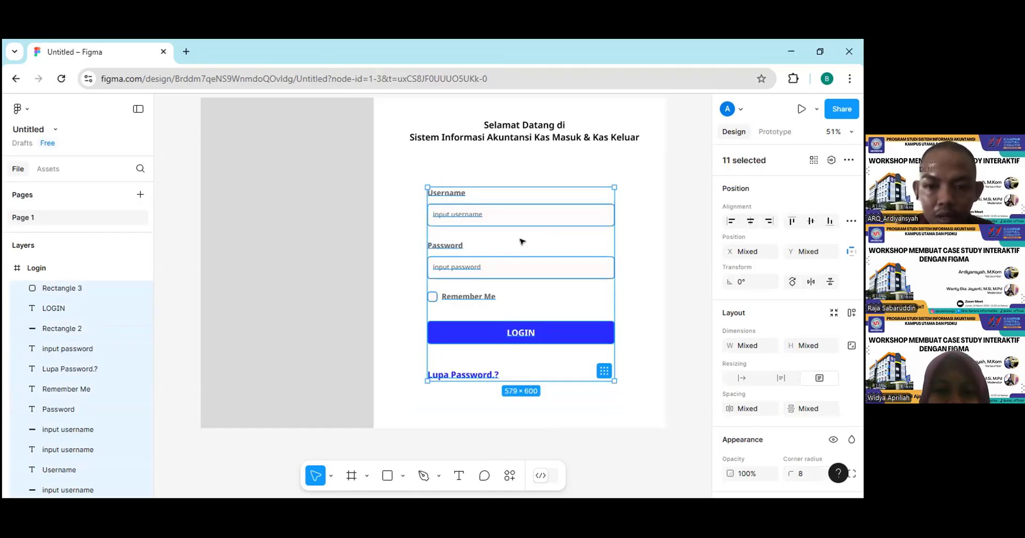
key("Escape")
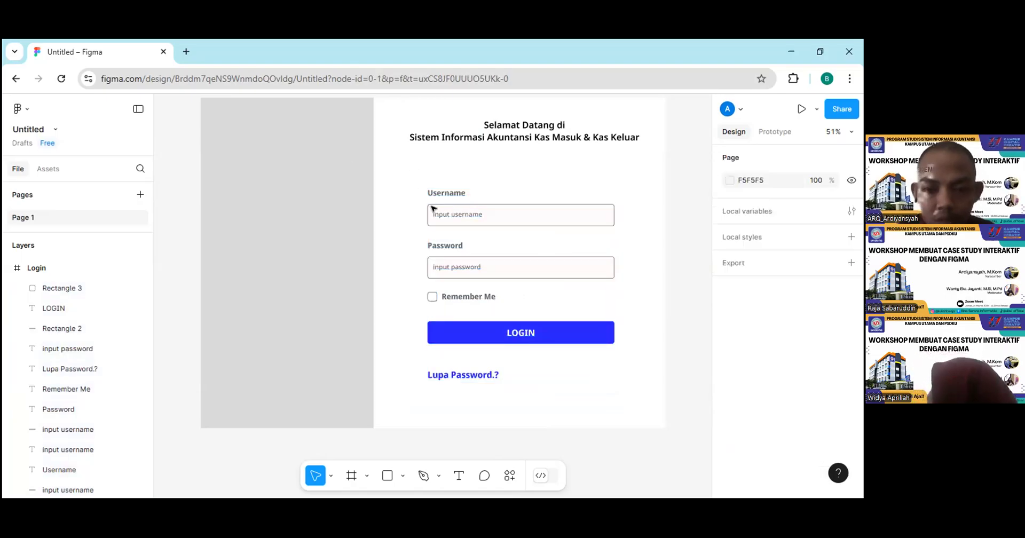
left_click_drag(418, 185, 632, 390)
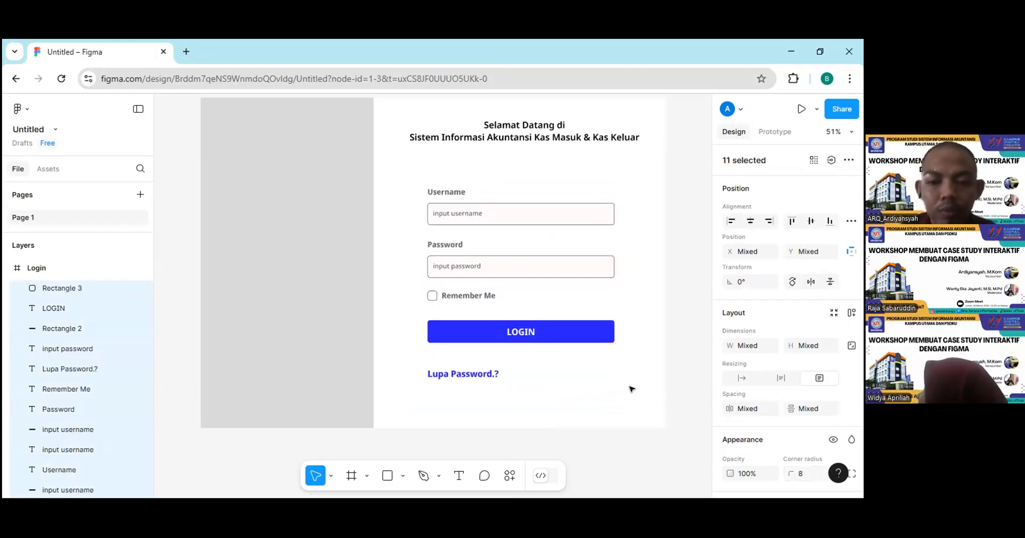
left_click(536, 409)
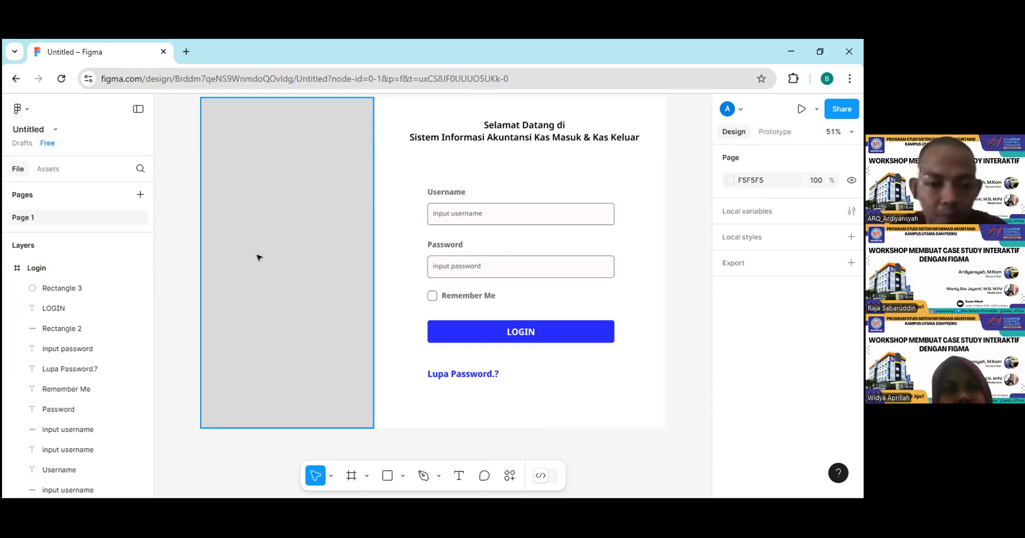
left_click(403, 476)
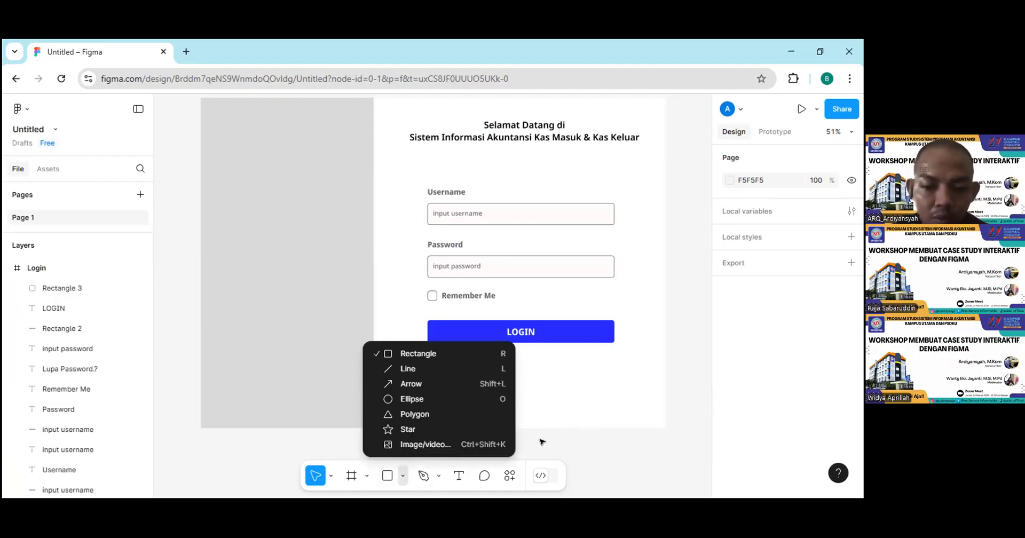
left_click(304, 464)
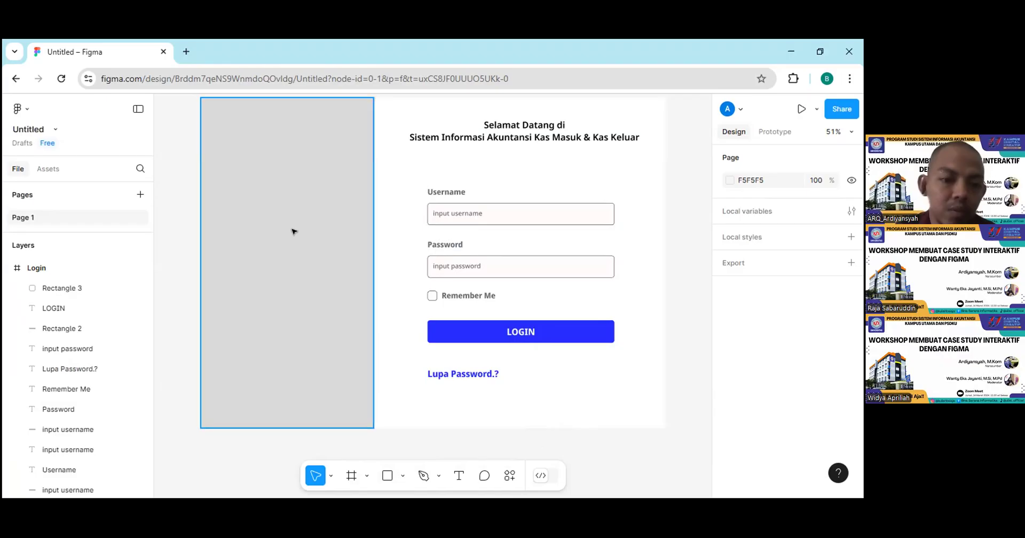
left_click(403, 475)
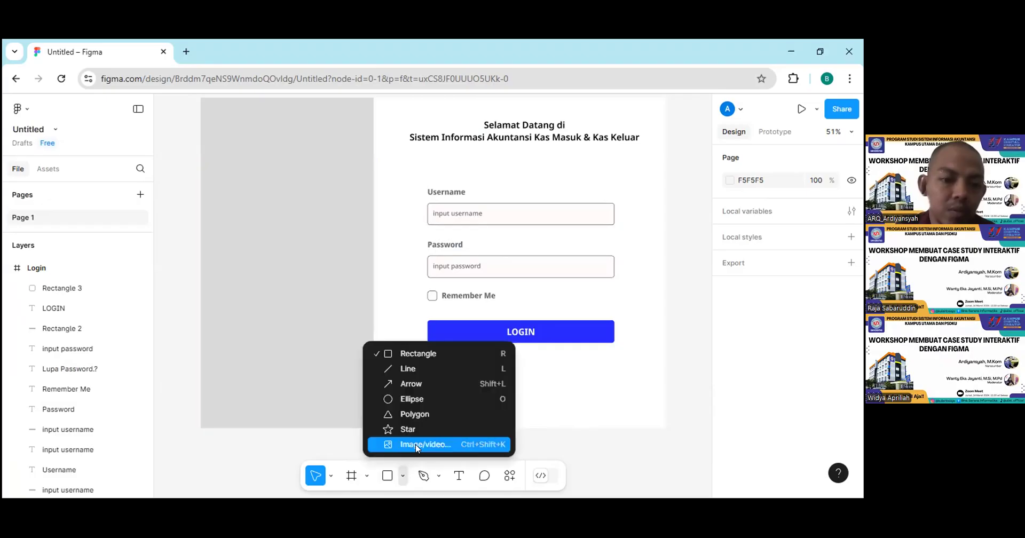
left_click(416, 445)
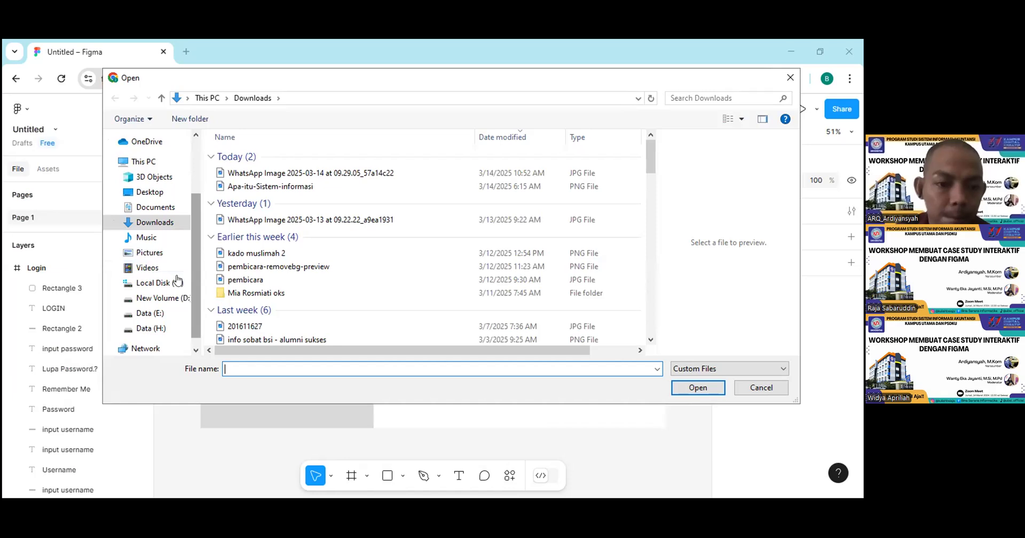
scroll(178, 280, "down", 1)
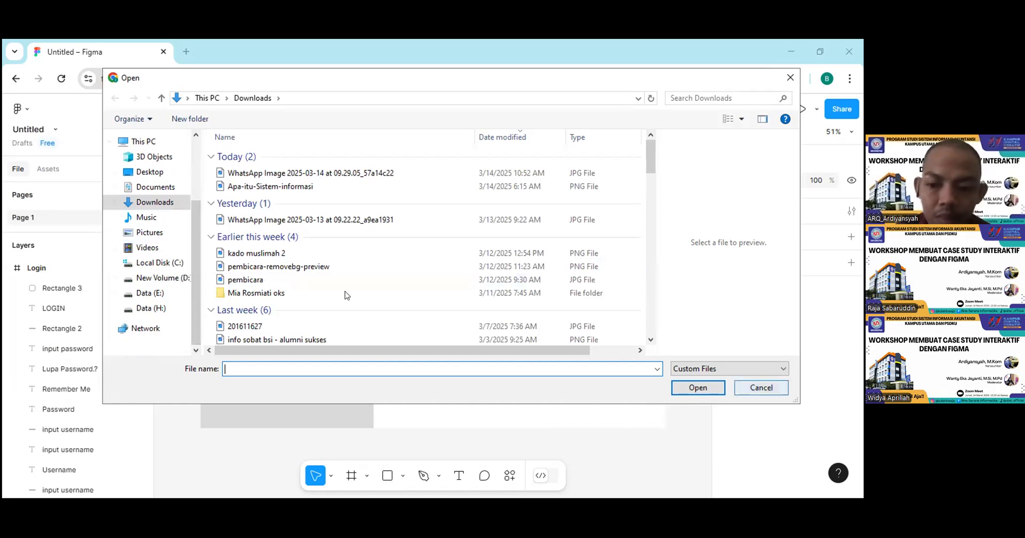
key("Escape")
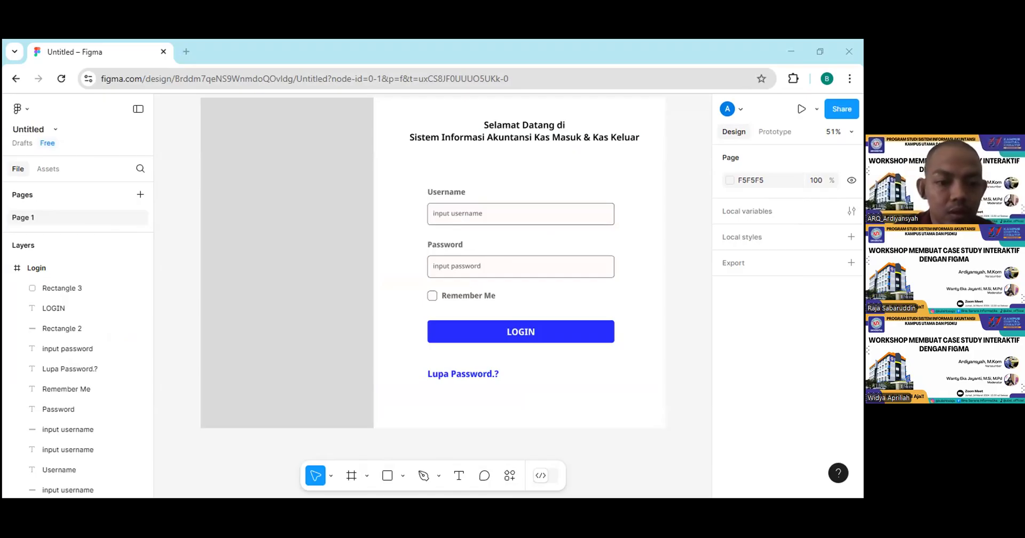
- Paste the copied laptop accounting illustration onto the gray panel and scale it down to 498 × 498
left_click(272, 279)
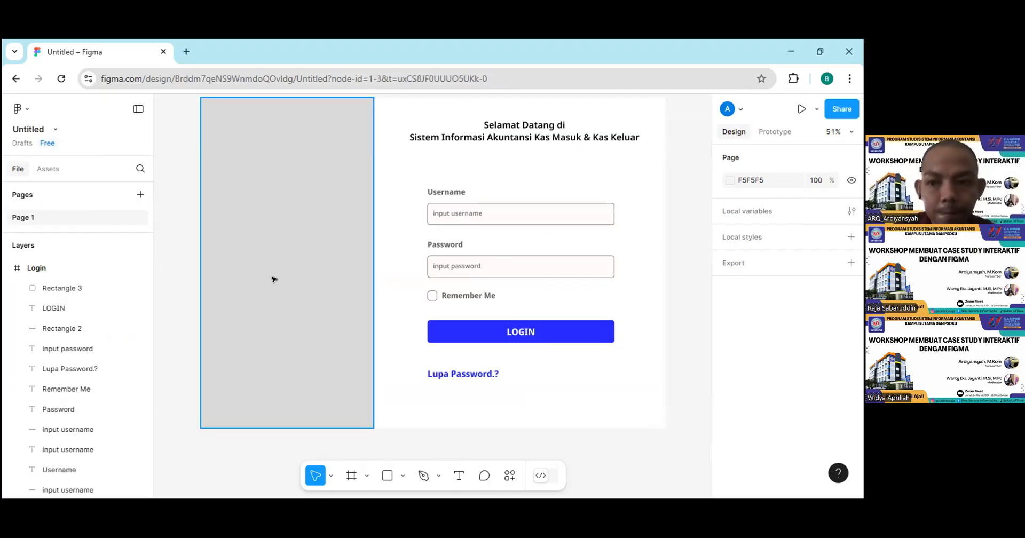
key("ctrl+v")
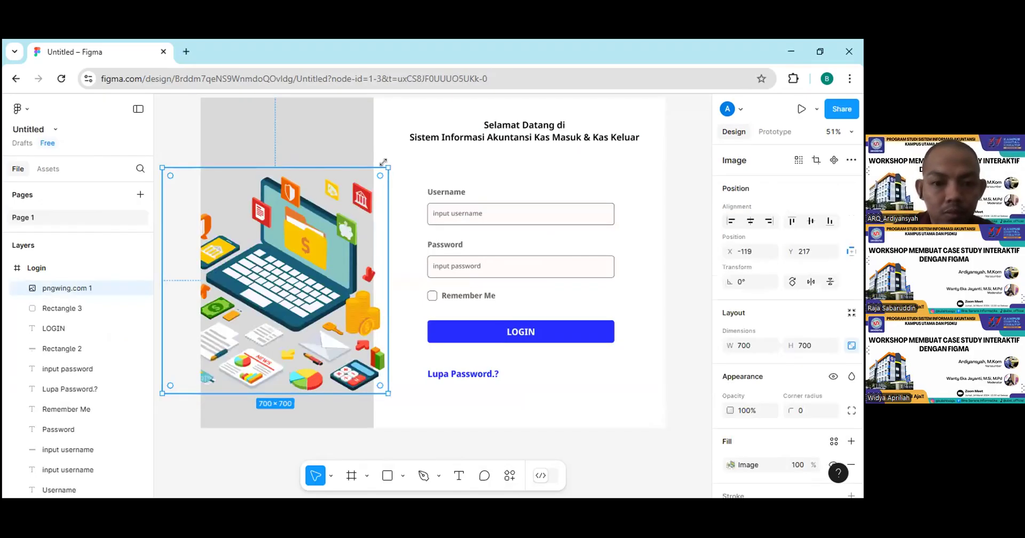
left_click_drag(333, 193, 331, 263)
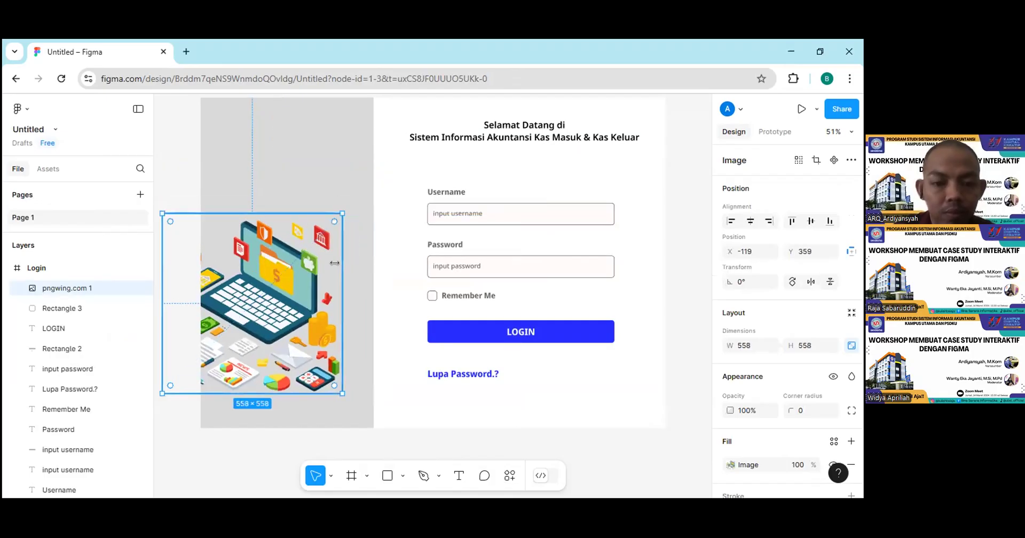
left_click_drag(310, 229, 303, 211)
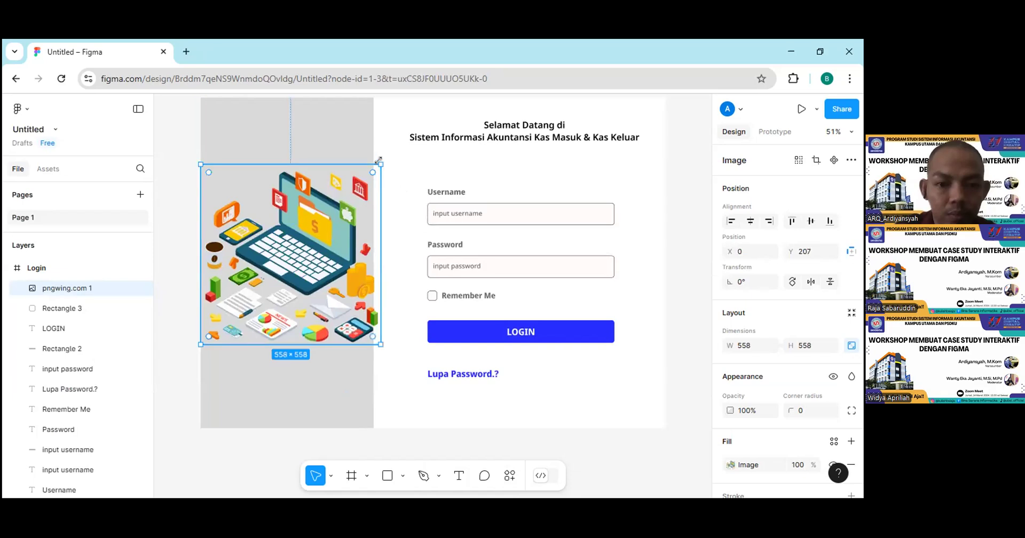
left_click_drag(363, 168, 362, 183)
- Position the laptop illustration inside the gray panel at X 22, Y 228
mouse_move(272, 231)
left_mouse_down()
mouse_move(291, 227)
mouse_move(284, 221)
left_mouse_up()
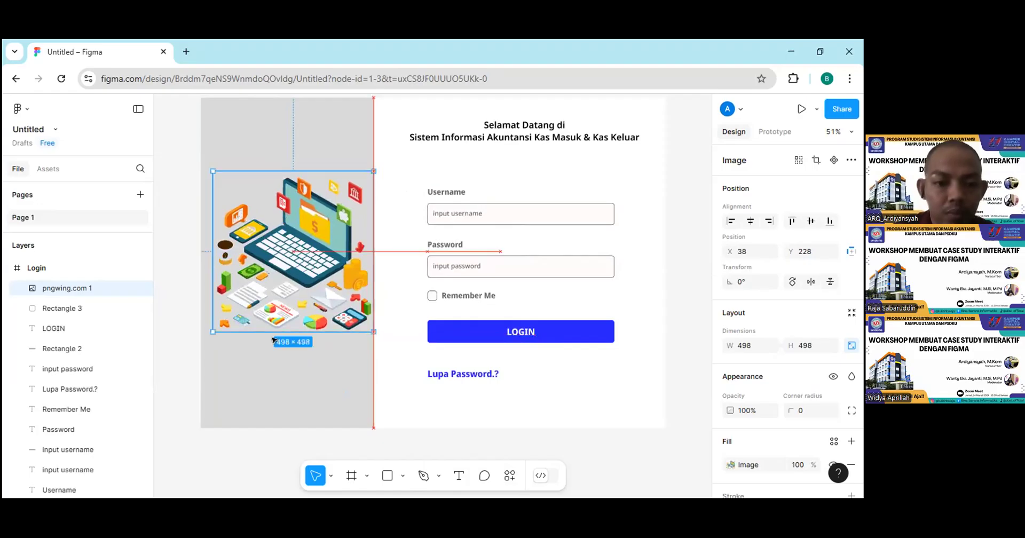
key("Left")
key("Left")
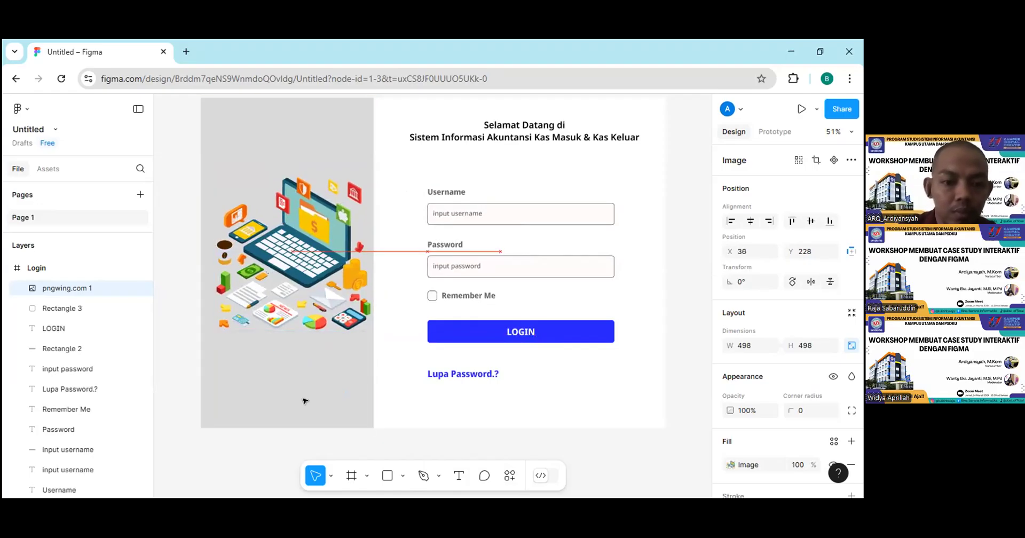
key("Left")
key("Left")
key("Left")
key("Left")
key("Left")
key("Left")
key("Left")
key("Left")
key("Left")
key("Left")
key("Left")
key("Left")
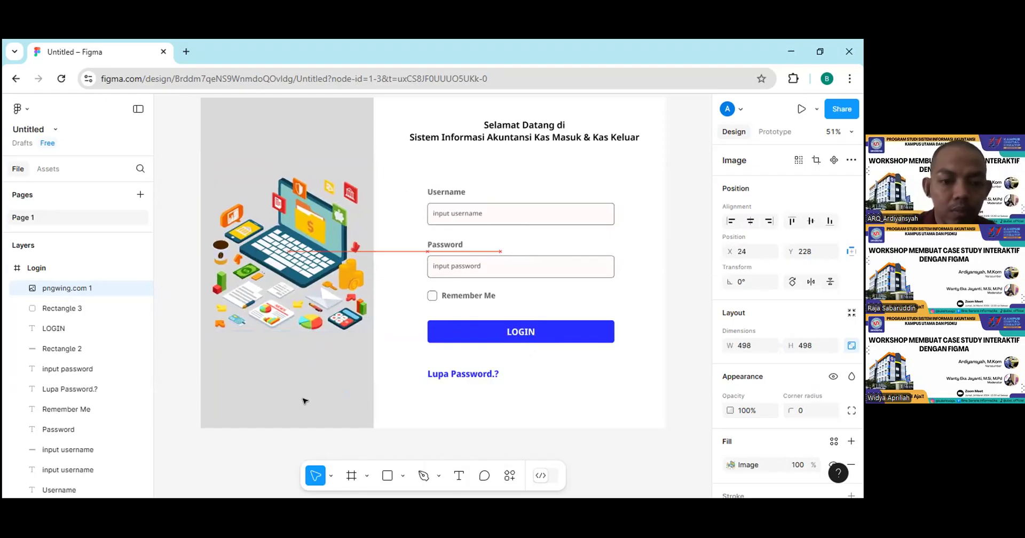
key("Left")
key("Left")
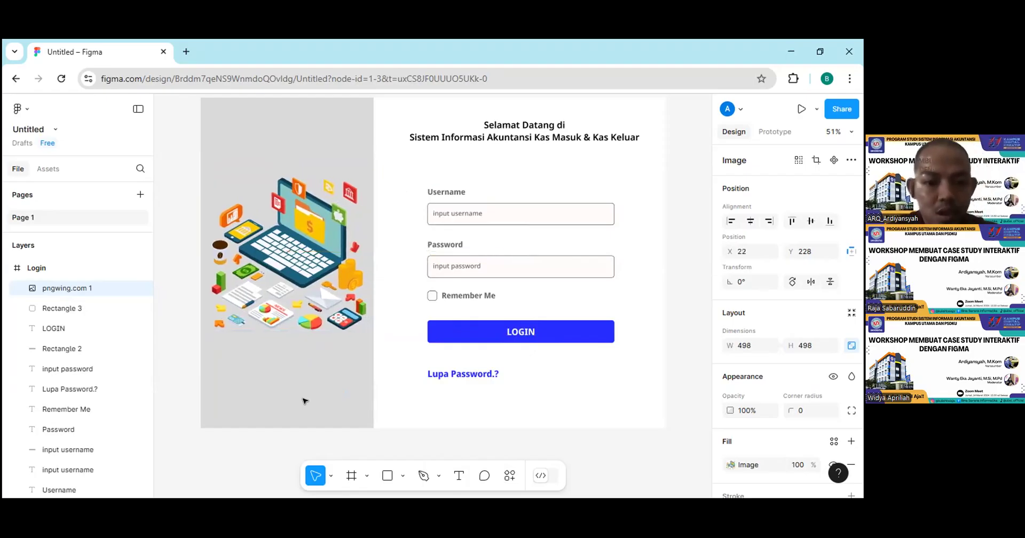
key("Tab")
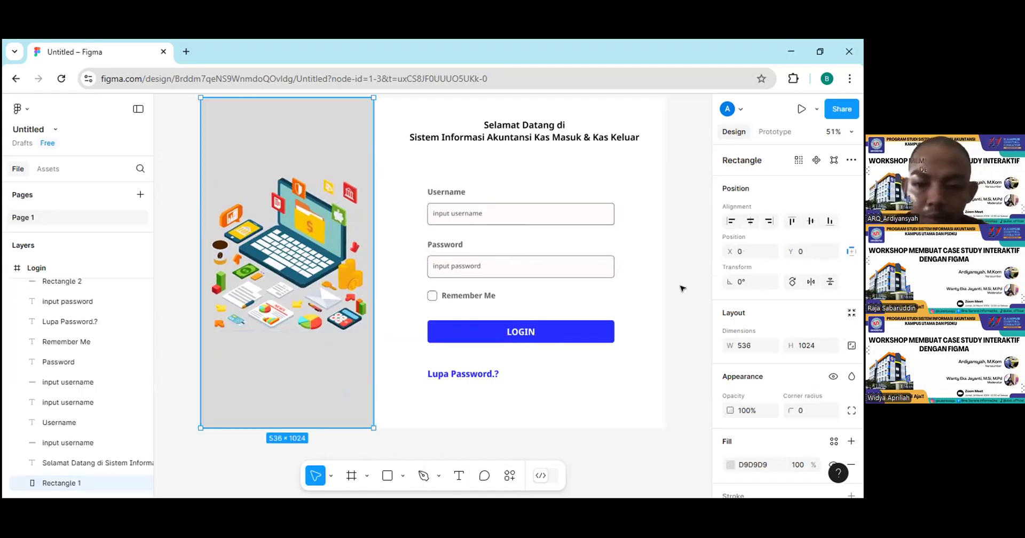
key("Escape")
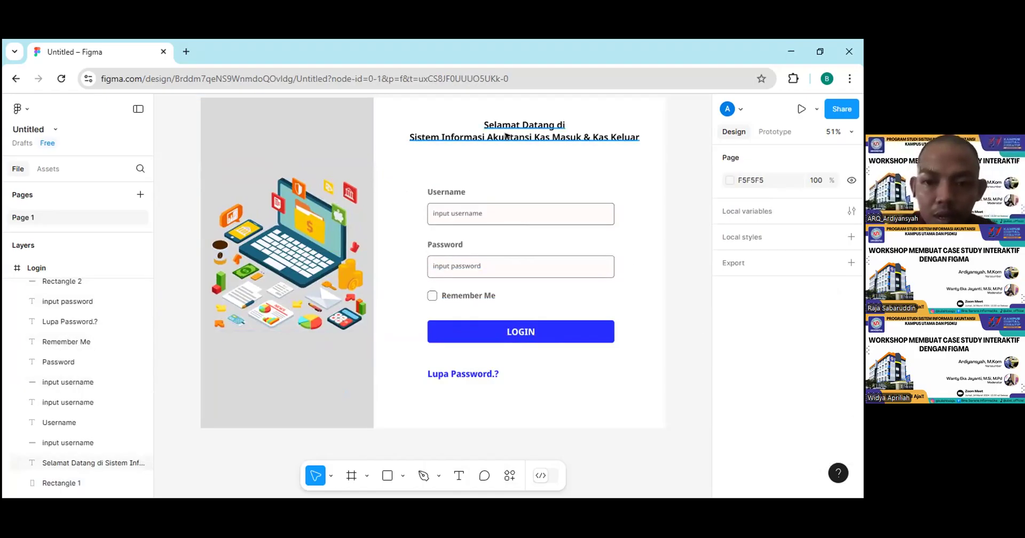
- Move the Selamat Datang di Sistem Informasi heading down to Y 69
left_click(542, 138)
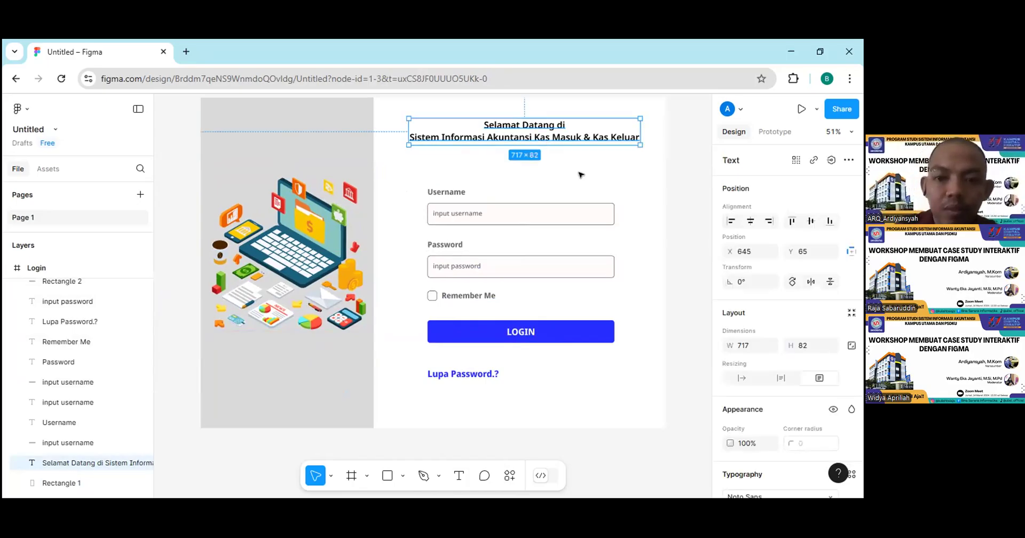
key("Down")
key("Down")
key("Down")
key("Down")
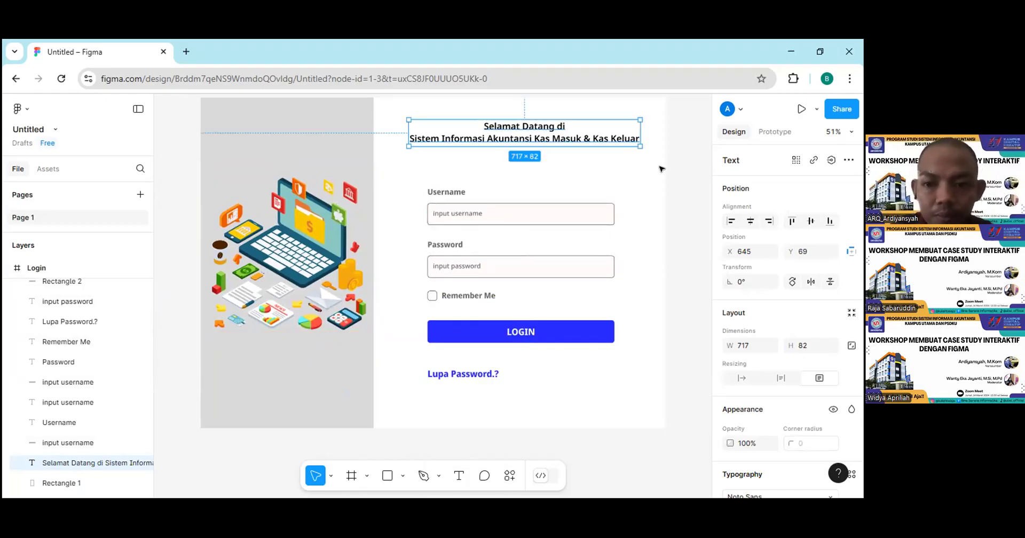
left_click(675, 178)
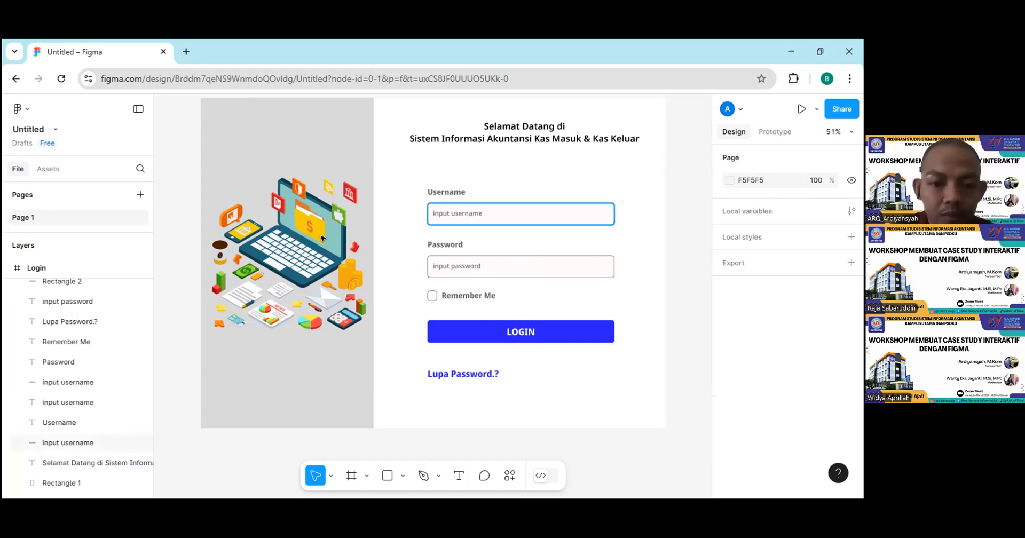
left_click(302, 351)
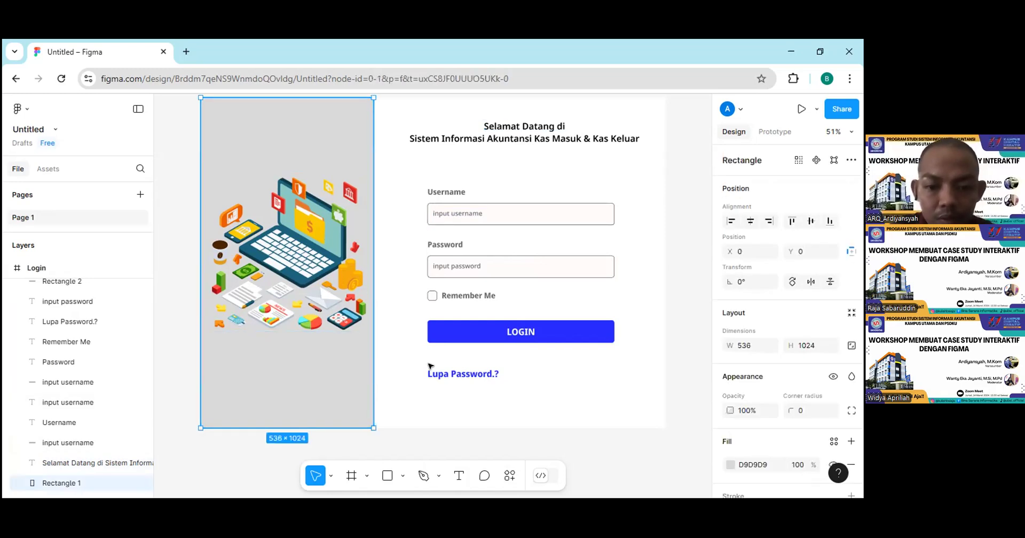
left_click(553, 397)
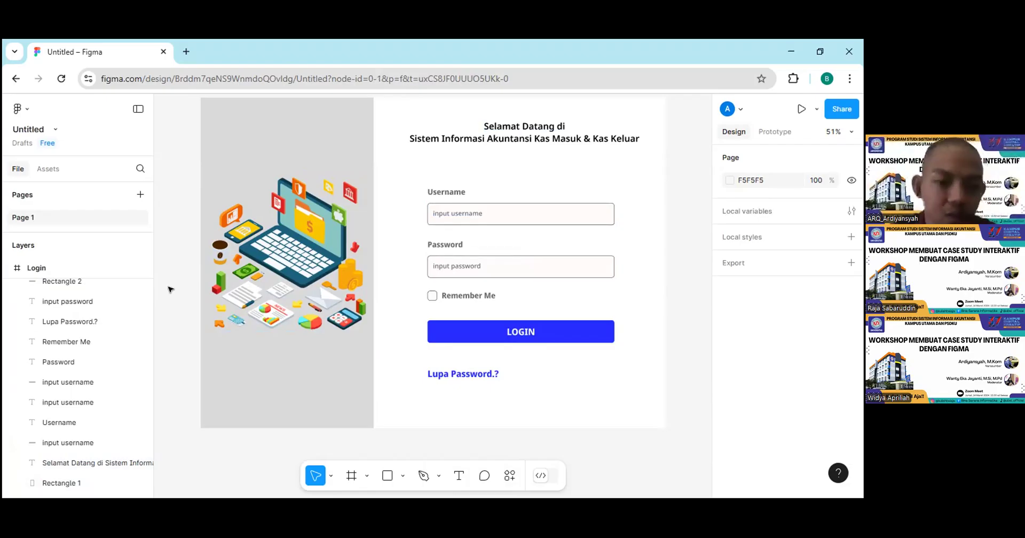
left_click(402, 477)
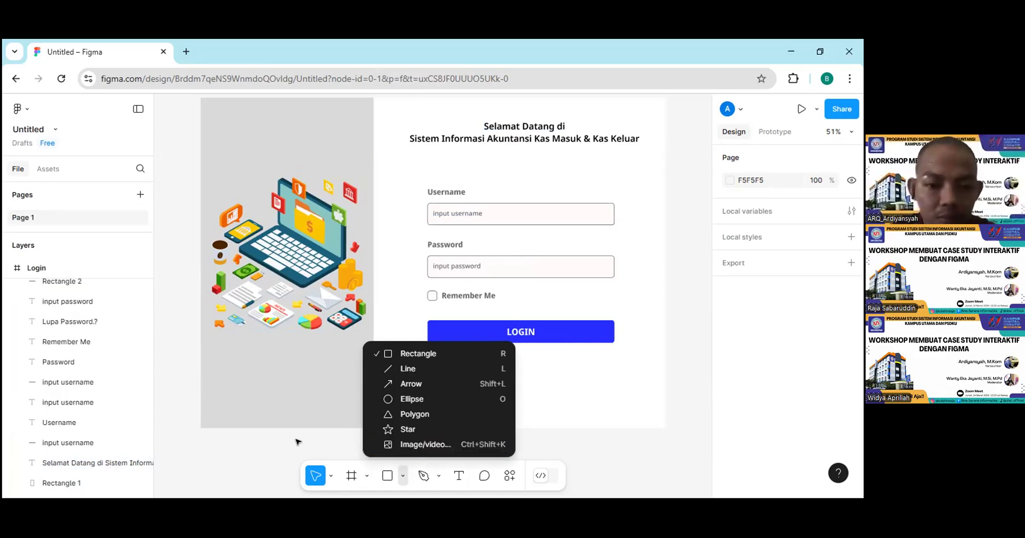
left_click(279, 298)
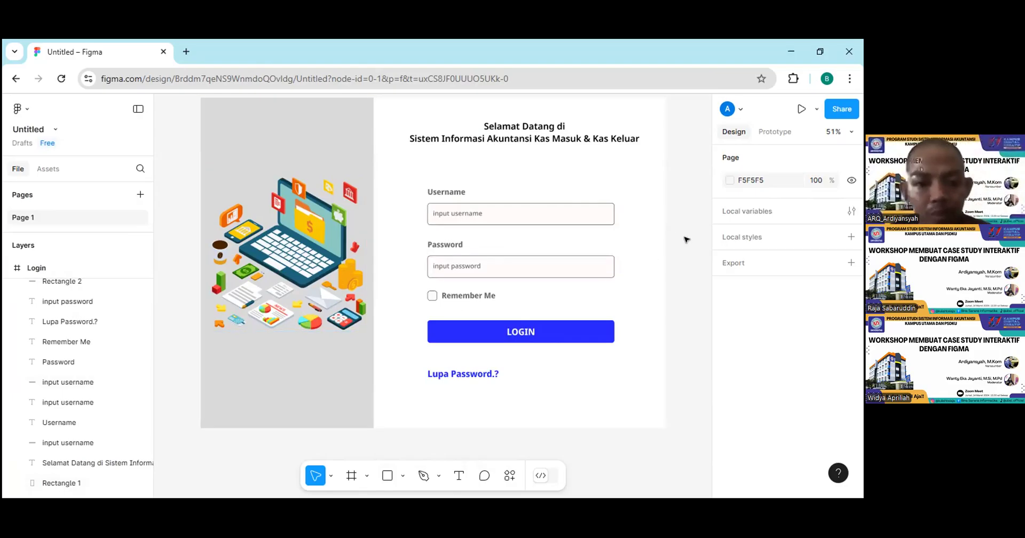
scroll(687, 240, "down", 1)
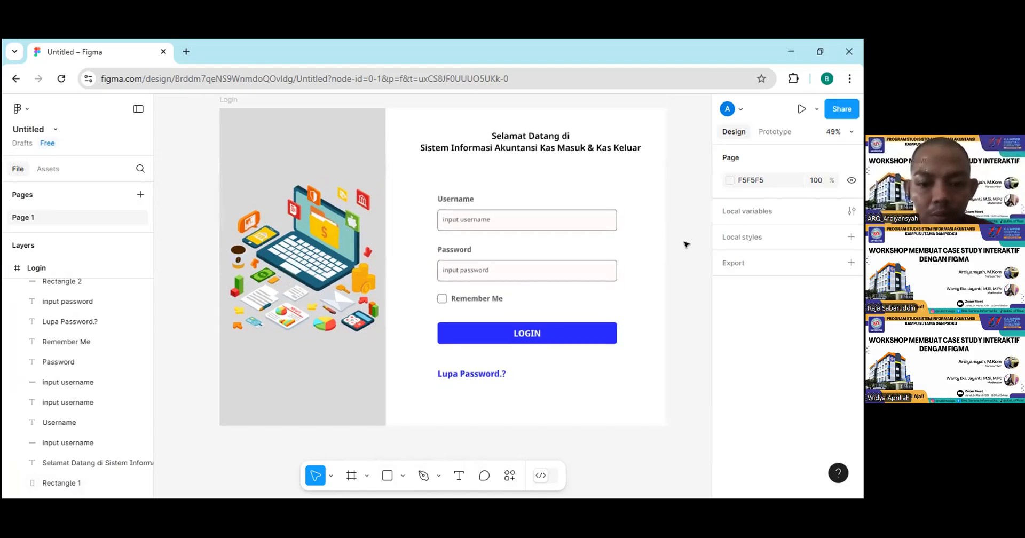
scroll(688, 258, "up", 1)
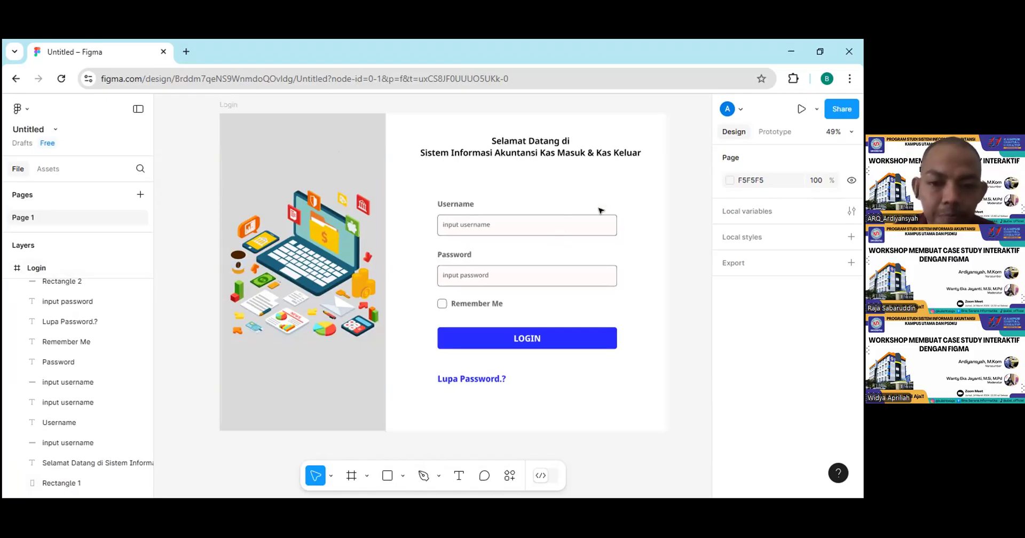
scroll(18, 321, "up", 3)
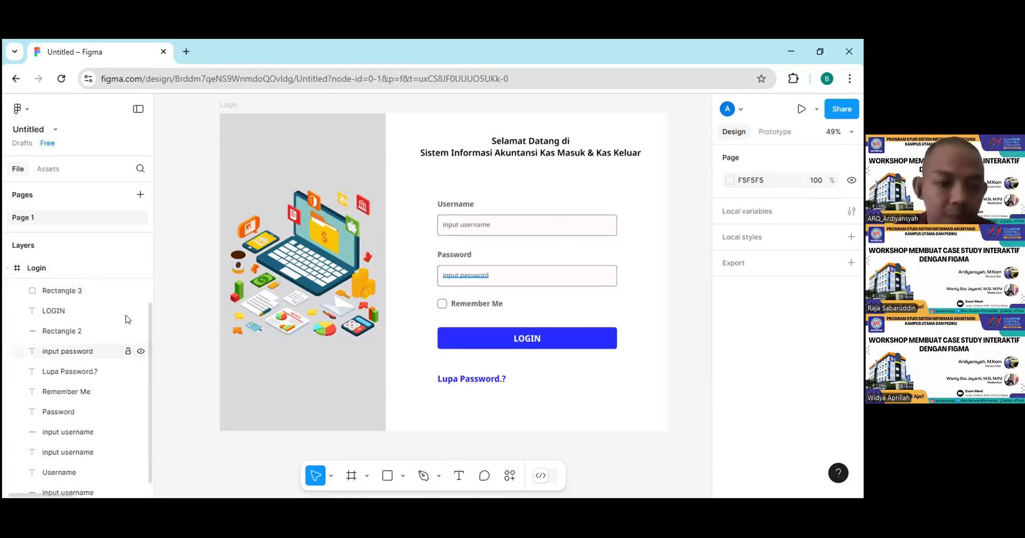
scroll(18, 321, "up", 1)
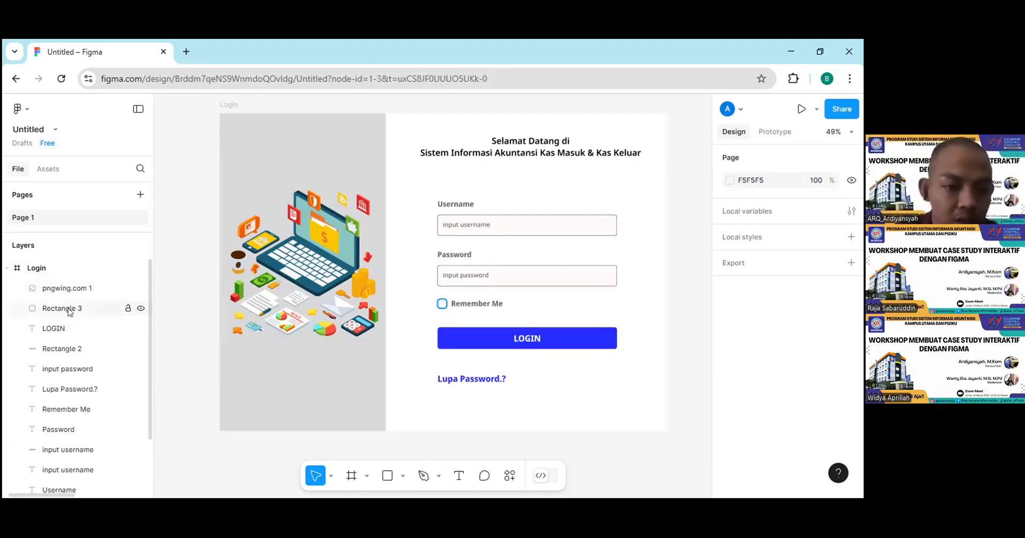
- Rename the layer of the small square beside Remember Me, Rectangle 3, as check box
left_click(63, 310)
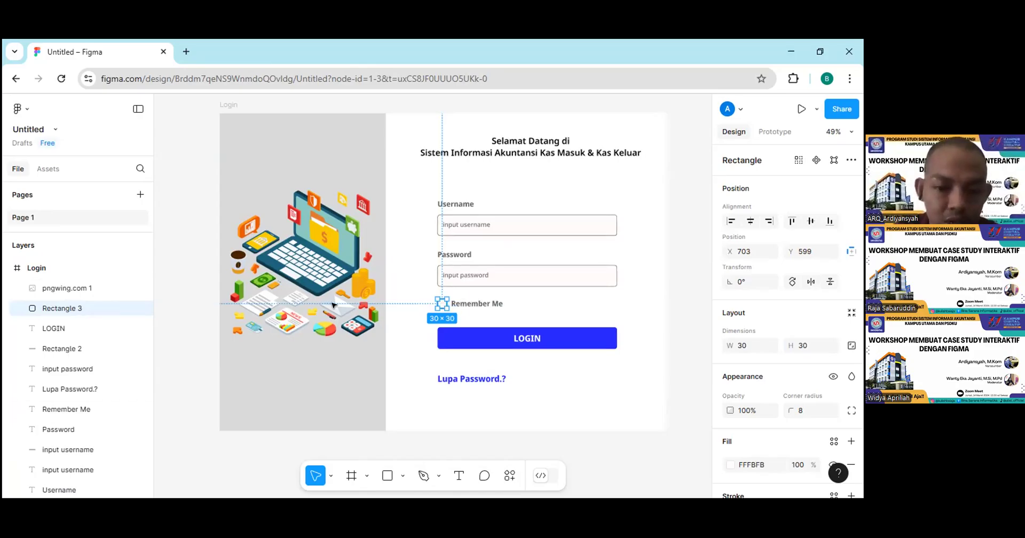
double_click(59, 309)
type("centang")
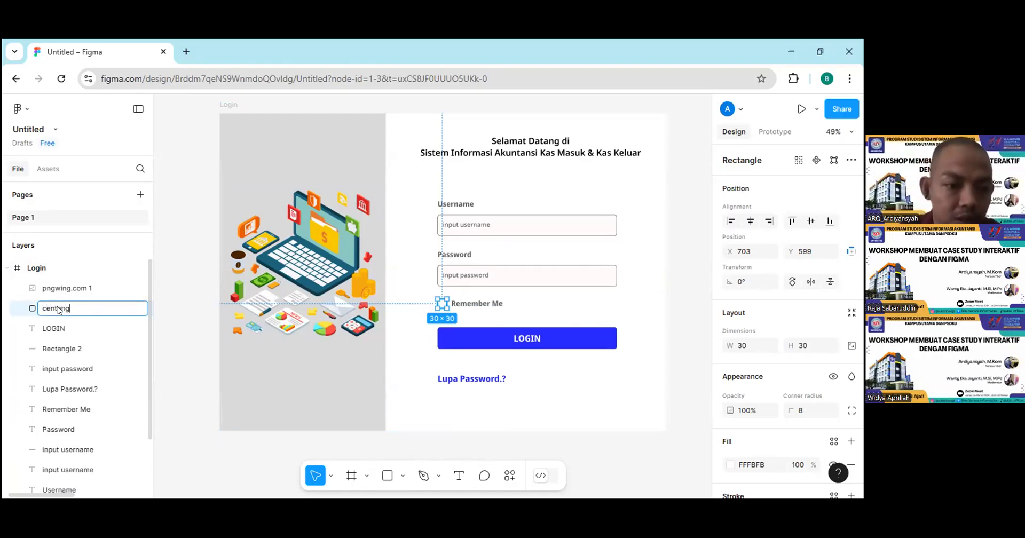
key("BackSpace")
key("BackSpace")
key("BackSpace")
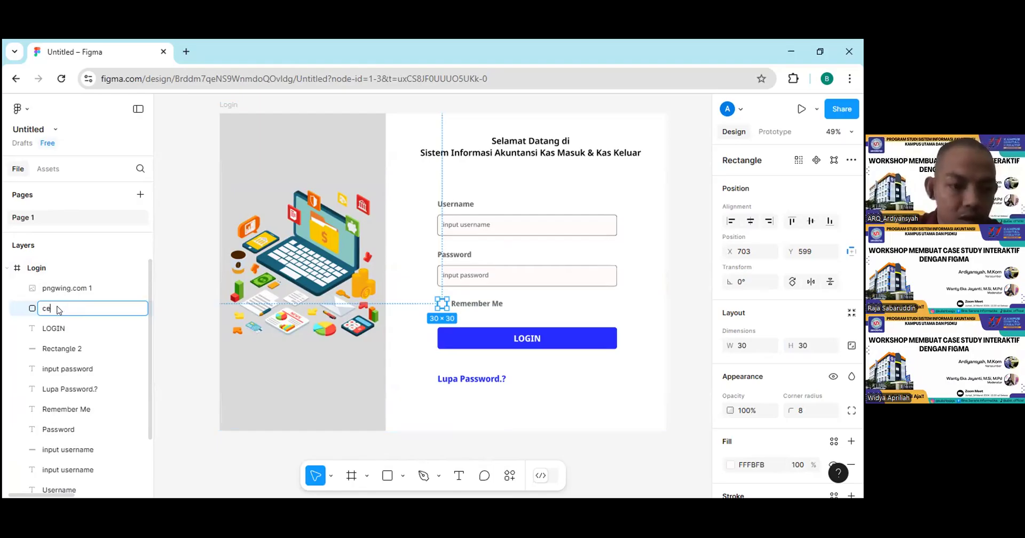
key("BackSpace")
type("he")
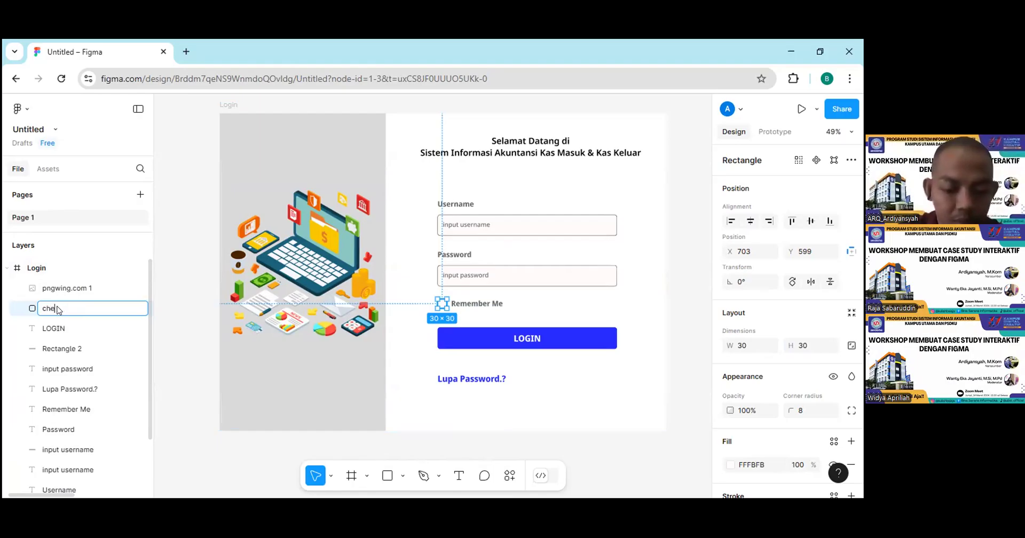
type("ck box")
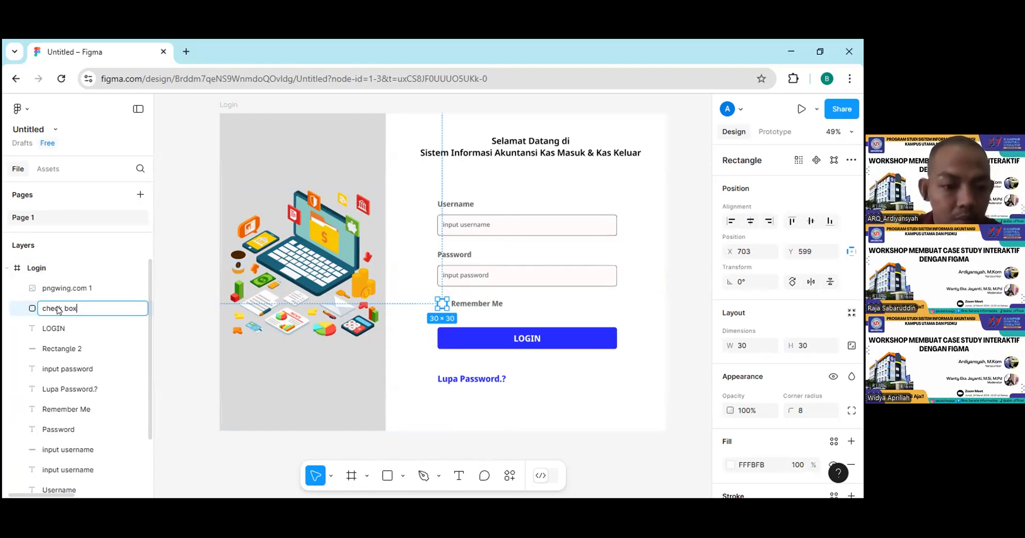
key("Return")
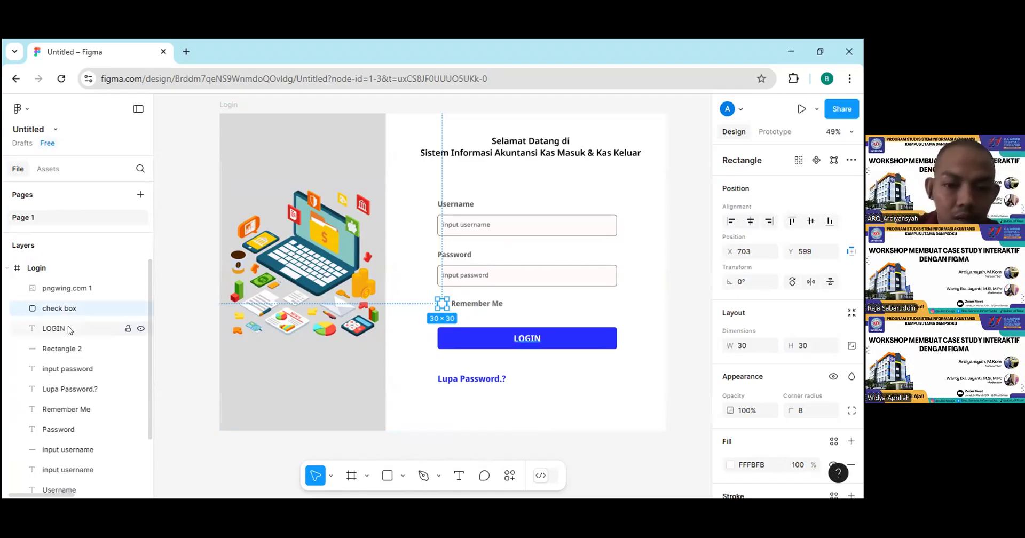
- Rename the layer of the blue rectangle behind the LOGIN text as tombol login
left_click(53, 328)
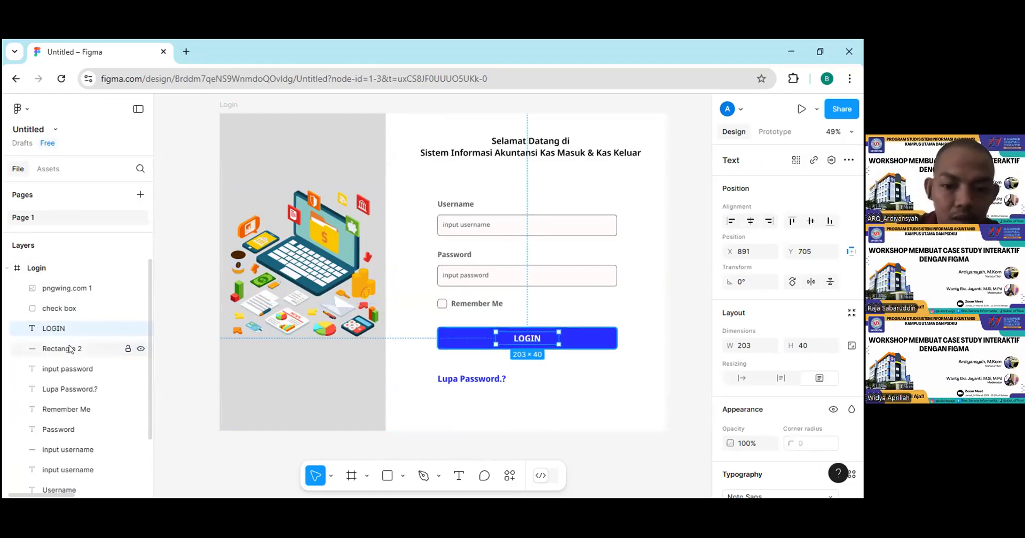
left_click(69, 348)
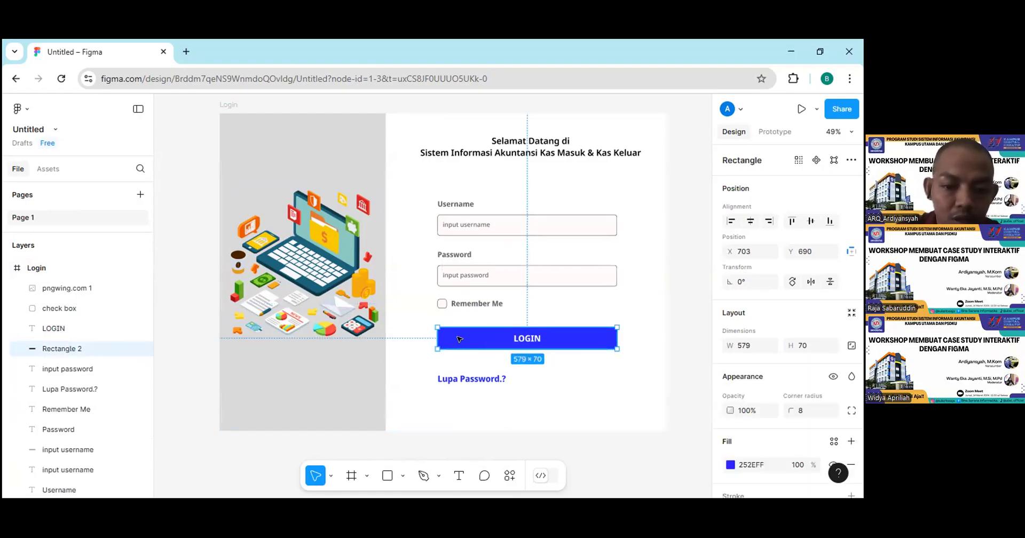
double_click(64, 349)
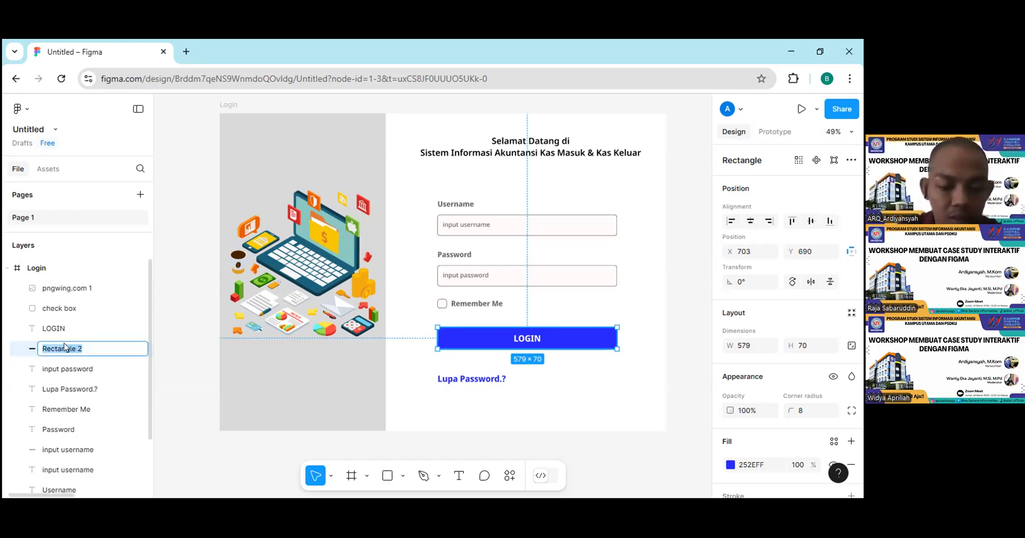
type("tombo")
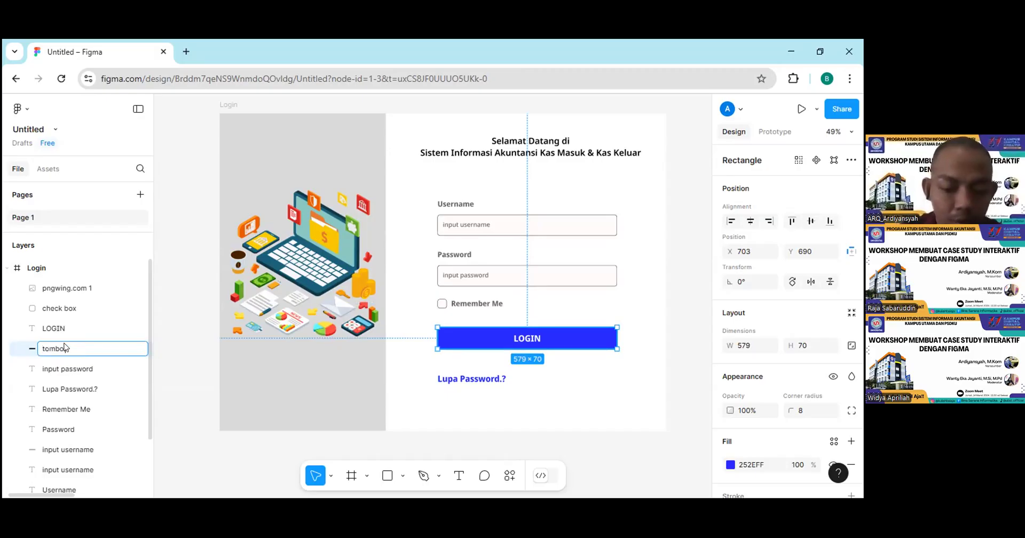
type("l login")
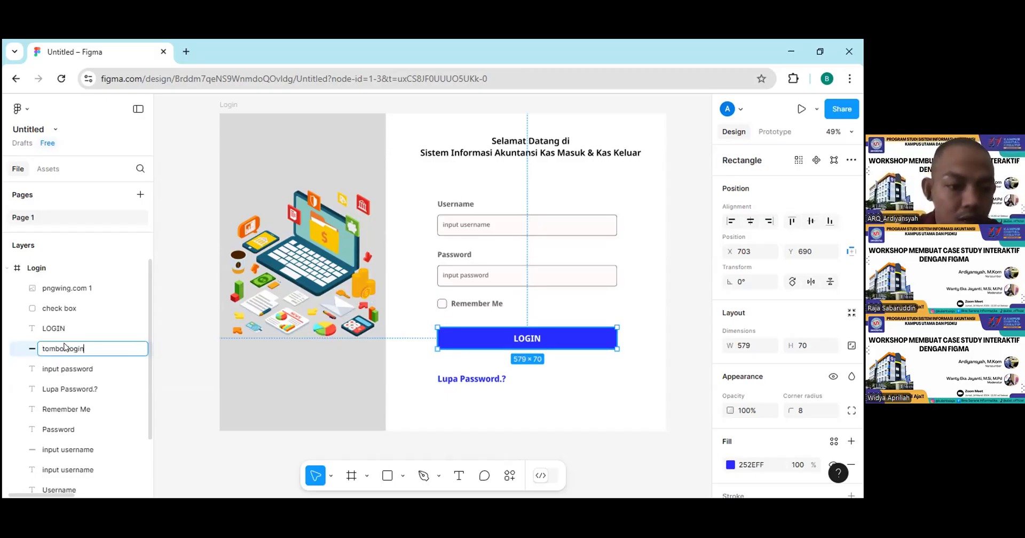
key("Return")
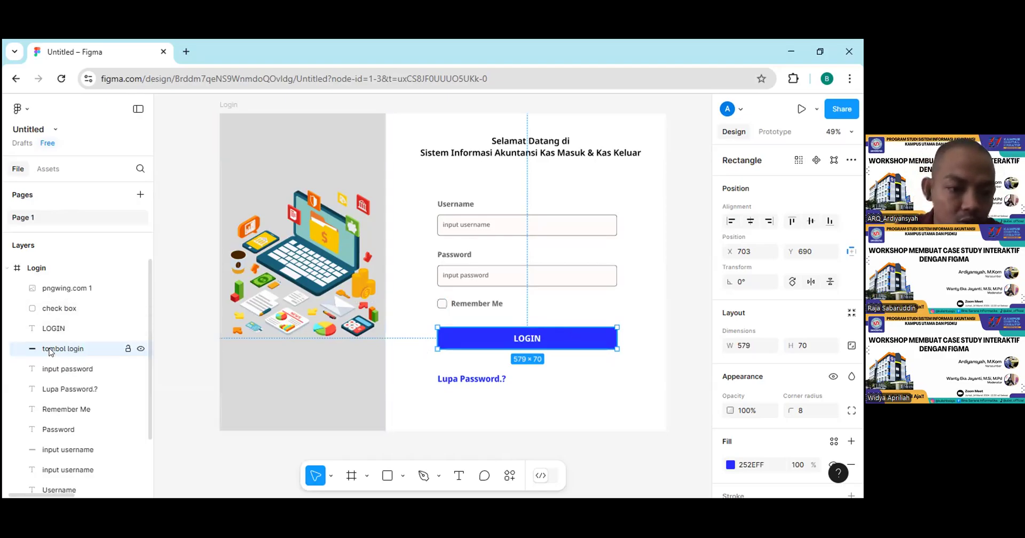
- Check which form element each layer from the input password text down to the username field rectangle refers to
left_click(75, 369)
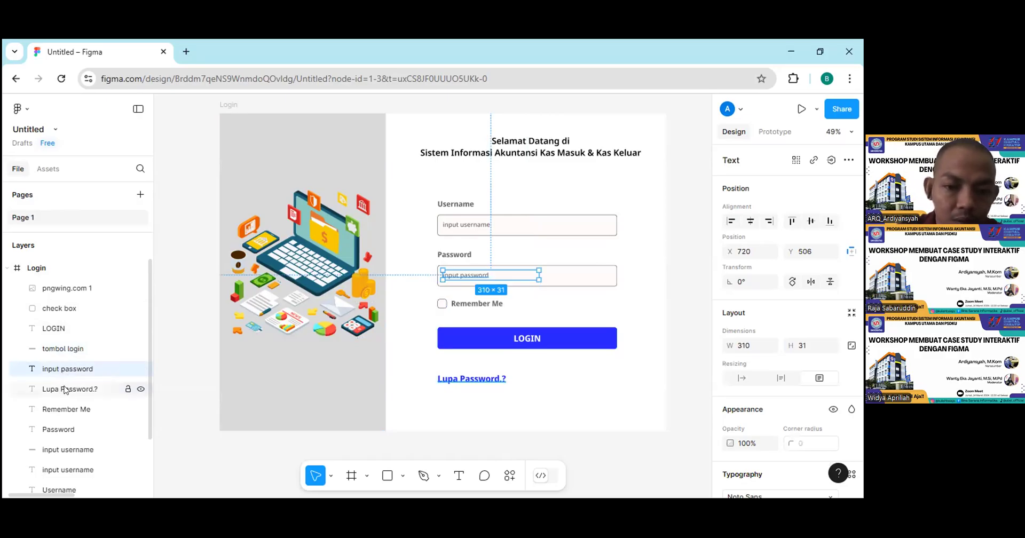
left_click(65, 390)
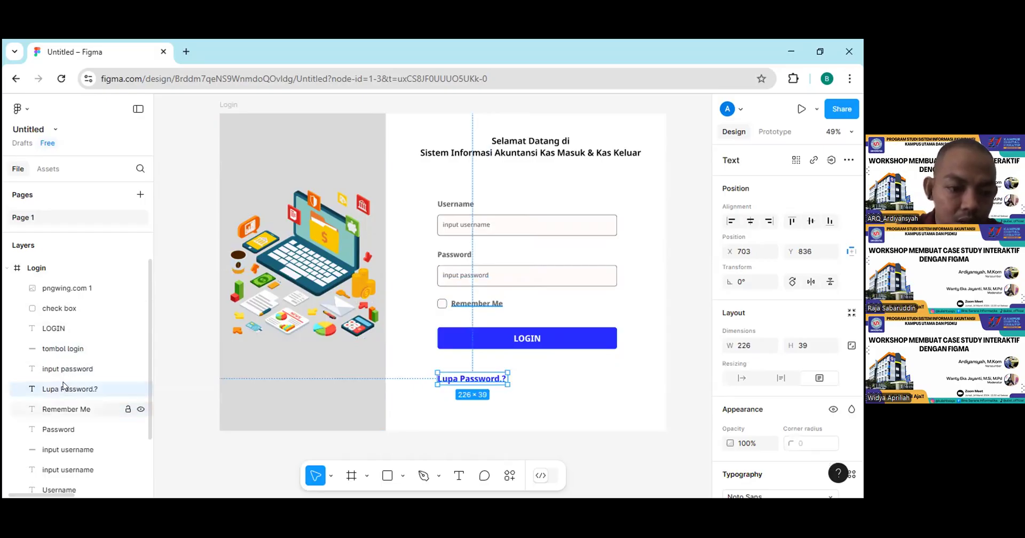
left_click(66, 410)
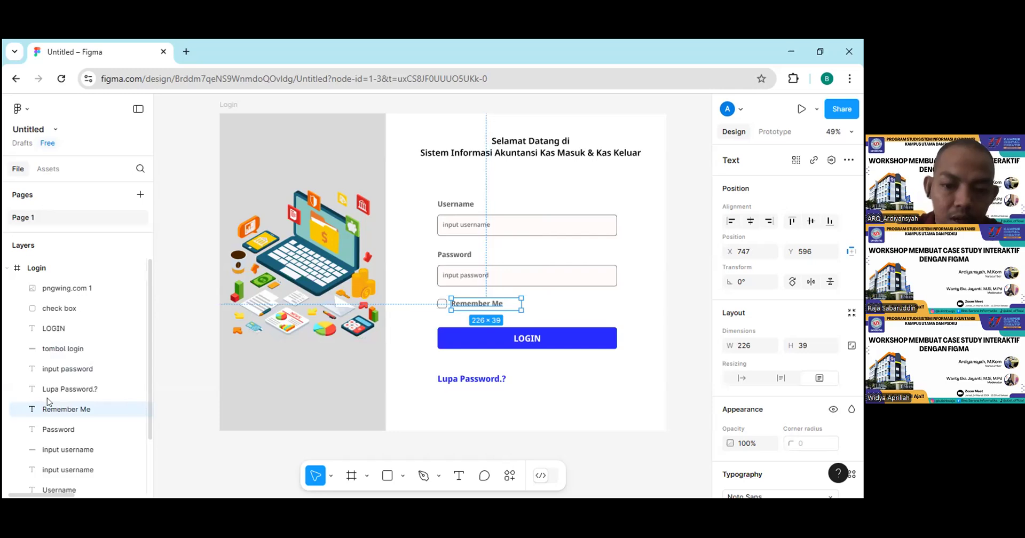
scroll(75, 350, "down", 2)
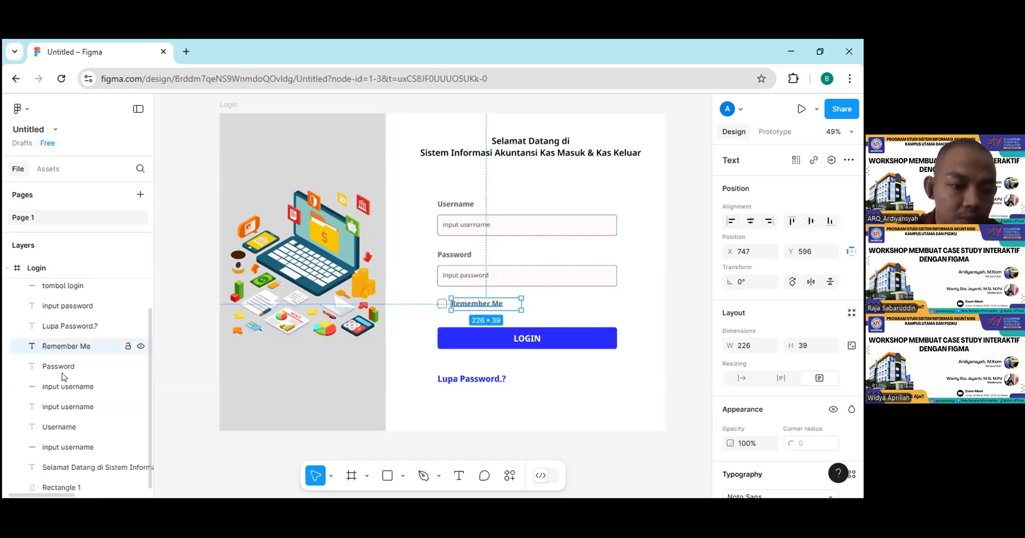
left_click(59, 366)
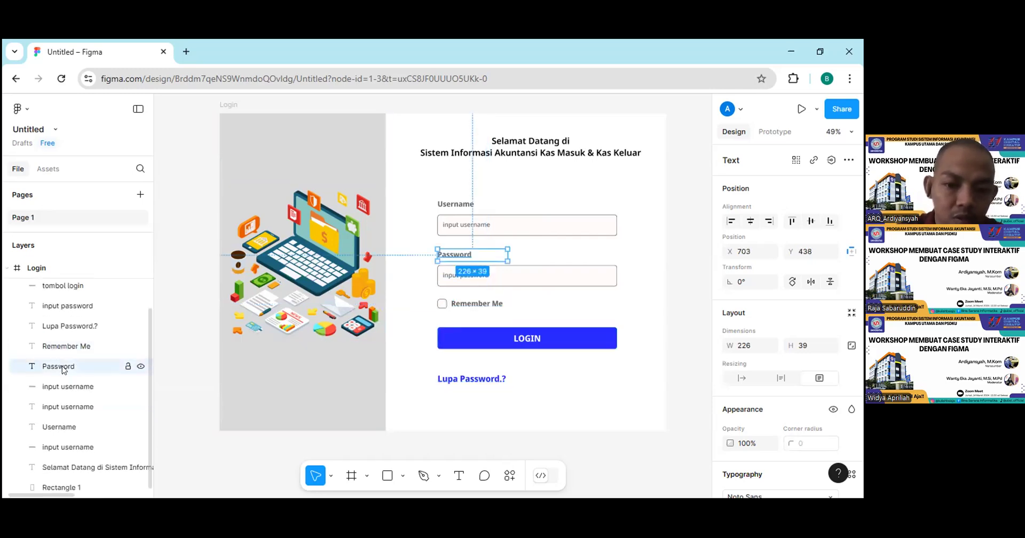
left_click(67, 389)
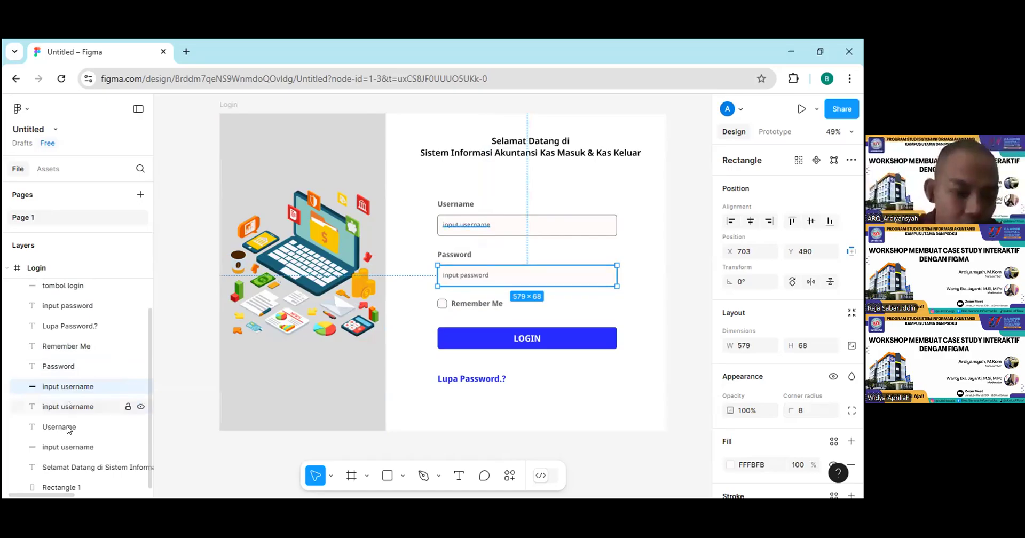
left_click(72, 447)
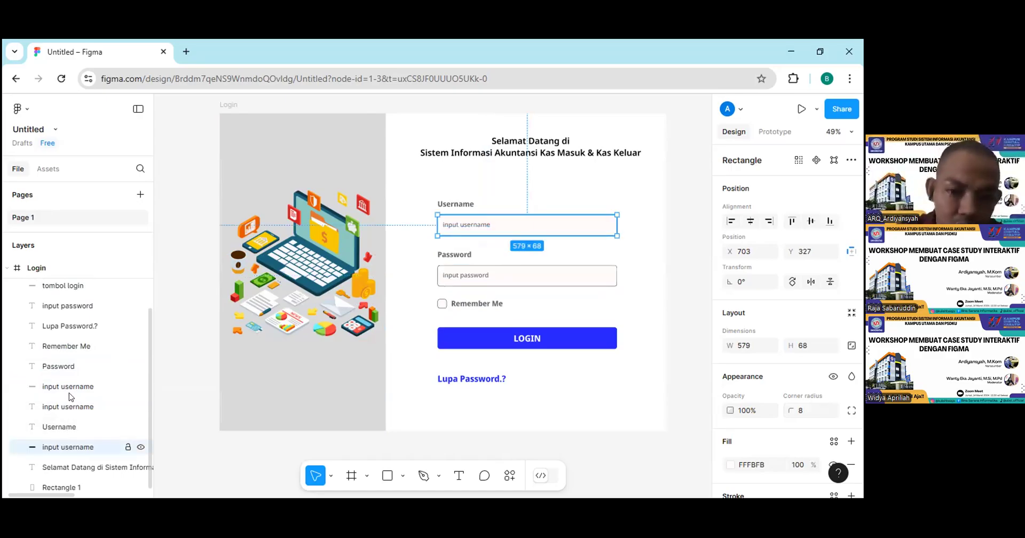
- Rename the layer of the password field's rectangle from input username to input password
left_click(68, 391)
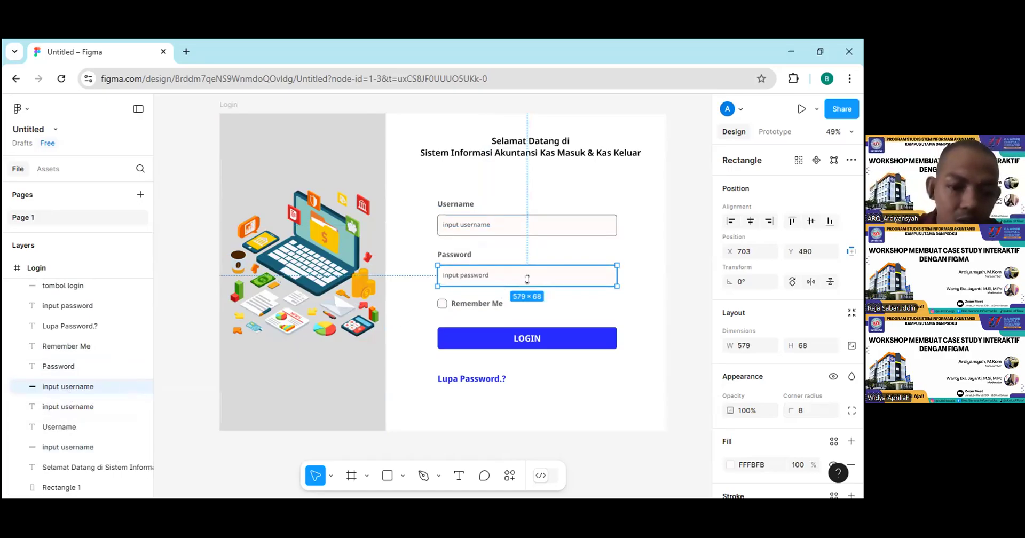
double_click(73, 386)
key("Right")
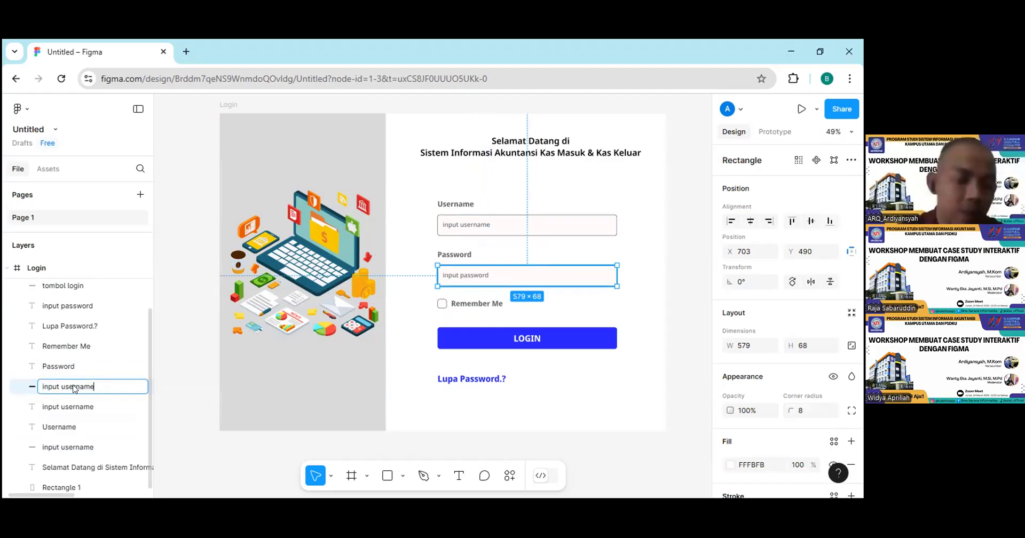
key("BackSpace")
key("BackSpace")
key("BackSpace")
type("password")
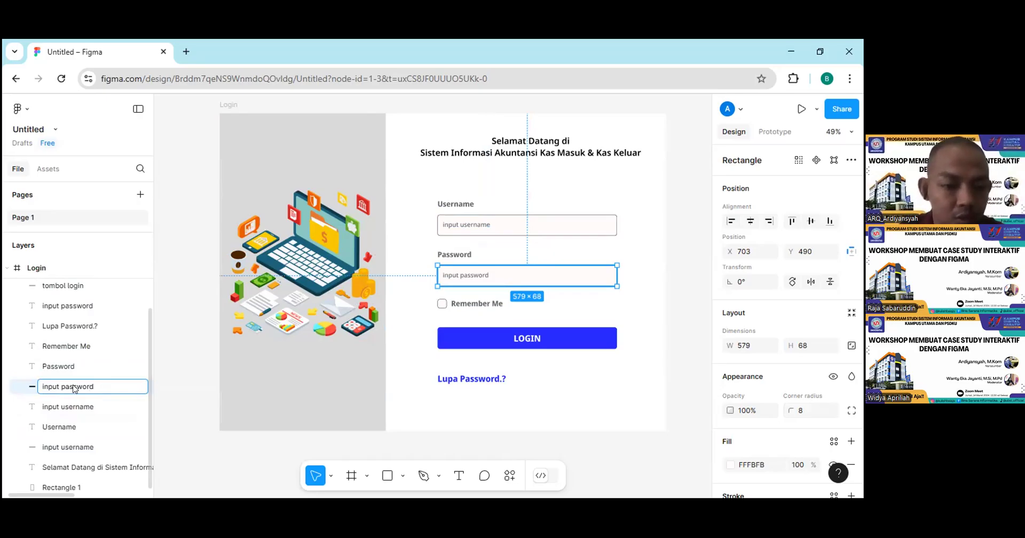
key("Return")
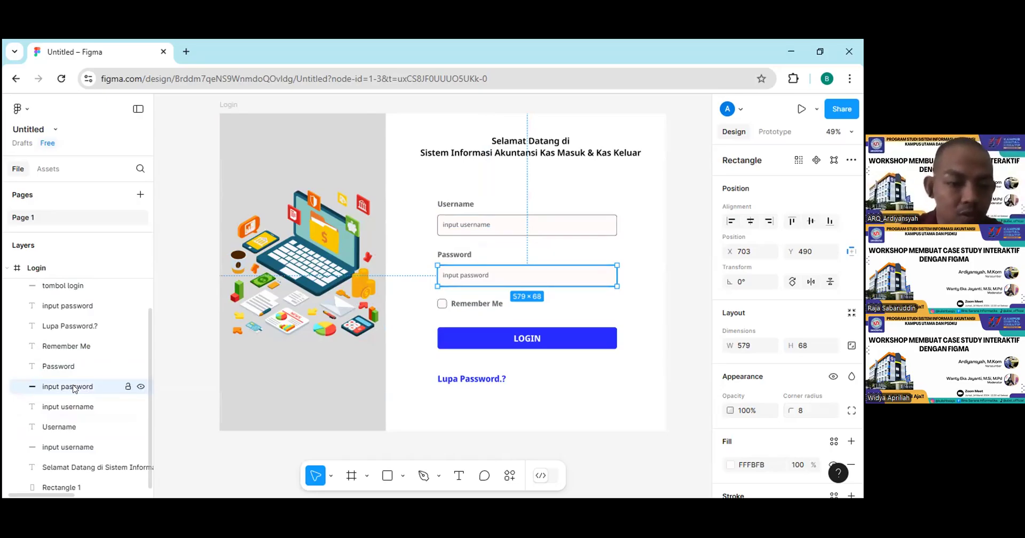
- Review the layers of the username and password fields, the gray side panel and the illustration, and clear the selection
left_click(76, 452)
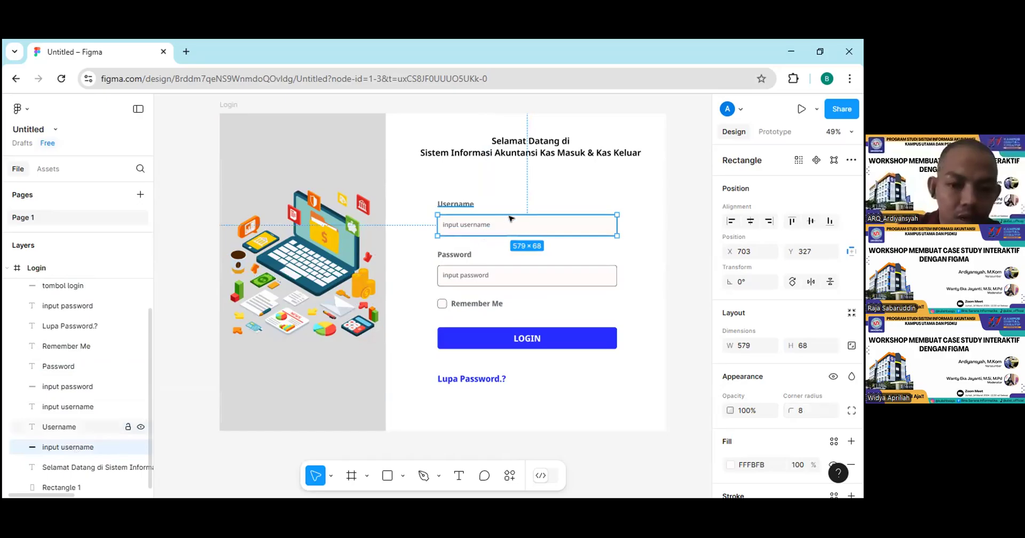
left_click(75, 391)
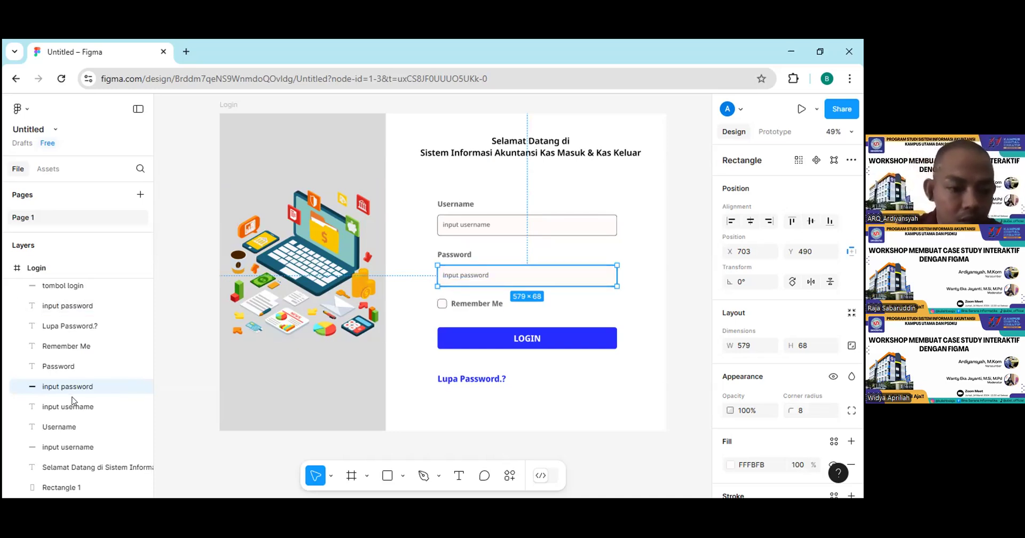
scroll(73, 400, "down", 1)
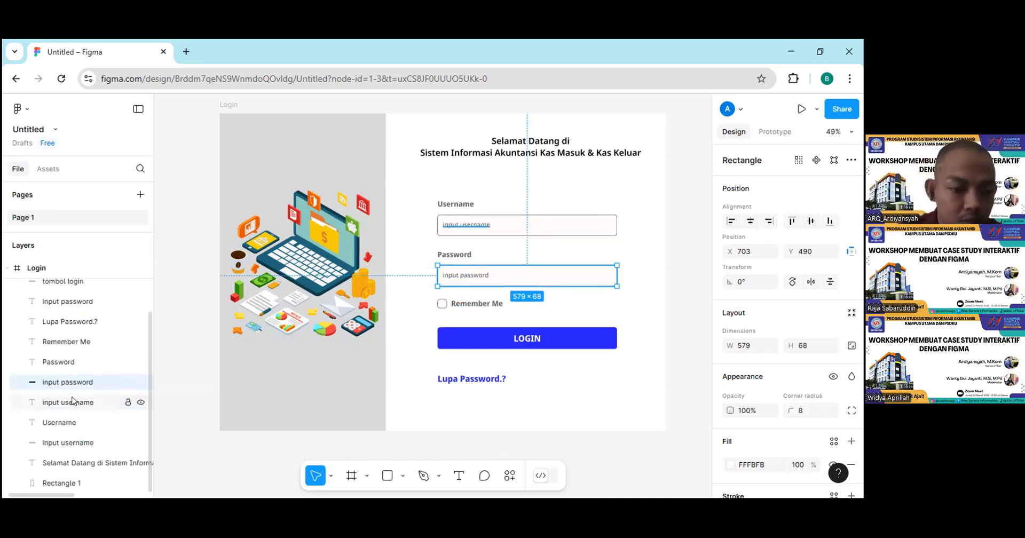
left_click(68, 483)
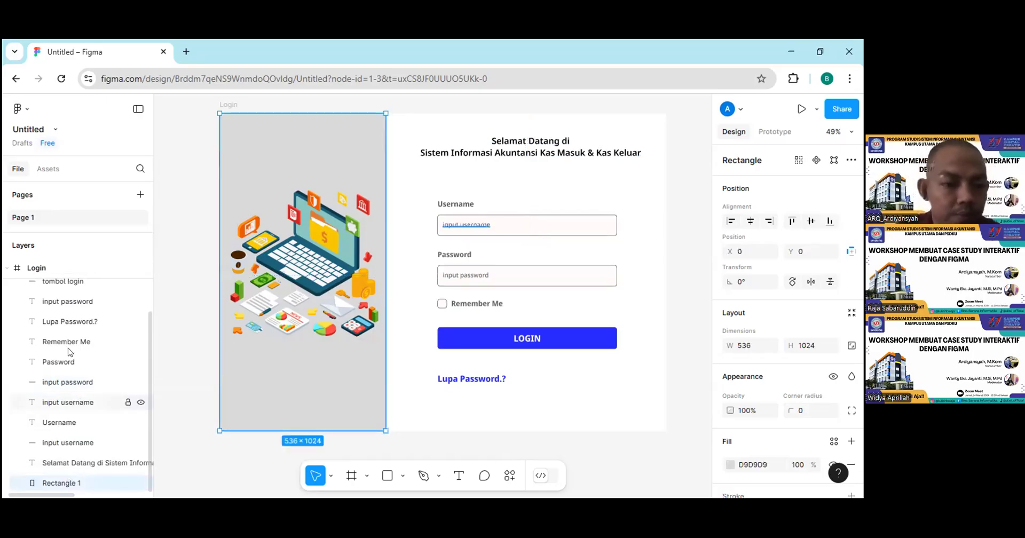
scroll(69, 350, "up", 2)
left_click(73, 289)
left_click(66, 310)
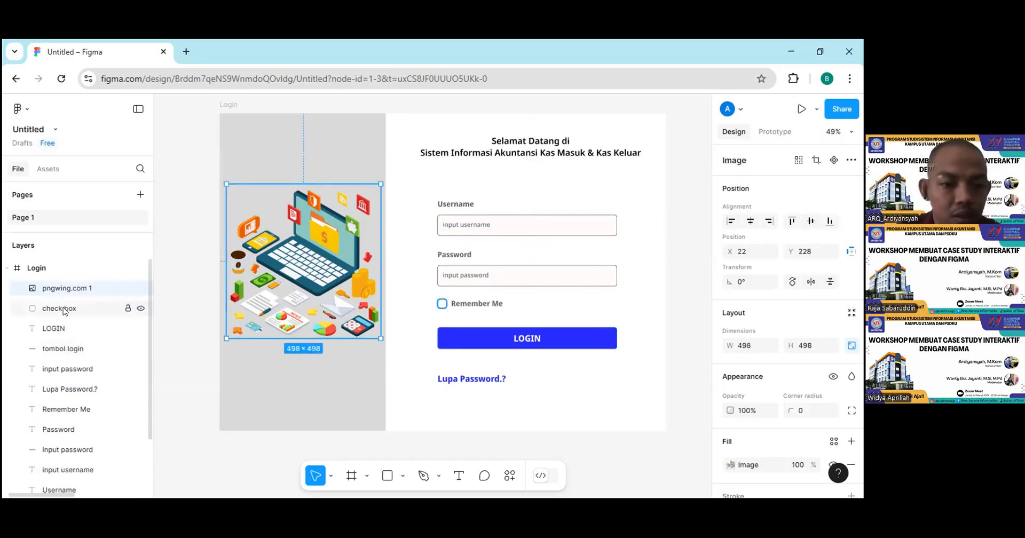
left_click(167, 313)
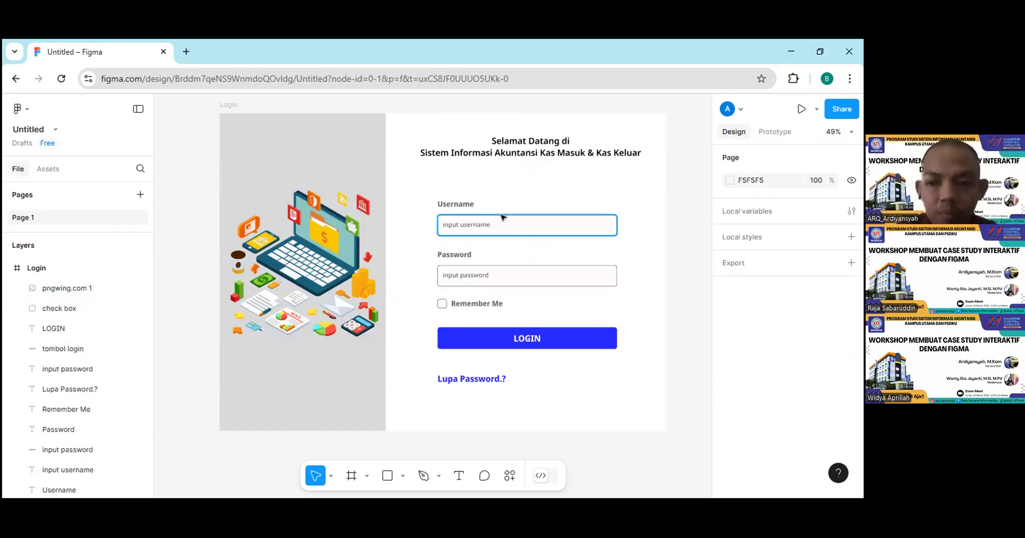
- View the page's prototype settings and return to its design properties
left_click(779, 133)
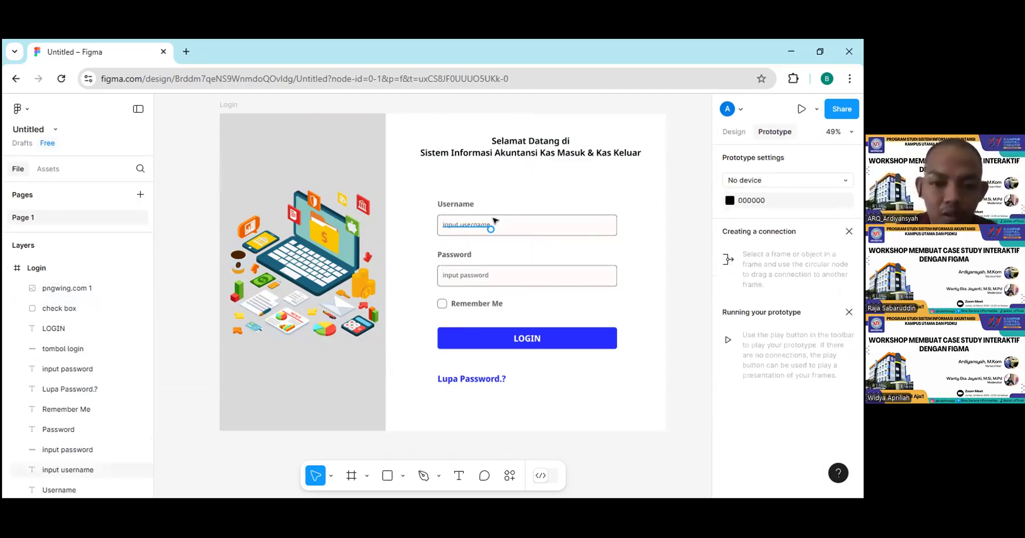
left_click(740, 134)
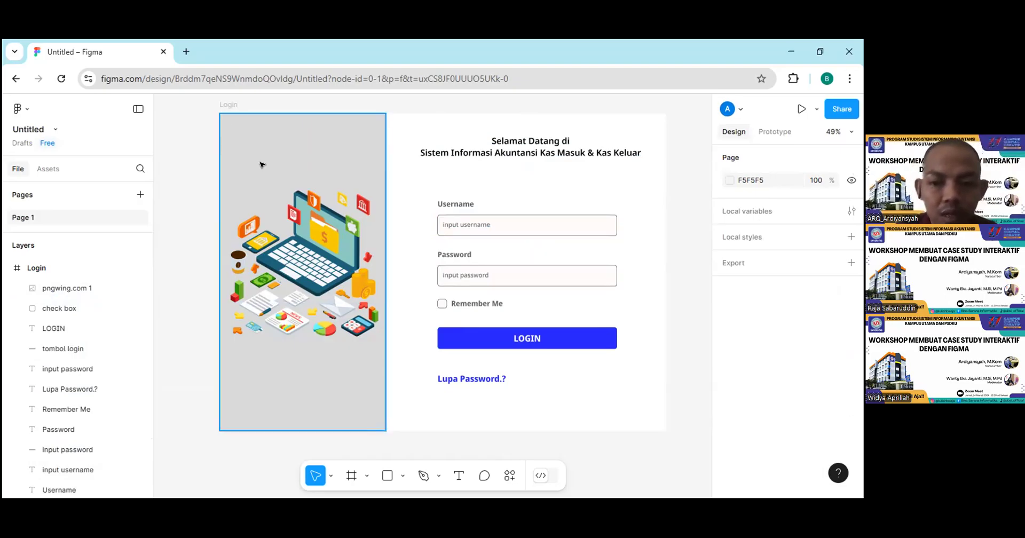
scroll(264, 184, "down", 1)
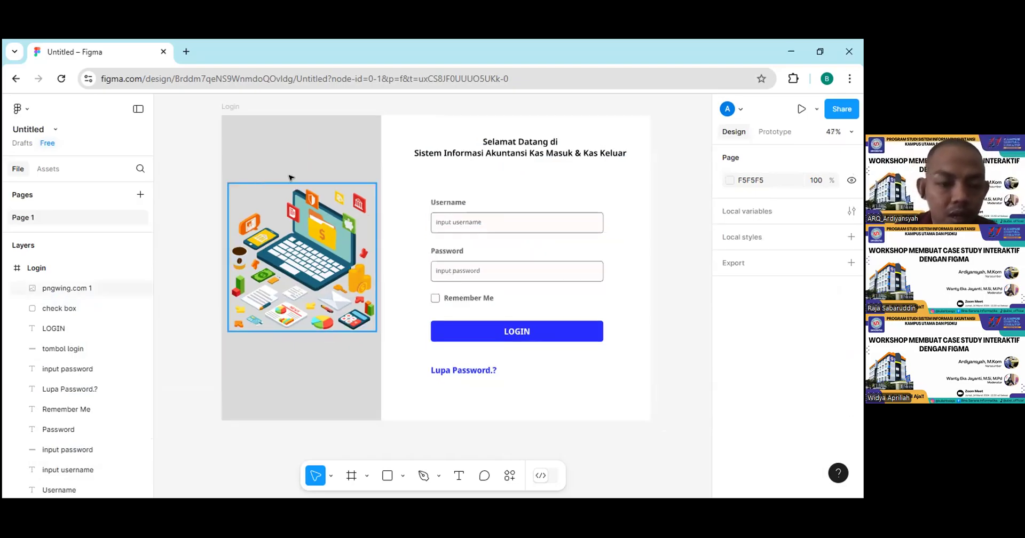
- Collapse the Login frame's layer list, select the frame and expand its layers again
left_click(7, 267)
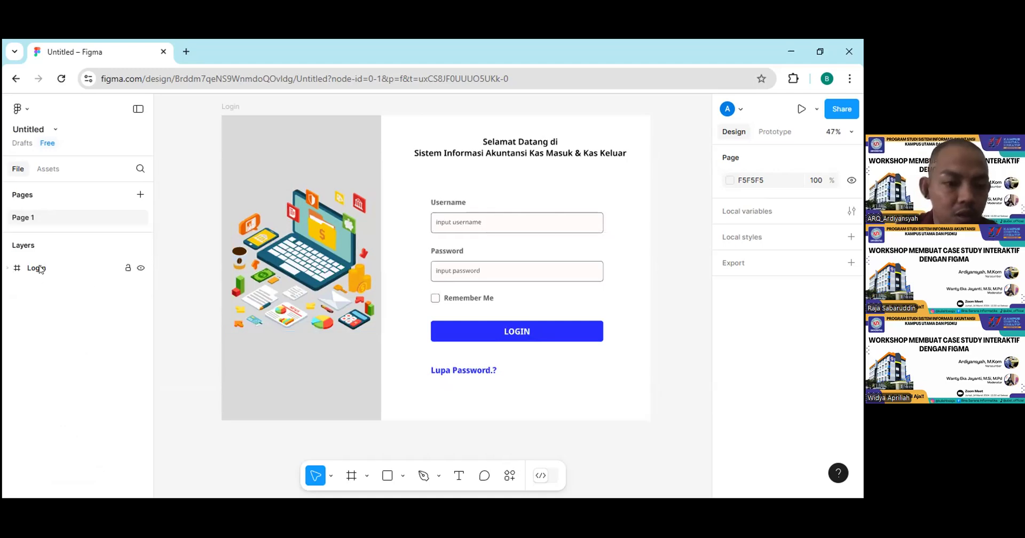
left_click(4, 268)
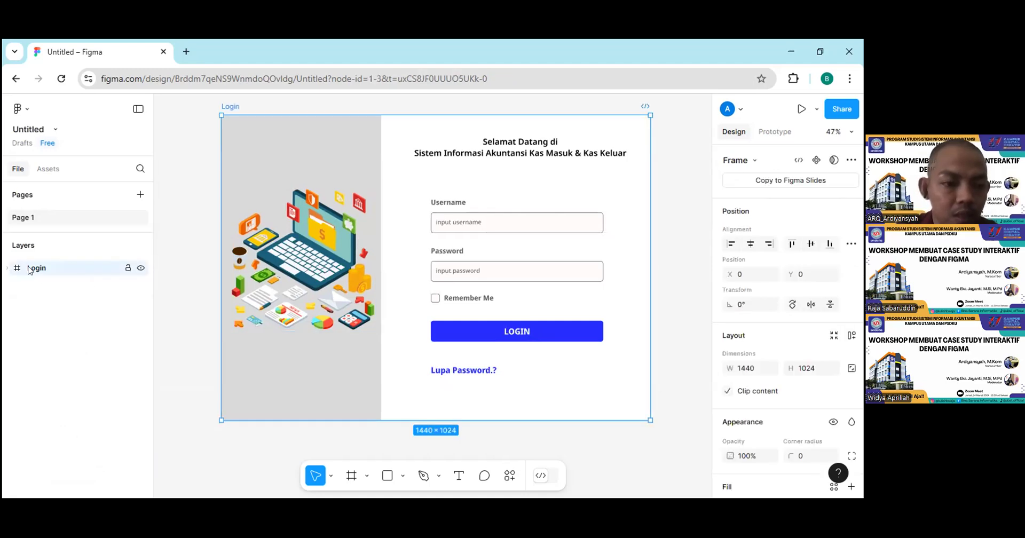
left_click(7, 268)
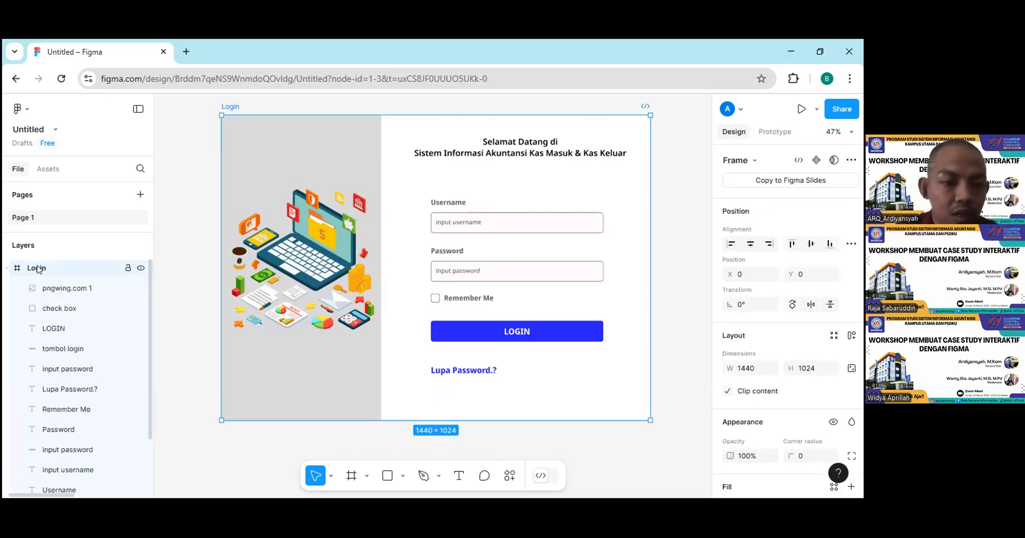
- Duplicate the Login frame so that a copy sits beside the original
right_click(37, 269)
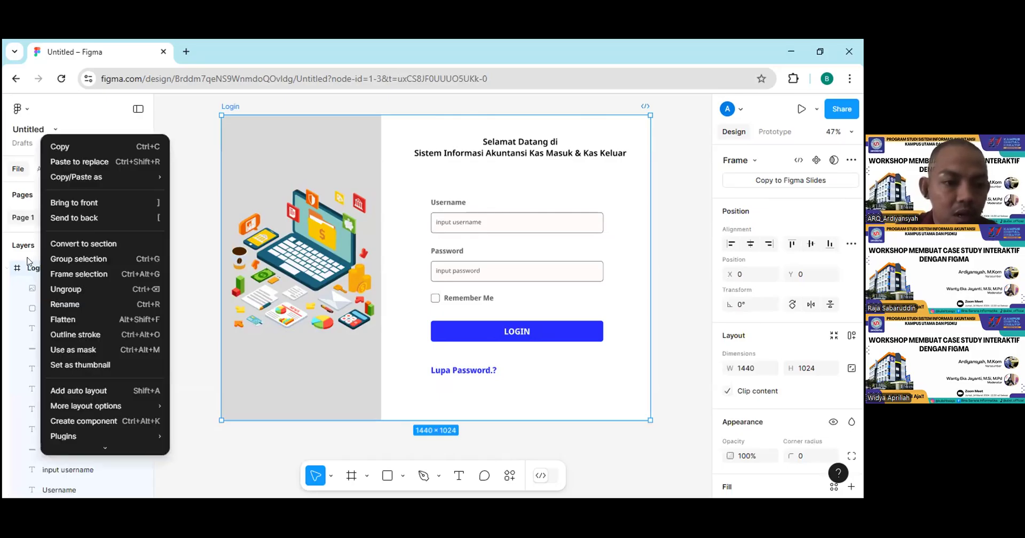
left_click(76, 146)
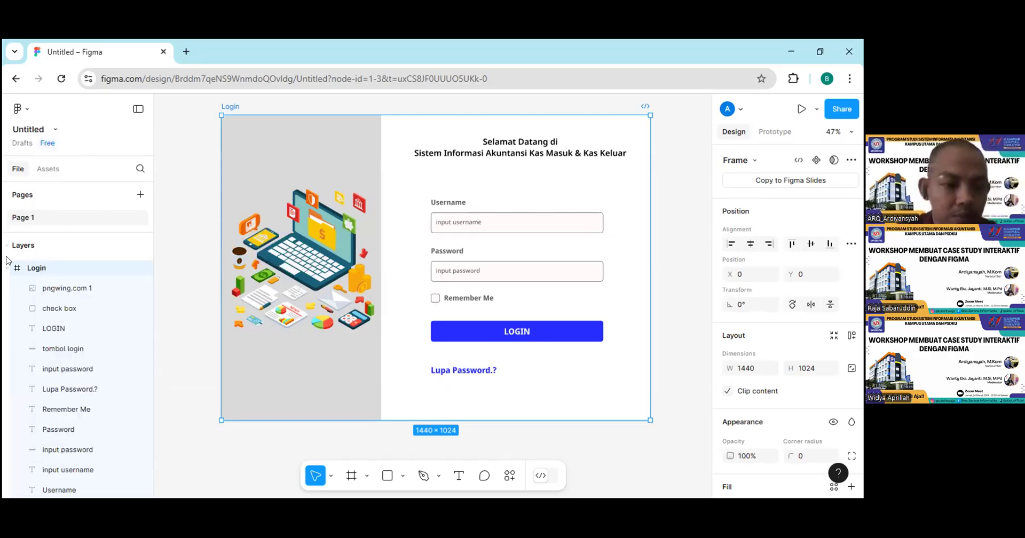
key("Escape")
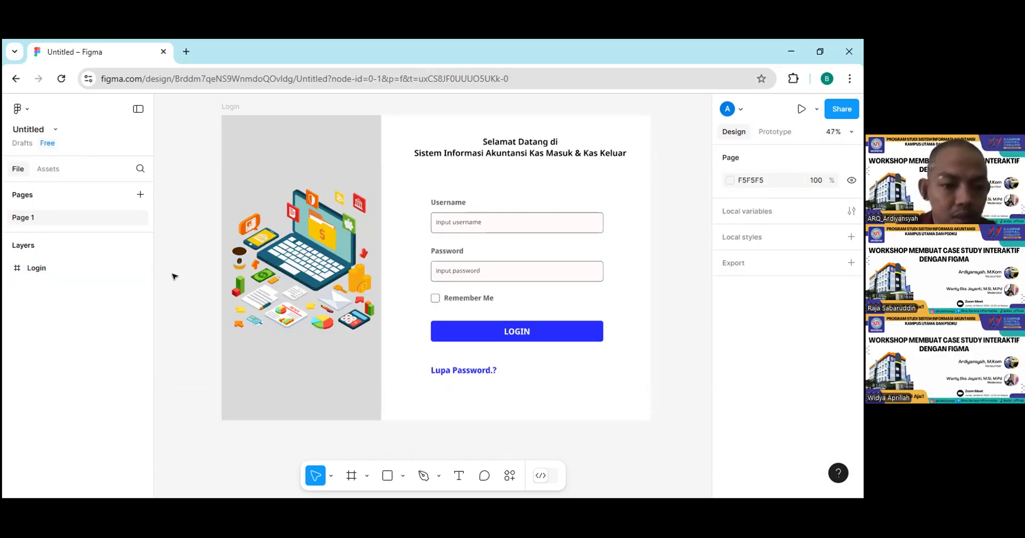
left_click(44, 269)
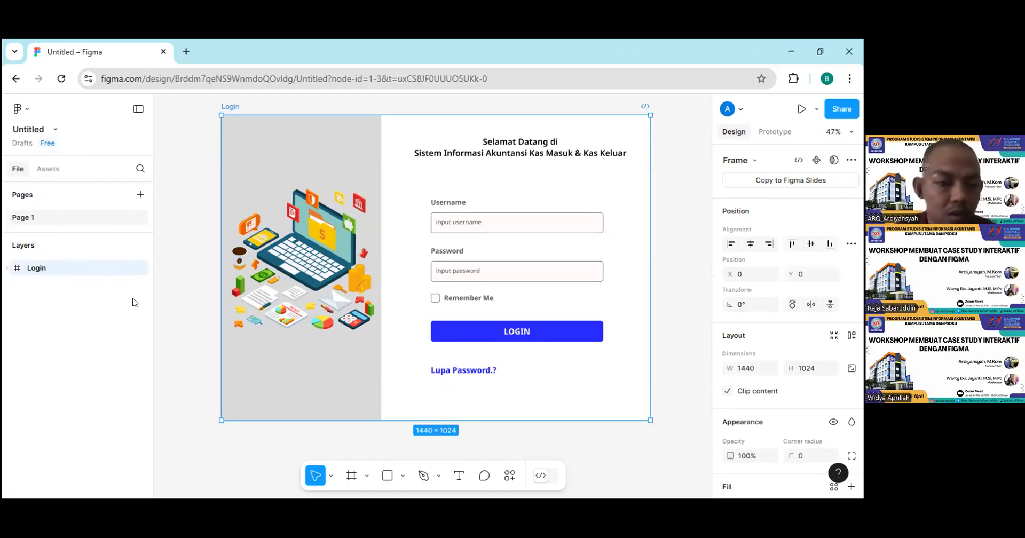
key("ctrl+d")
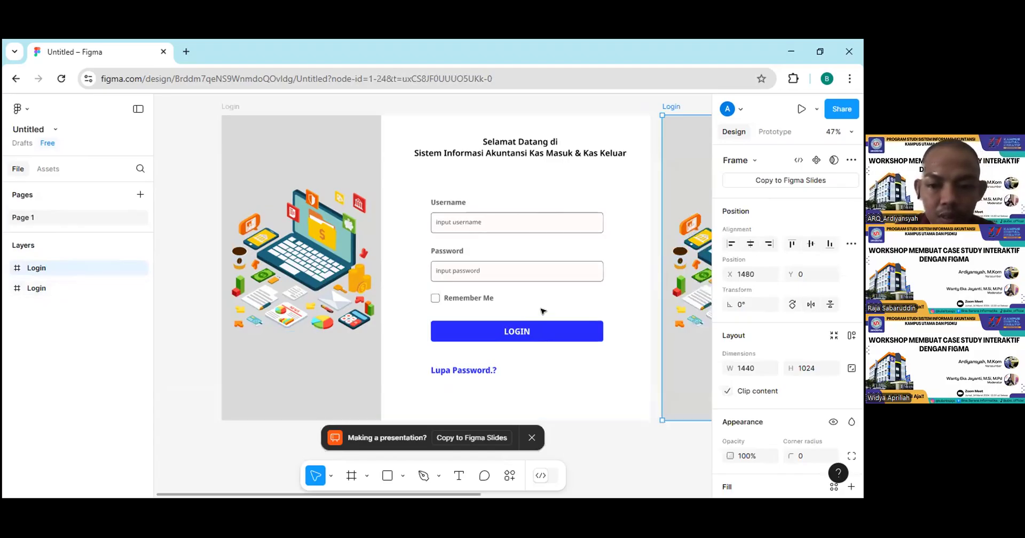
- Rename the duplicated Login frame to input username
scroll(543, 311, "down", 2)
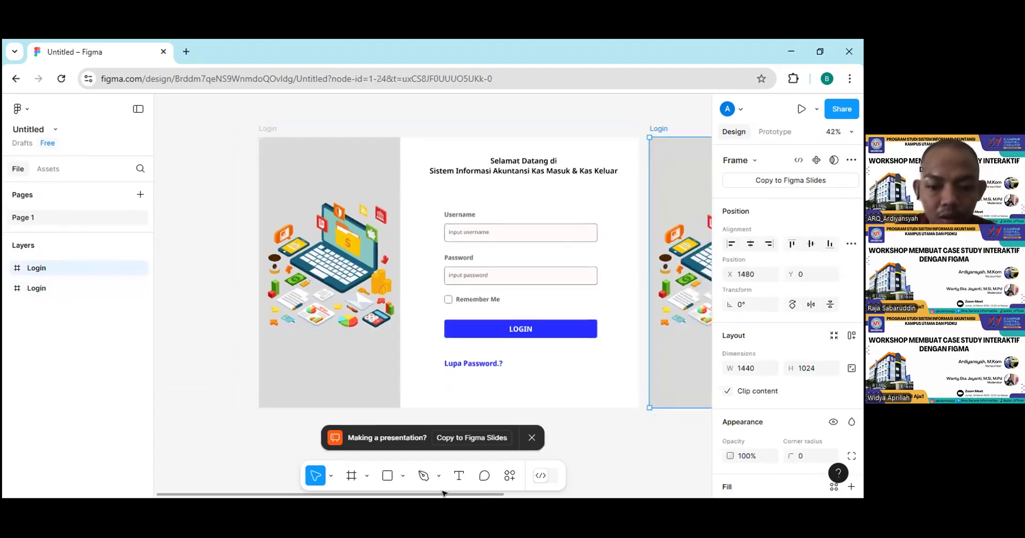
scroll(523, 489, "right", 1)
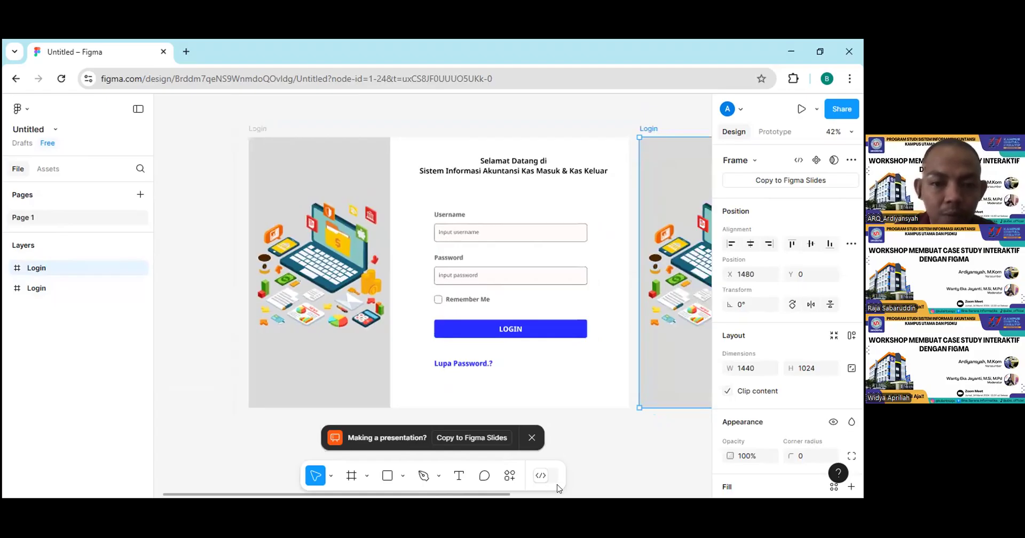
scroll(555, 487, "right", 5)
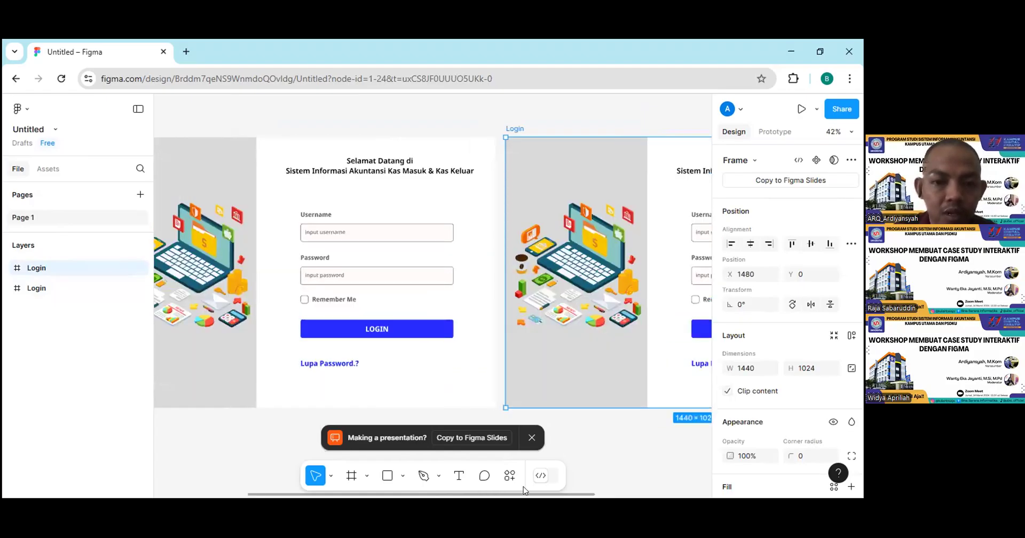
scroll(526, 490, "left", 3)
scroll(528, 488, "right", 2)
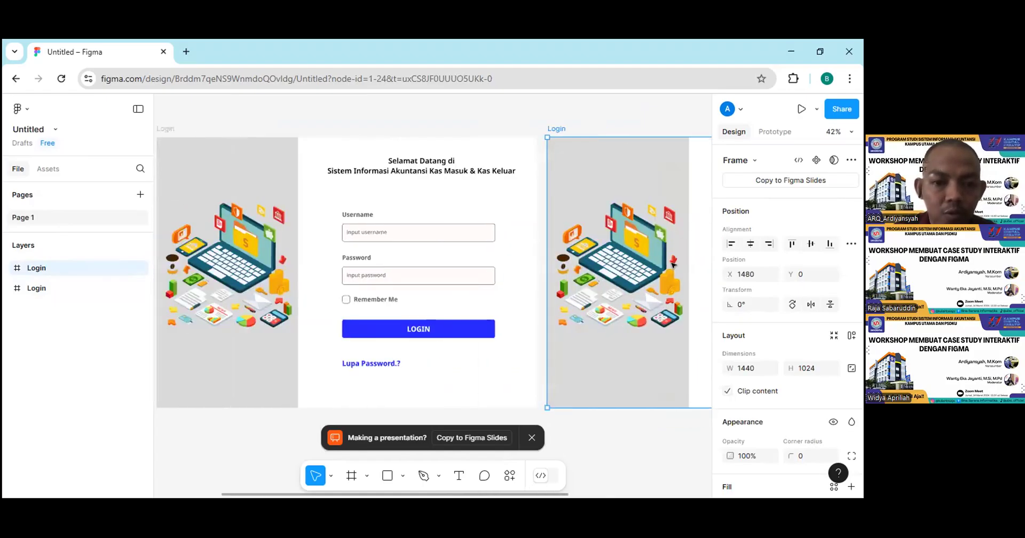
scroll(556, 128, "left", 1)
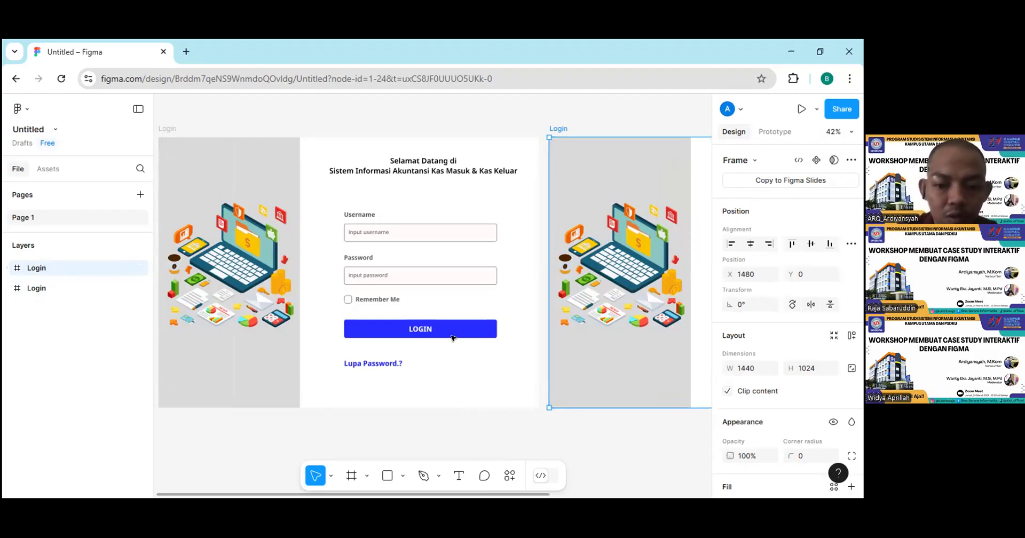
scroll(563, 491, "right", 5)
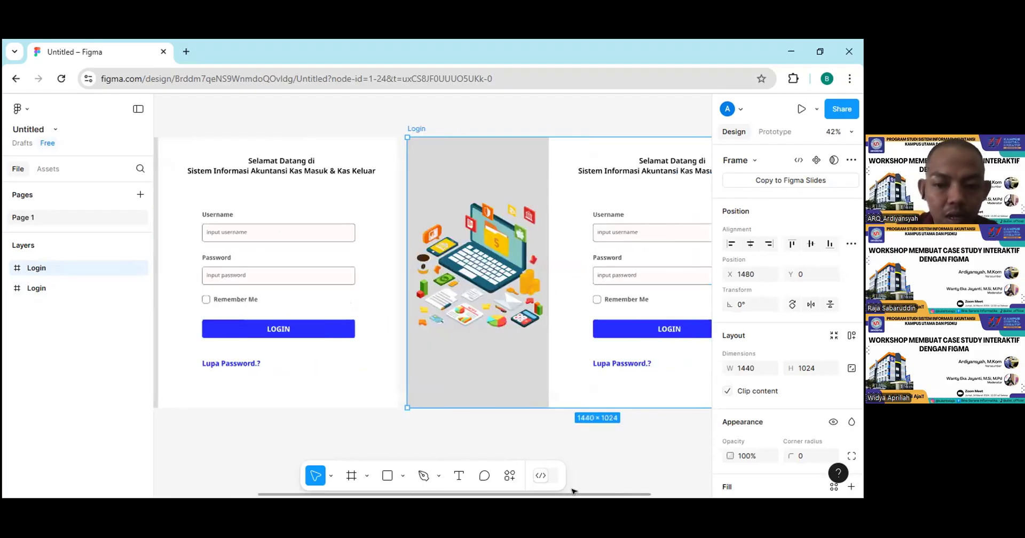
scroll(564, 491, "right", 1)
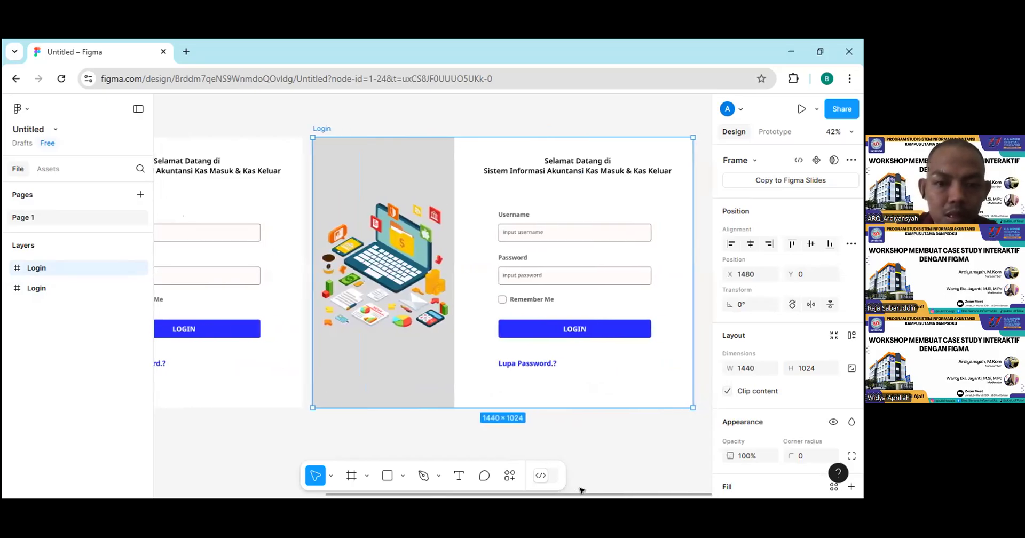
double_click(38, 270)
type("input username")
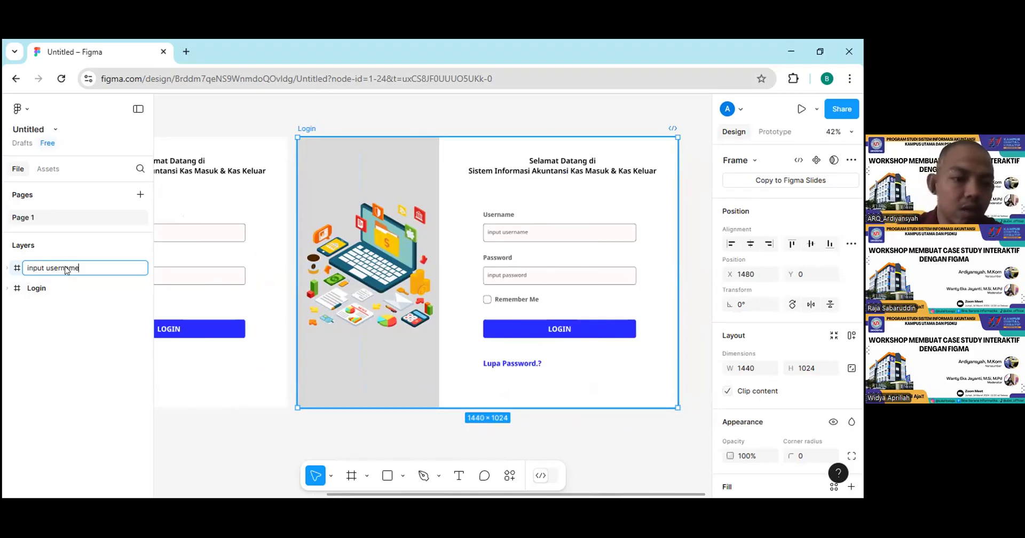
key("Return")
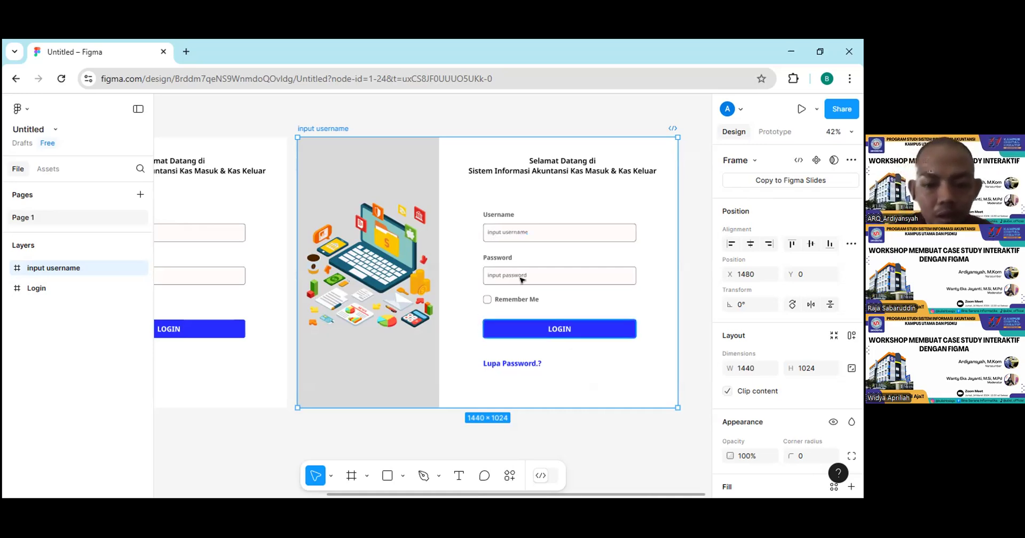
- Replace the placeholder text in the duplicated frame's username field with a person's name as sample username, and clear the selection
double_click(510, 231)
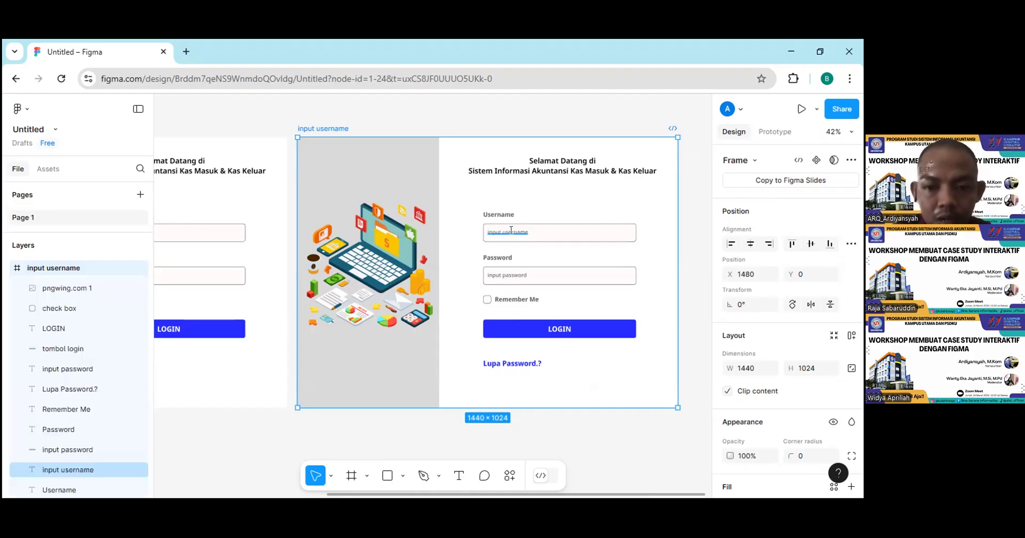
double_click(511, 230)
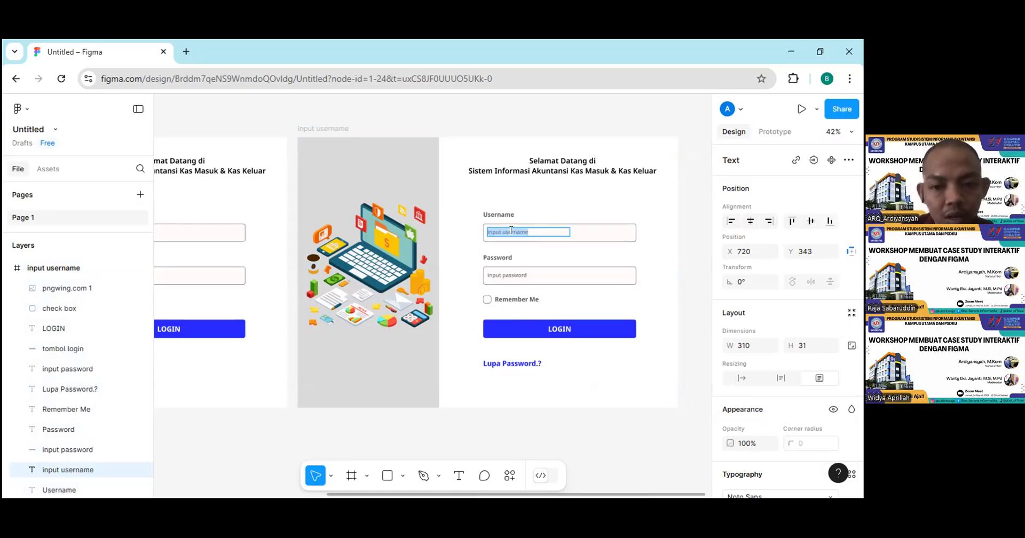
type("ar")
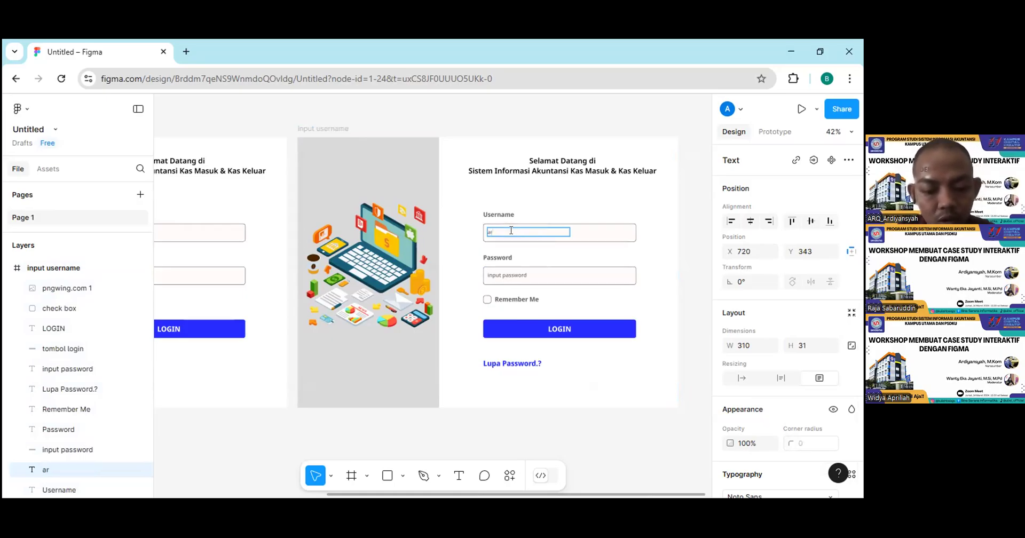
type("diyansyah")
double_click(511, 231)
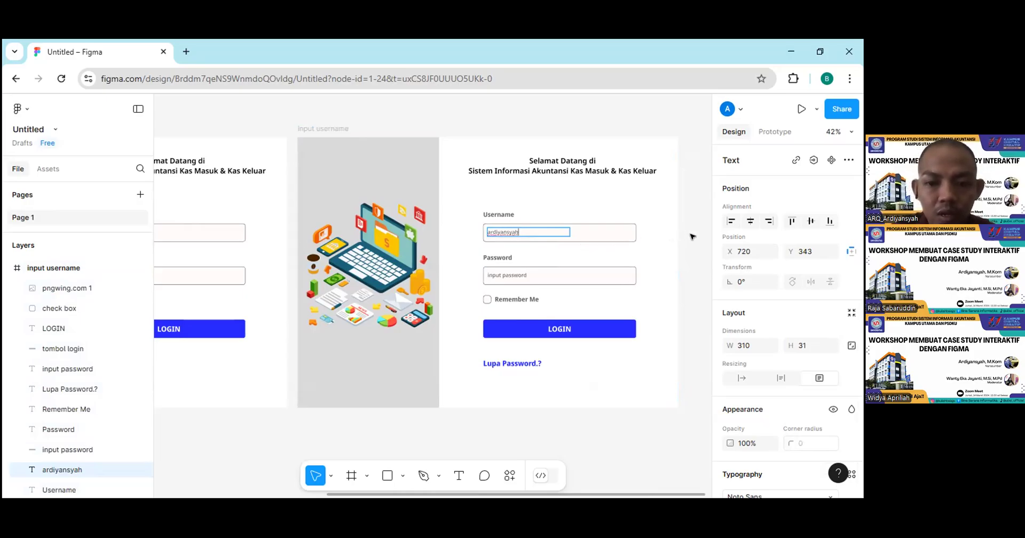
key("Escape")
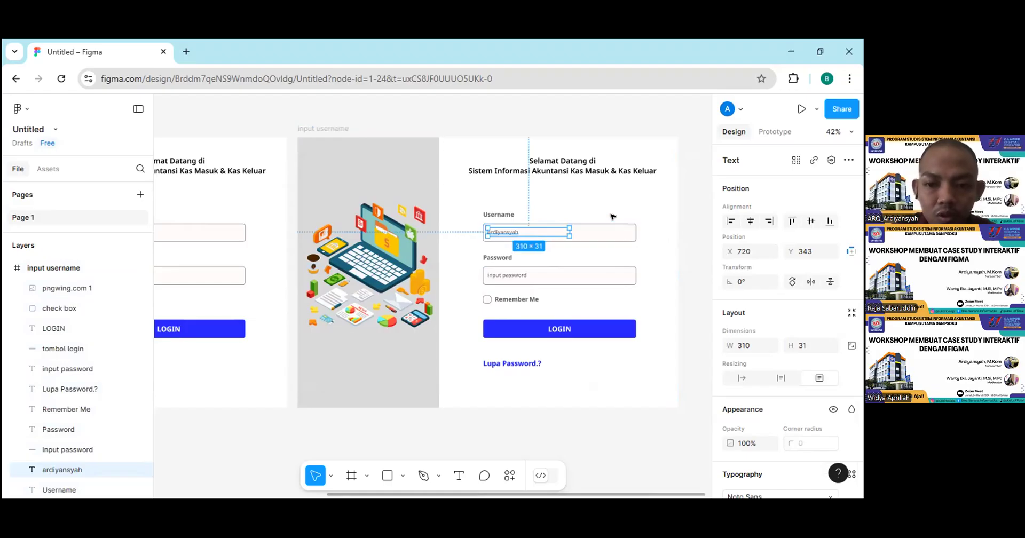
key("Escape")
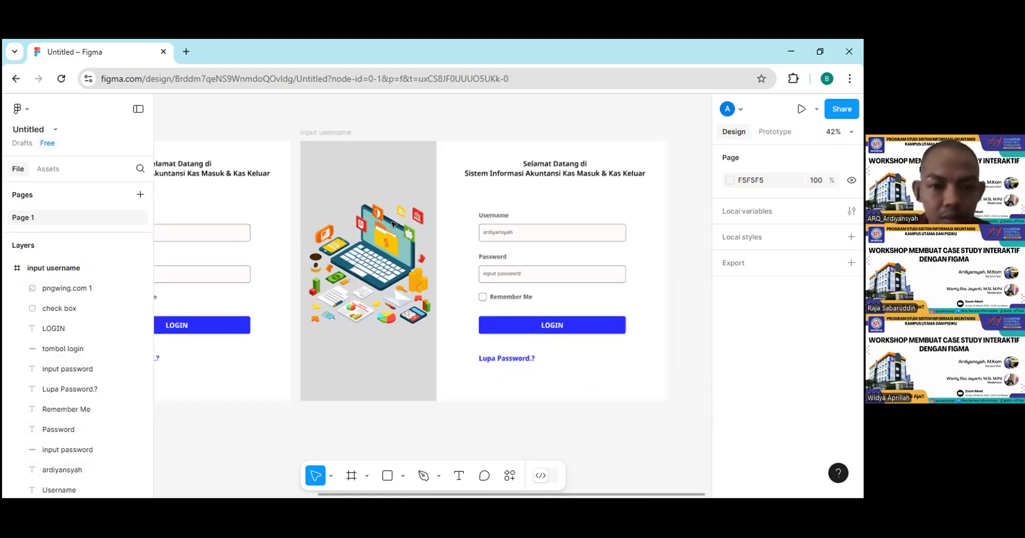
- Add a prototype connection from the username field's rectangle in the Login frame to the input username frame
scroll(399, 224, "down", 1)
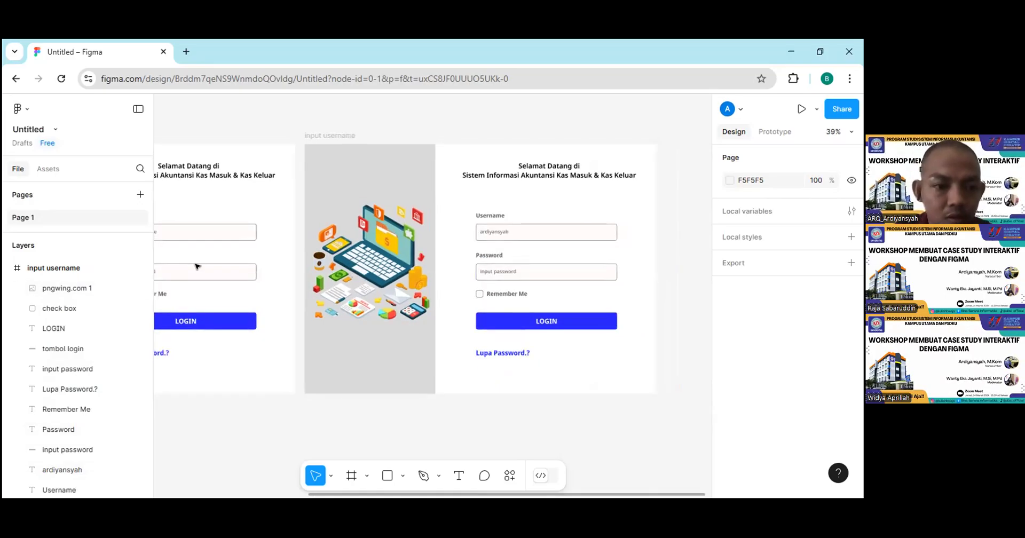
scroll(319, 227, "down", 1)
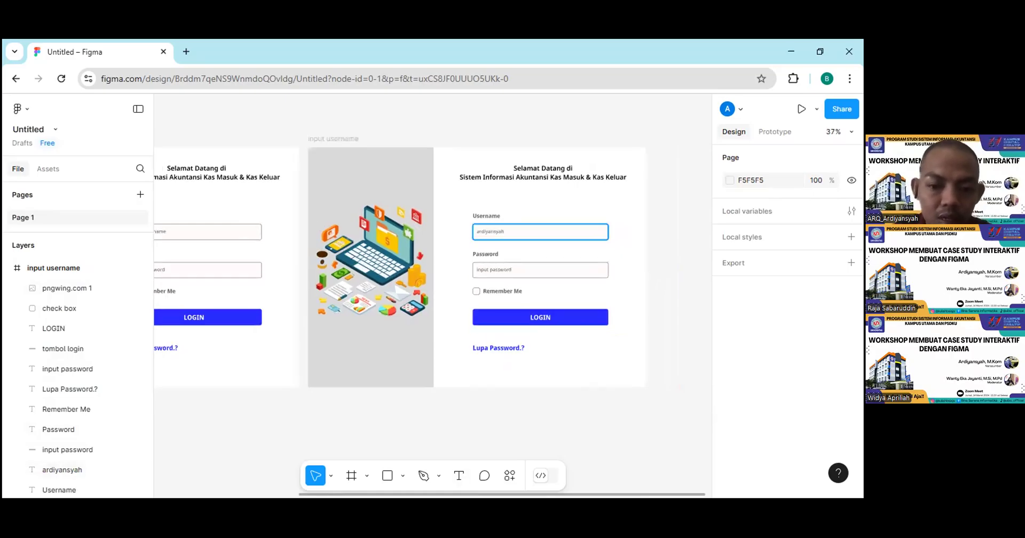
left_click_drag(450, 496, 392, 491)
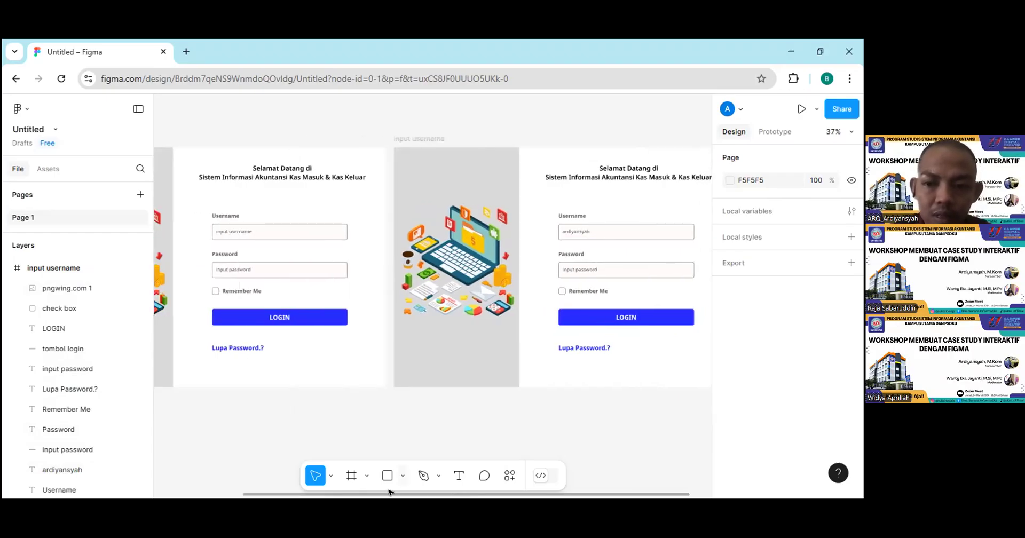
left_click(778, 134)
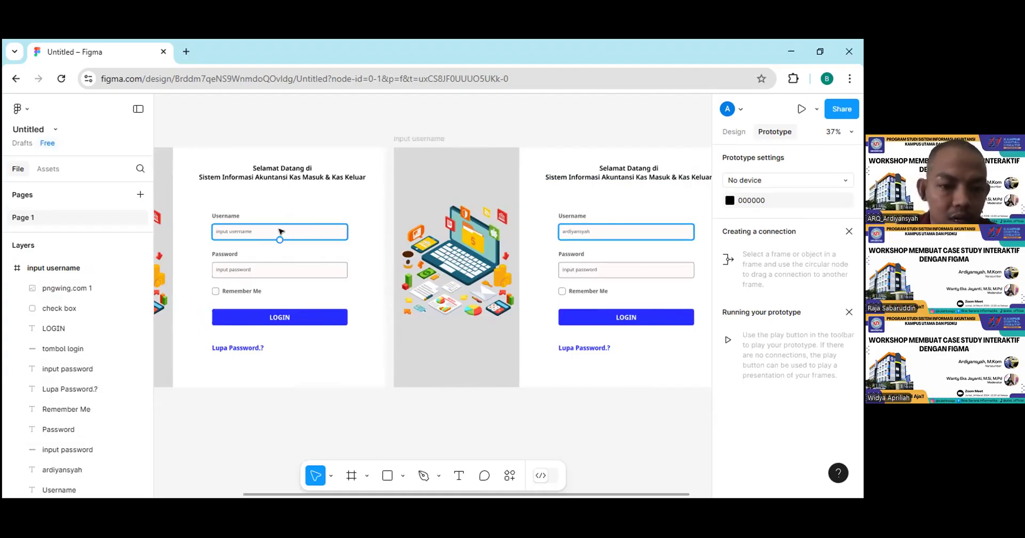
left_click(328, 231)
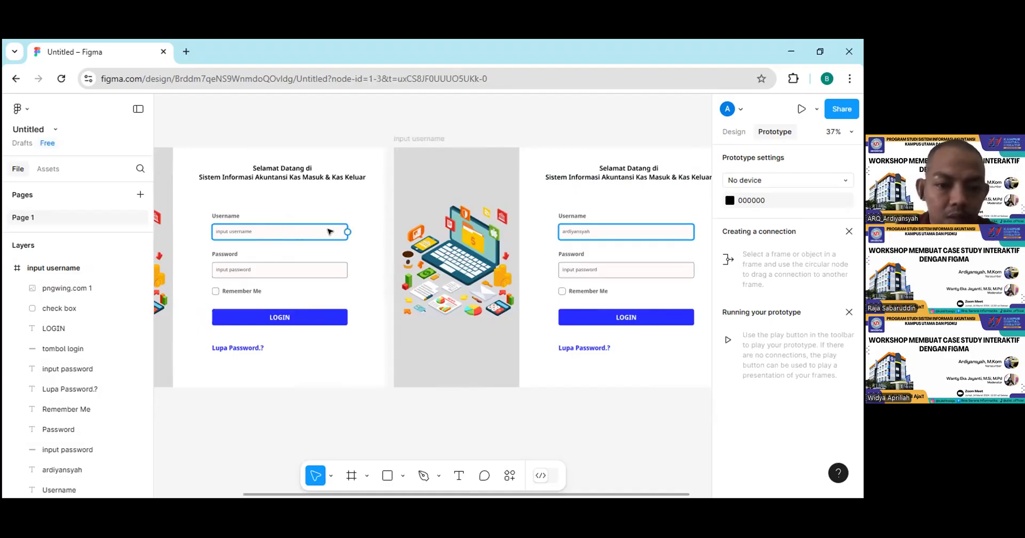
left_click(328, 231)
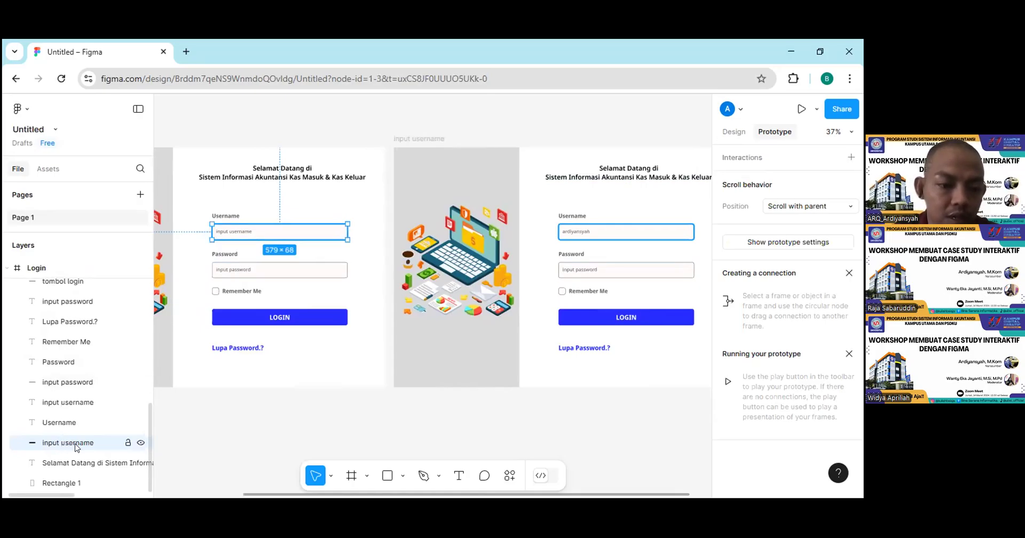
mouse_move(345, 232)
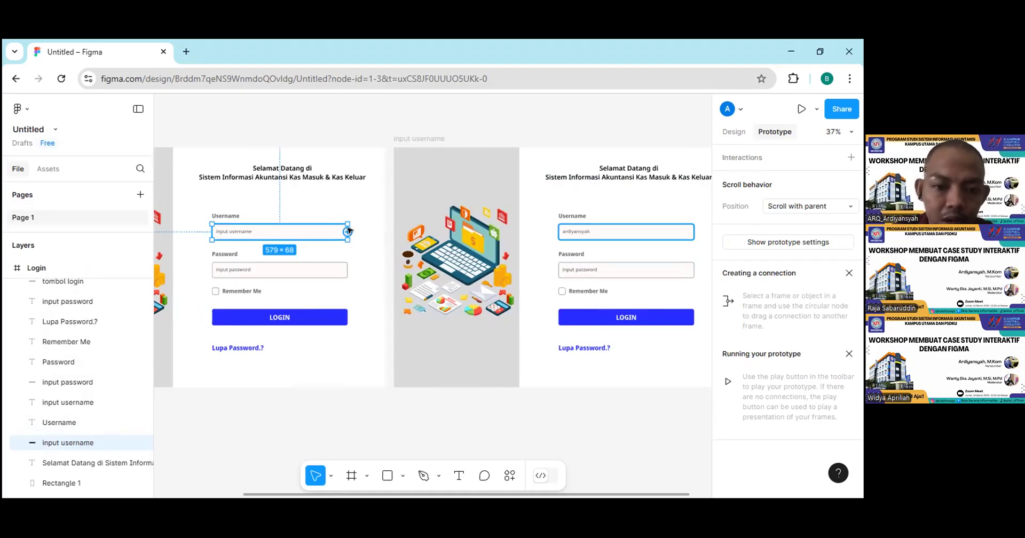
left_click_drag(348, 232, 411, 224)
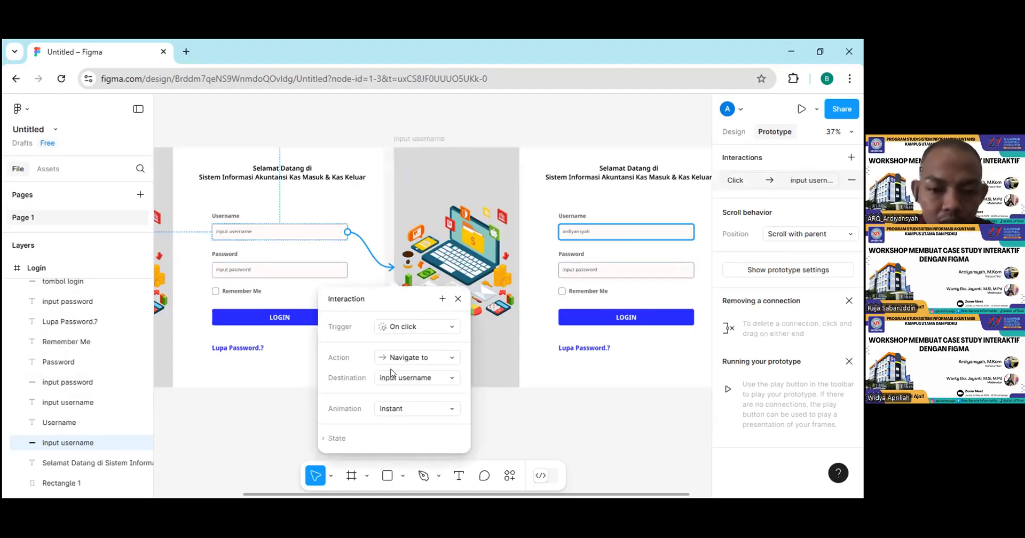
- Review the connection's trigger and destination options, keeping On click and input username, and close the interaction settings
left_click(451, 328)
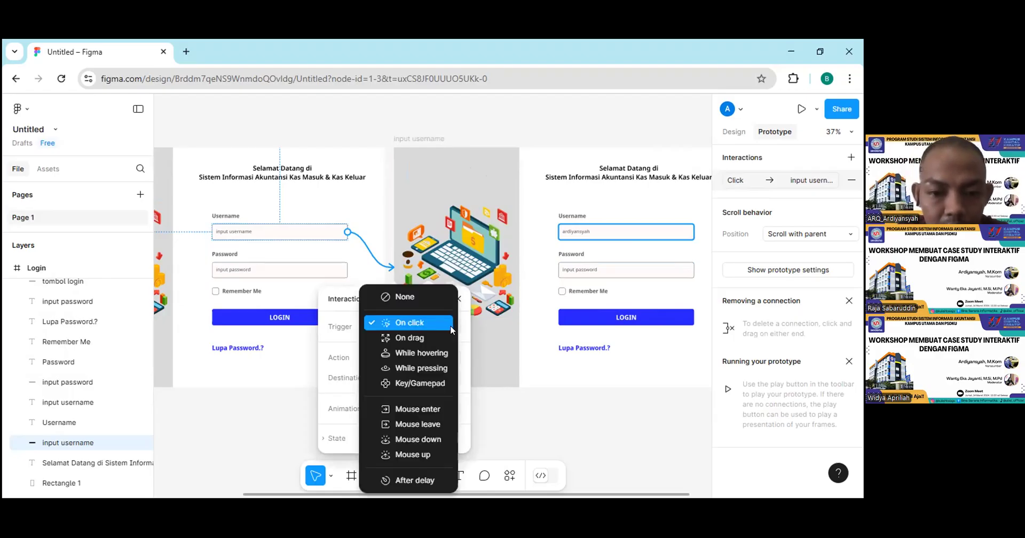
left_click(401, 322)
left_click(572, 235)
double_click(574, 233)
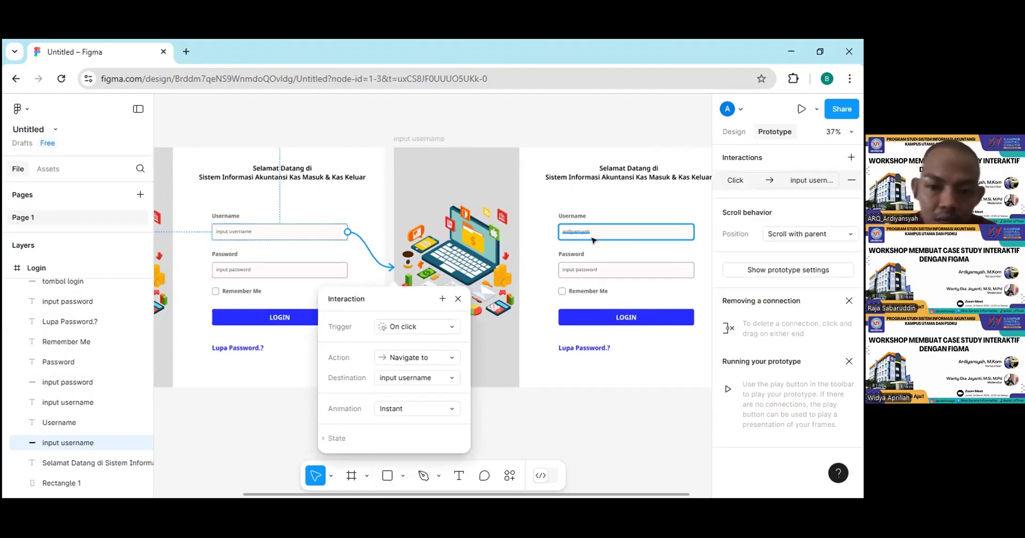
left_click(289, 231)
double_click(575, 234)
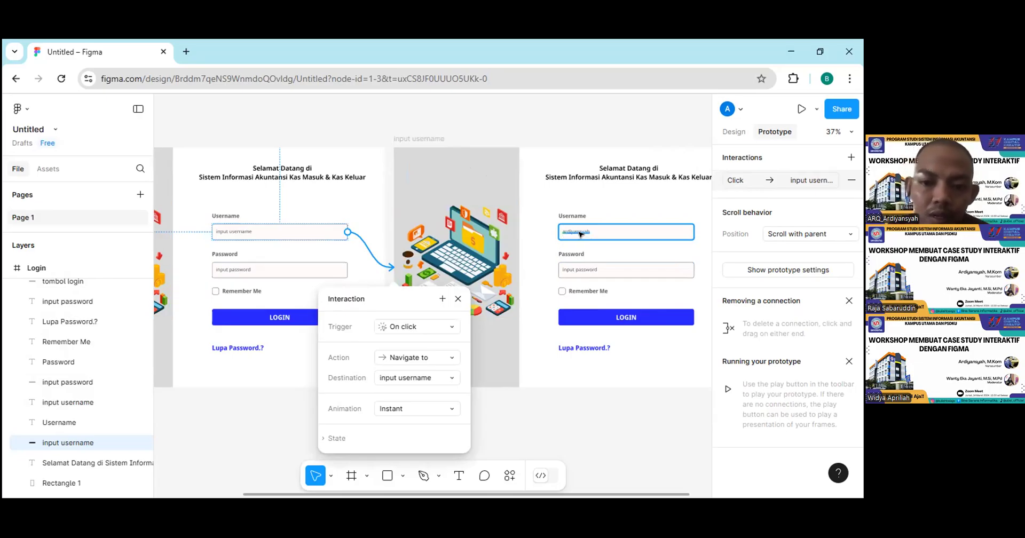
key("Escape")
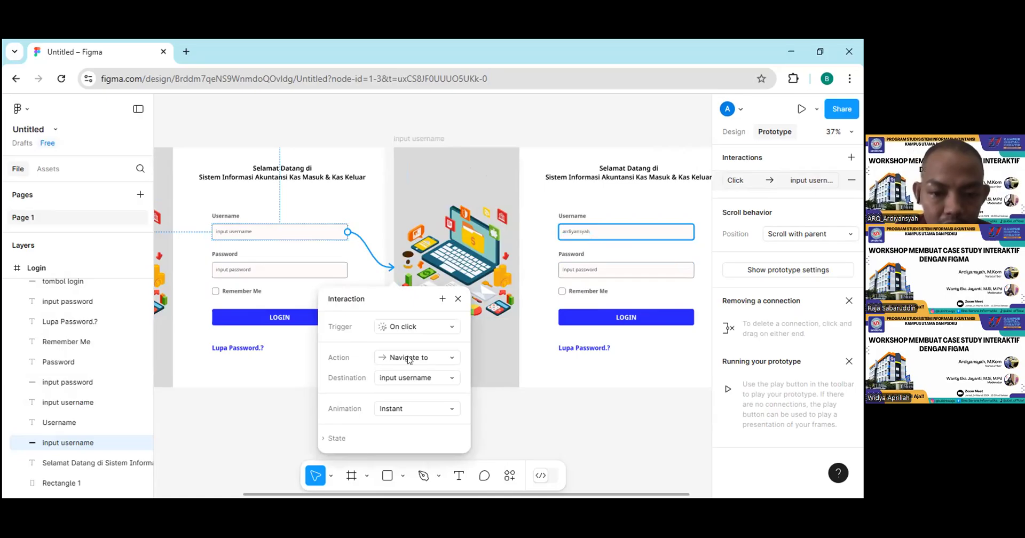
left_click(450, 379)
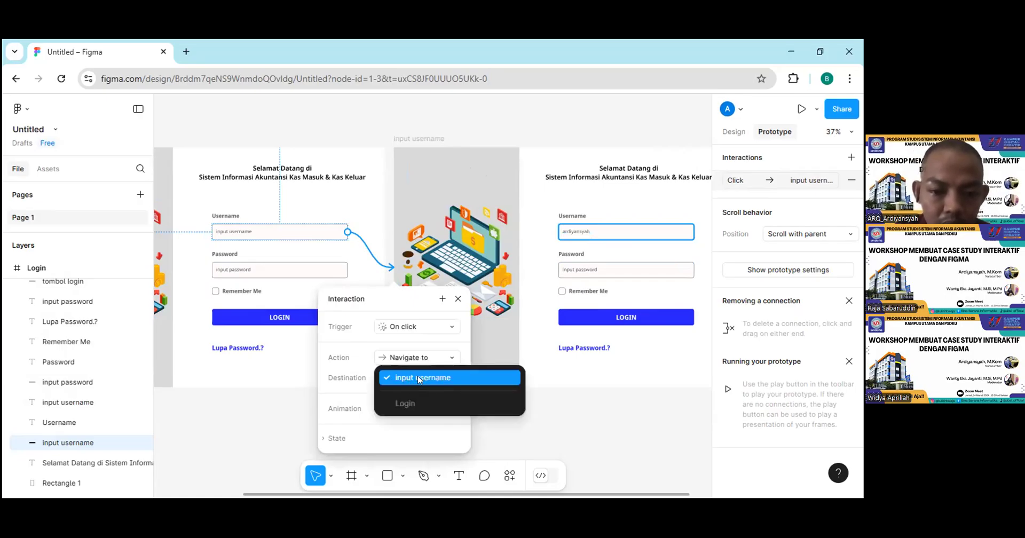
key("Escape")
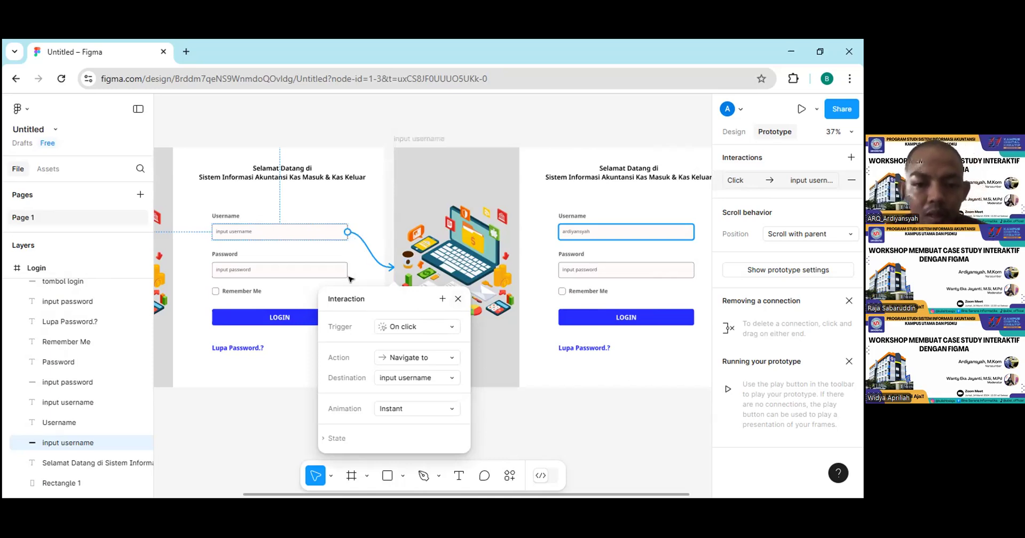
key("Escape")
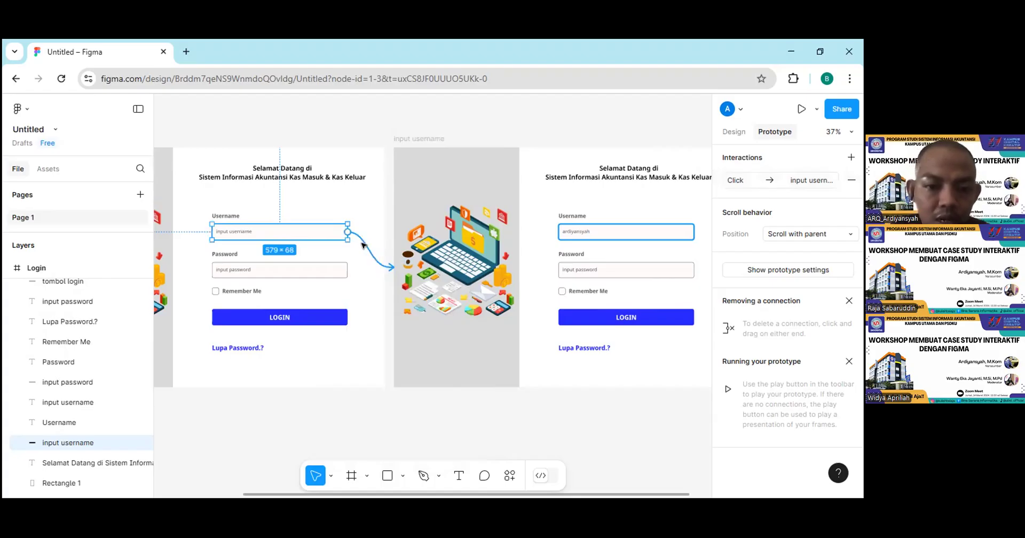
- Delete the prototype connection of the Login frame's username field and draw it again to the input username frame
left_click(362, 244)
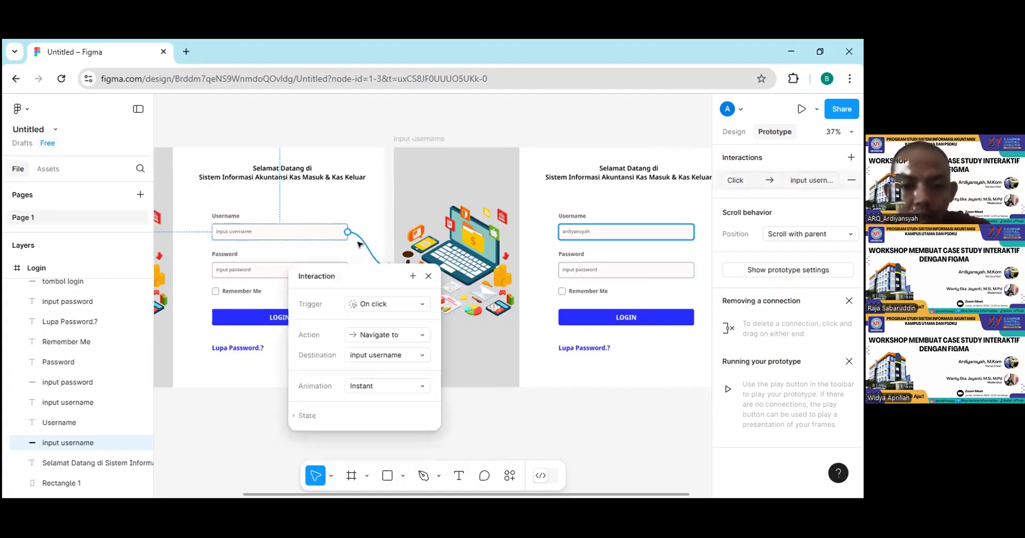
key("Delete")
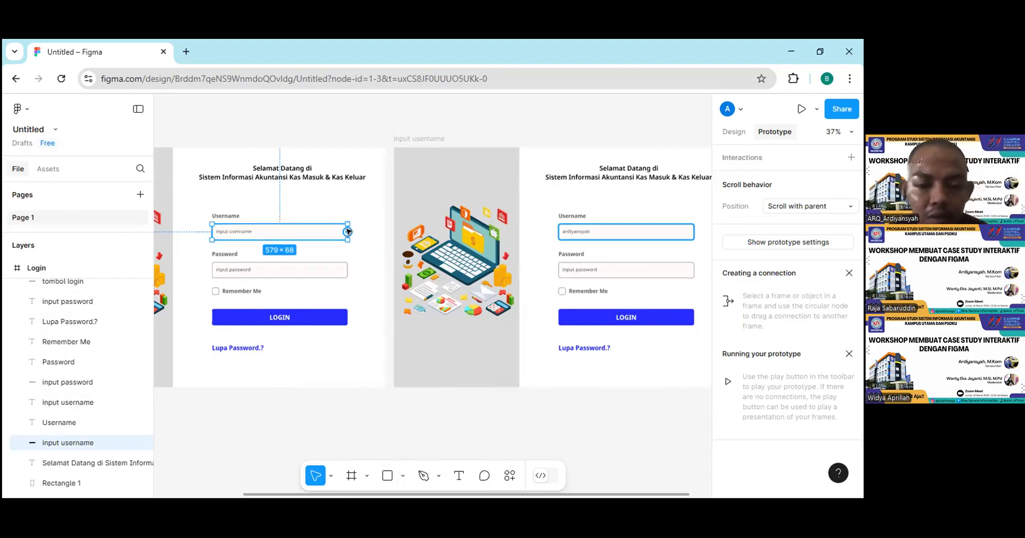
left_click_drag(350, 230, 402, 257)
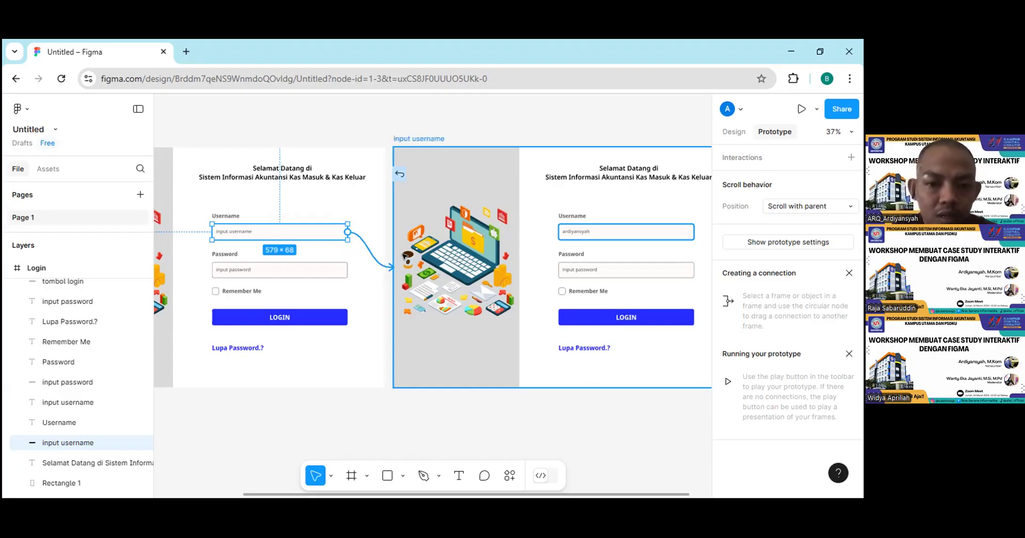
mouse_move(406, 256)
left_mouse_down()
mouse_move(415, 258)
mouse_move(402, 259)
left_mouse_up()
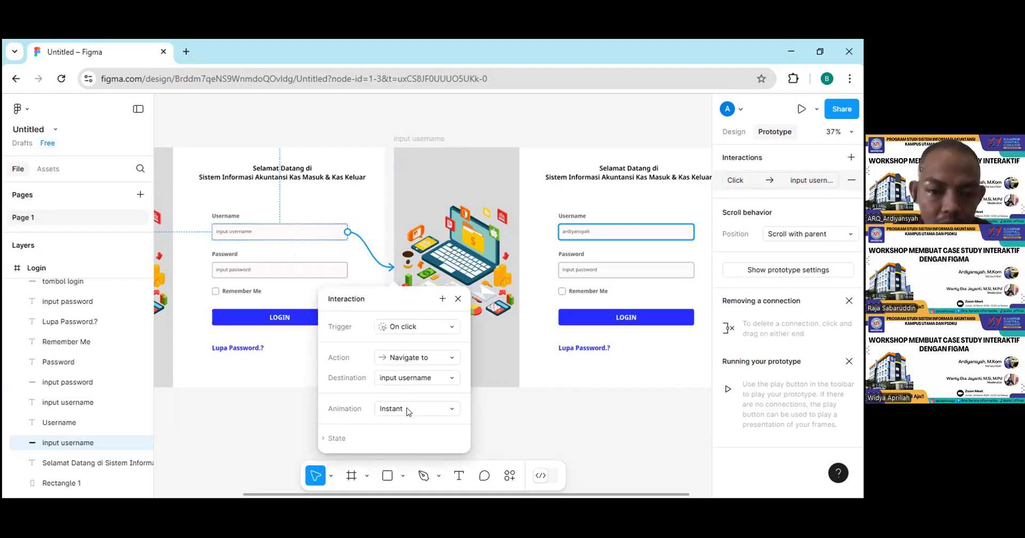
- Keep the username connection's animation set to Instant and close the interaction settings
left_click(448, 409)
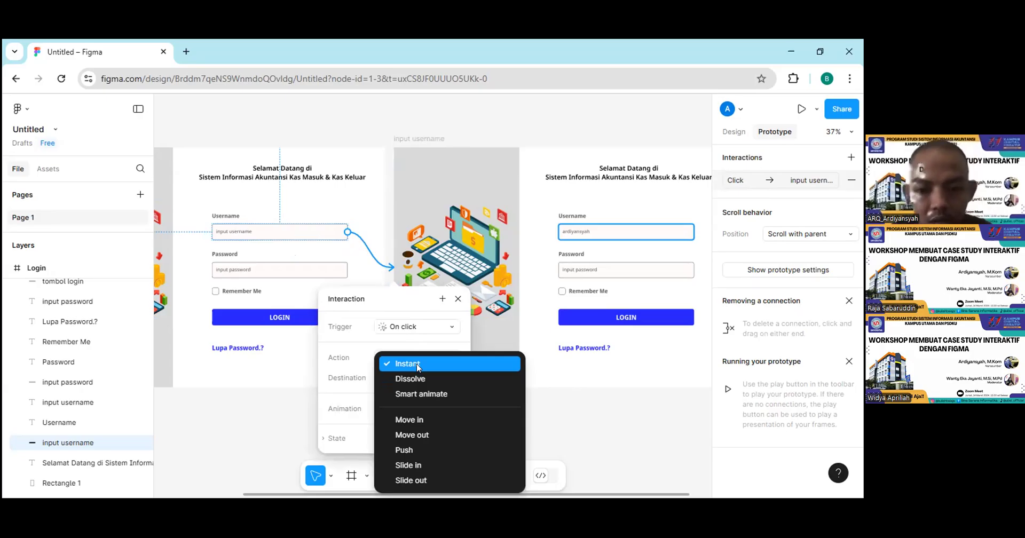
left_click(417, 364)
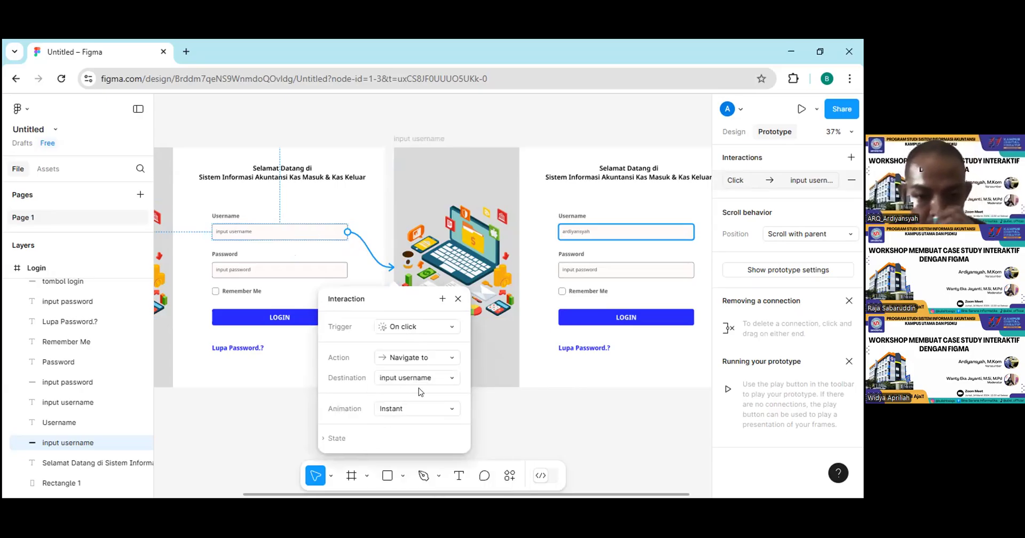
left_click(458, 300)
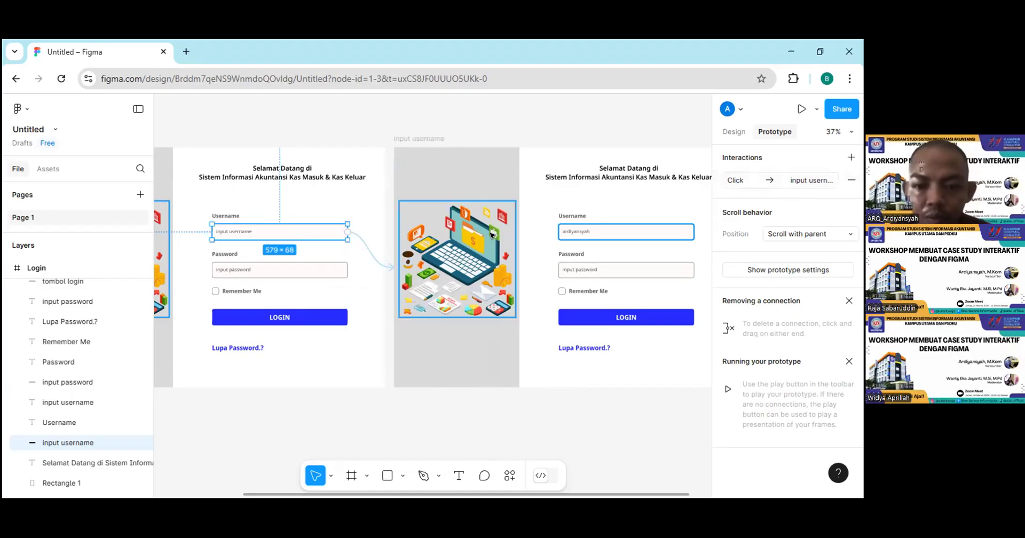
- Present the prototype starting from the Login frame and set its scaling to Fit width and height
left_click(801, 108)
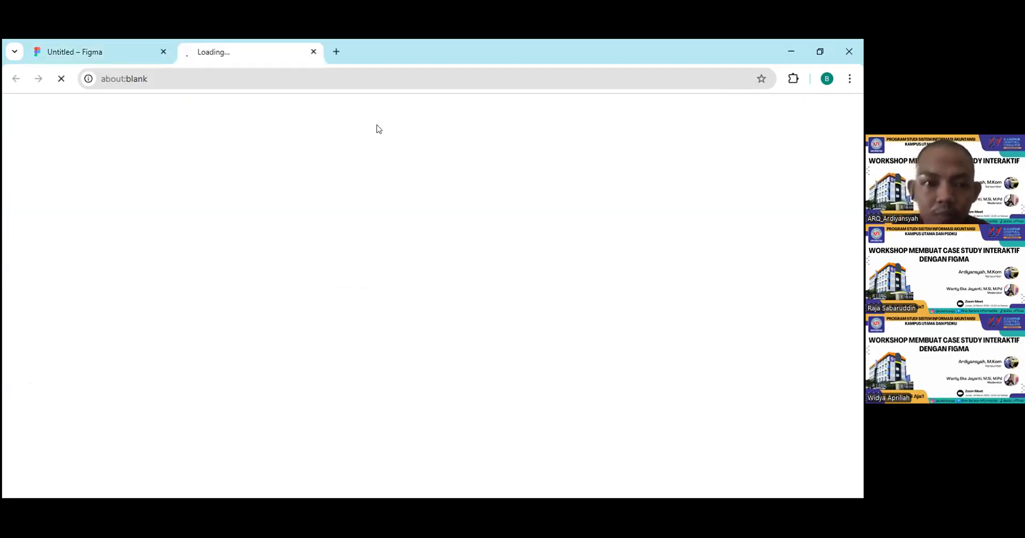
left_click(90, 54)
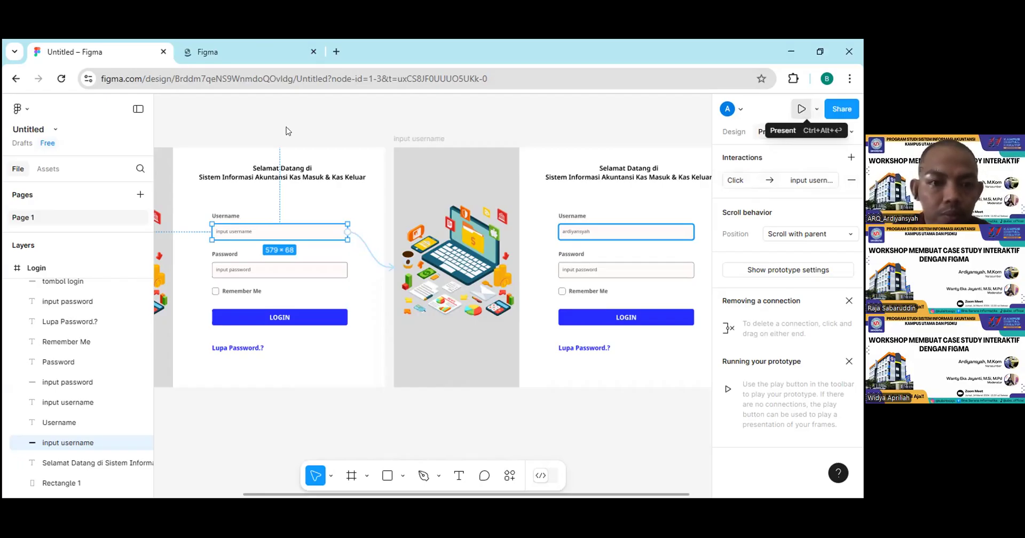
key("ctrl+alt+Return")
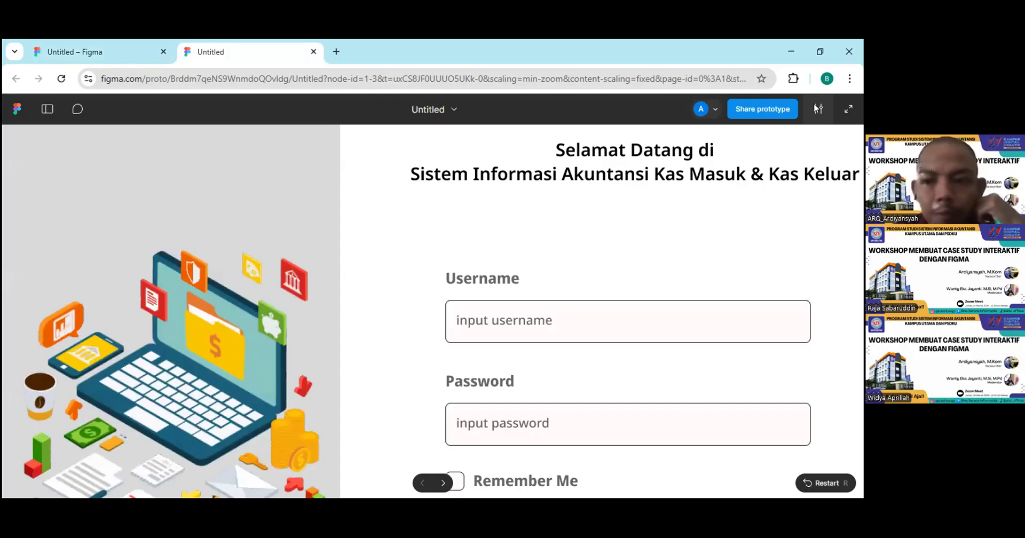
left_click(816, 109)
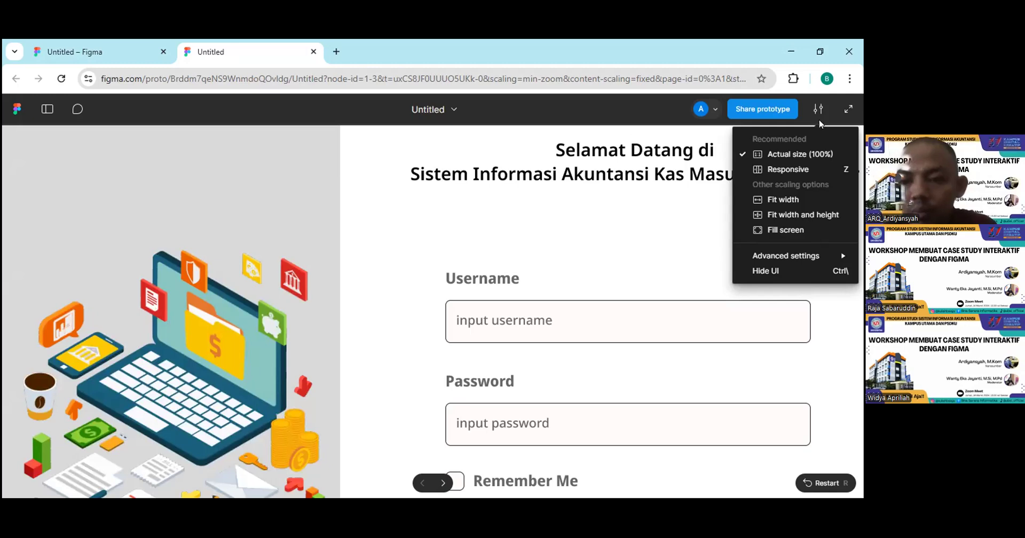
left_click(799, 217)
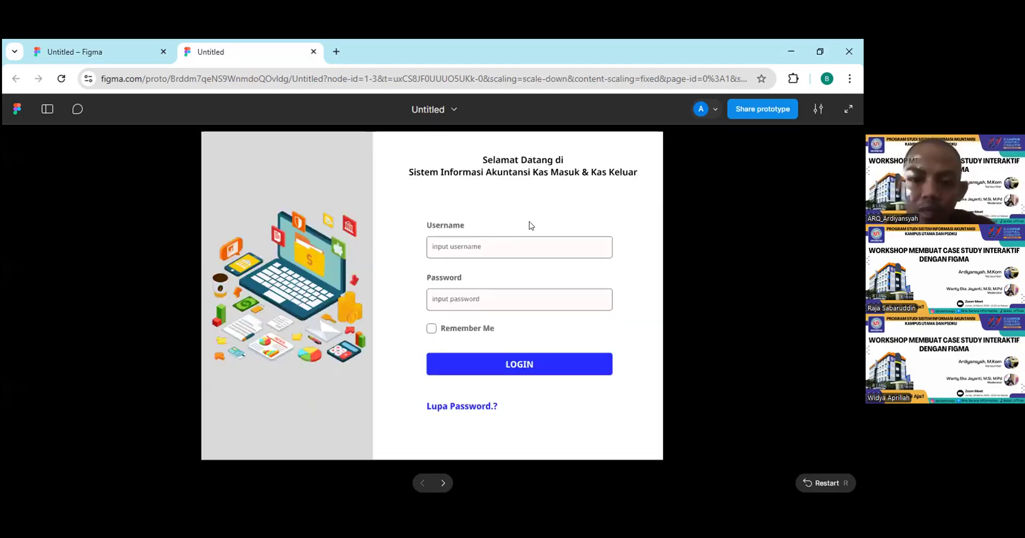
left_click(817, 108)
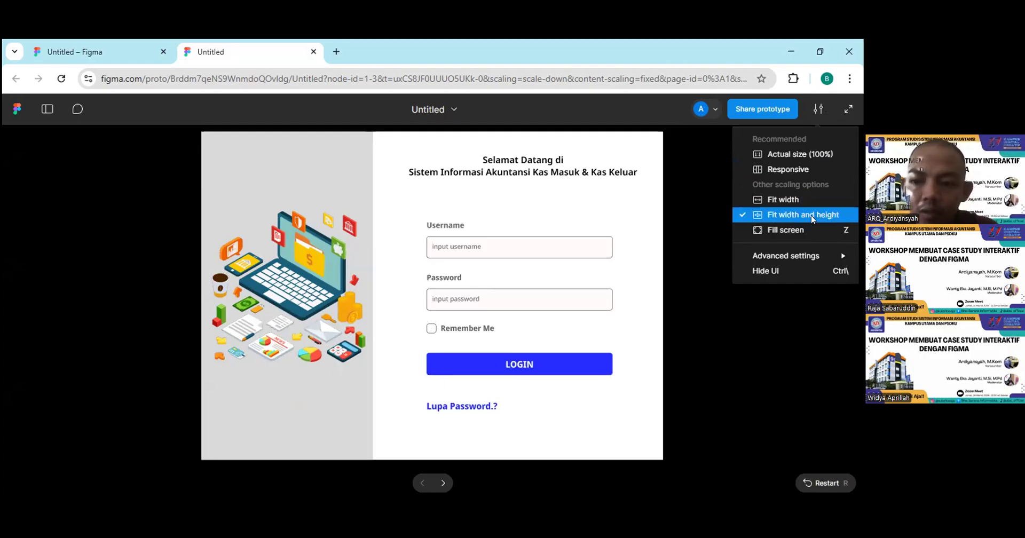
left_click(713, 220)
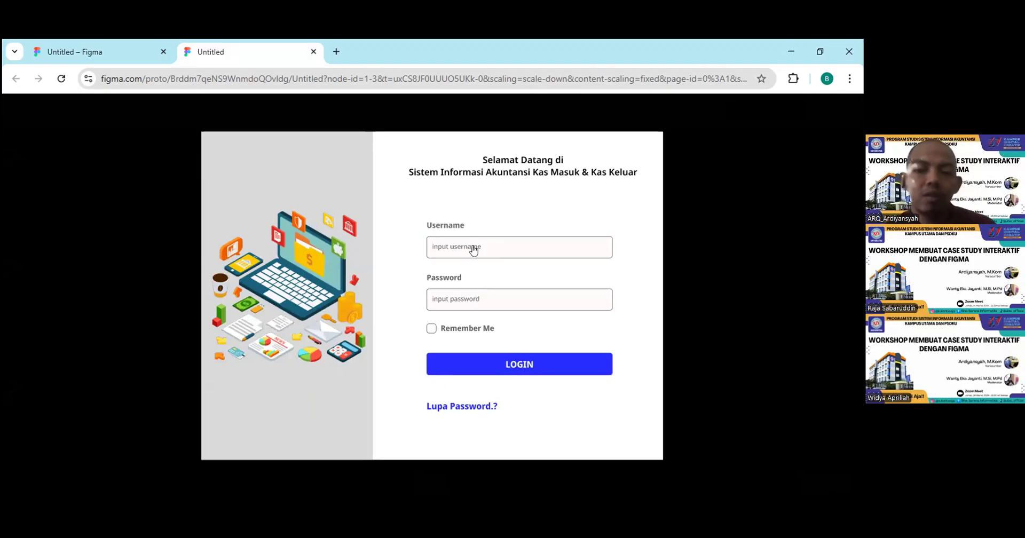
- Test the password and username fields in the running prototype, and return to the design file
left_click(469, 298)
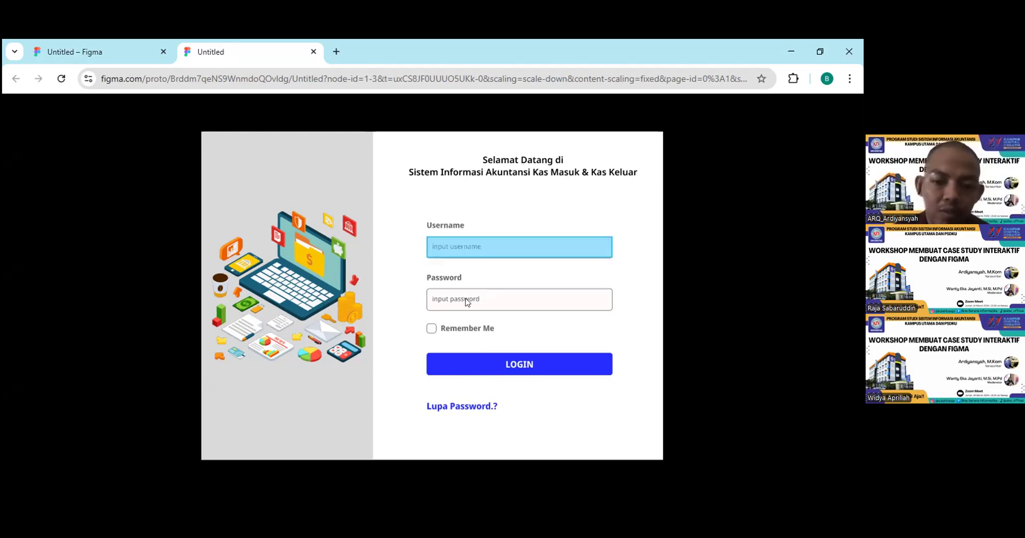
left_click(485, 248)
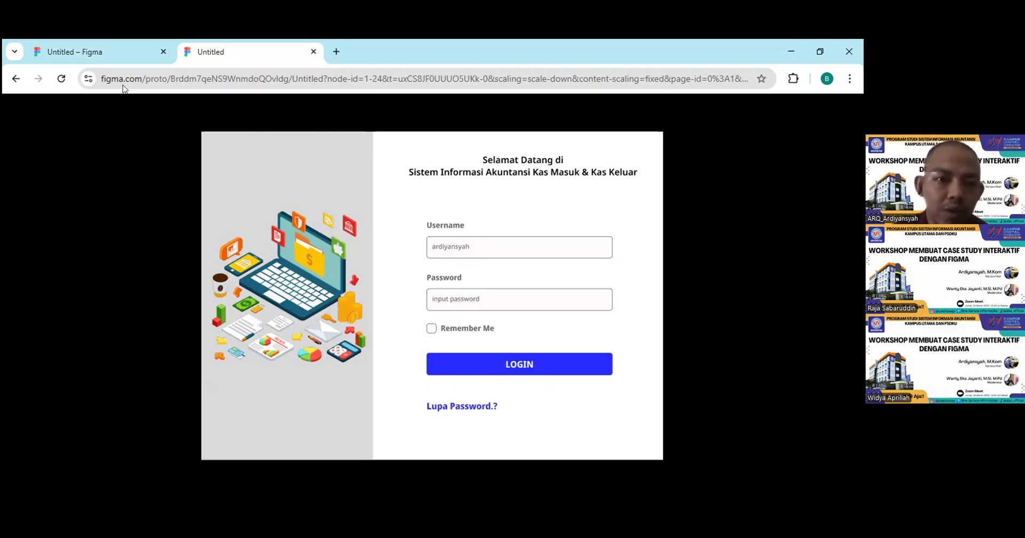
left_click(114, 52)
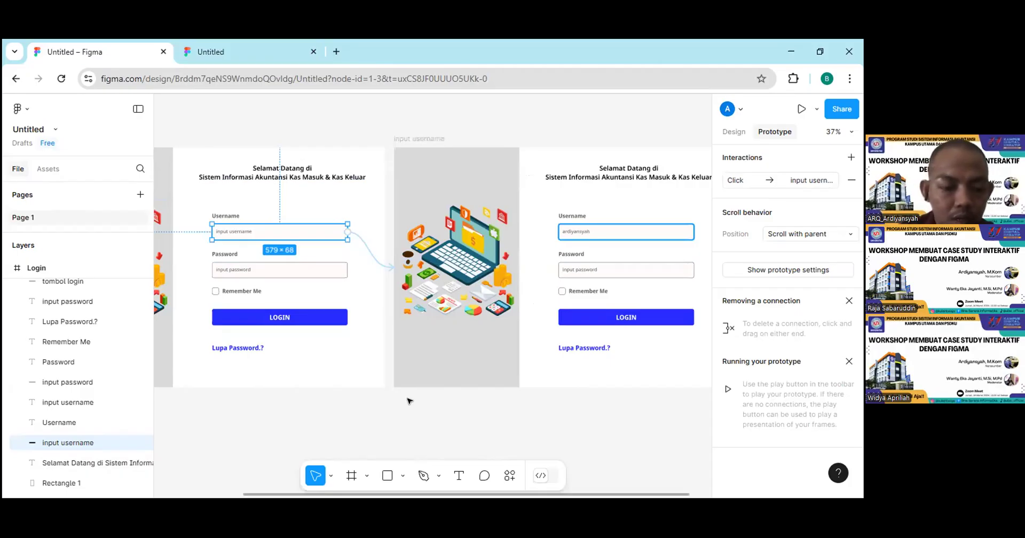
- Duplicate the Login frame to create a third login screen beside the input username frame
left_click(200, 461)
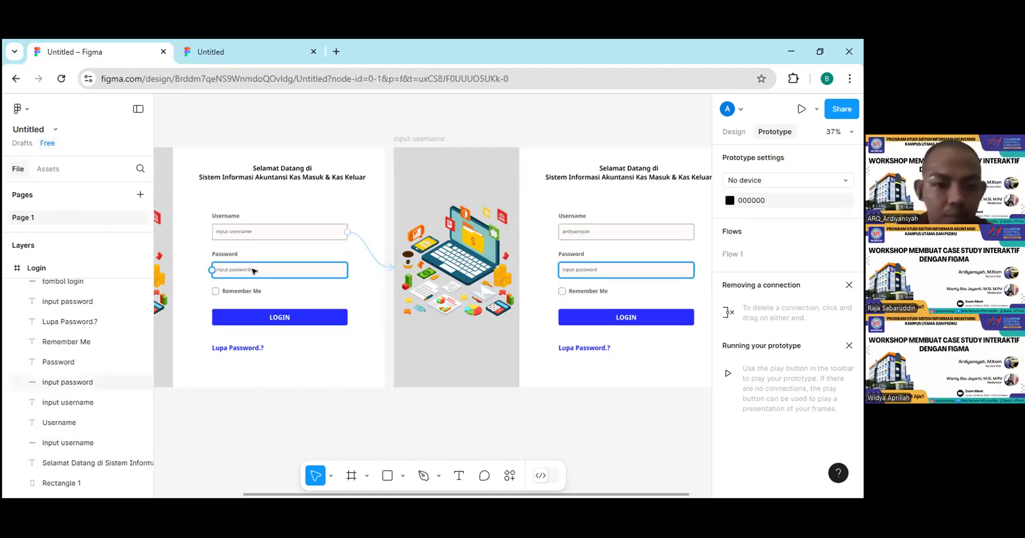
scroll(339, 337, "down", 2)
scroll(338, 337, "down", 2)
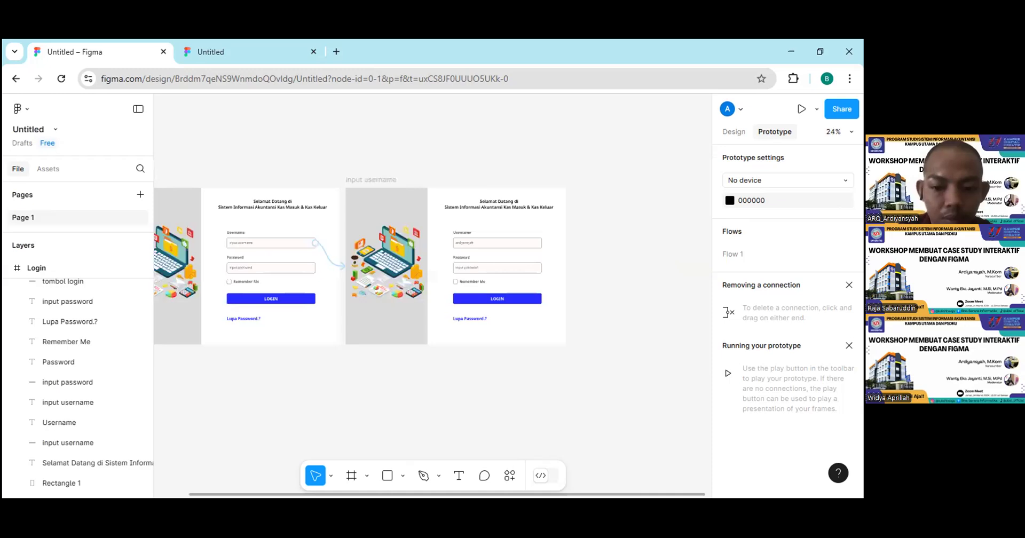
scroll(182, 179, "left", 3)
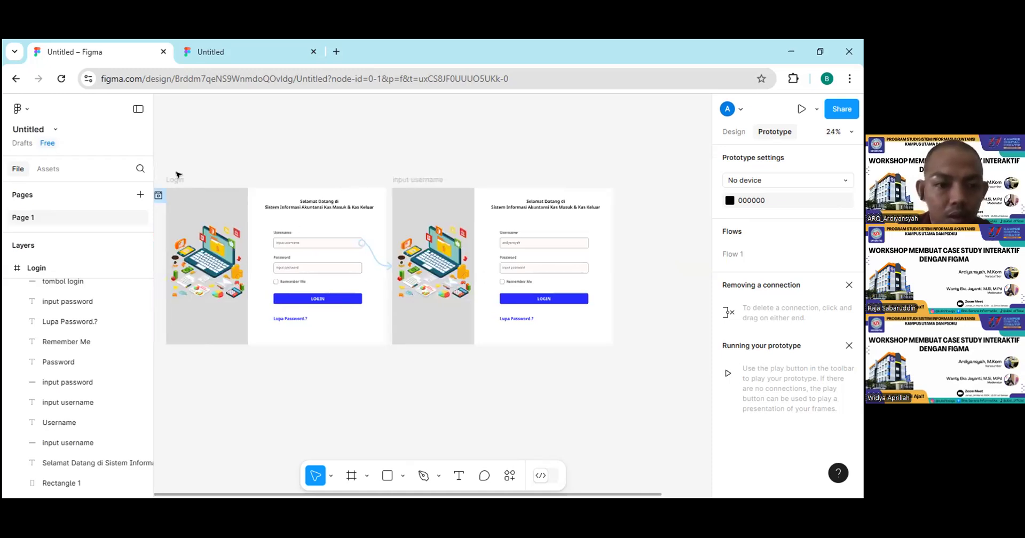
scroll(181, 179, "left", 1)
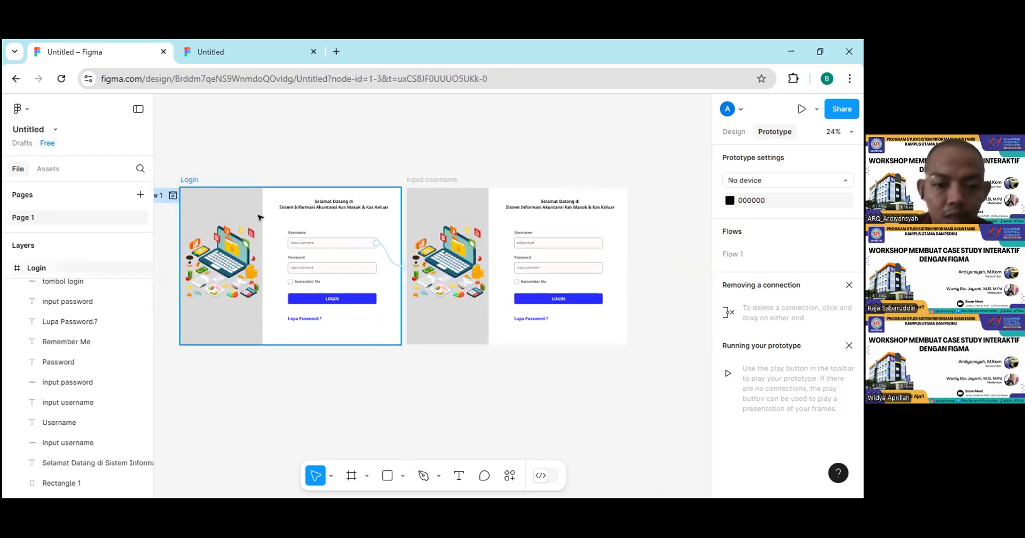
left_click(192, 180)
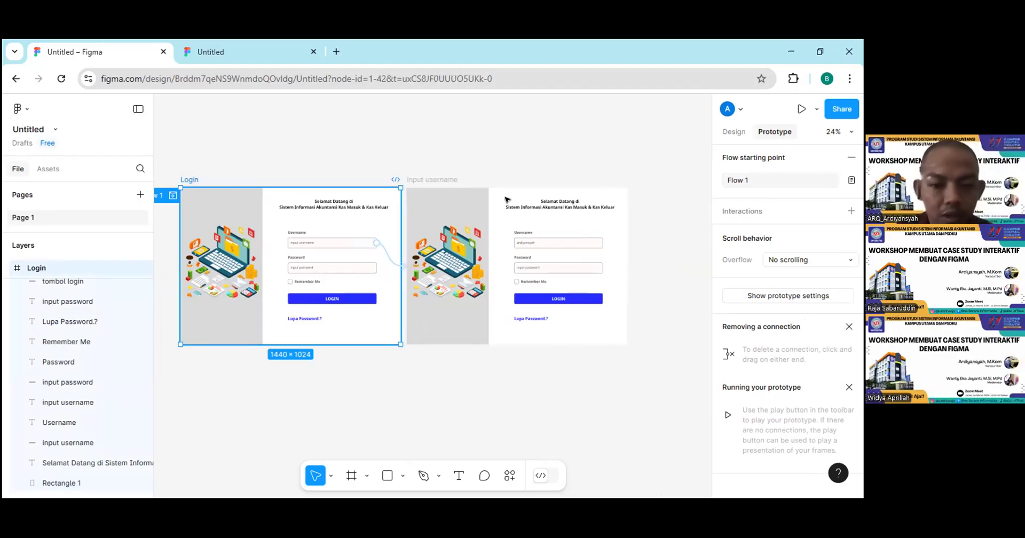
key("ctrl+d")
left_click(494, 373)
left_click_drag(432, 455, 655, 181)
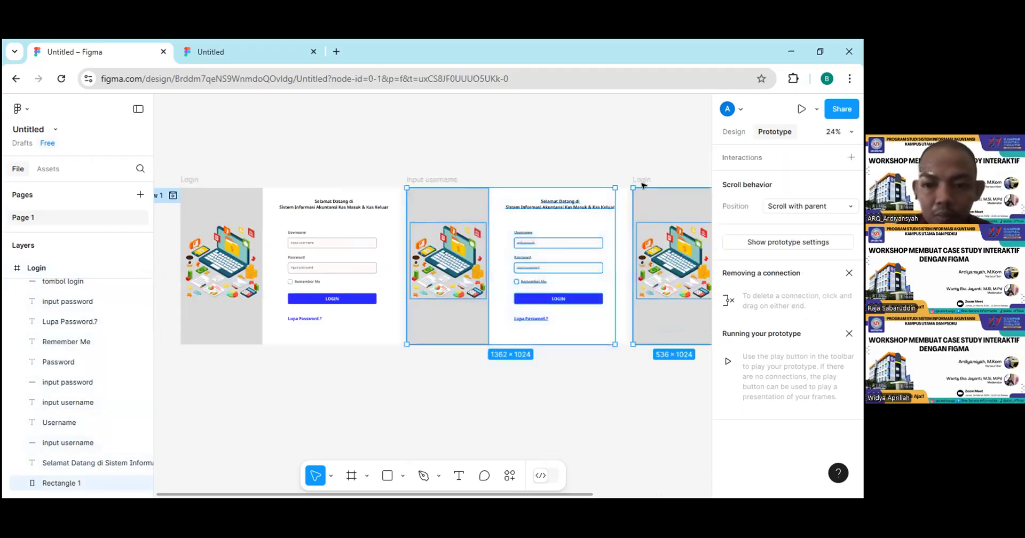
left_click(644, 184)
left_click(645, 180)
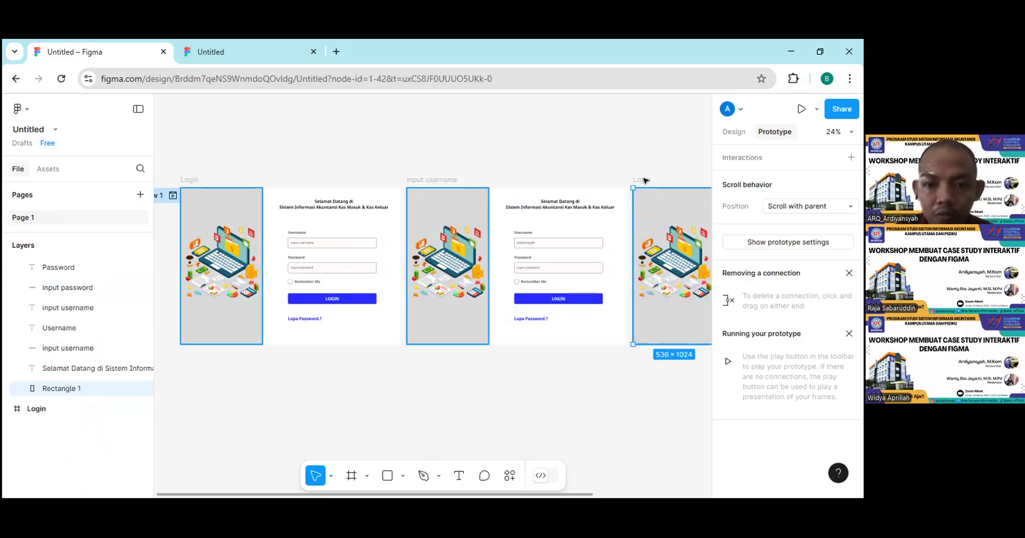
left_click(645, 181)
left_click(640, 179)
left_click(643, 180)
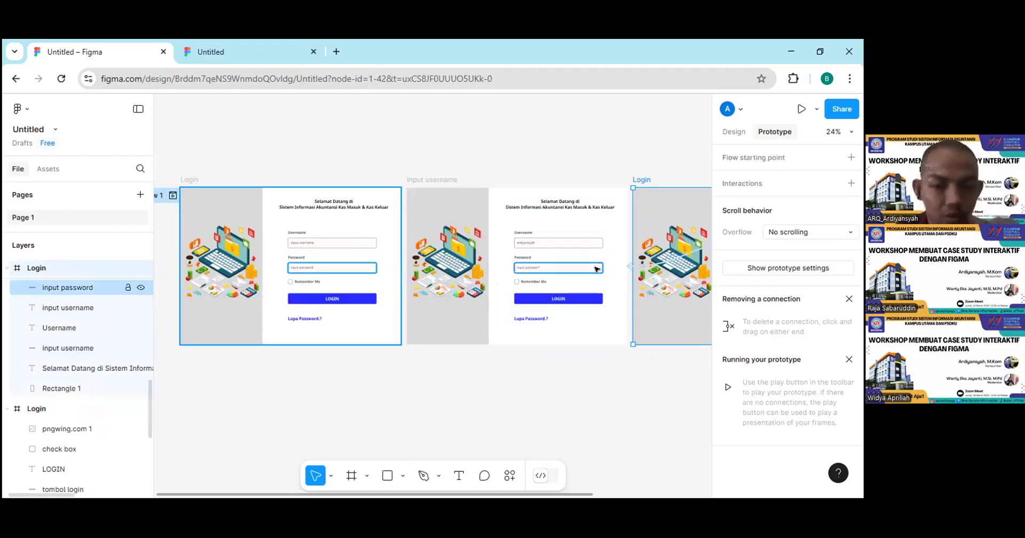
double_click(643, 179)
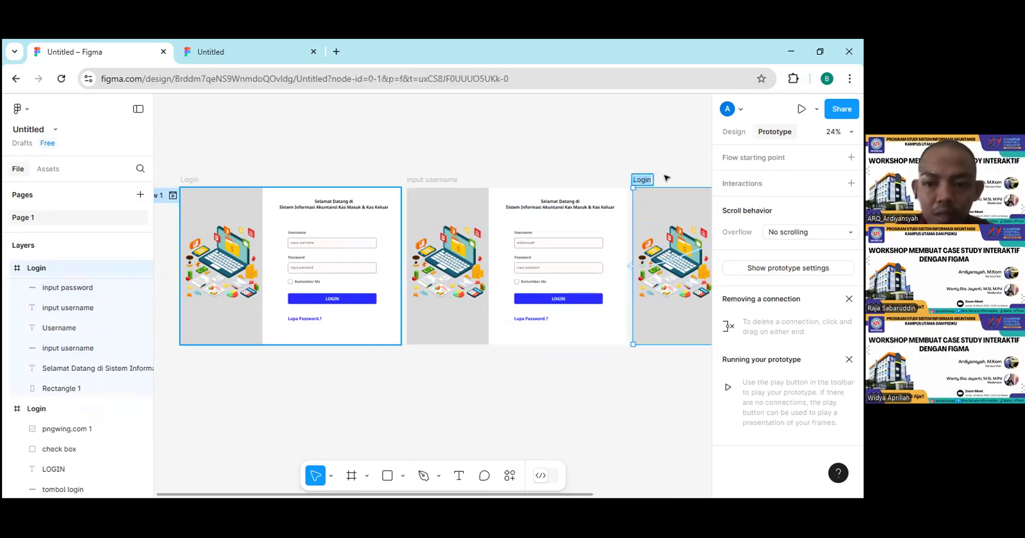
left_click(626, 184)
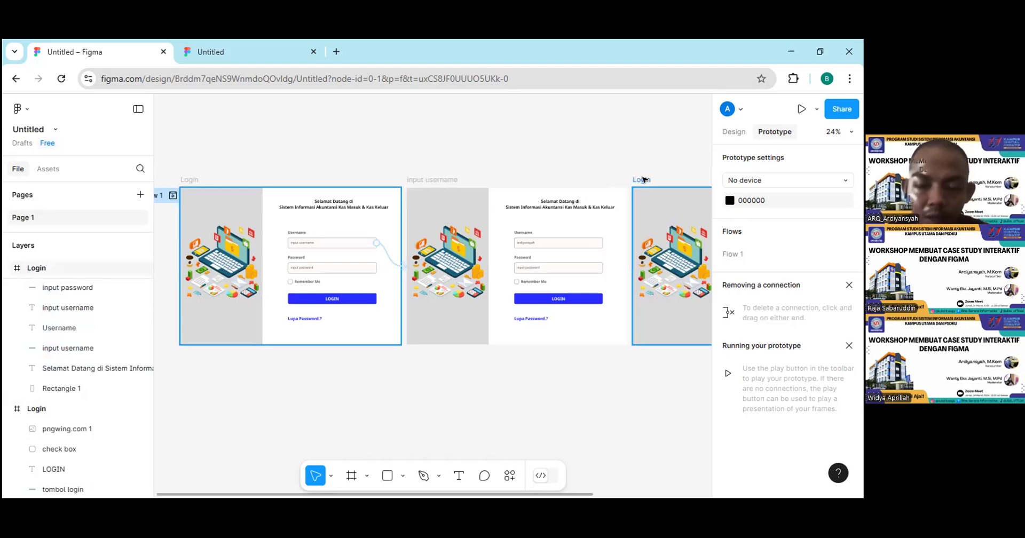
- Rename the new duplicate of the Login frame as input password
left_click(642, 179)
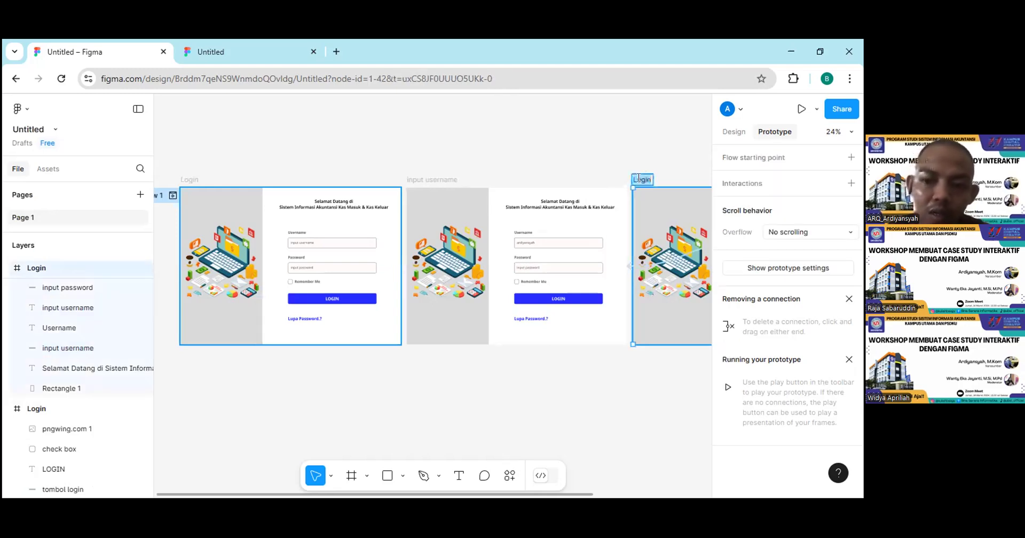
type("input")
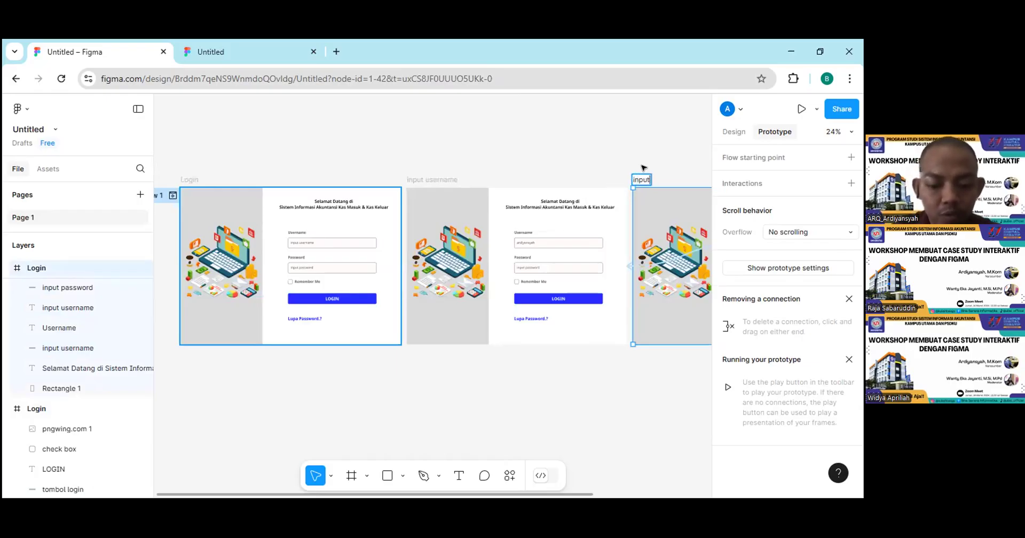
type(" password")
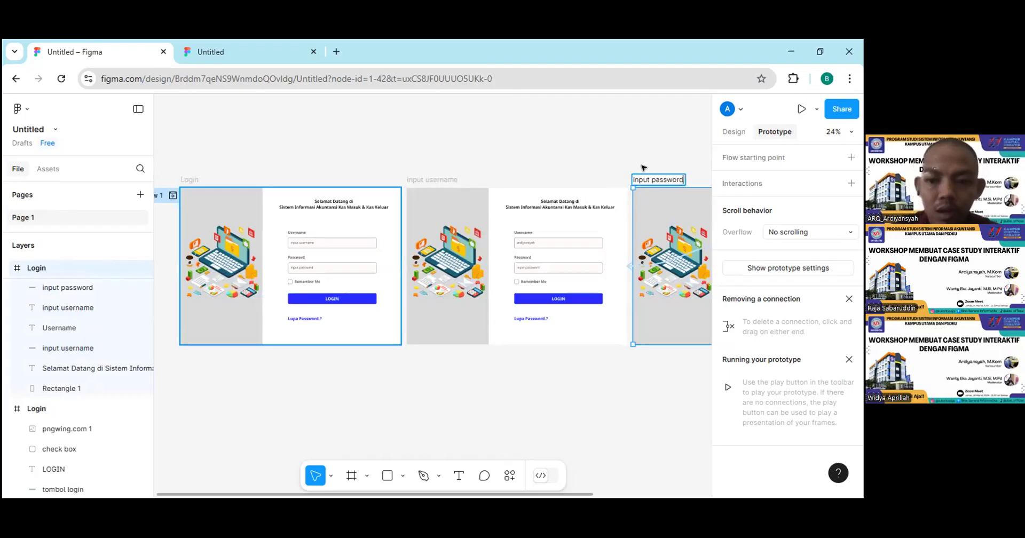
left_click(643, 168)
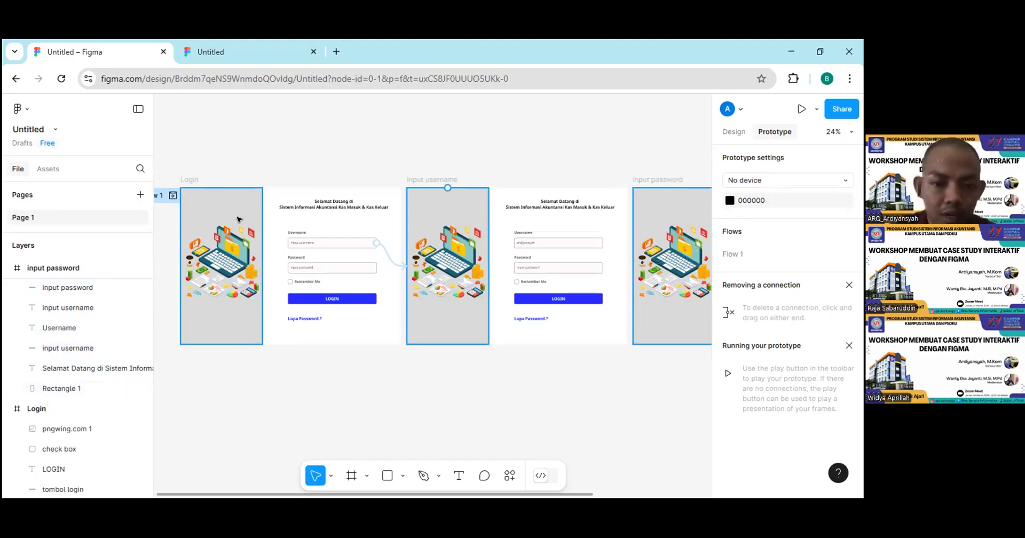
- Move the input password frame directly below the input username frame, aligned with its left edge
left_click(646, 235)
left_click_drag(658, 177, 438, 376)
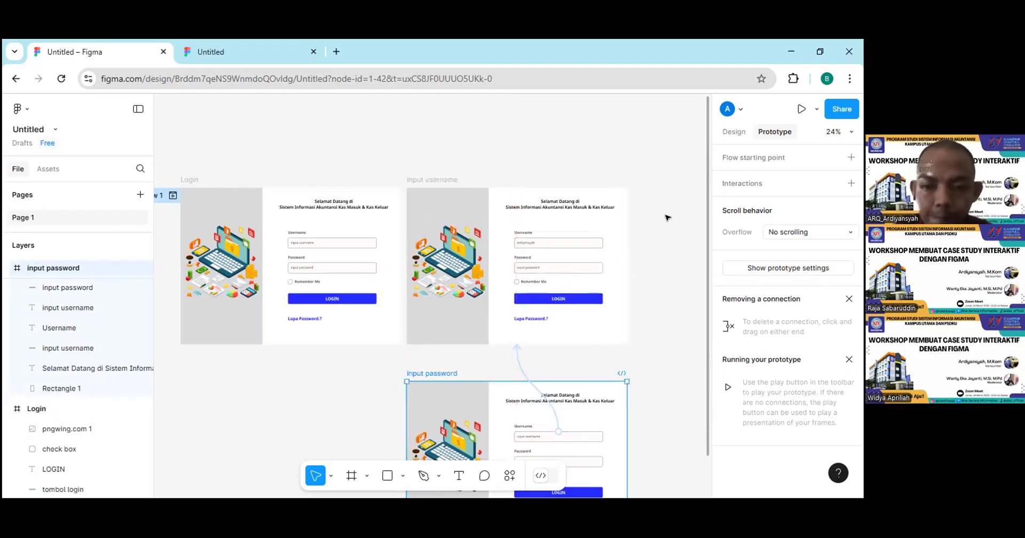
scroll(670, 219, "down", 1)
scroll(674, 228, "down", 1)
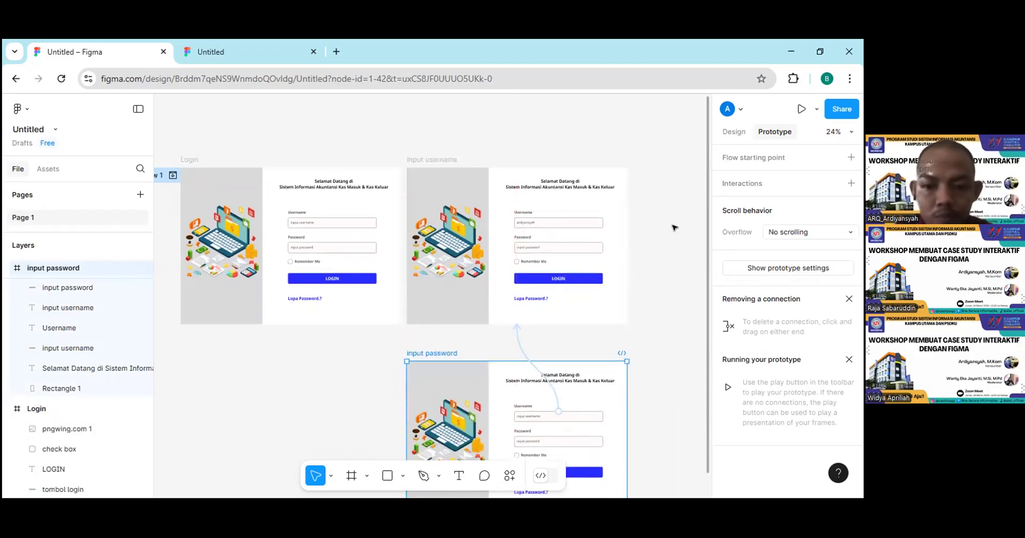
scroll(673, 235, "down", 2)
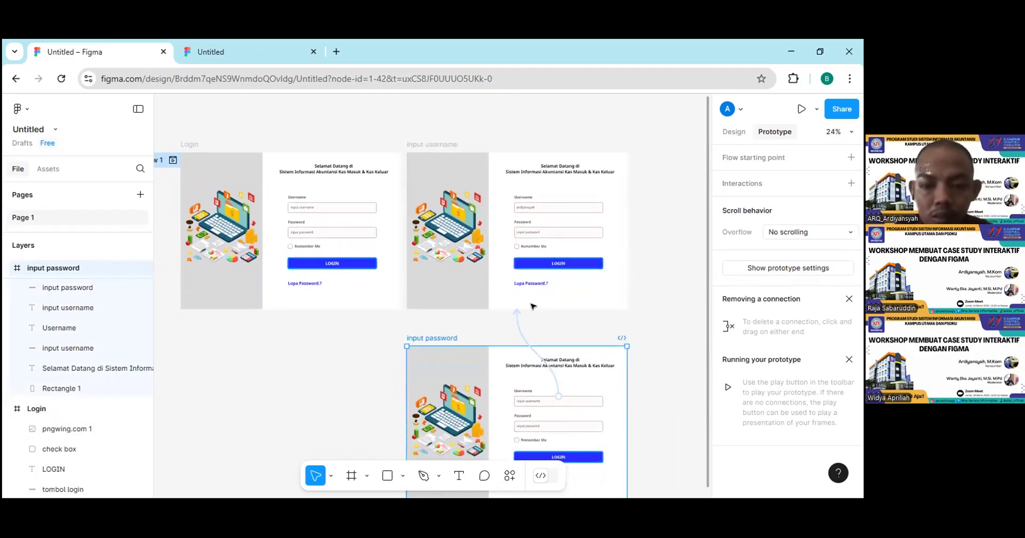
scroll(614, 262, "down", 2)
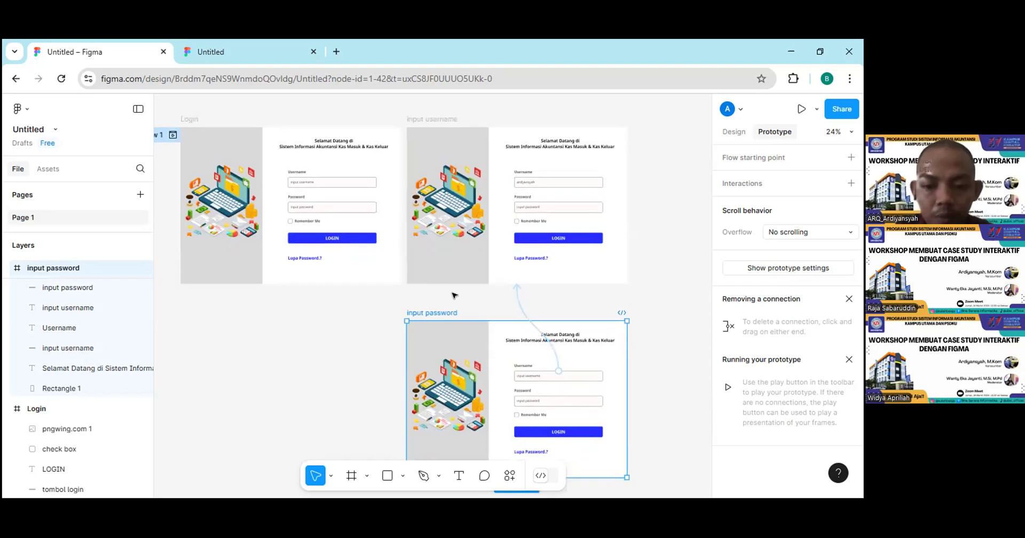
- Delete the prototype connection from the input password frame's username field to the input username frame
left_click(521, 305)
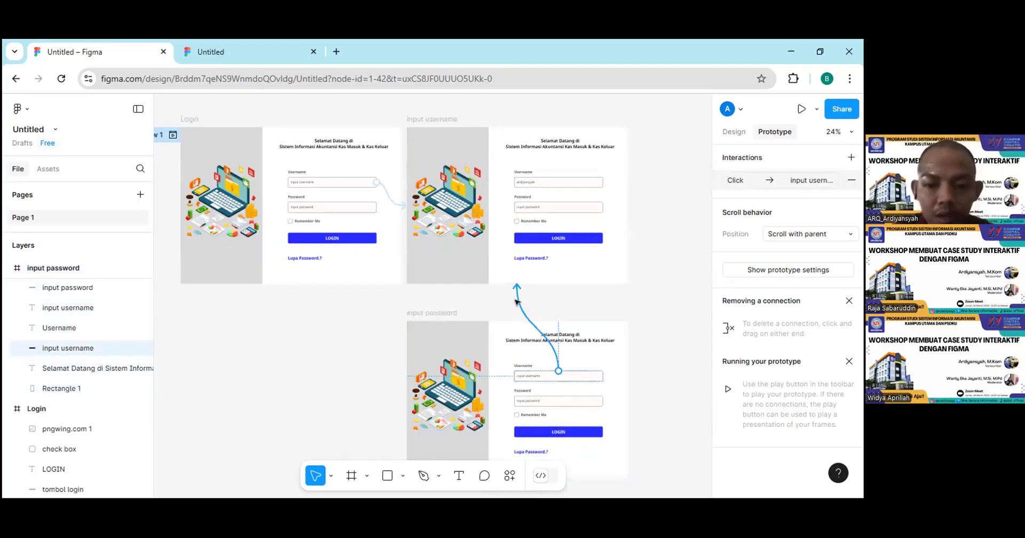
left_click(519, 301)
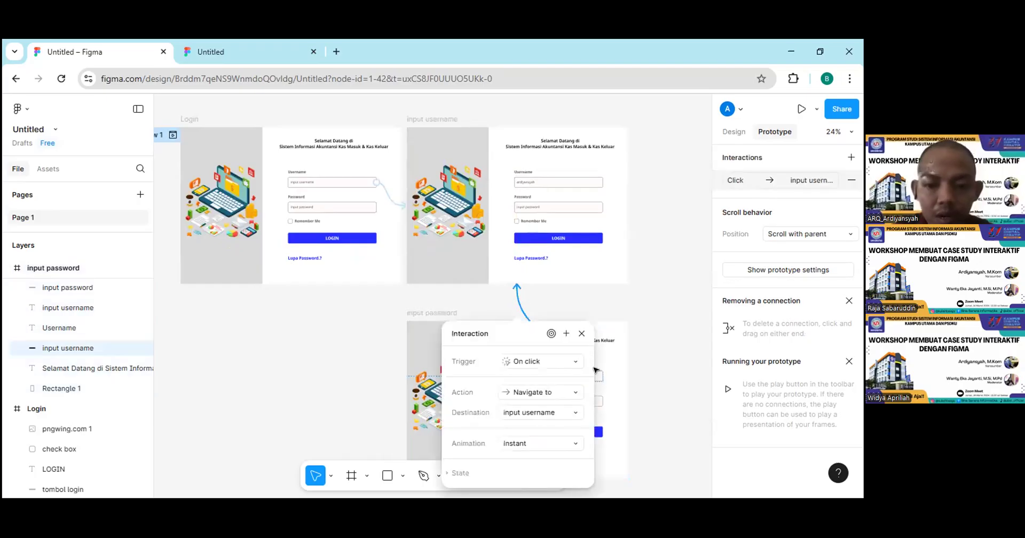
key("Escape")
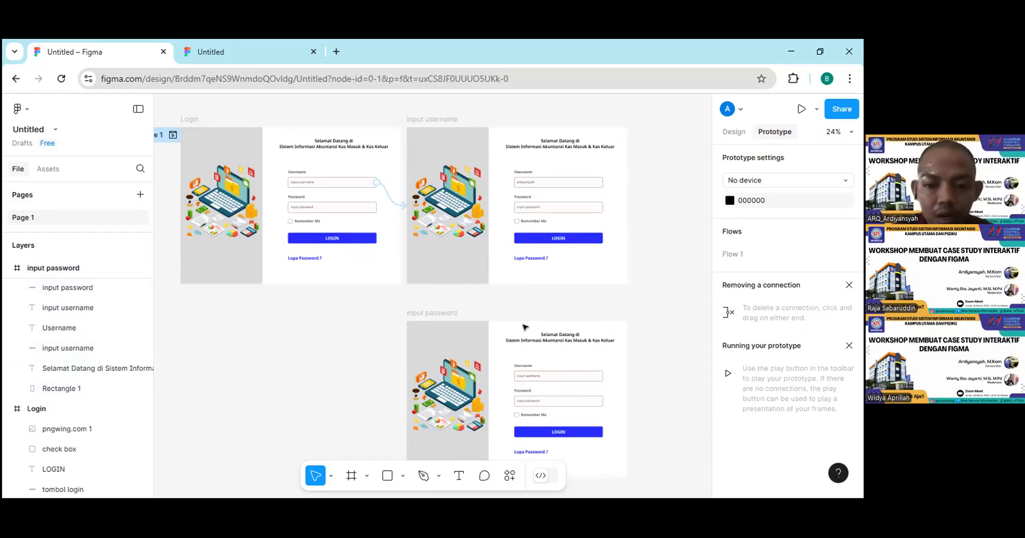
left_click(450, 315)
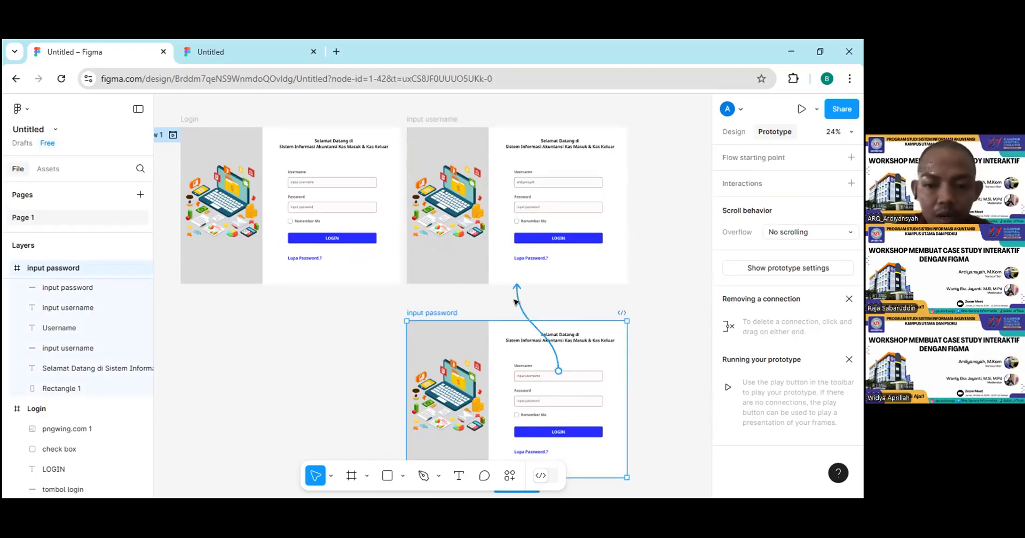
left_click(515, 300)
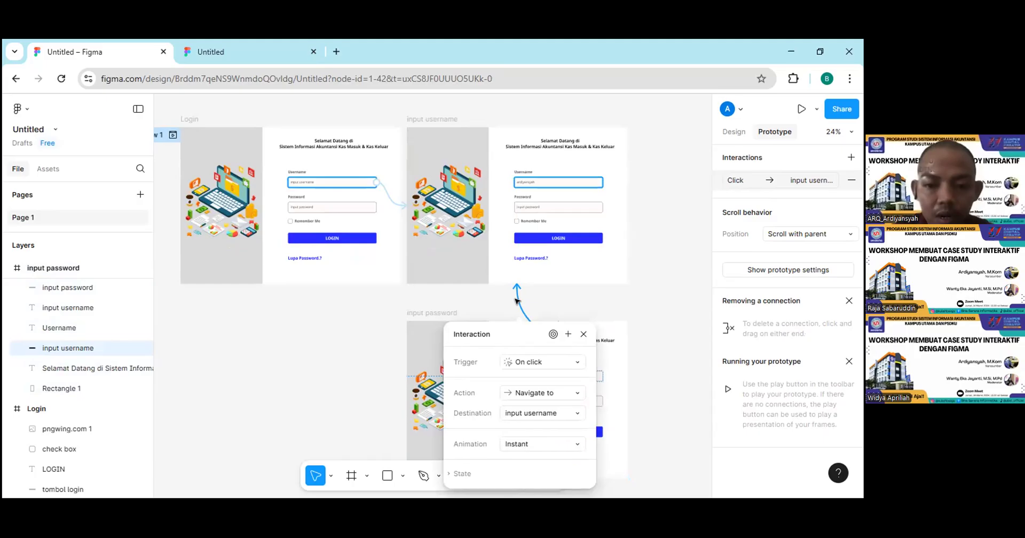
key("Delete")
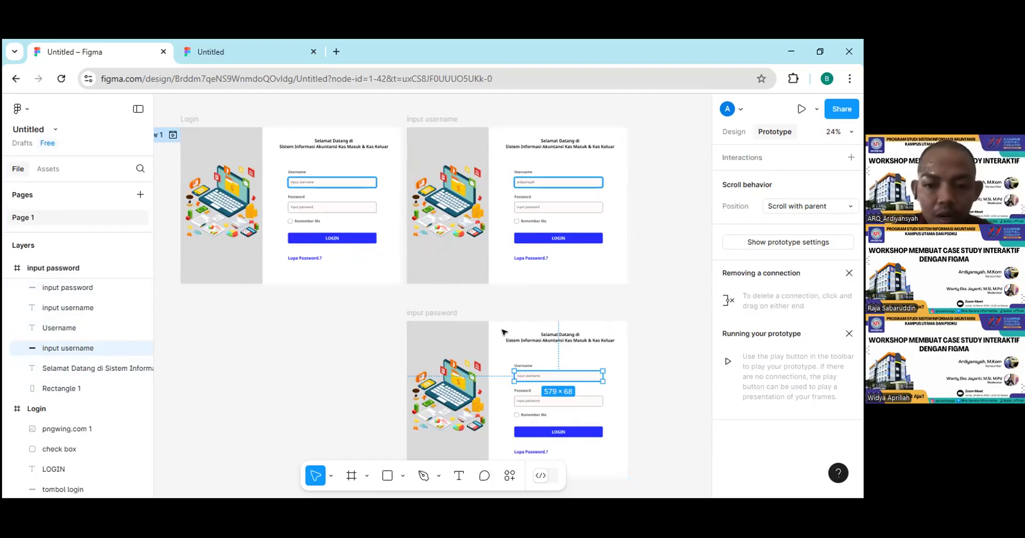
left_click(316, 339)
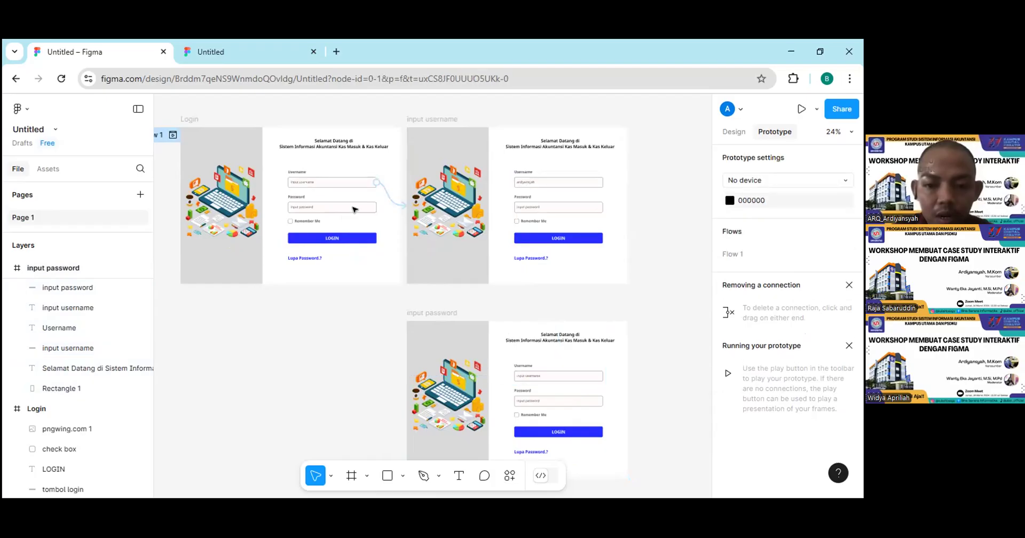
- Connect the Login frame's password field to the input password frame
left_click(354, 209)
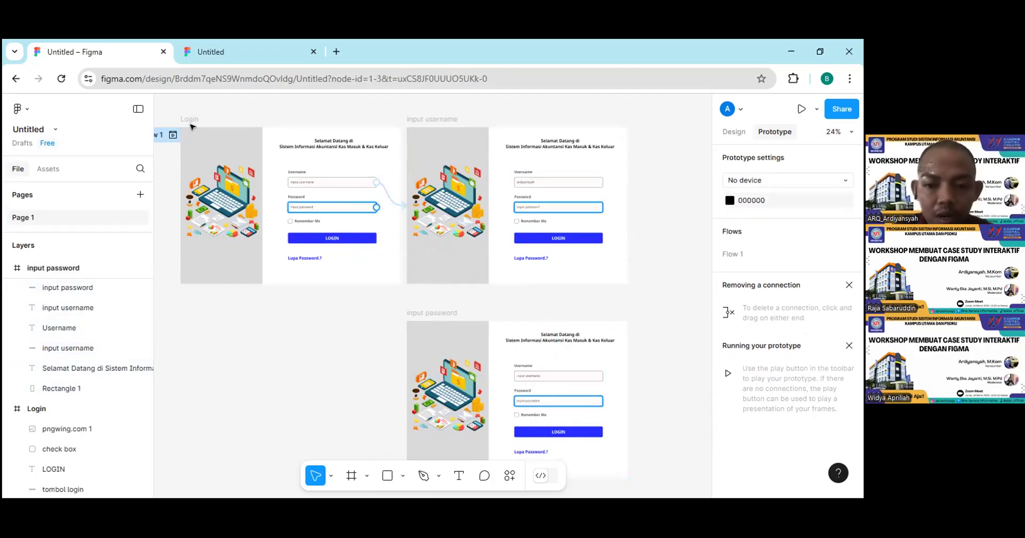
left_click(368, 208)
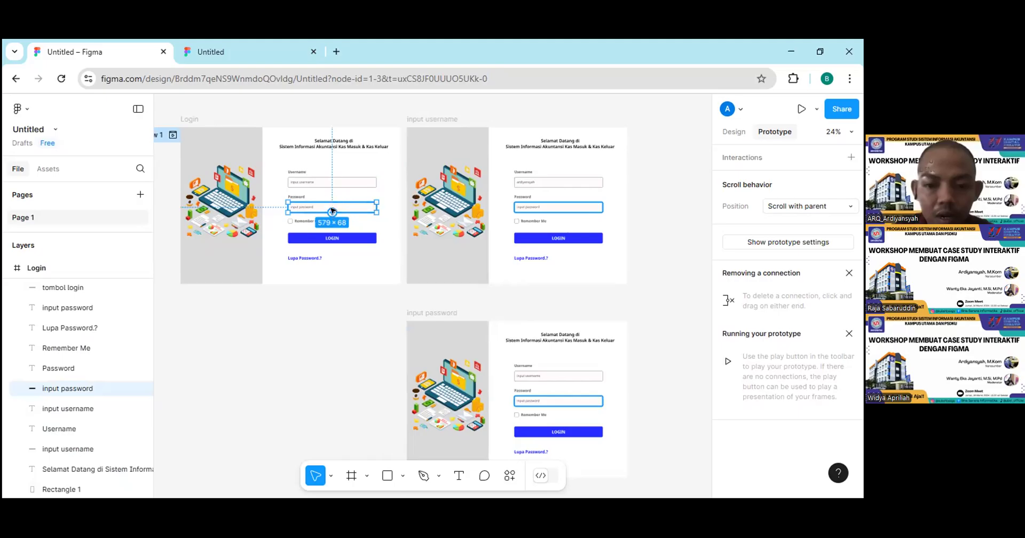
left_click_drag(354, 292, 510, 353)
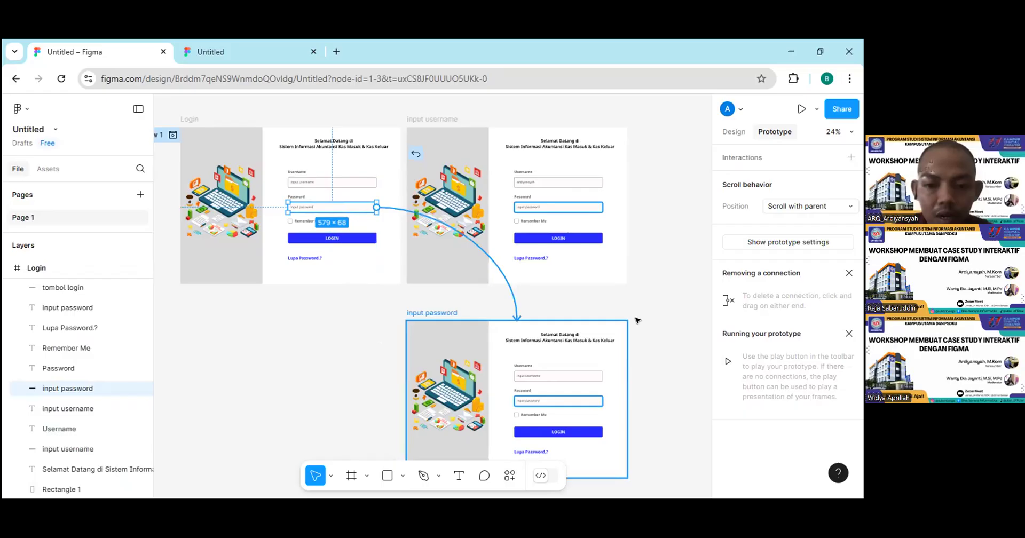
left_click_drag(635, 321, 638, 318)
left_click(662, 287)
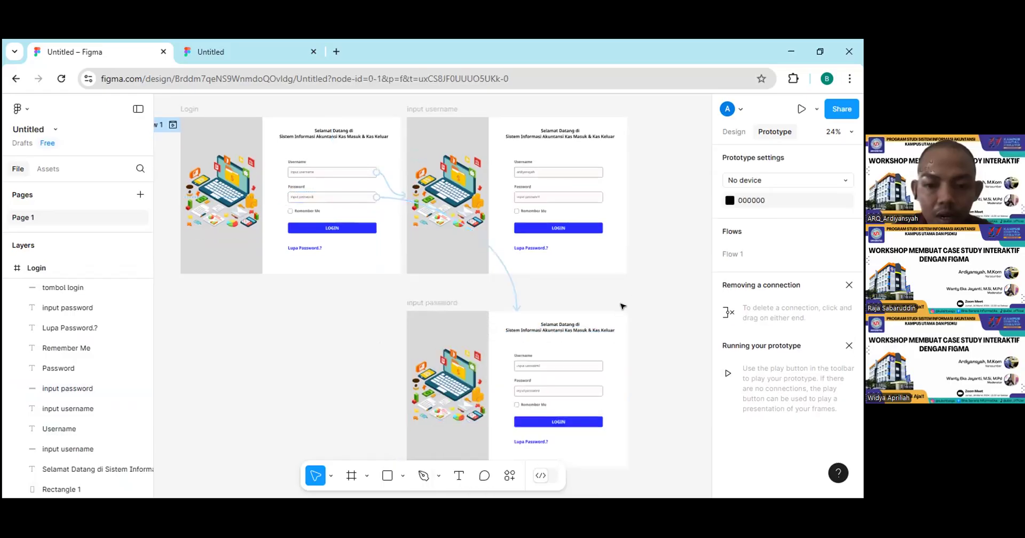
- Examine the username and password fields of the input password frame up close
scroll(620, 309, "down", 1)
scroll(574, 329, "down", 2)
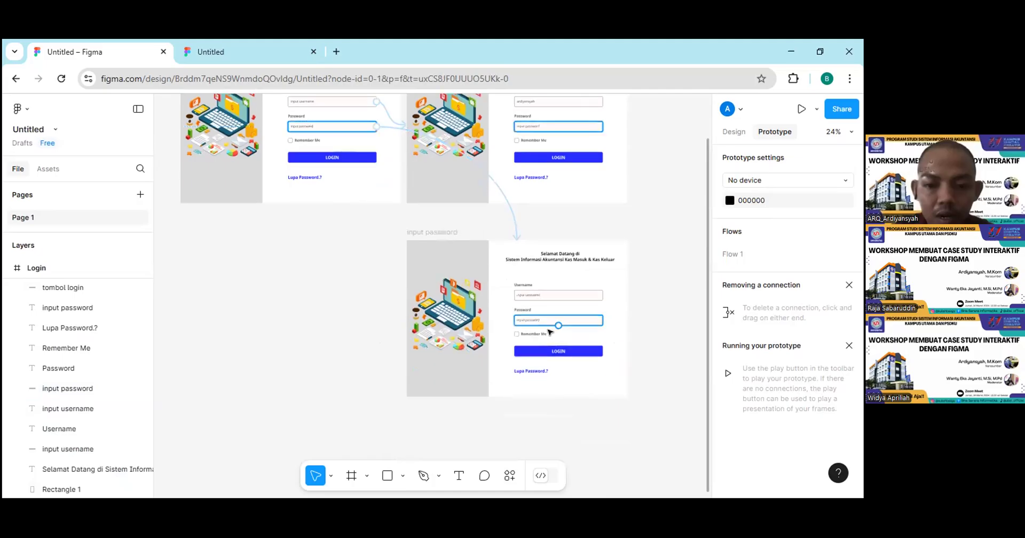
scroll(550, 331, "down", 1)
scroll(531, 320, "up", 2, "ctrl")
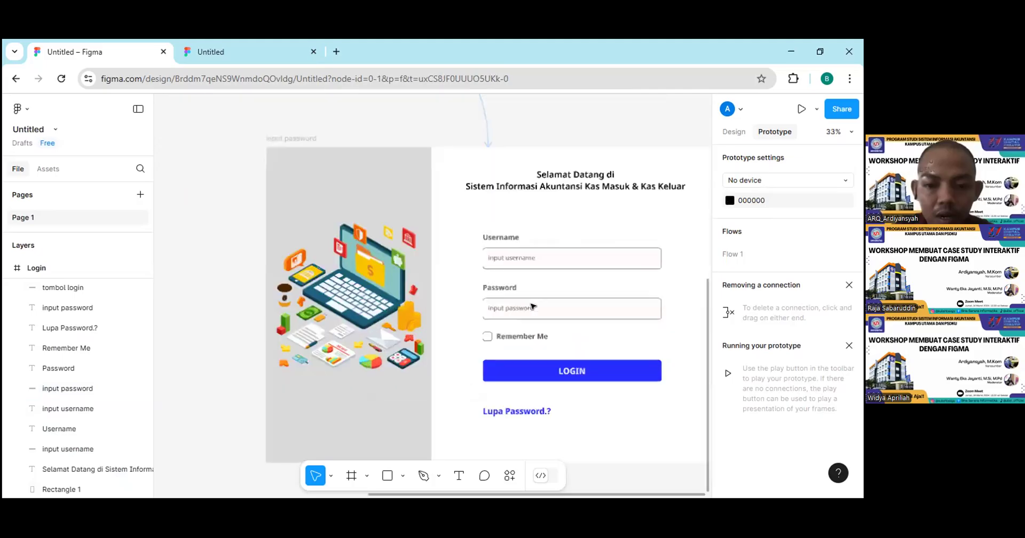
scroll(531, 308, "up", 4, "ctrl")
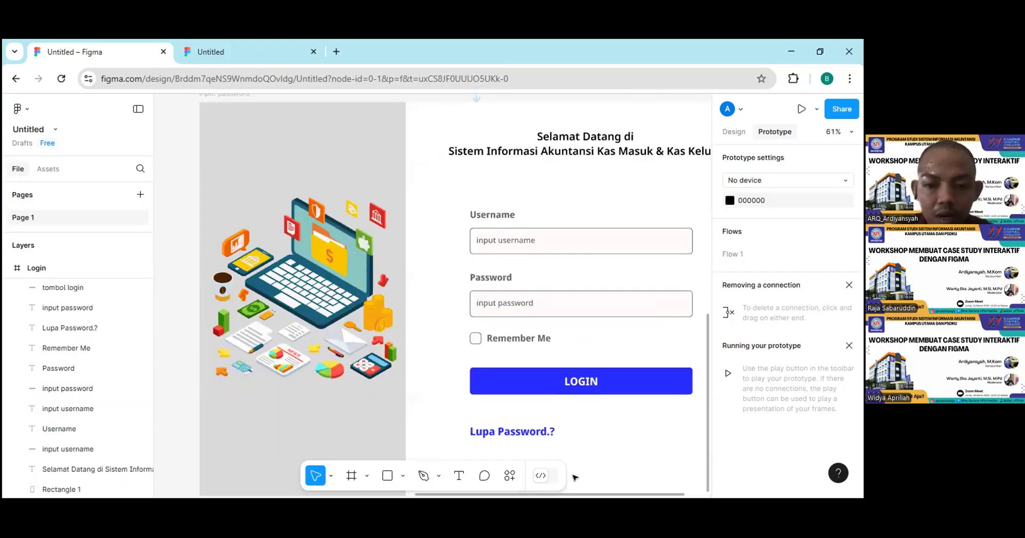
scroll(575, 476, "right", 2)
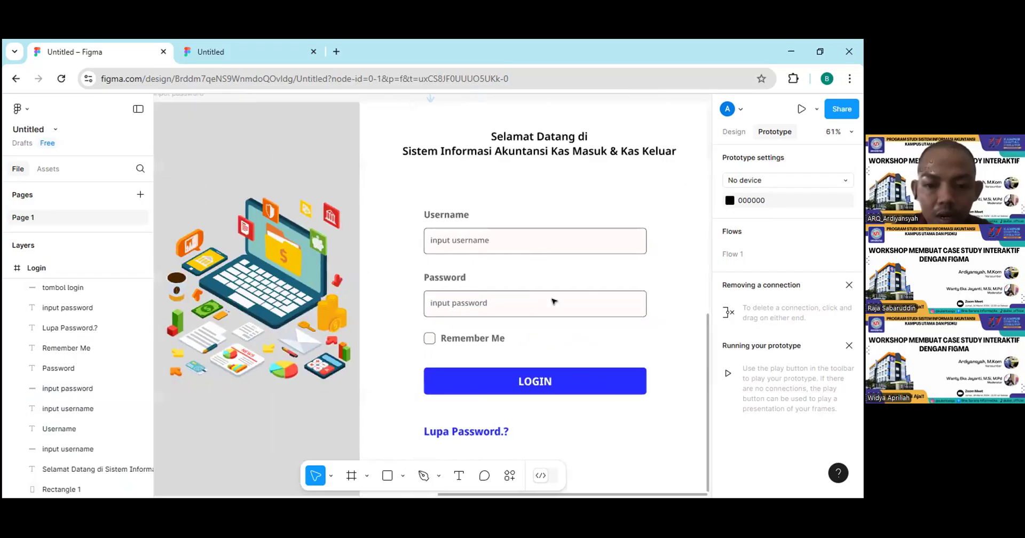
scroll(551, 302, "right", 1)
scroll(550, 302, "down", 2, "ctrl")
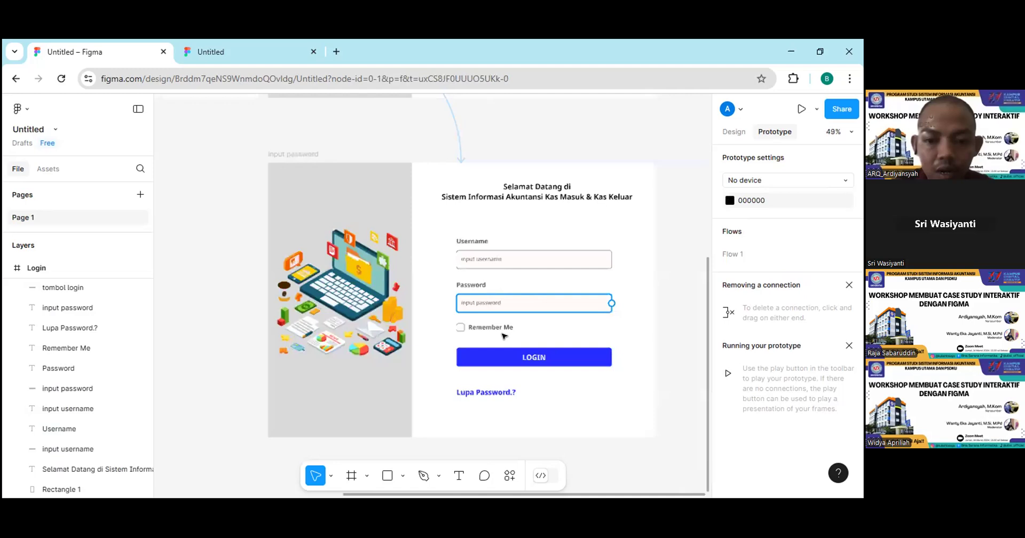
scroll(504, 335, "down", 2, "ctrl")
- Delete the connection between the Login frame's password field and the input password frame
scroll(274, 304, "up", 2)
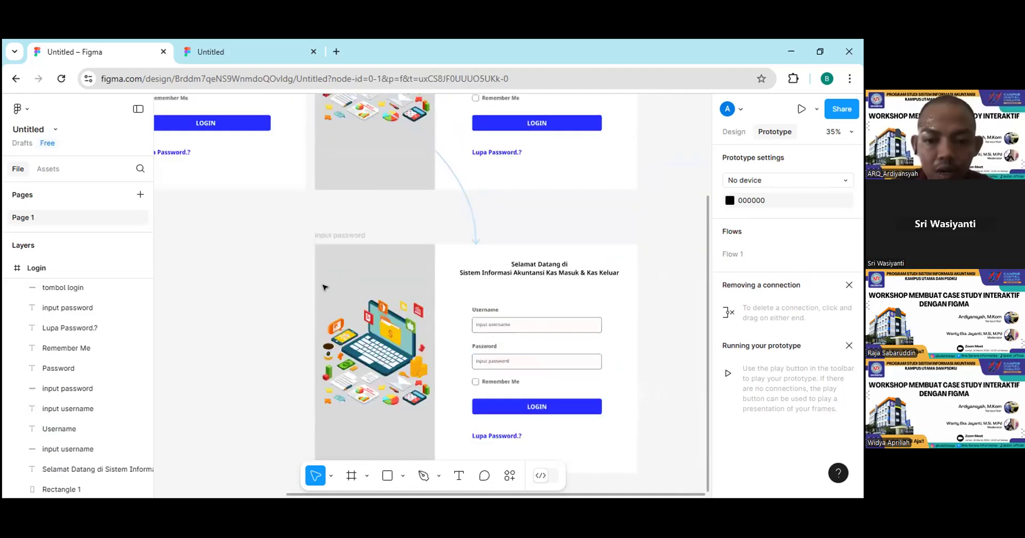
scroll(324, 287, "up", 2)
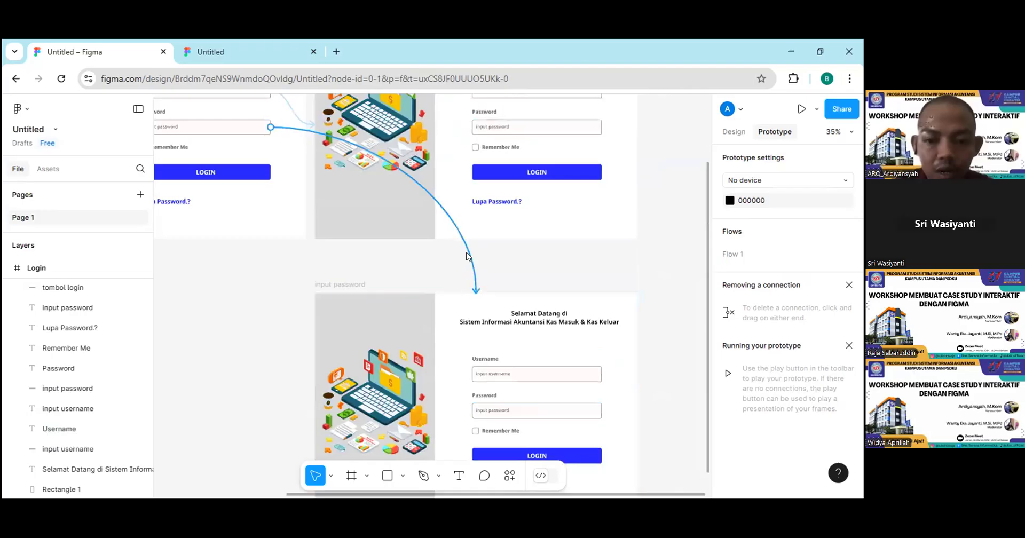
left_click(466, 256)
key("Delete")
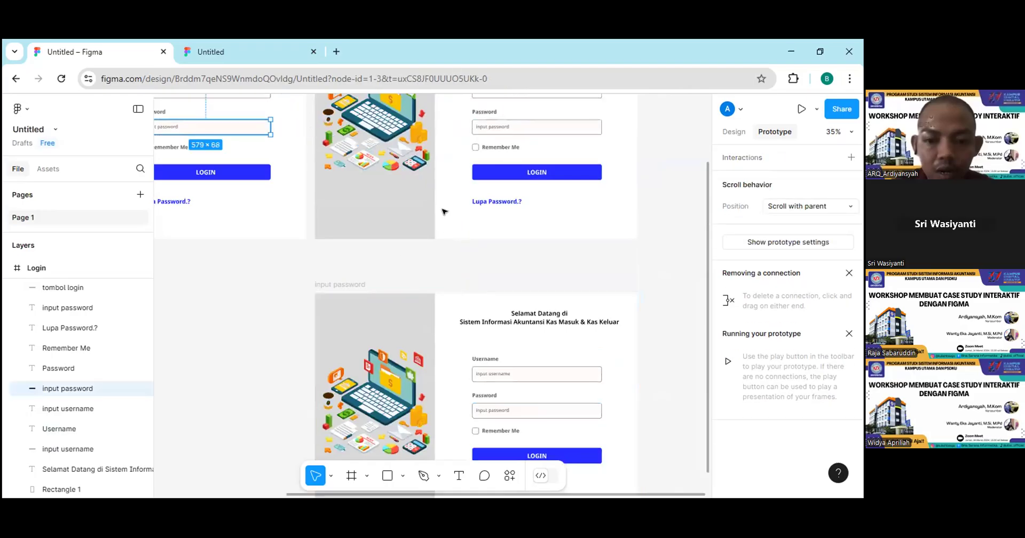
scroll(433, 222, "up", 3)
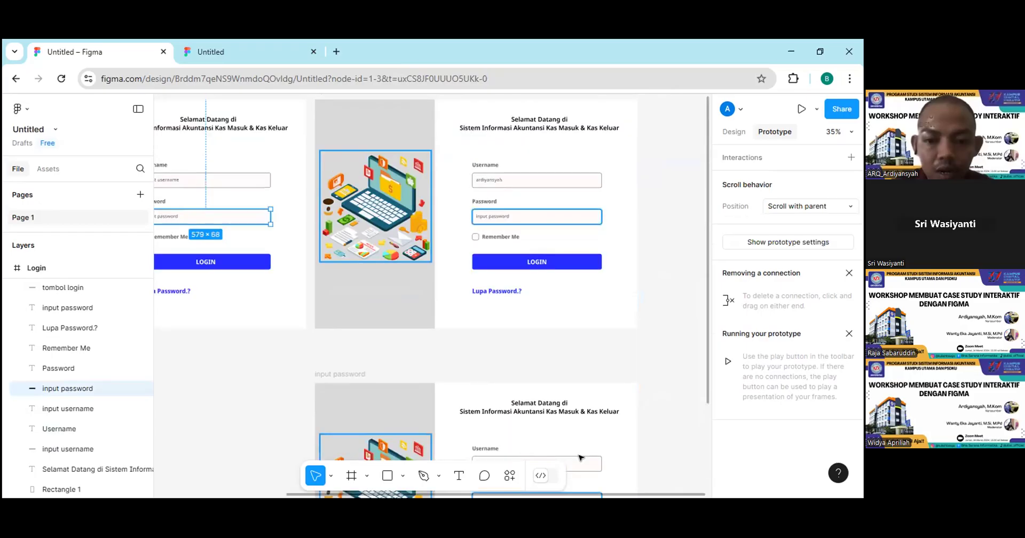
scroll(402, 267, "down", 1, "ctrl")
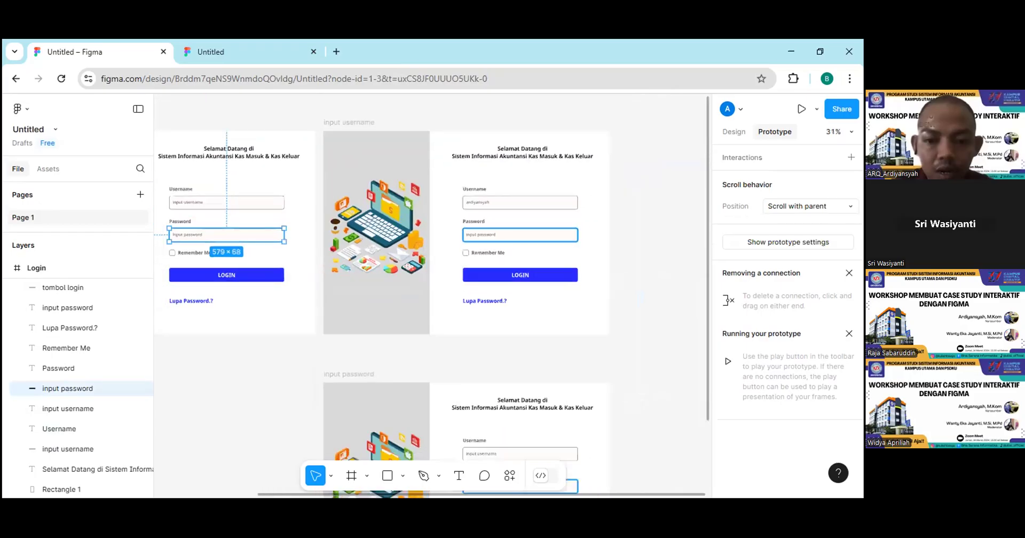
scroll(555, 346, "left", 2)
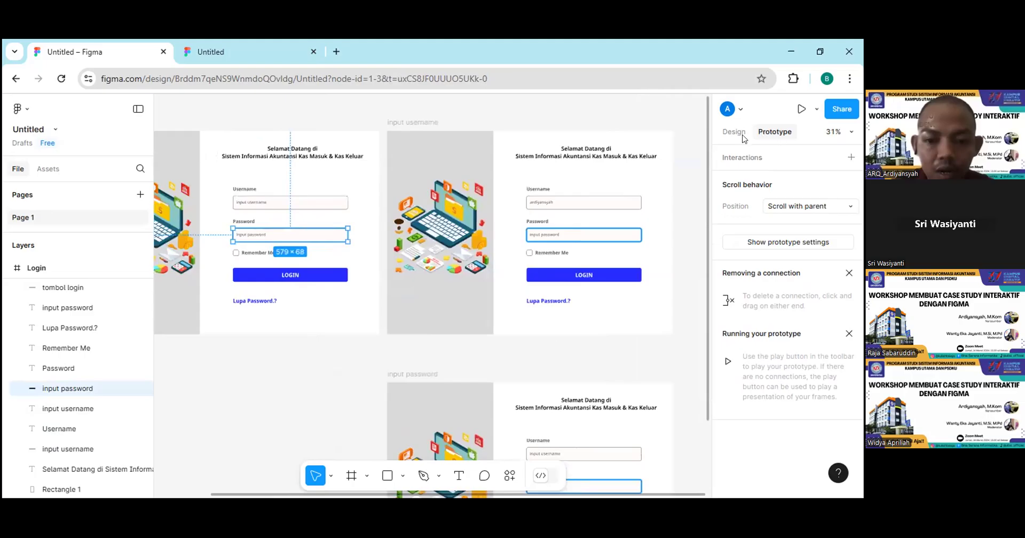
- Link the first Login frame's input username text to the second Login frame, navigating on click with instant animation
mouse_move(301, 234)
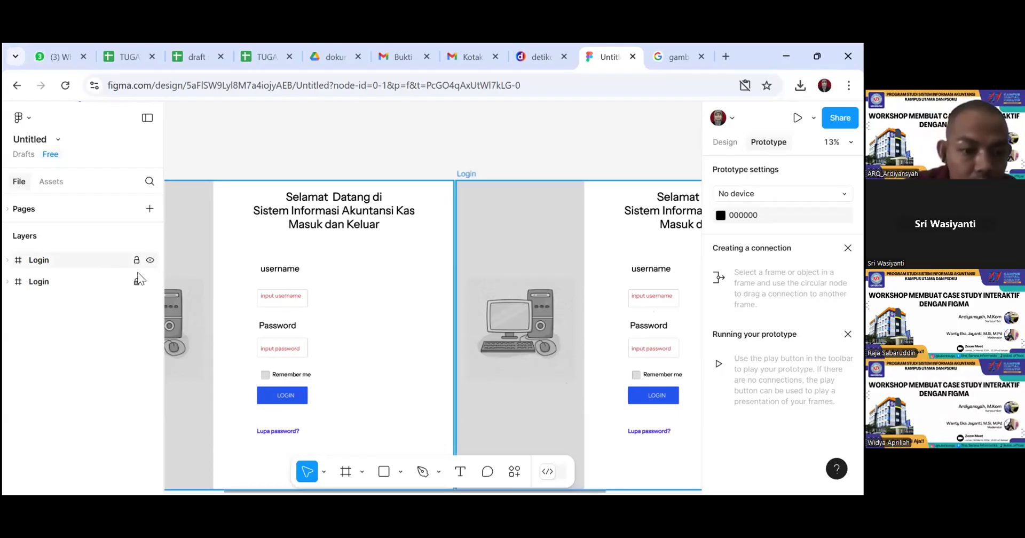
left_click(269, 308)
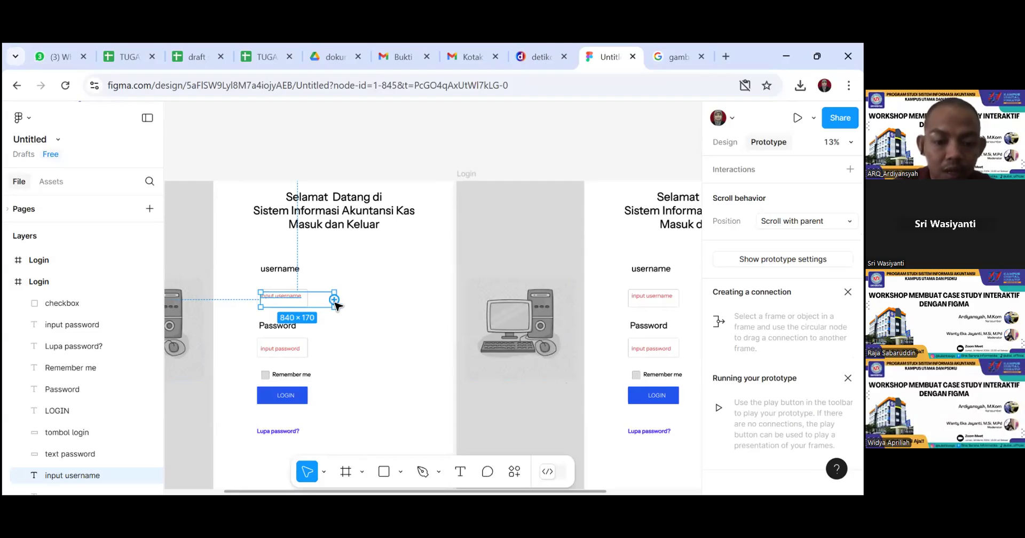
left_click_drag(334, 299, 573, 335)
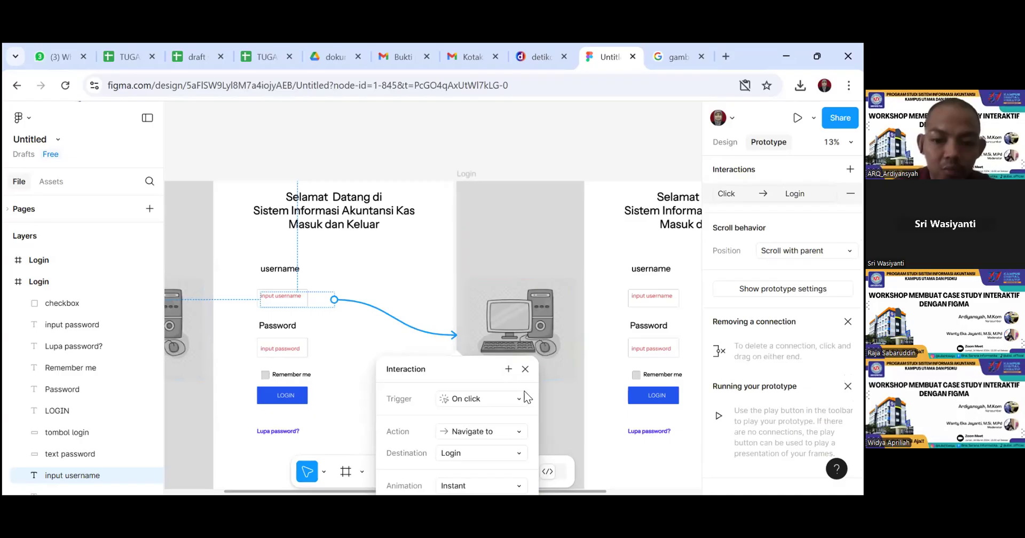
left_click_drag(472, 364, 659, 200)
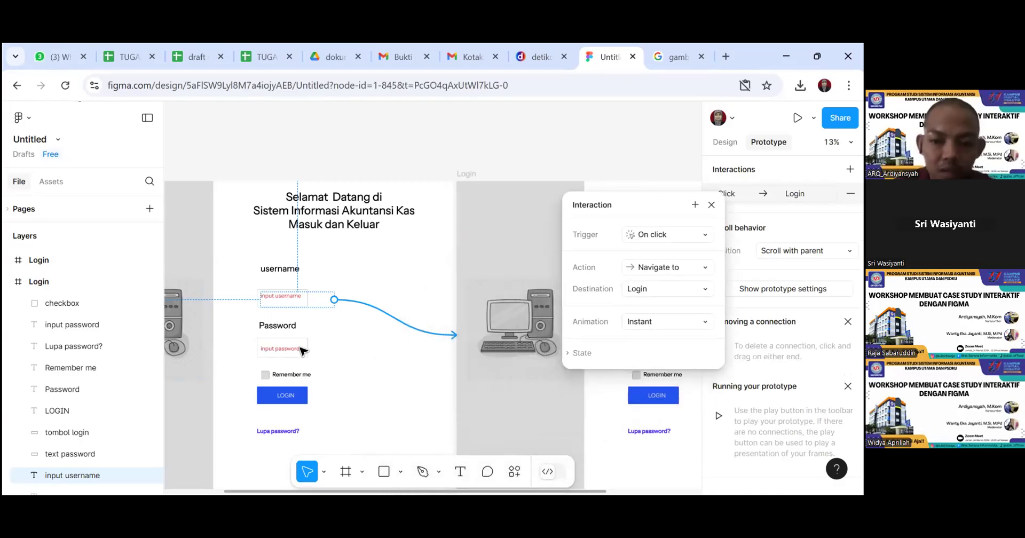
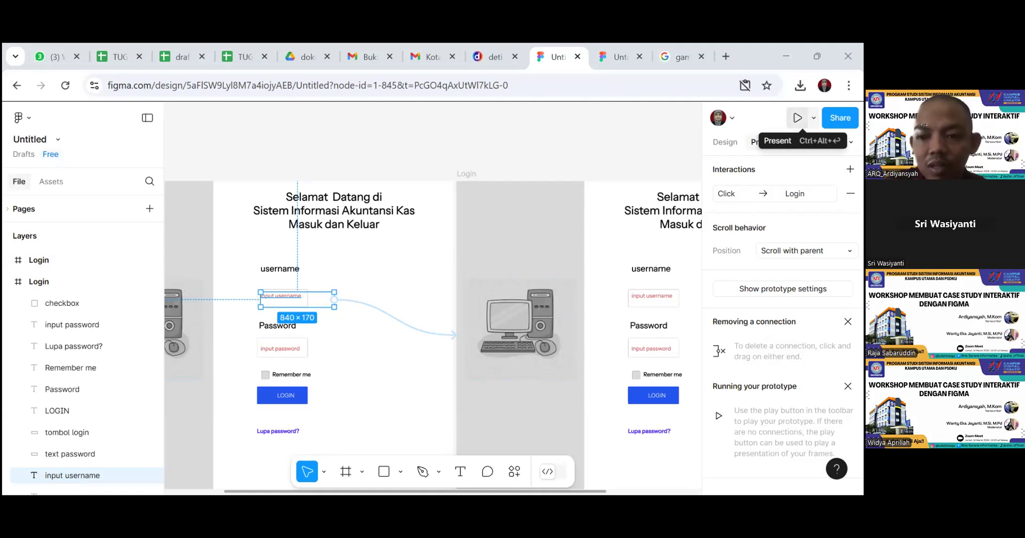
- Present the prototype and scale it to fit width and height
left_click(797, 117)
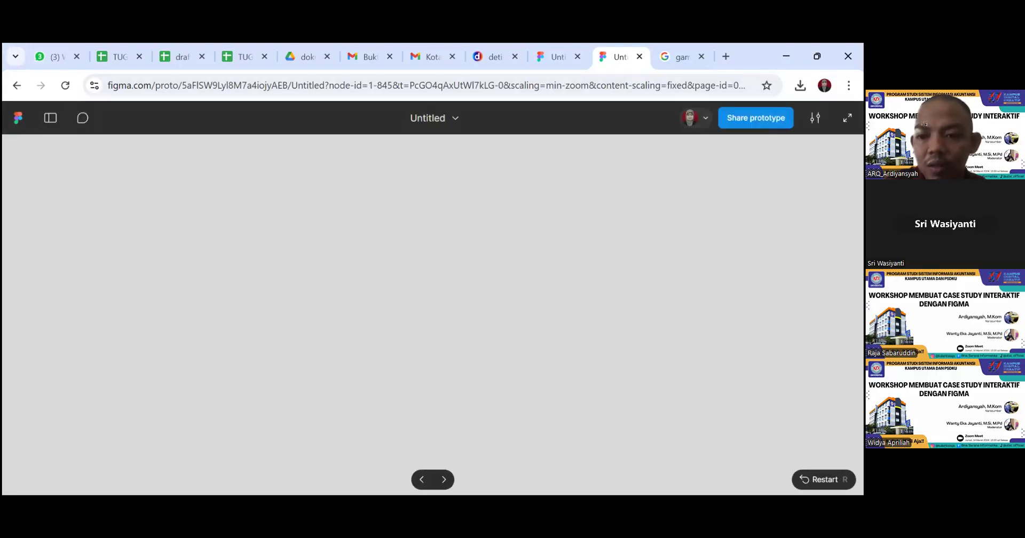
left_click(756, 118)
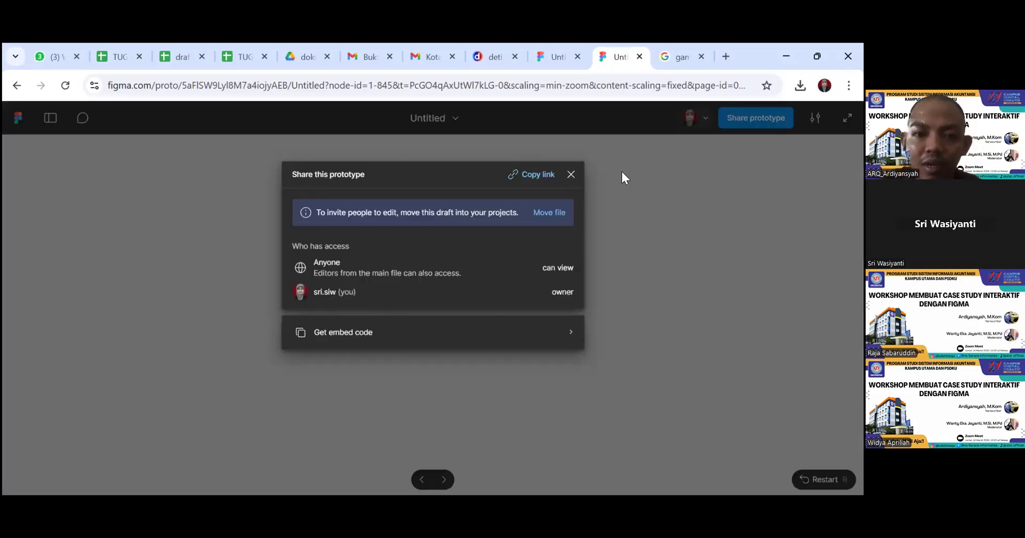
left_click(570, 174)
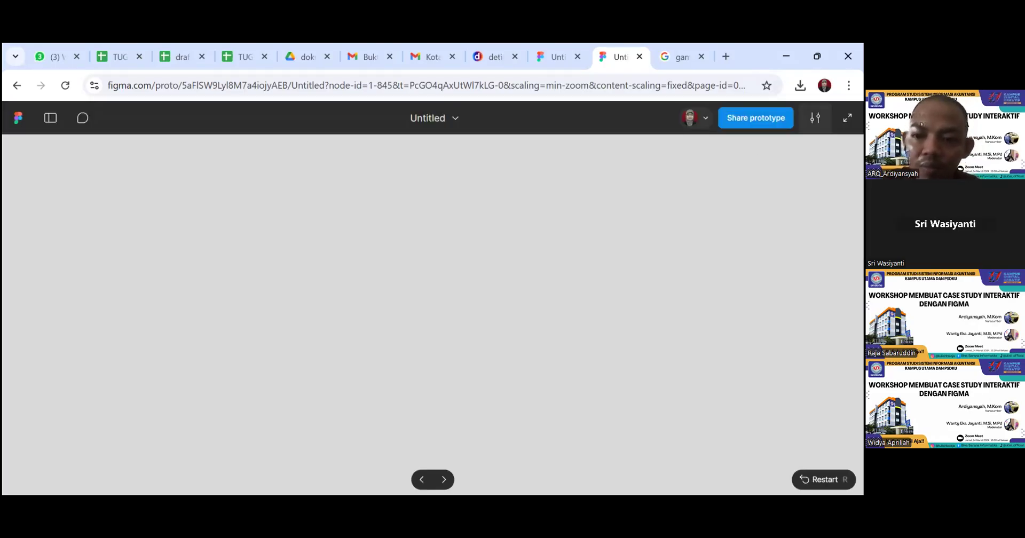
left_click(814, 118)
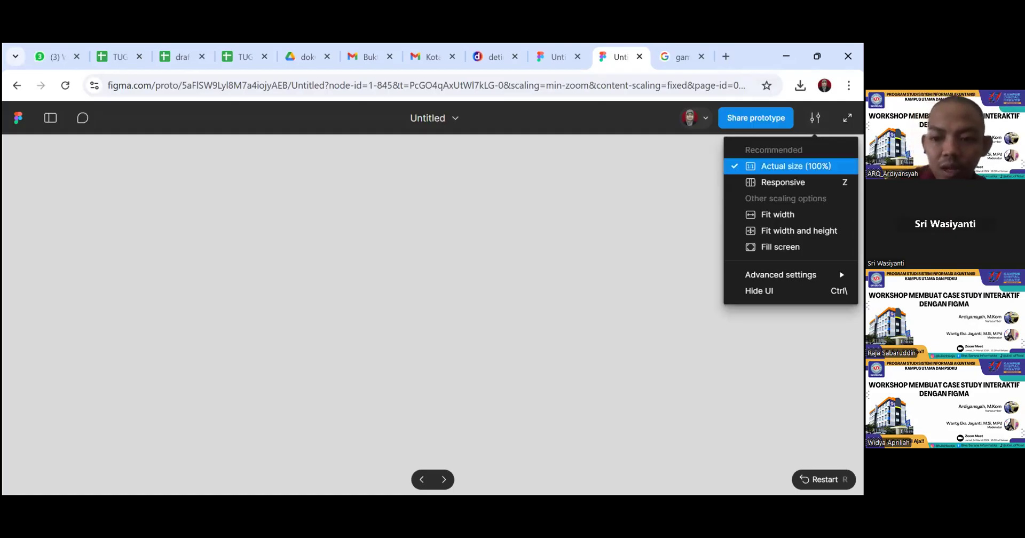
left_click(795, 231)
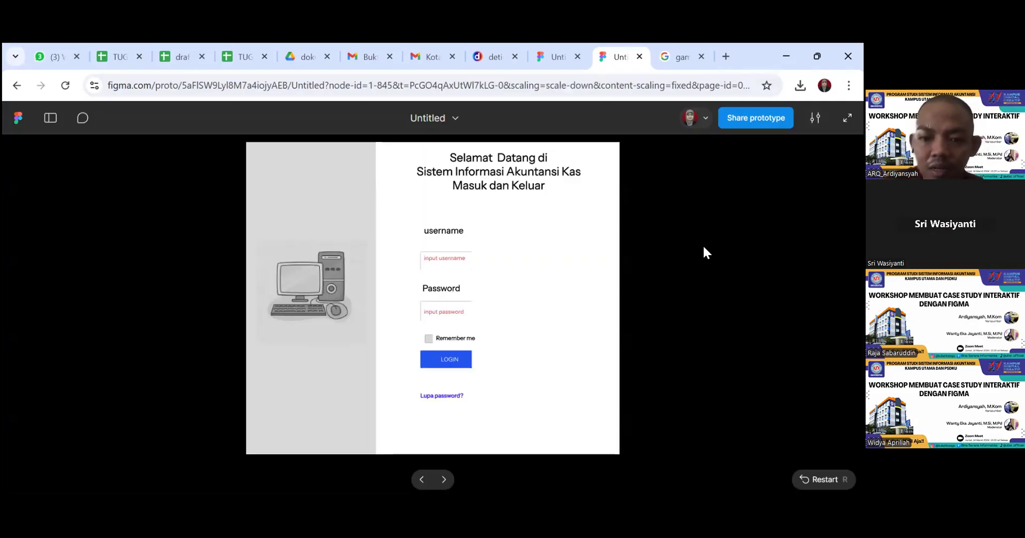
- Go back to the empty Login screen in the running prototype, and return to the design file
mouse_move(390, 111)
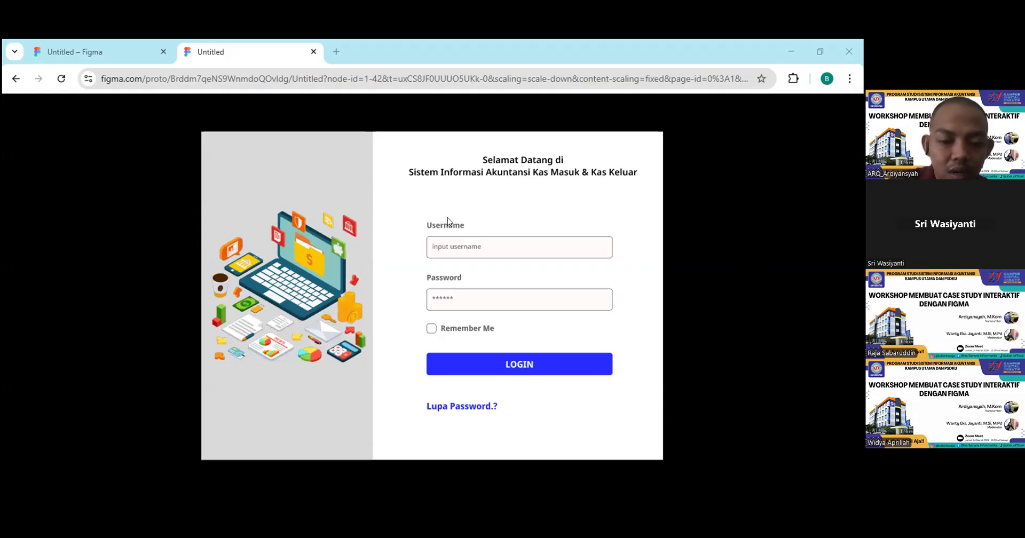
key("alt+Left")
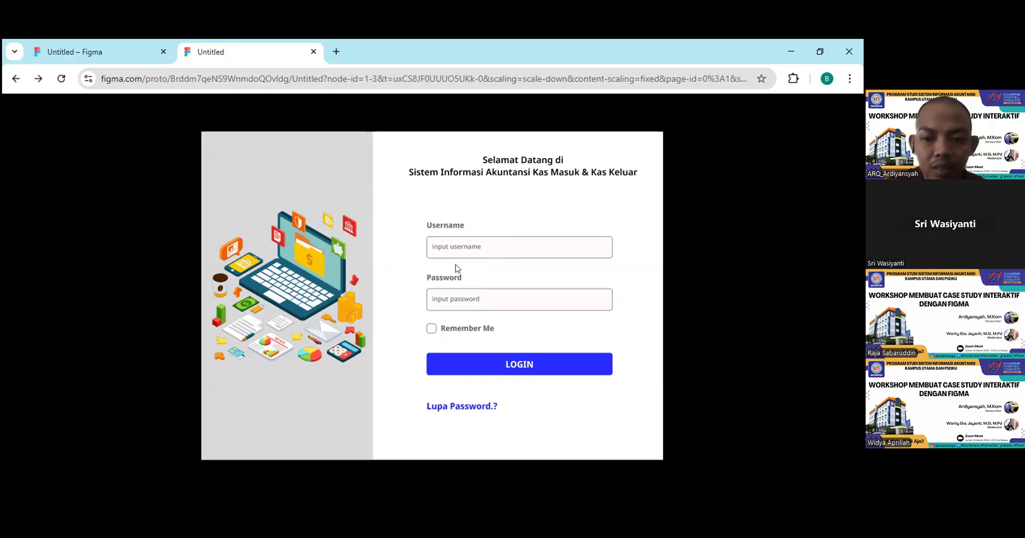
left_click(123, 53)
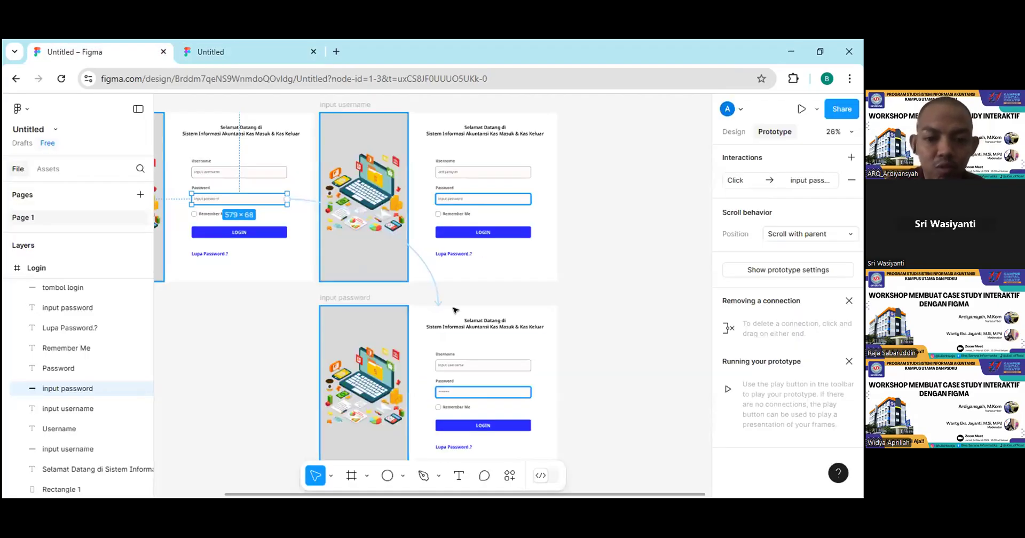
- Compare the frame connections in the design file with the Login screen in the running prototype, ending on the prototype
scroll(502, 310, "down", 1)
scroll(469, 315, "down", 2)
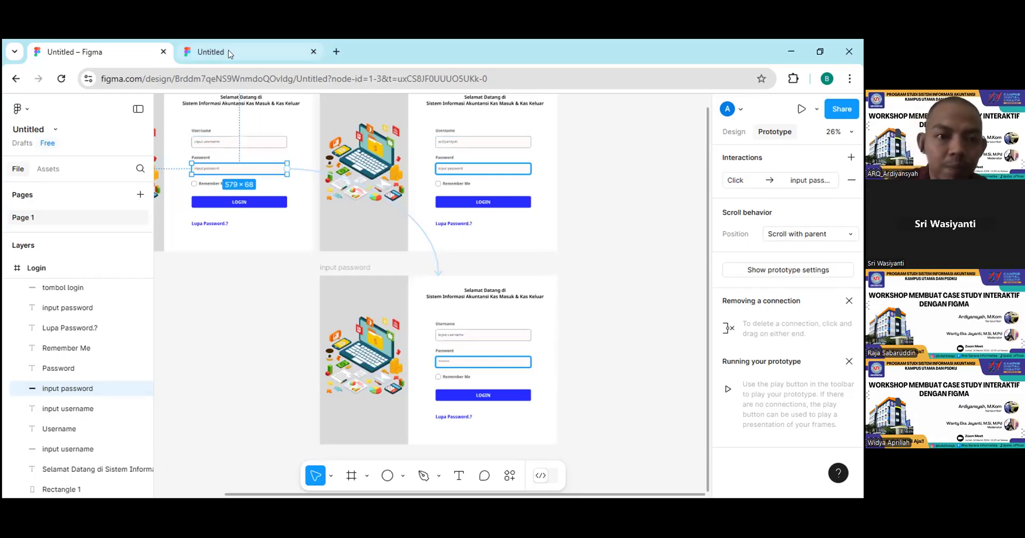
key("ctrl+Tab")
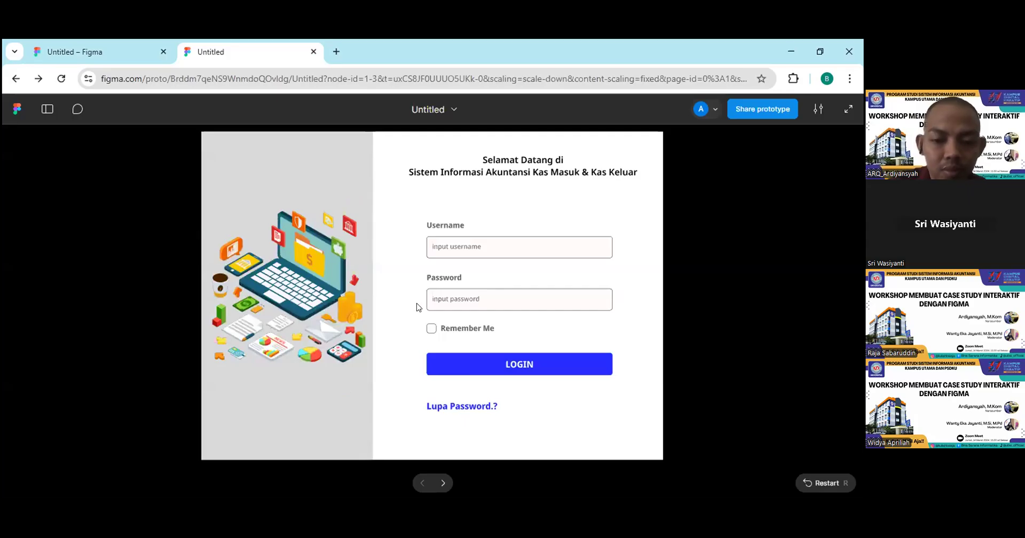
left_click(130, 294)
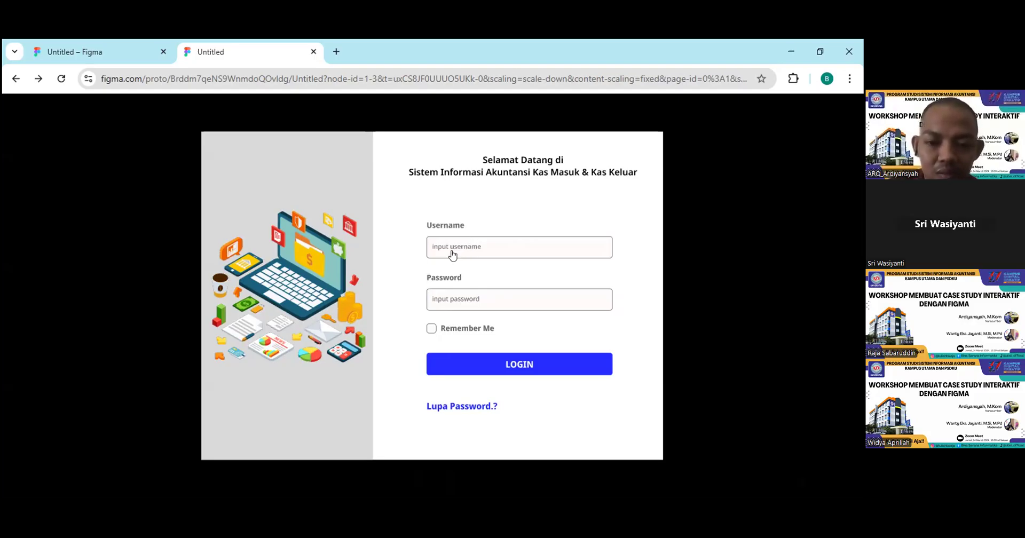
left_click(130, 53)
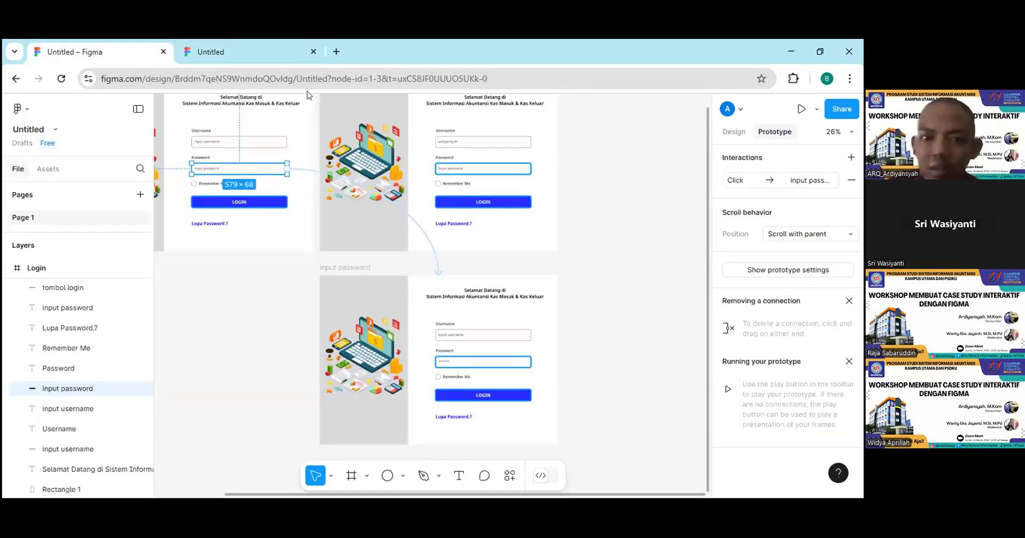
left_click(239, 50)
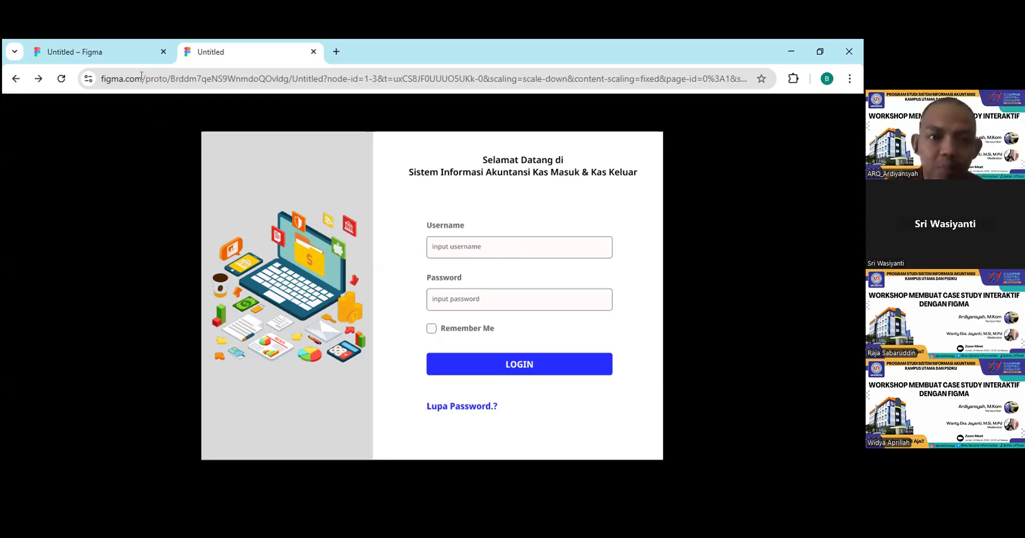
left_click(133, 55)
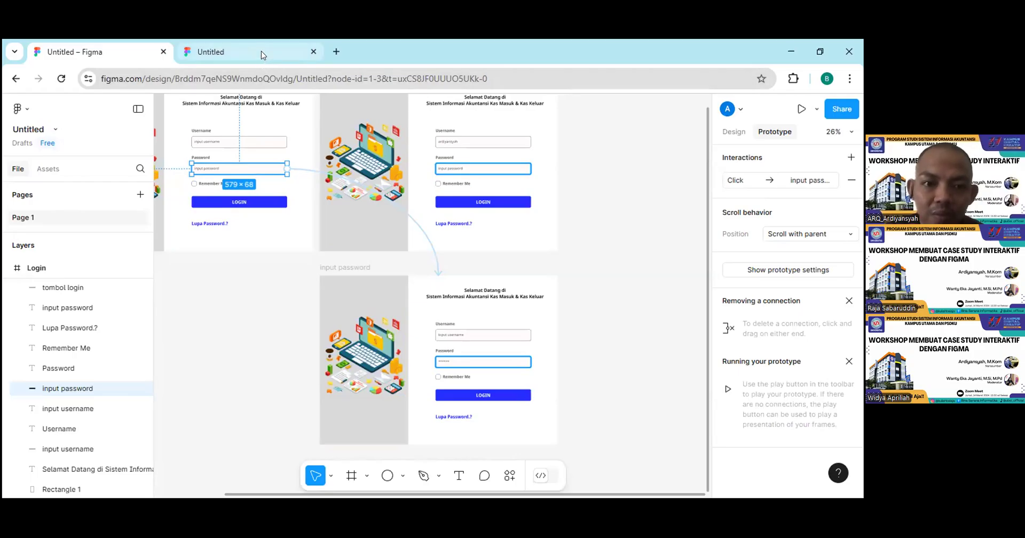
mouse_move(261, 50)
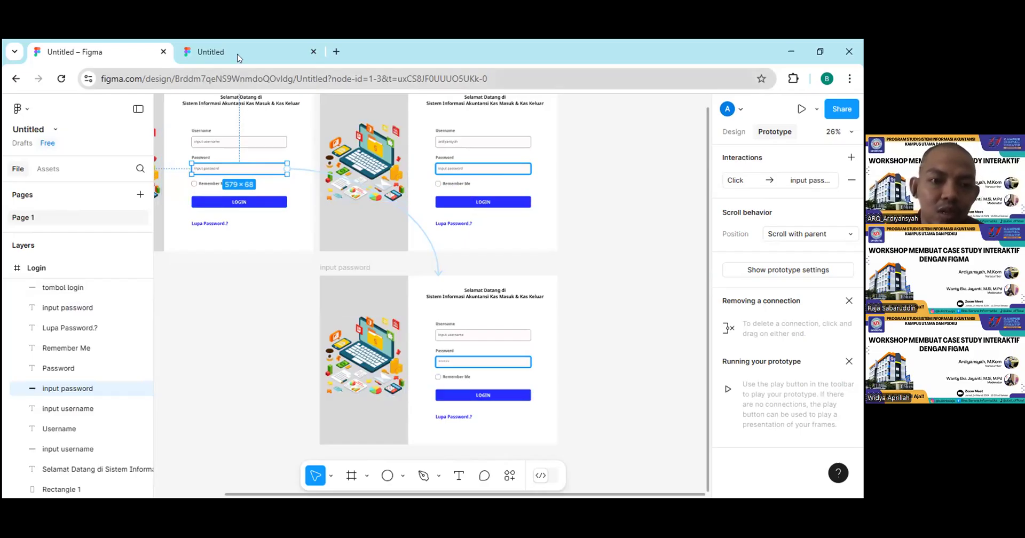
key("ctrl+Tab")
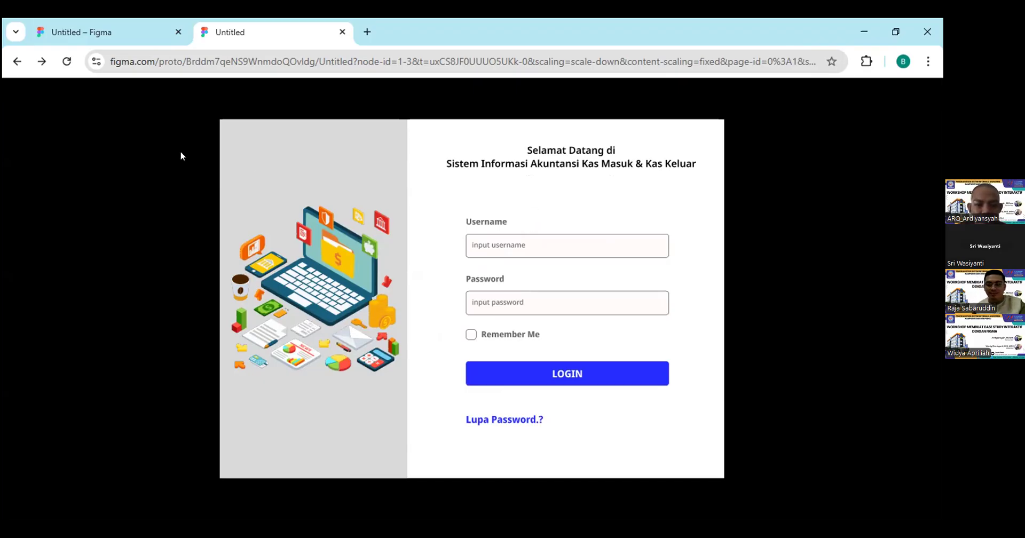
mouse_move(202, 110)
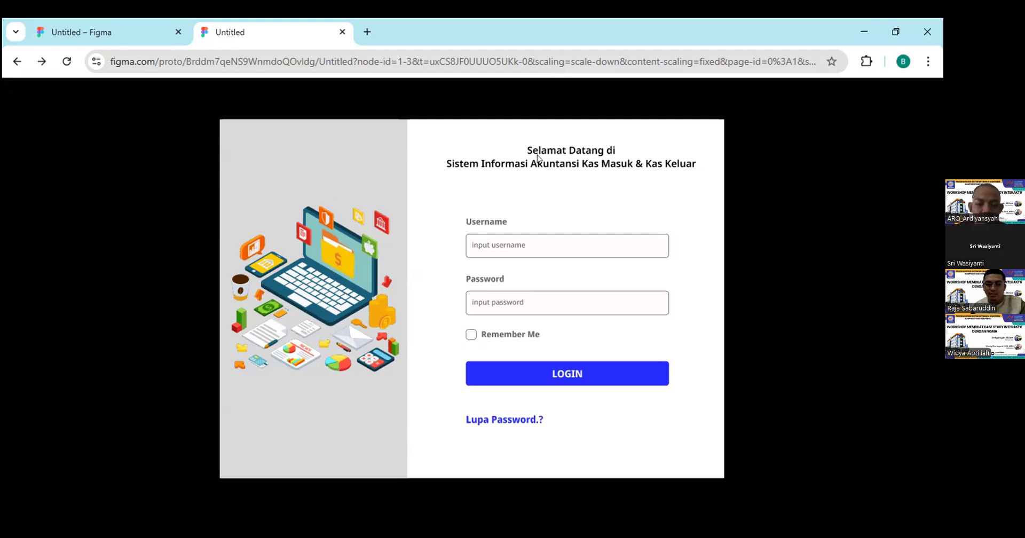
mouse_move(852, 108)
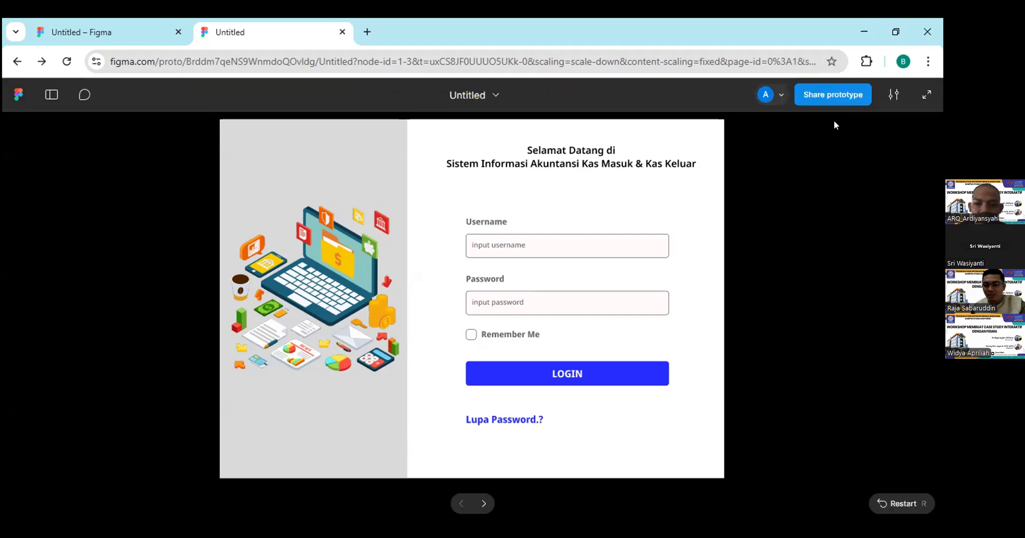